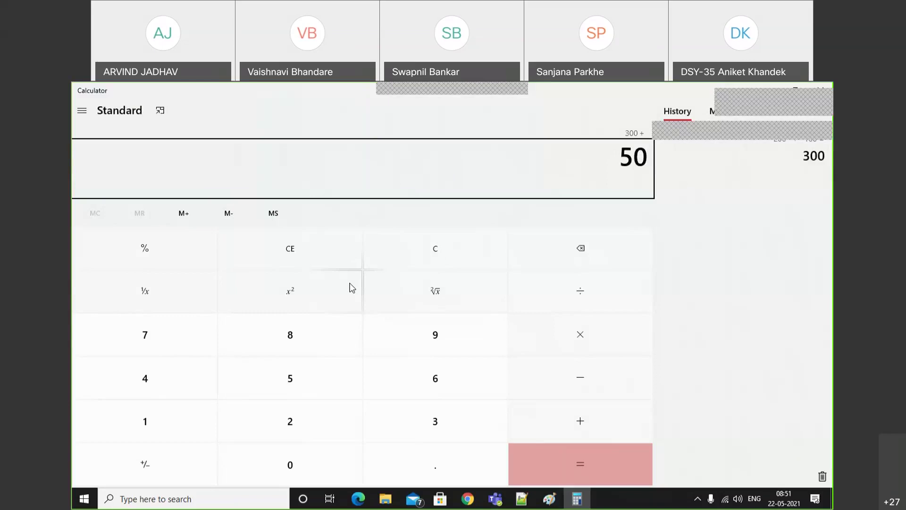
# Calculate 300 + 50 and multiply the result by 0.
pyautogui.press('Return')
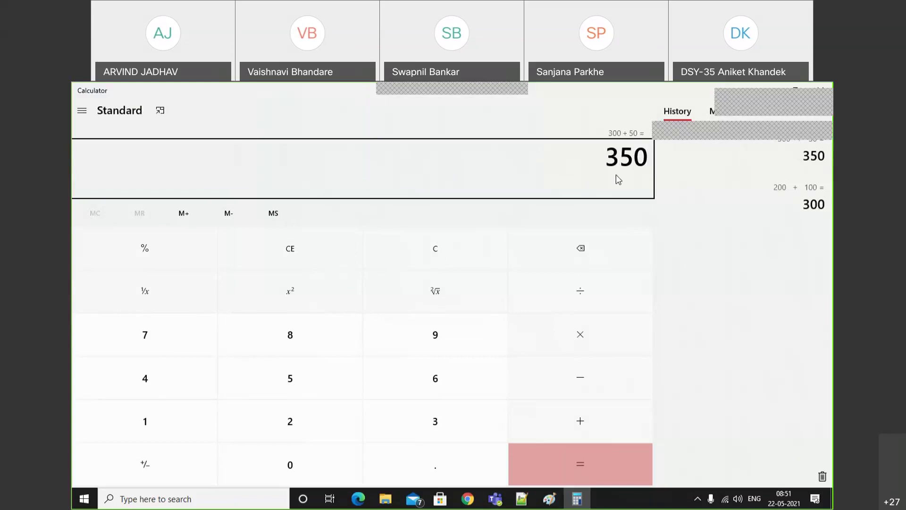
pyautogui.press('*')
pyautogui.press('0')
pyautogui.press('Return')
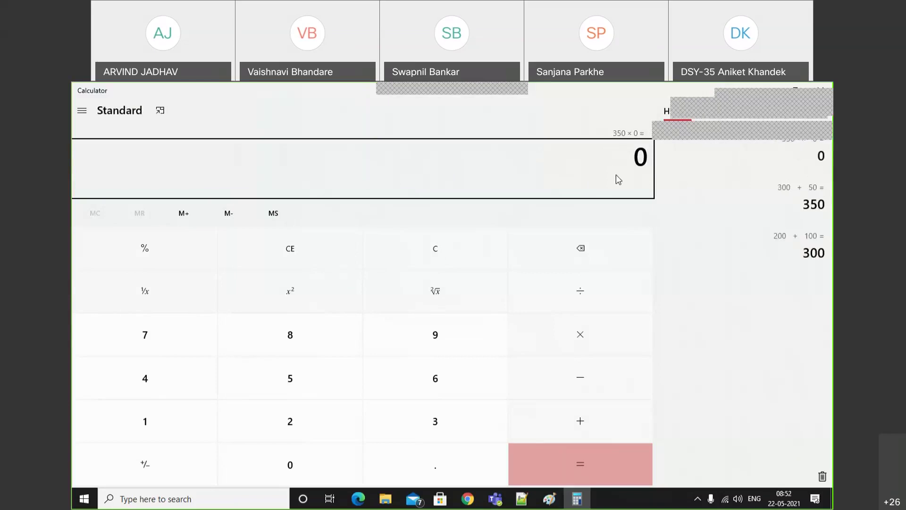
# Calculate the sum of 200, 300 and 350.
pyautogui.write('200')
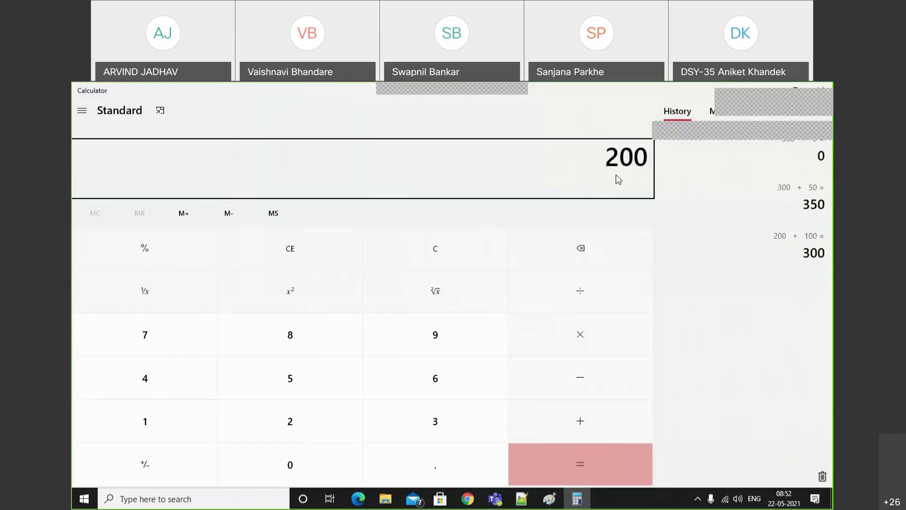
pyautogui.press('+')
pyautogui.write('300')
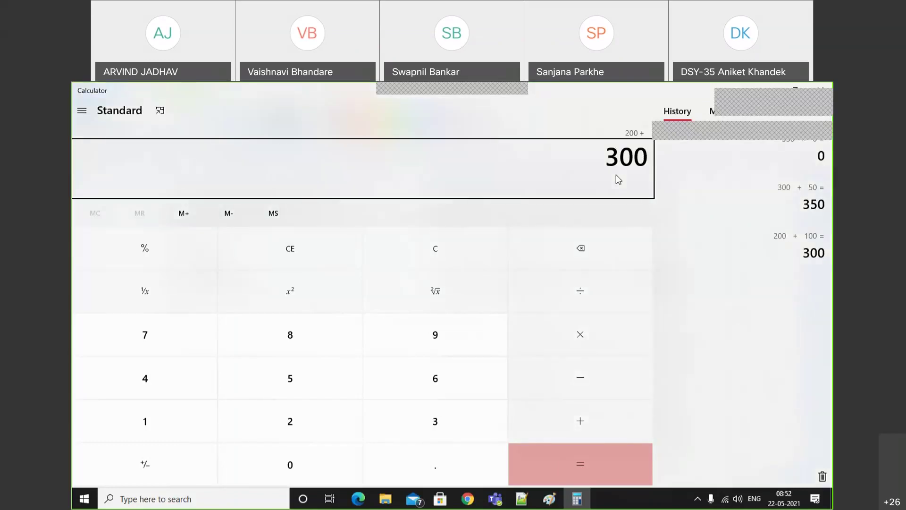
pyautogui.press('+')
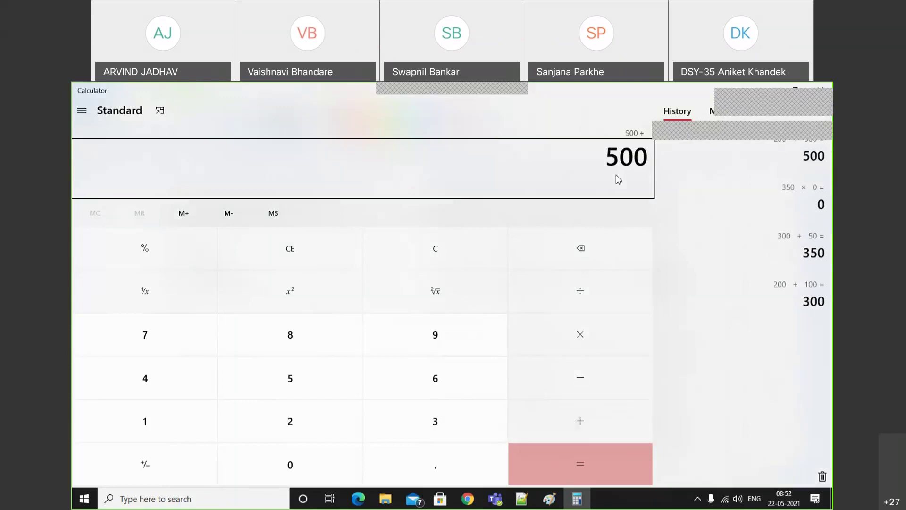
pyautogui.write('35')
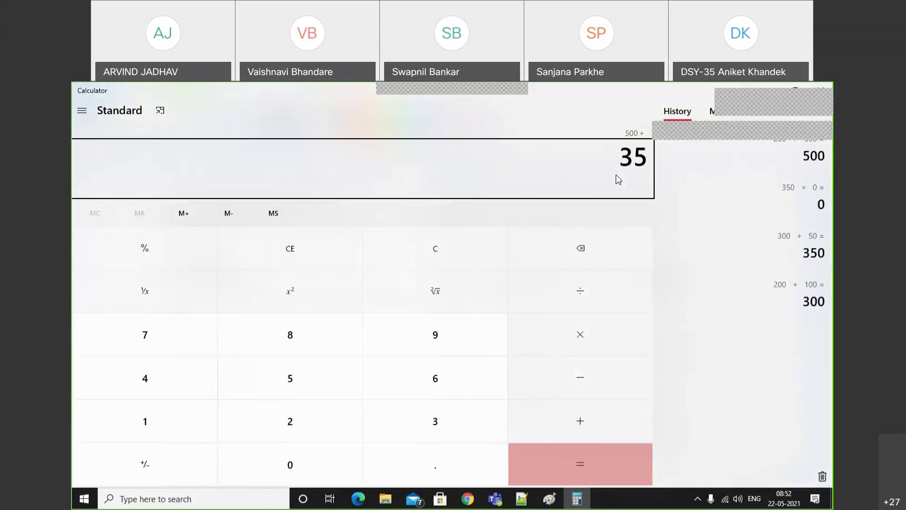
pyautogui.write('0')
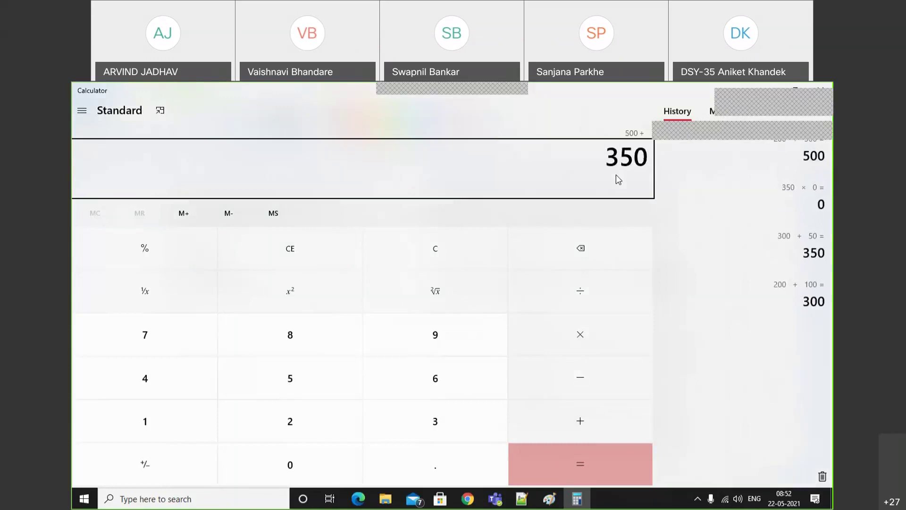
pyautogui.press('Return')
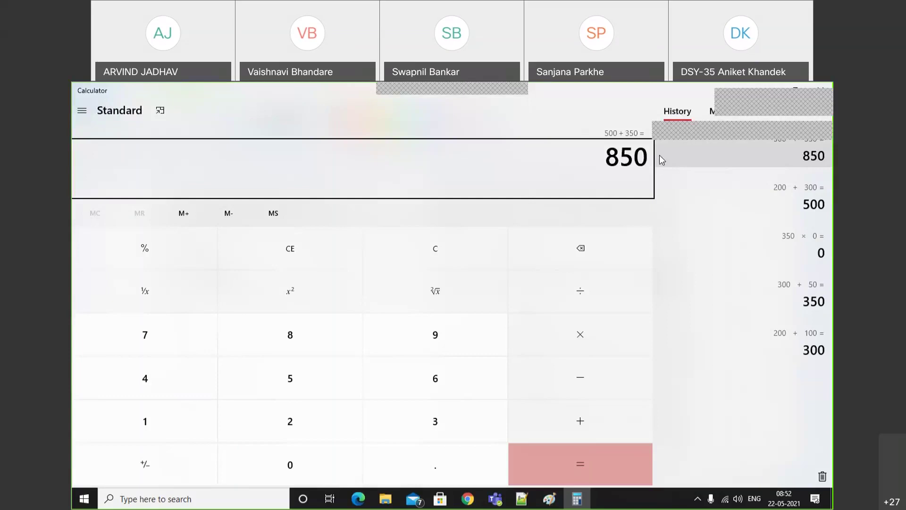
pyautogui.click(611, 148)
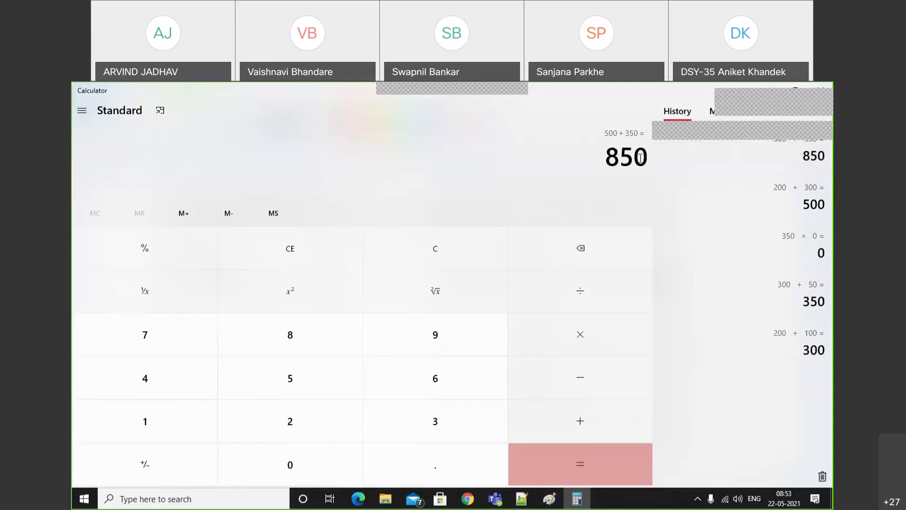
# Switch to the AWS console in Chrome and open the EC2 dashboard for the Asia Pacific (Mumbai) region.
pyautogui.click(767, 94)
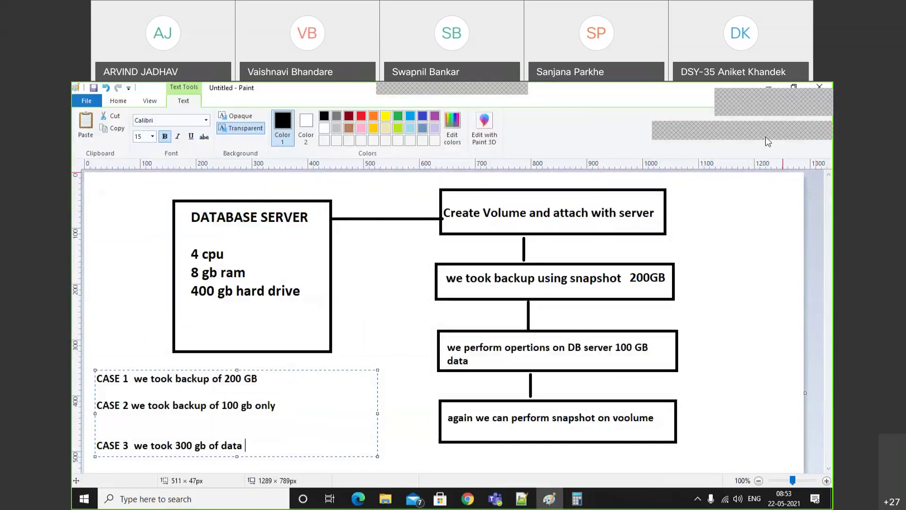
pyautogui.click(771, 90)
pyautogui.click(467, 499)
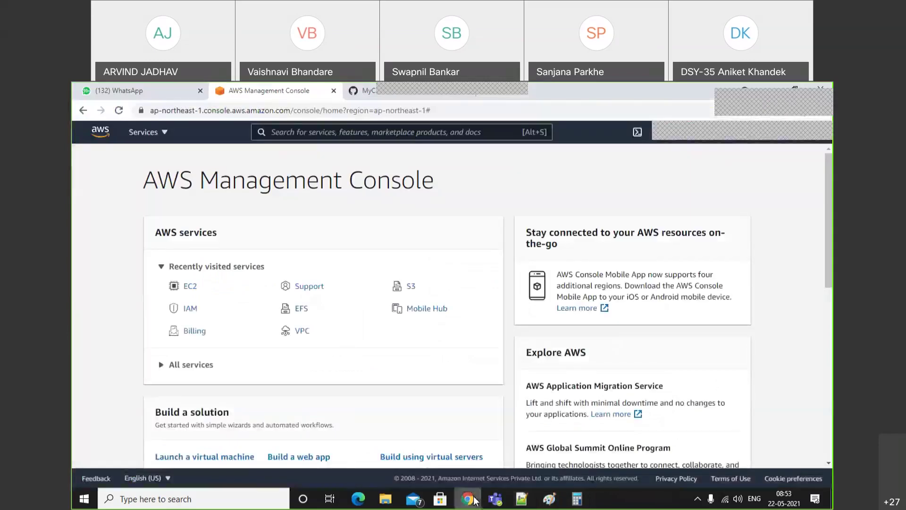
pyautogui.click(193, 287)
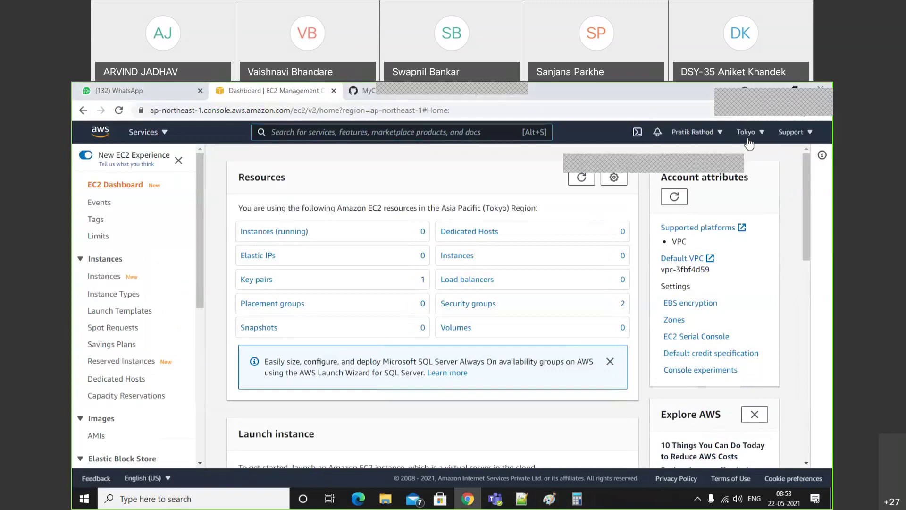
pyautogui.click(748, 138)
pyautogui.click(659, 286)
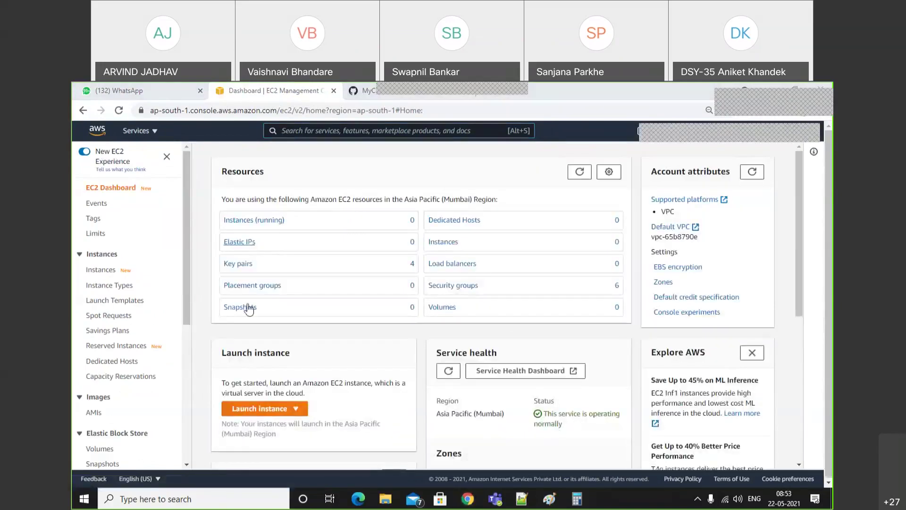
# Start launching an instance, search the images for 16.04 and choose the free-tier Ubuntu Server 16.04 LTS (HVM), SSD Volume Type, 64-bit (x86).
pyautogui.click(258, 408)
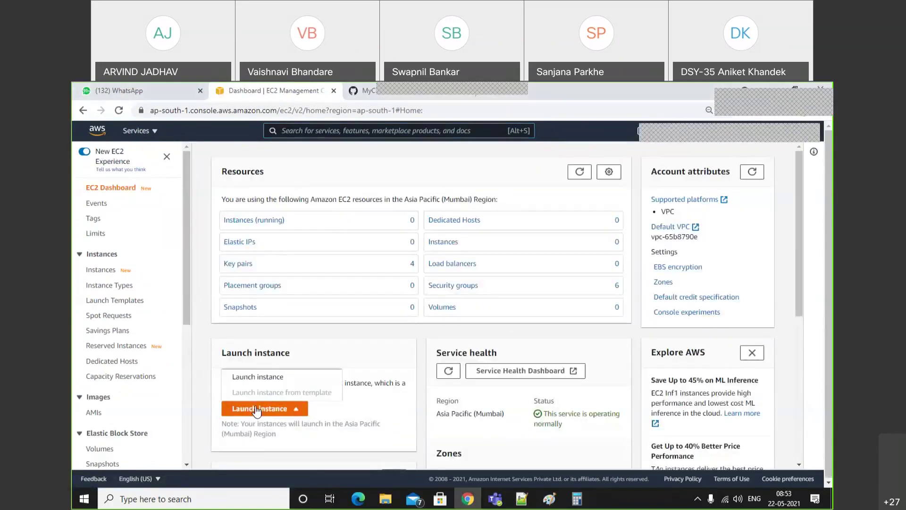
pyautogui.click(257, 381)
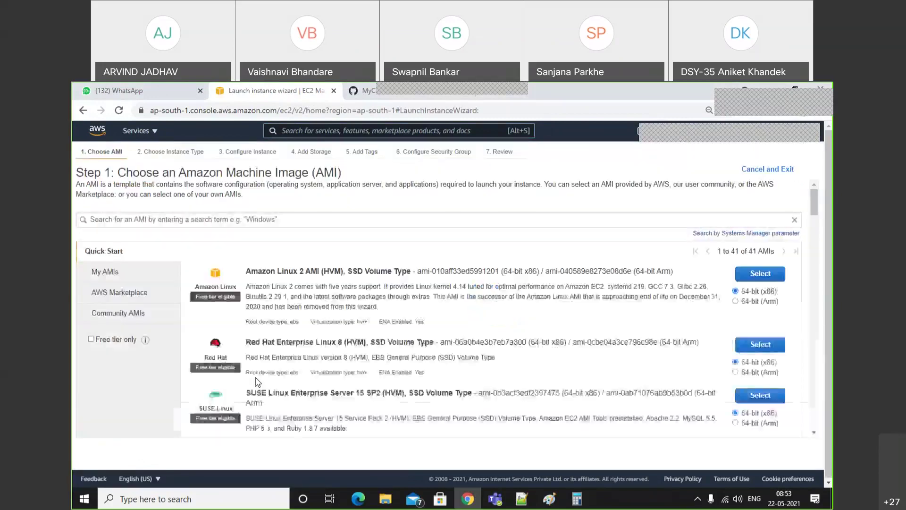
pyautogui.click(302, 220)
pyautogui.click(121, 263)
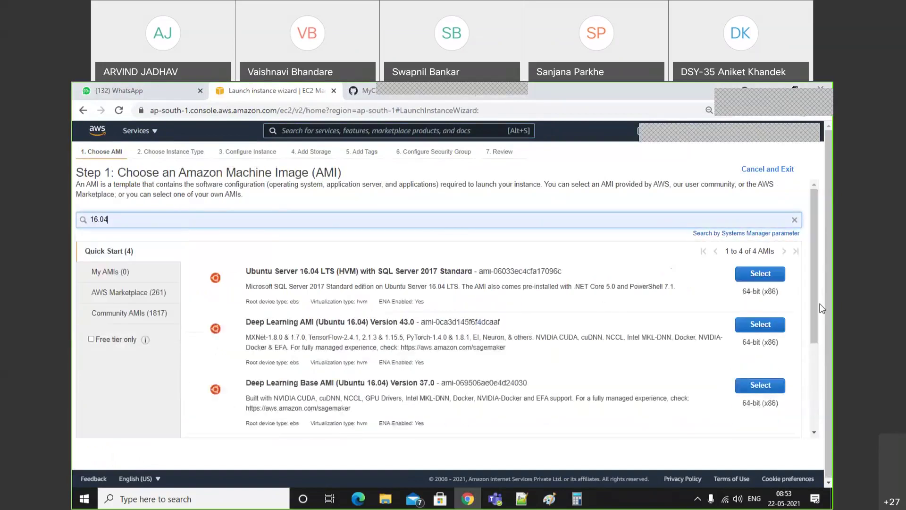
pyautogui.moveTo(820, 304); pyautogui.dragTo(823, 380)
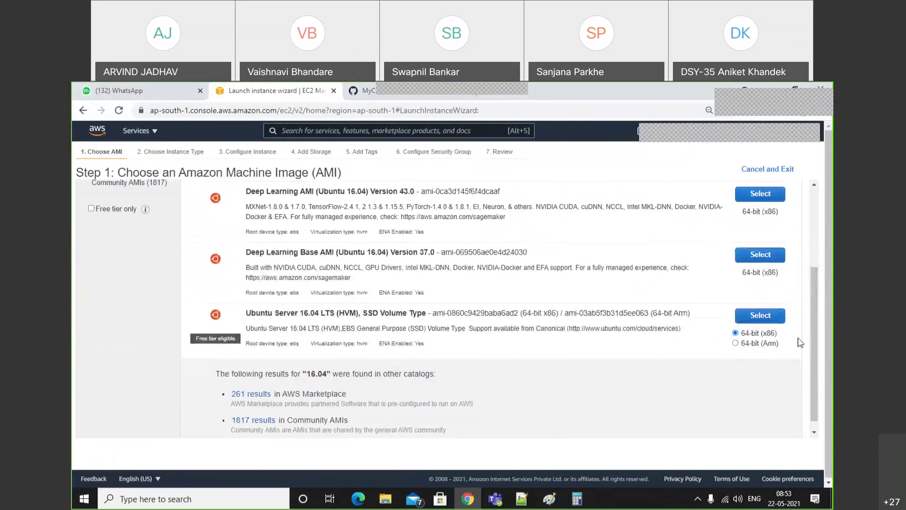
pyautogui.click(776, 315)
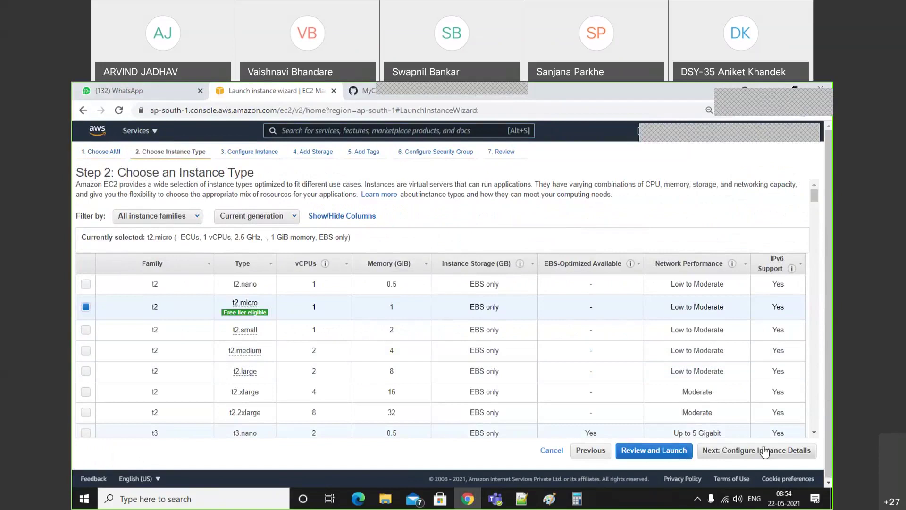
# Accept the t2.micro type and default instance details, and set the root volume size to 30 GiB.
pyautogui.click(765, 452)
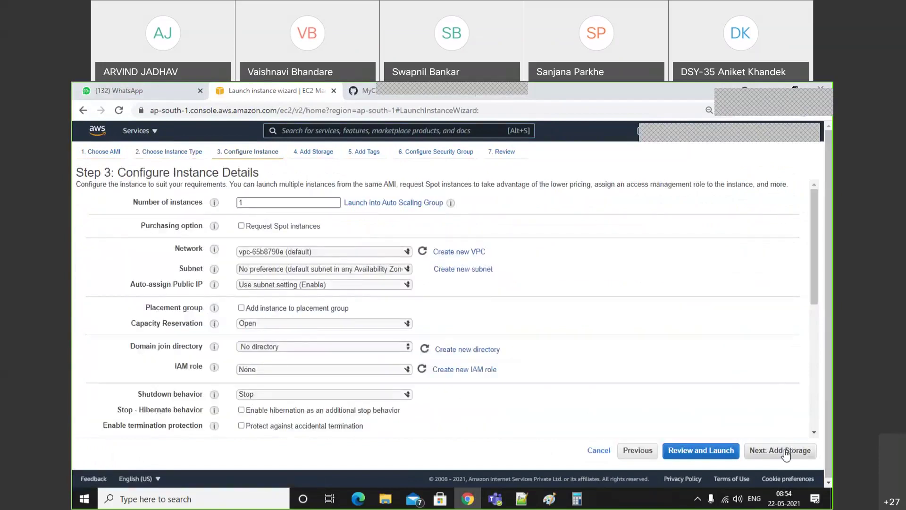
pyautogui.click(786, 453)
pyautogui.doubleClick(345, 260)
pyautogui.write('30')
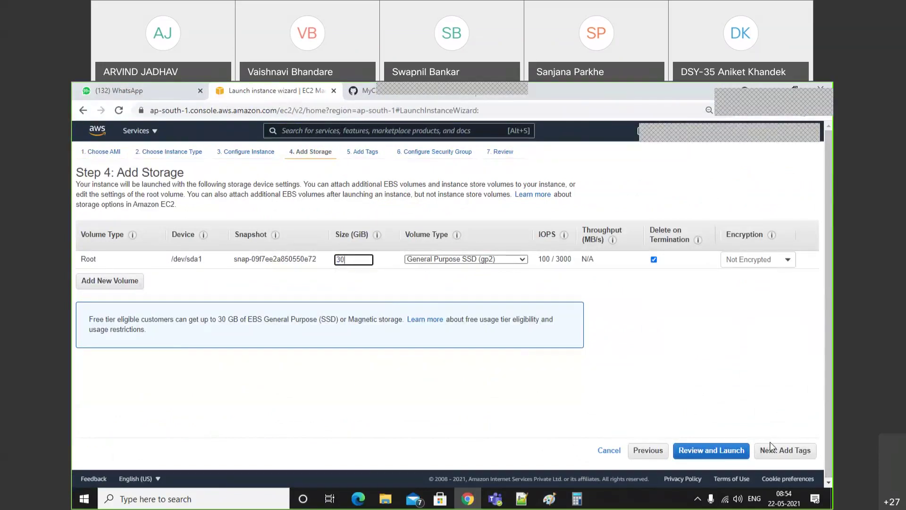
pyautogui.click(776, 450)
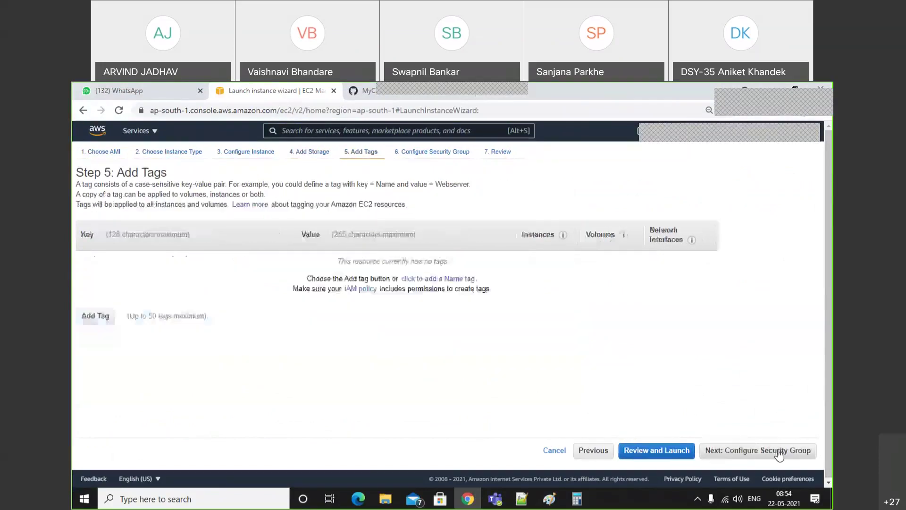
# Add a Name tag with the value MY DB SERVER and proceed to the security group configuration.
pyautogui.click(458, 278)
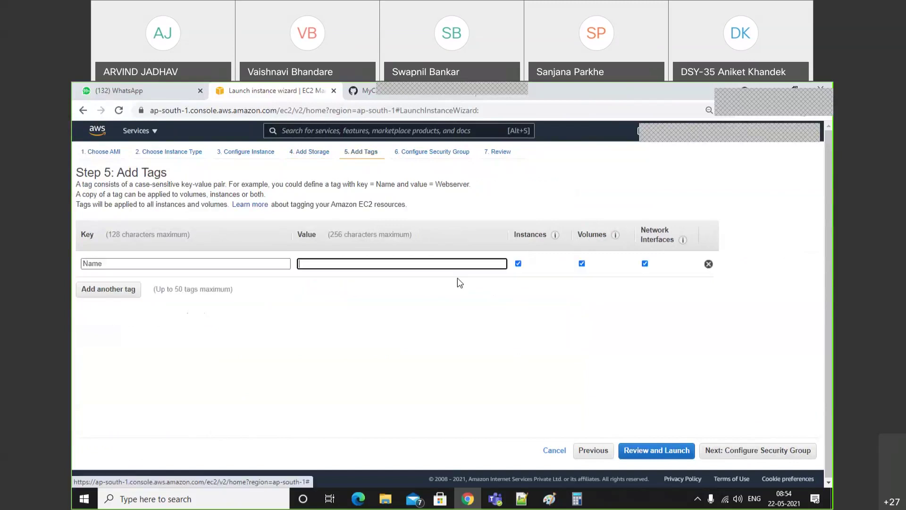
pyautogui.write('MY ')
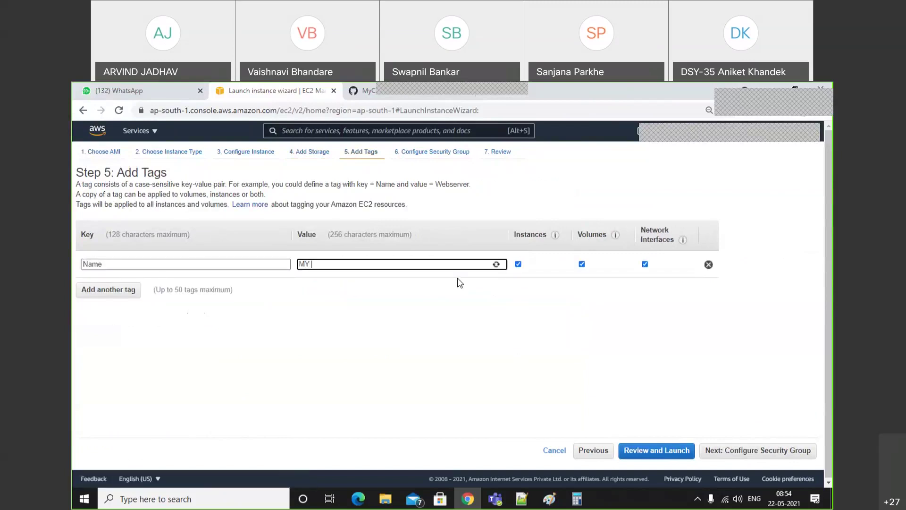
pyautogui.write('DB SERVER')
pyautogui.click(751, 456)
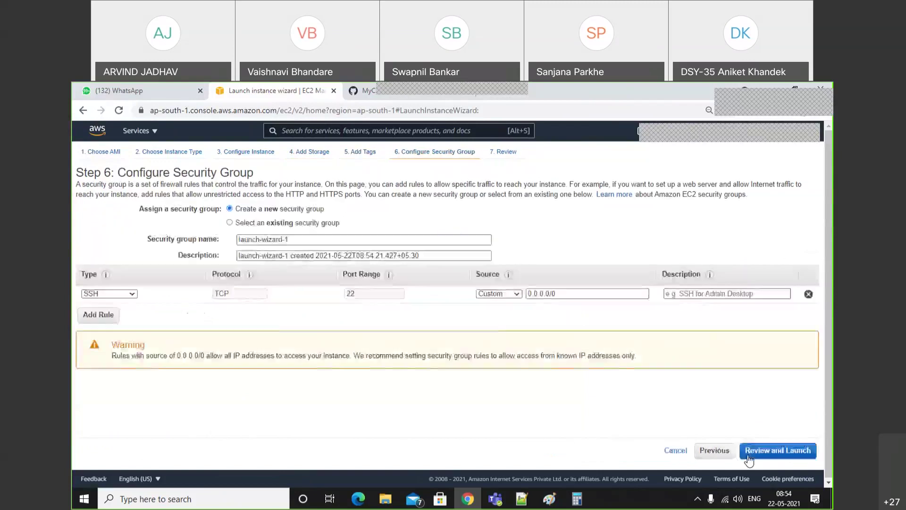
# Assign the existing security group new_aj to the instance and proceed to the launch review.
pyautogui.click(302, 224)
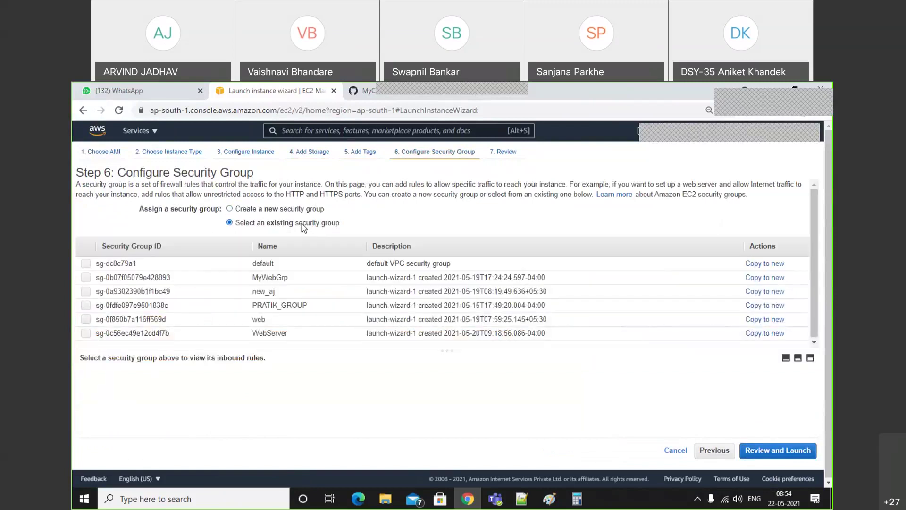
pyautogui.click(86, 291)
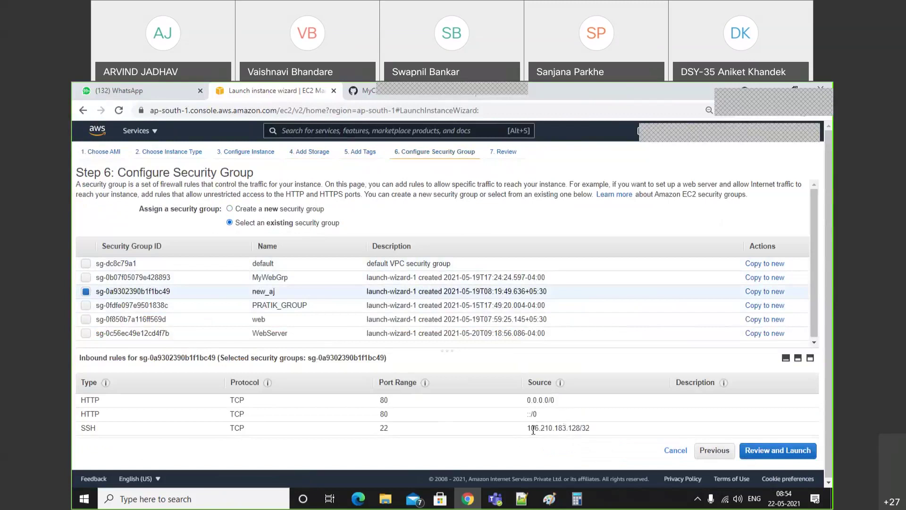
pyautogui.moveTo(528, 428); pyautogui.dragTo(577, 429)
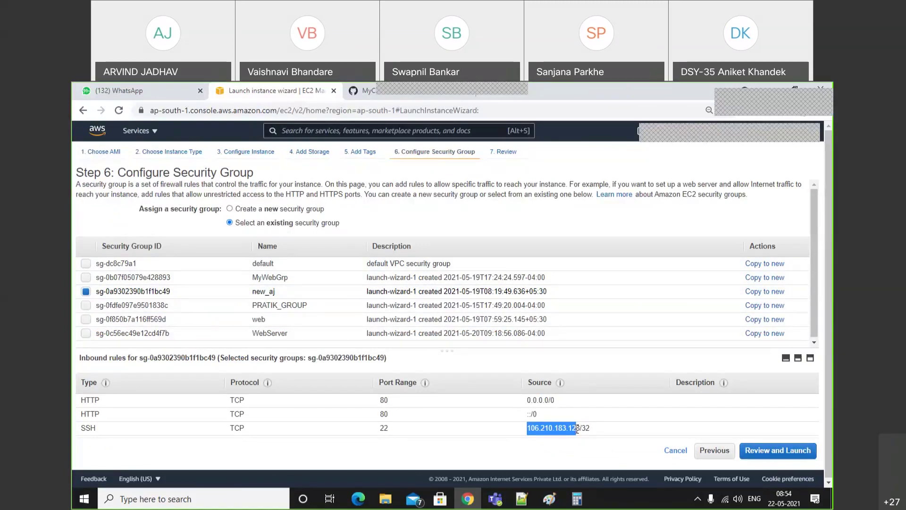
pyautogui.click(805, 450)
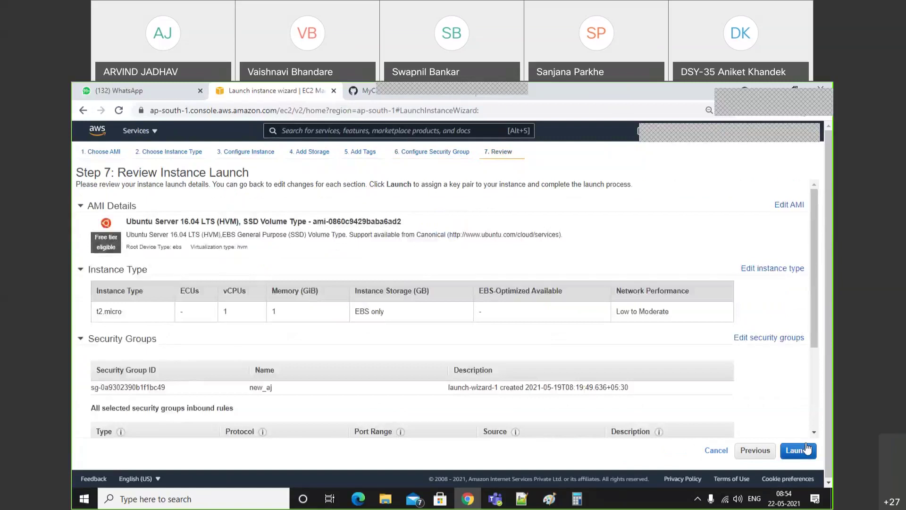
# Launch the instance with the existing key pair new, acknowledging access to its private key file.
pyautogui.click(807, 449)
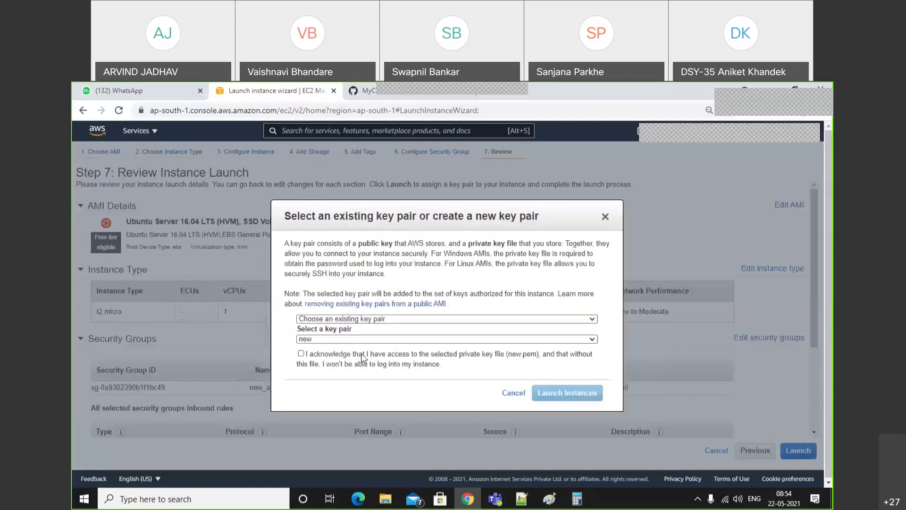
pyautogui.click(324, 363)
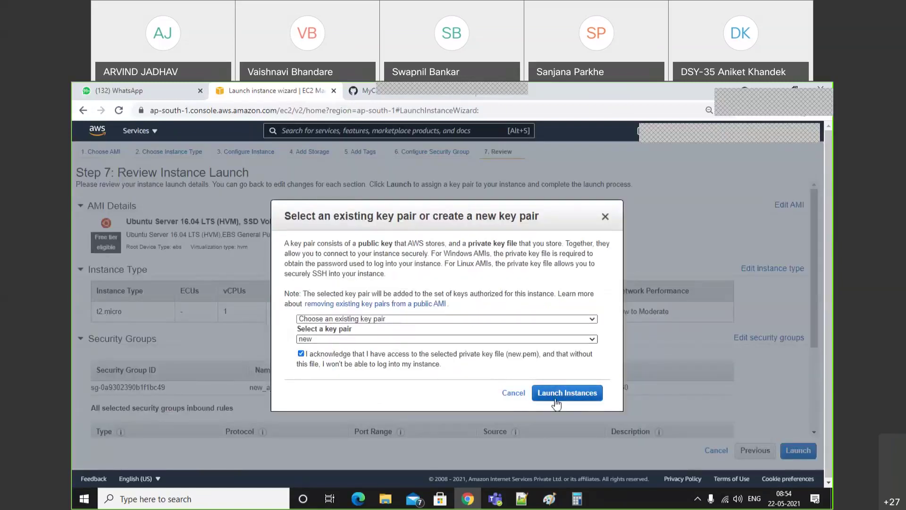
pyautogui.click(556, 394)
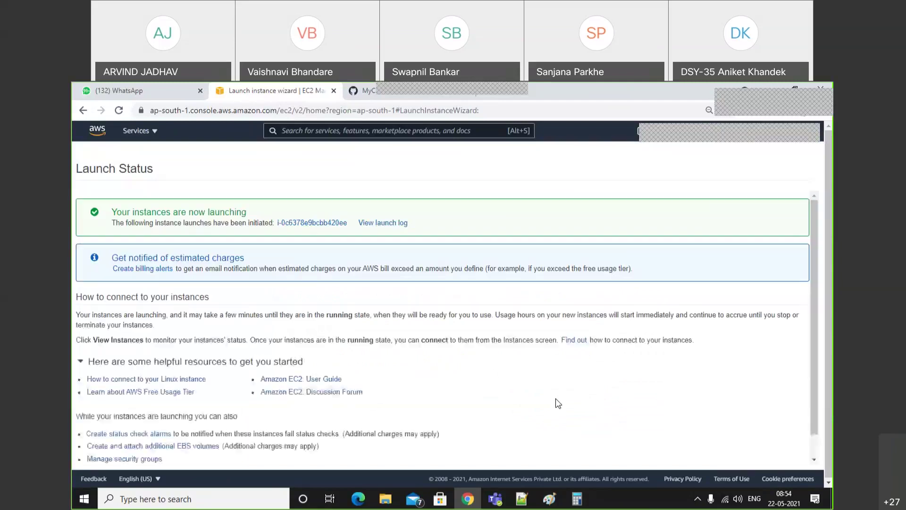
# Select the launched MY DB SERVER instance and open its new_aj security group from the security details.
pyautogui.click(323, 223)
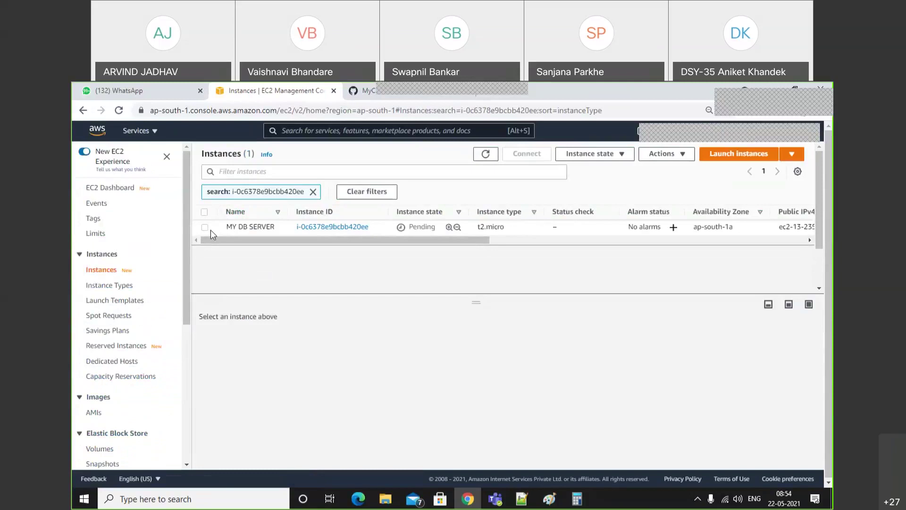
pyautogui.click(205, 229)
pyautogui.click(205, 229)
pyautogui.click(205, 229)
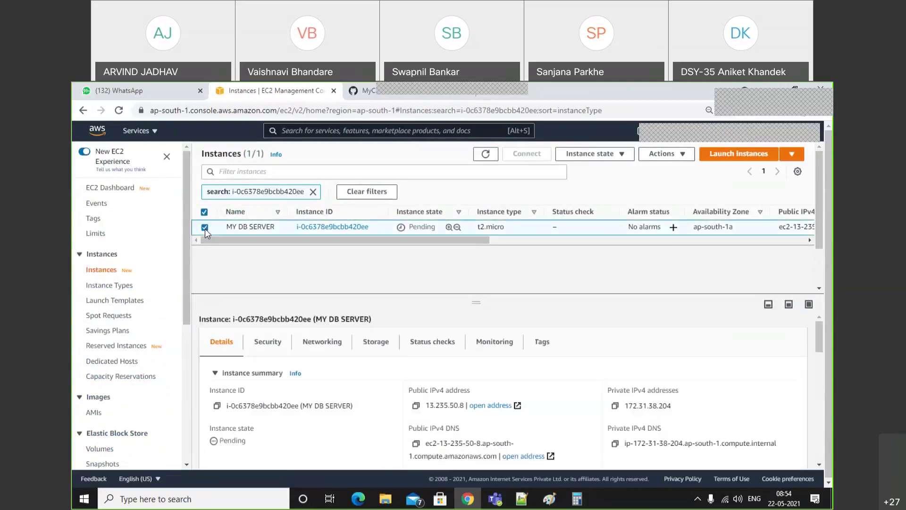
pyautogui.click(277, 346)
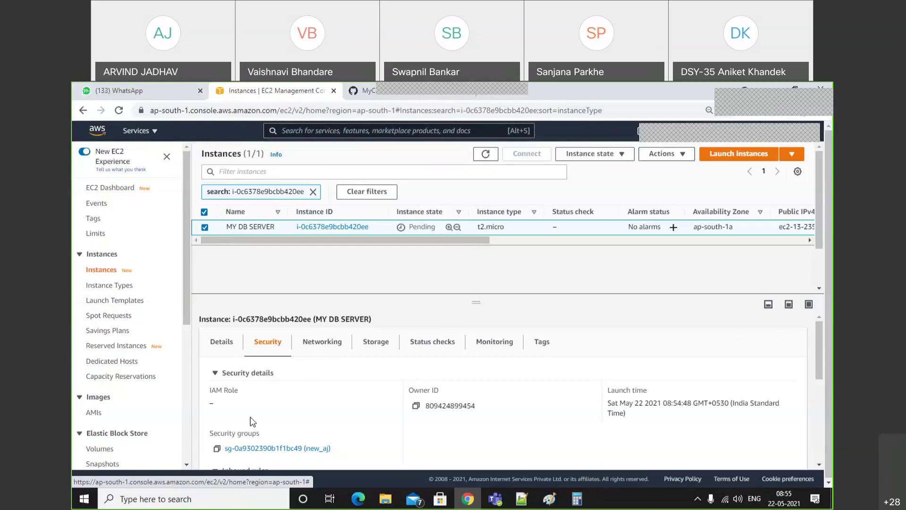
pyautogui.click(261, 449)
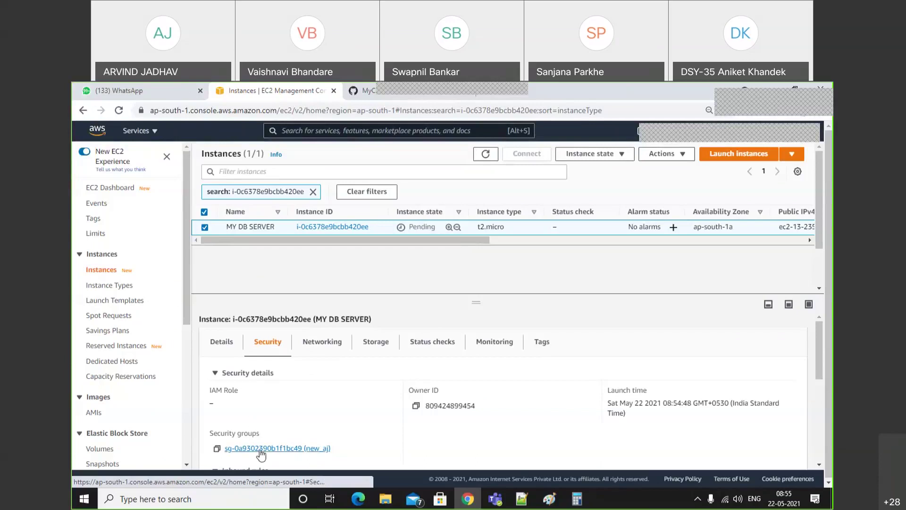
# Edit the new_aj security group's inbound rules, changing the SSH rule's source to My IP, and save the rules.
pyautogui.click(718, 385)
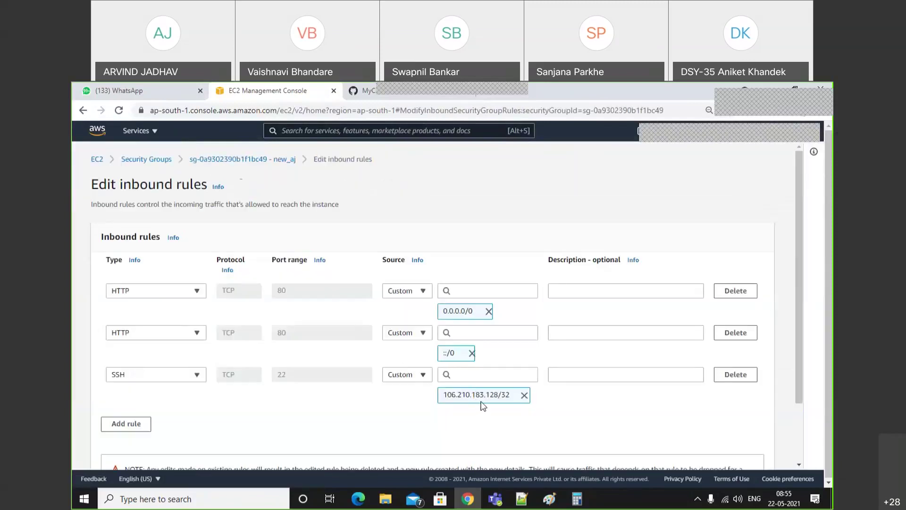
pyautogui.click(398, 375)
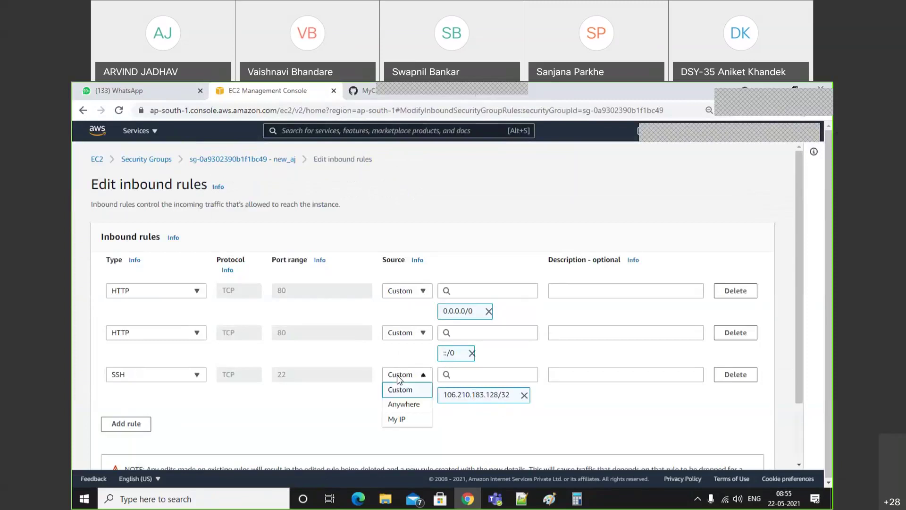
pyautogui.click(409, 420)
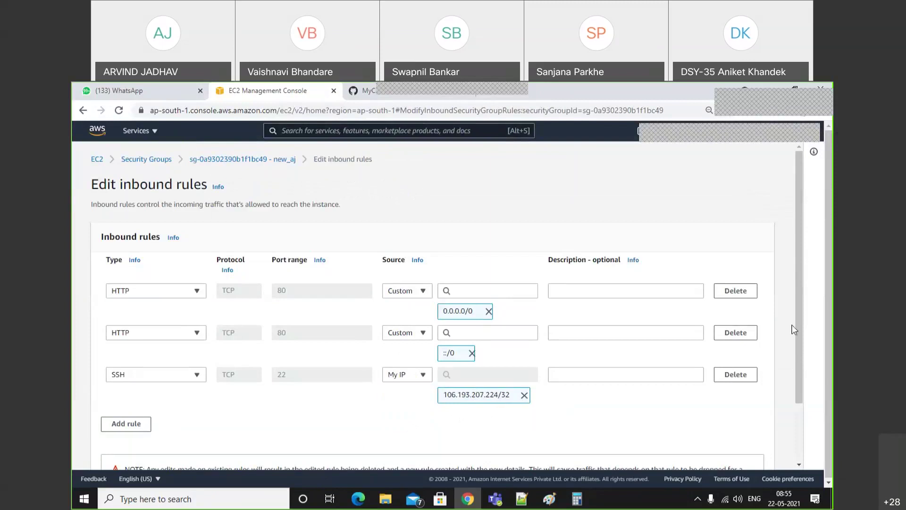
pyautogui.moveTo(797, 337); pyautogui.dragTo(797, 392)
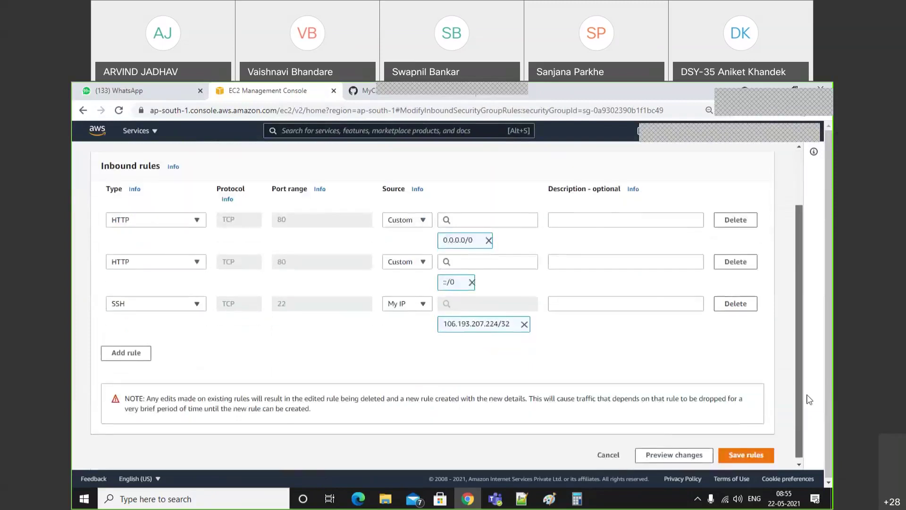
pyautogui.click(748, 453)
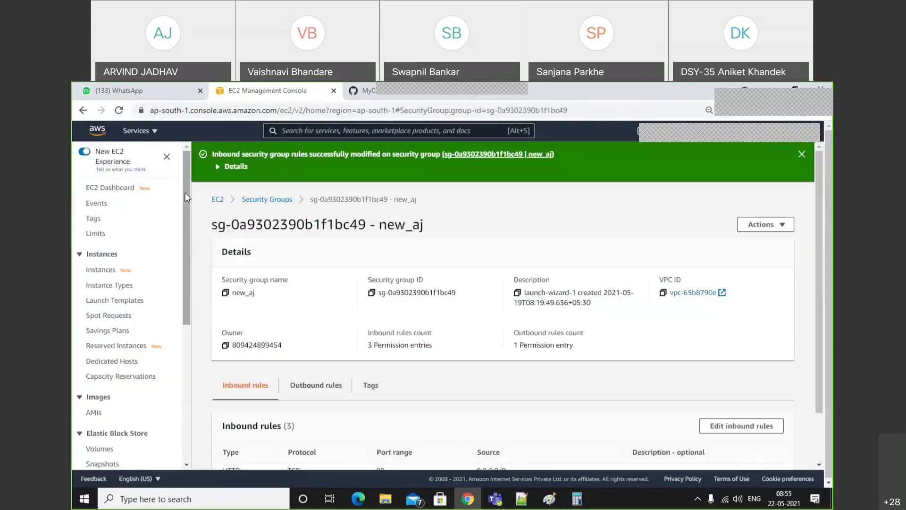
# Return to the running instances, select MY DB SERVER and copy its public IPv4 address from the instance details.
pyautogui.click(91, 193)
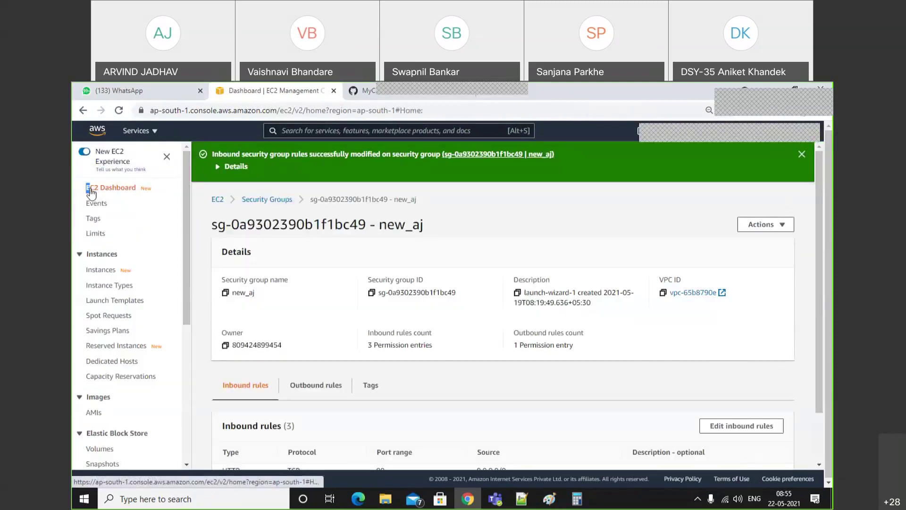
pyautogui.click(242, 220)
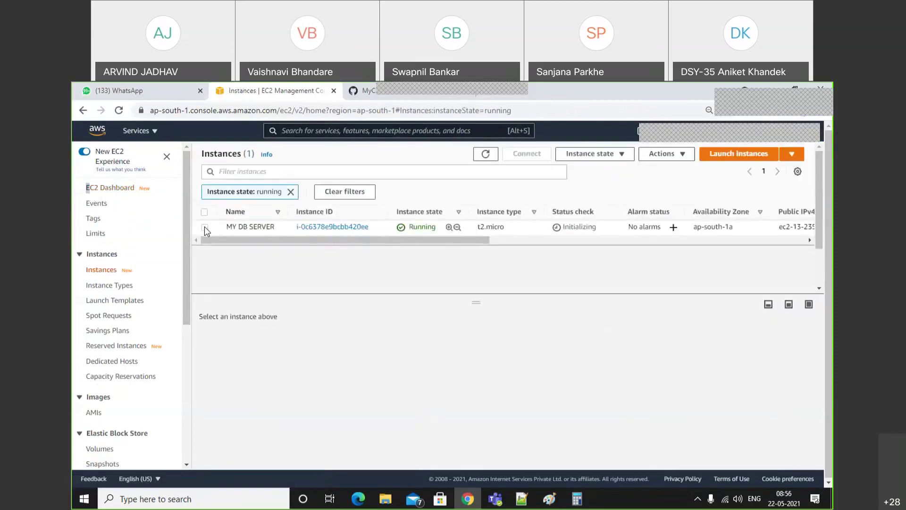
pyautogui.click(205, 227)
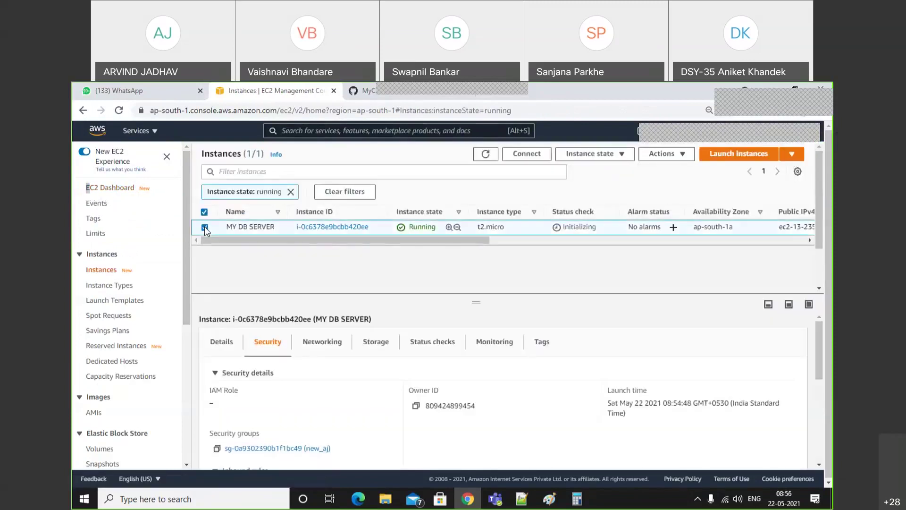
pyautogui.click(227, 348)
pyautogui.click(416, 406)
# Open PuTTY and enter the copied public IPv4 address 13.235.50.8 as the host name.
pyautogui.press('super')
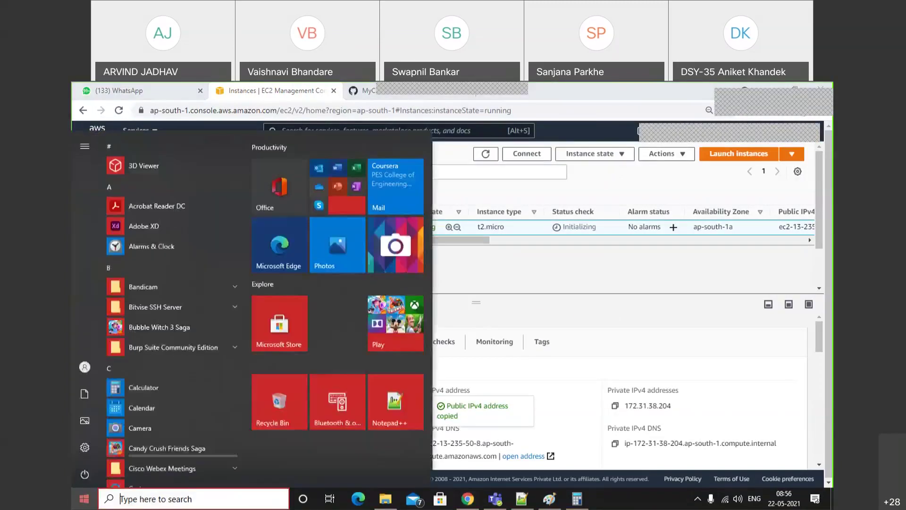
pyautogui.write('putty')
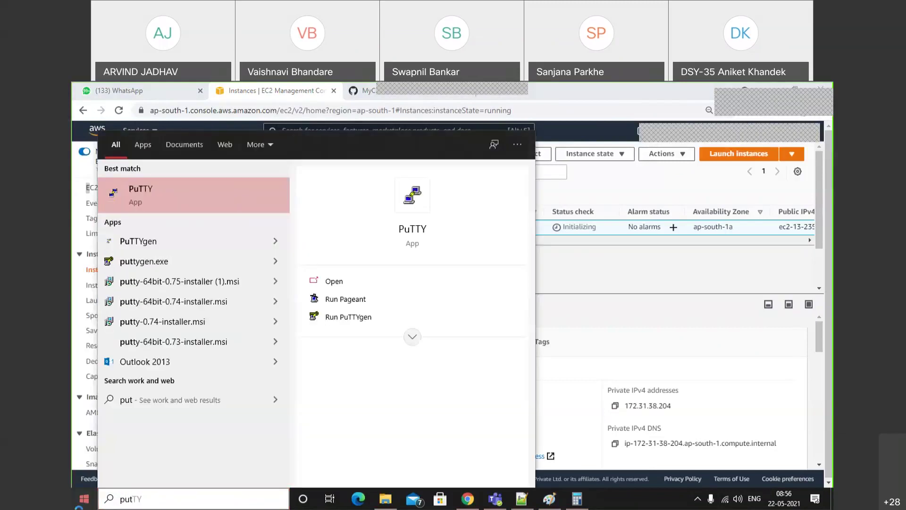
pyautogui.press('Return')
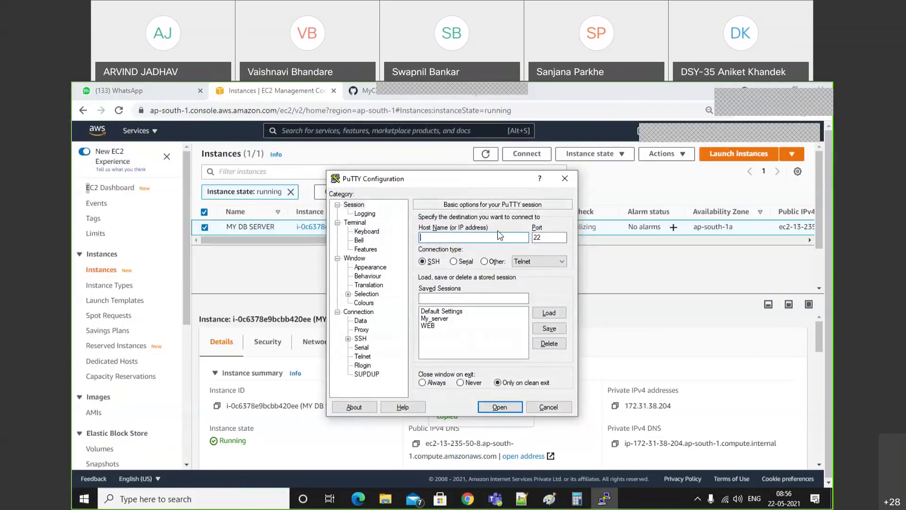
pyautogui.hotkey('ctrl', 'v')
# Set the connection's auto-login username to ubuntu.
pyautogui.click(360, 329)
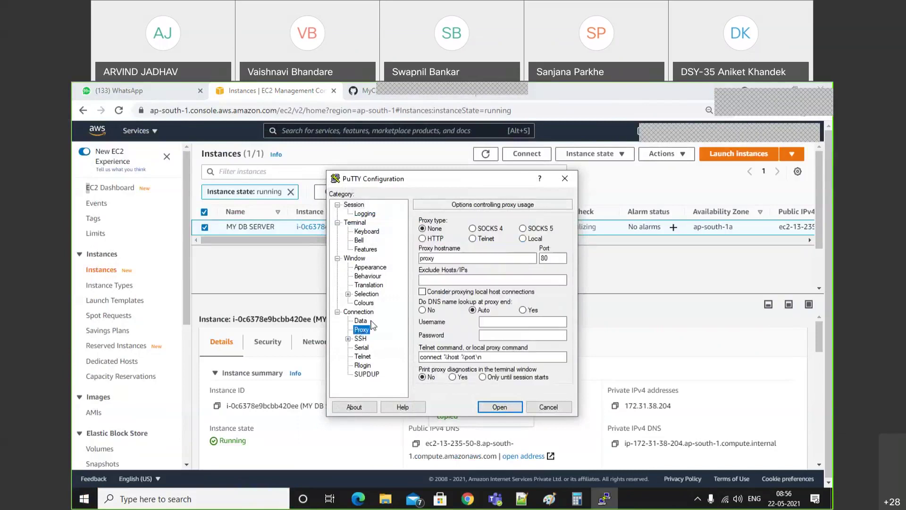
pyautogui.click(362, 321)
pyautogui.click(529, 229)
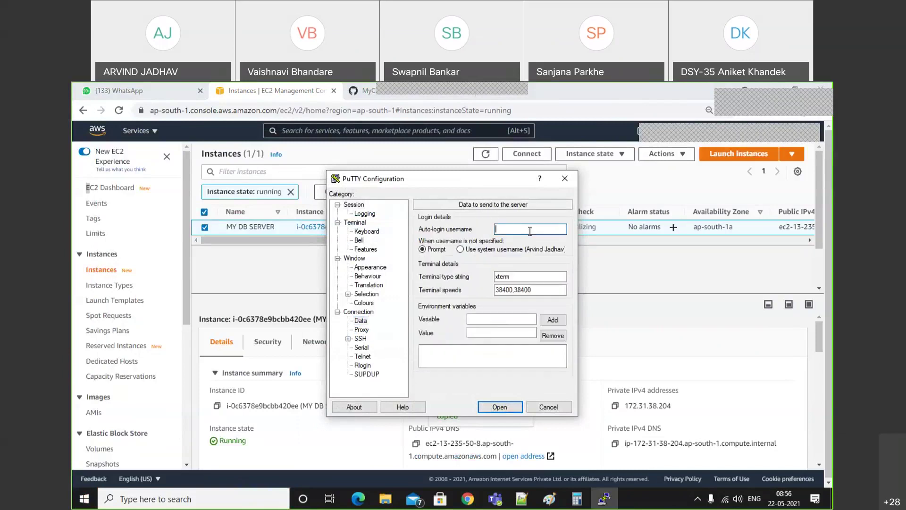
pyautogui.write('ubuntu')
# Choose the private key file named new from the aws keys folder for SSH authentication.
pyautogui.click(358, 339)
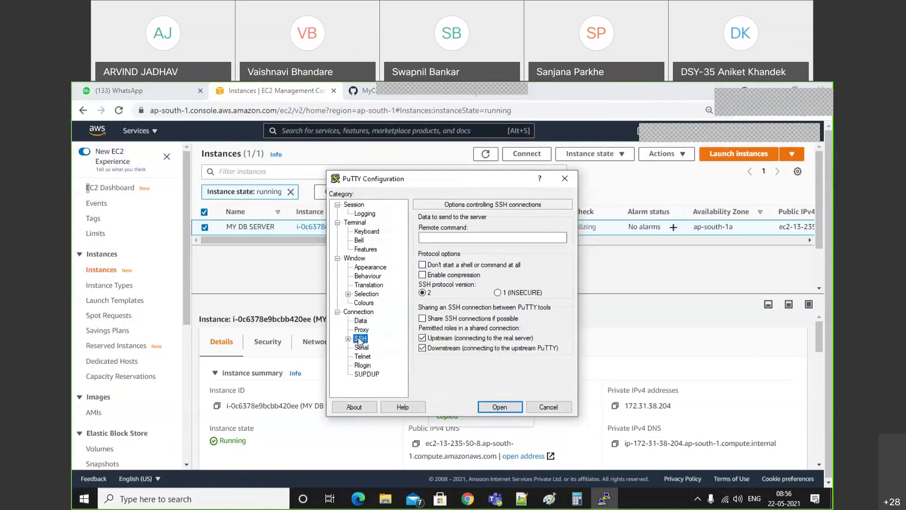
pyautogui.click(348, 339)
pyautogui.click(371, 347)
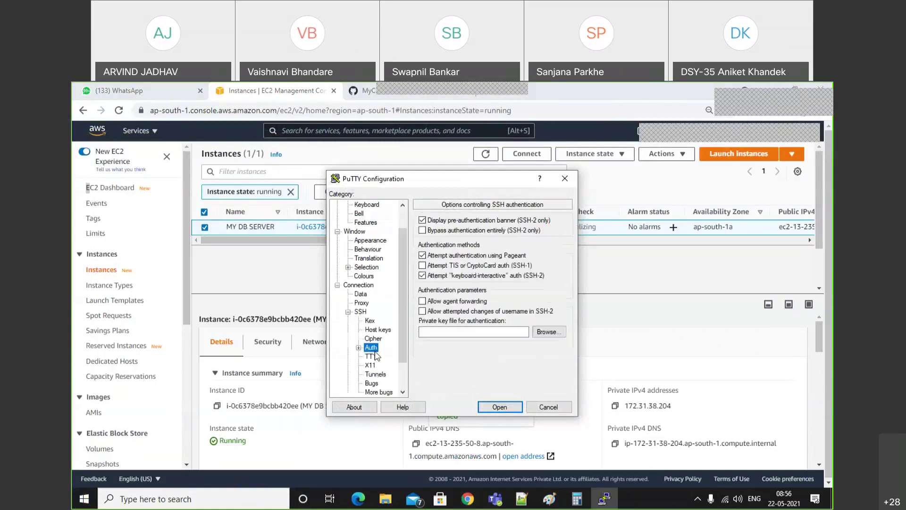
pyautogui.click(547, 332)
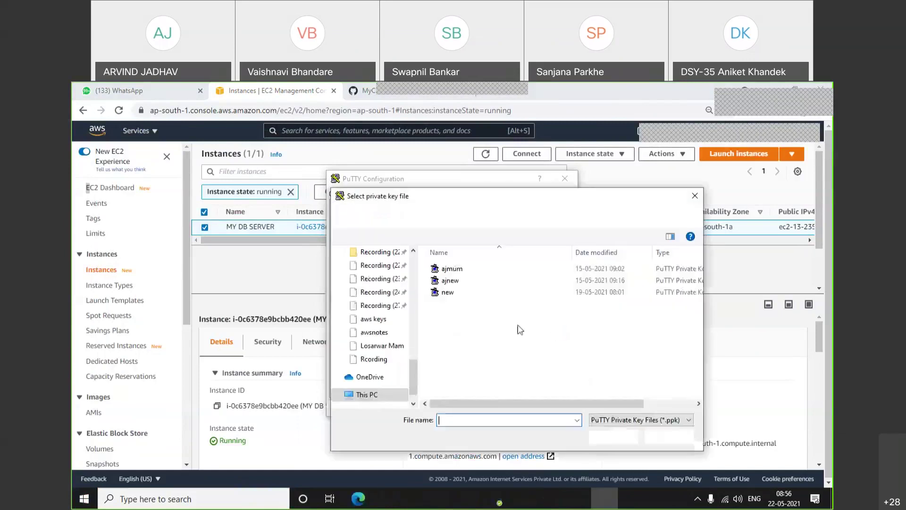
pyautogui.click(448, 292)
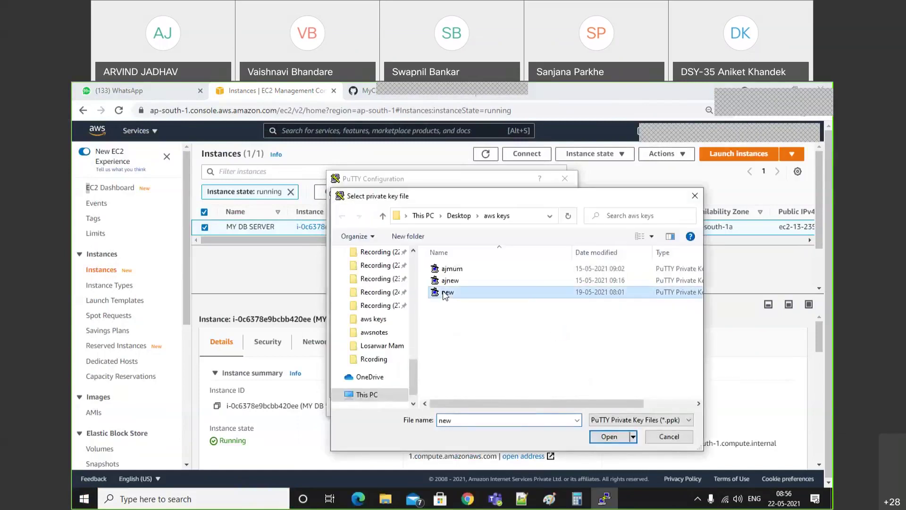
pyautogui.click(605, 437)
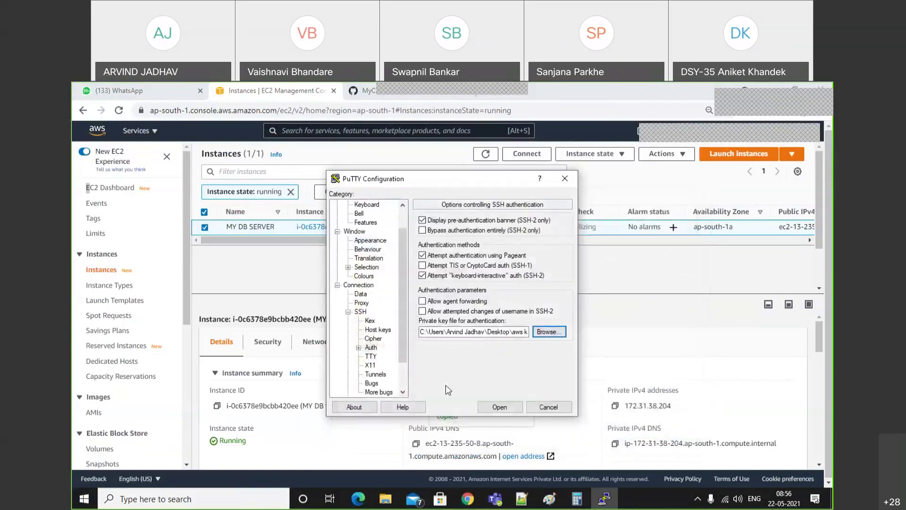
# Save the connection settings as a session named MY DB SERVER.
pyautogui.scroll(1, 361, 226)
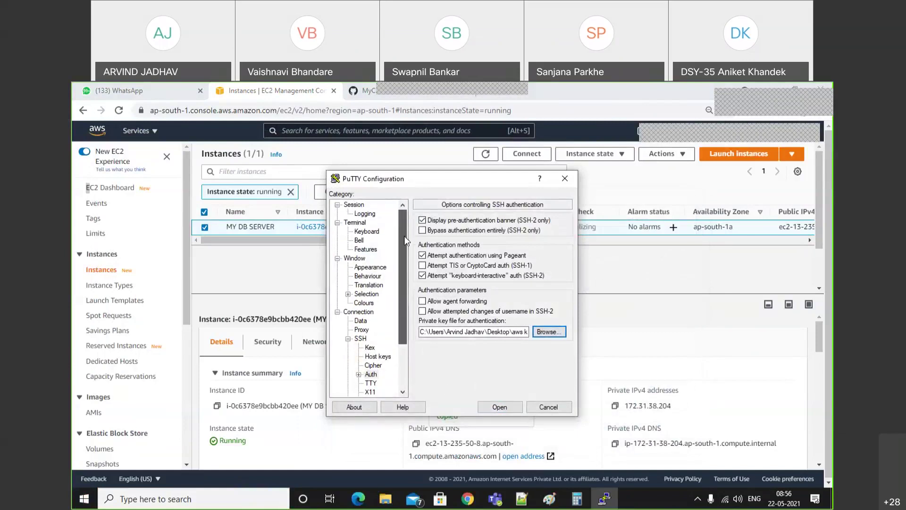
pyautogui.click(355, 204)
pyautogui.click(510, 298)
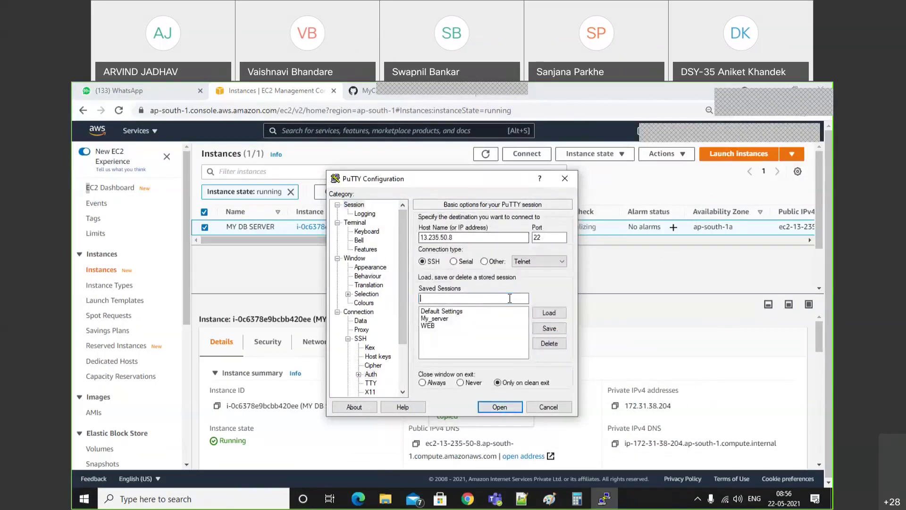
pyautogui.write('MY DB ')
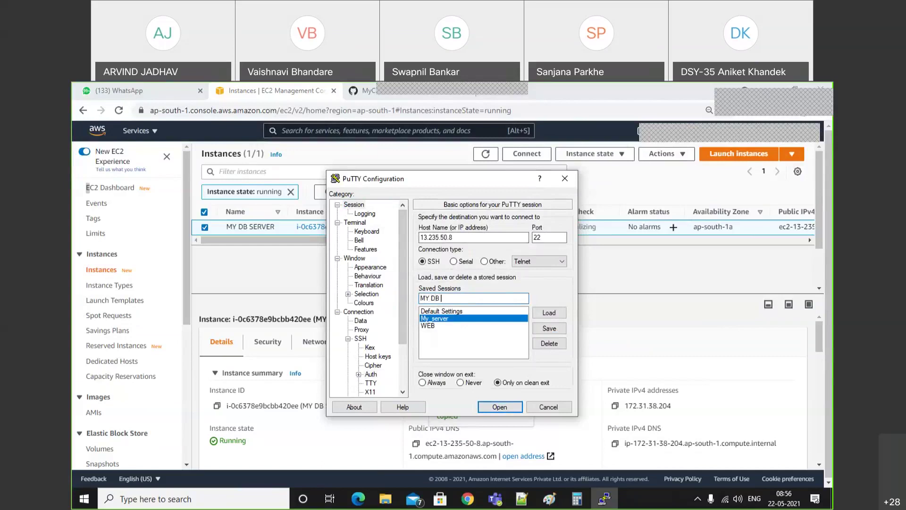
pyautogui.write('SERVER')
pyautogui.click(553, 329)
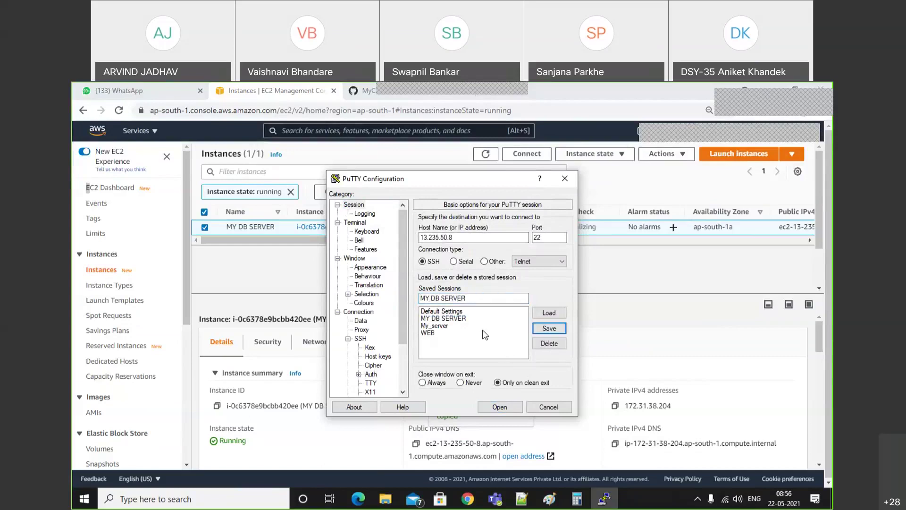
# Open the saved MY DB SERVER session, accept the server's host key and maximize the terminal window.
pyautogui.click(464, 320)
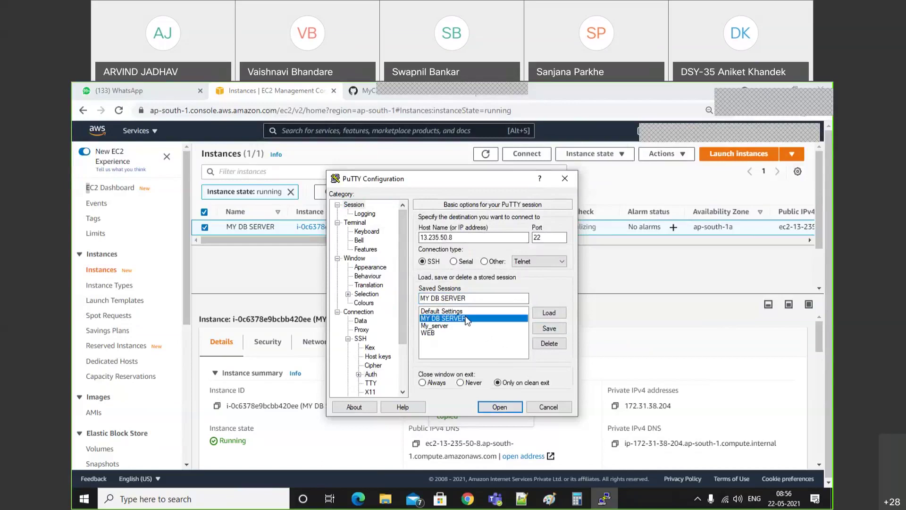
pyautogui.click(509, 407)
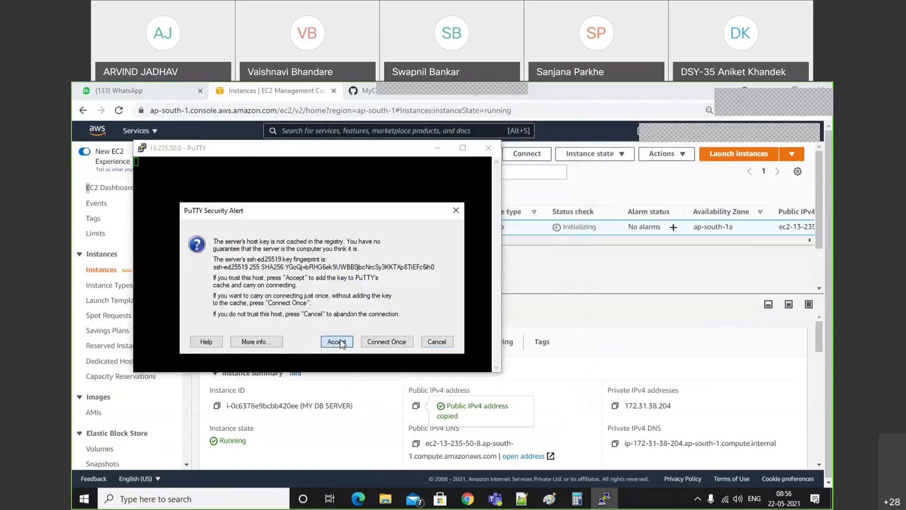
pyautogui.click(341, 339)
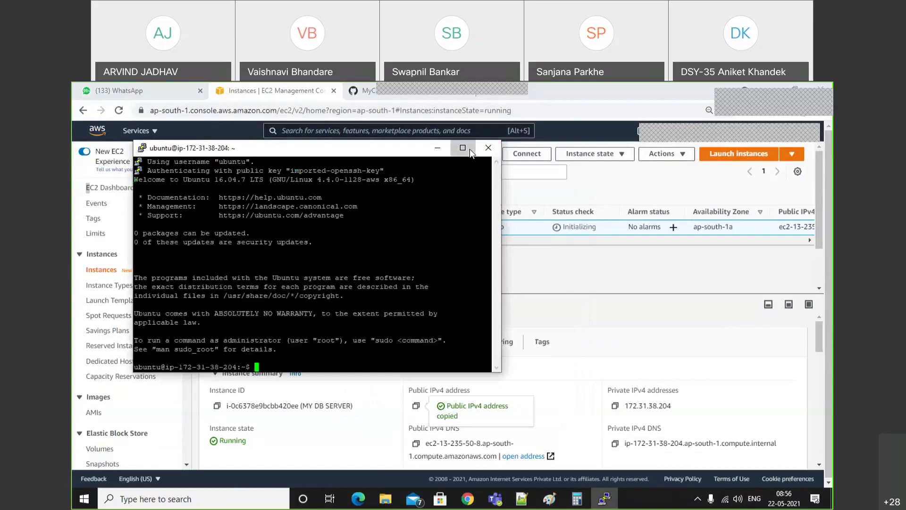
pyautogui.click(462, 147)
# Change the terminal font size to 18 in the session's appearance settings and apply it.
pyautogui.click(73, 86)
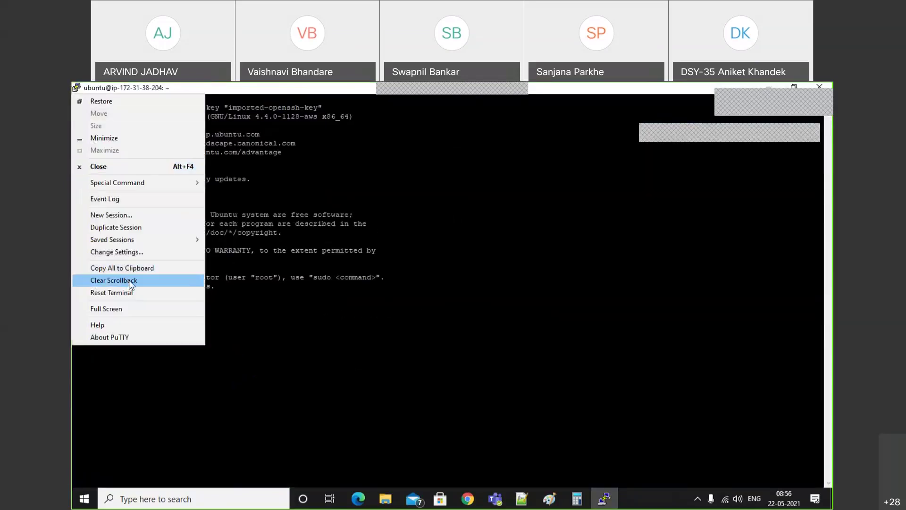
pyautogui.click(117, 251)
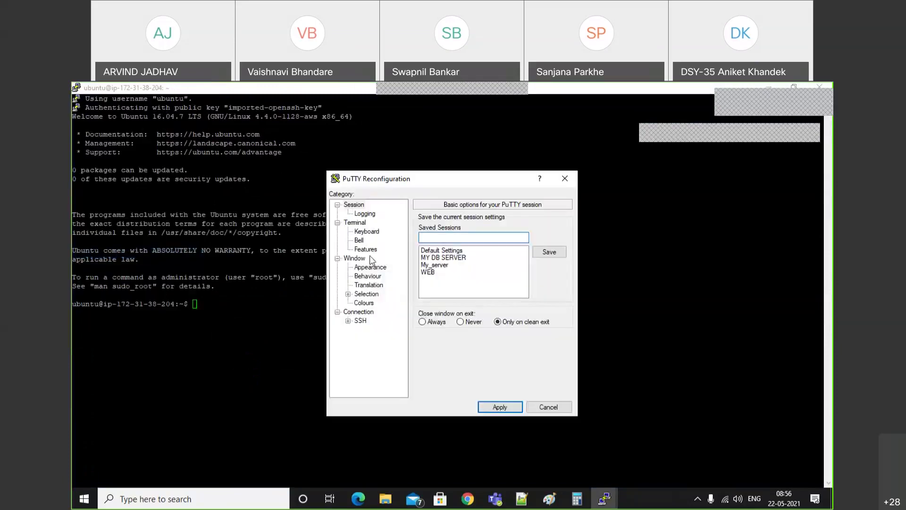
pyautogui.click(370, 267)
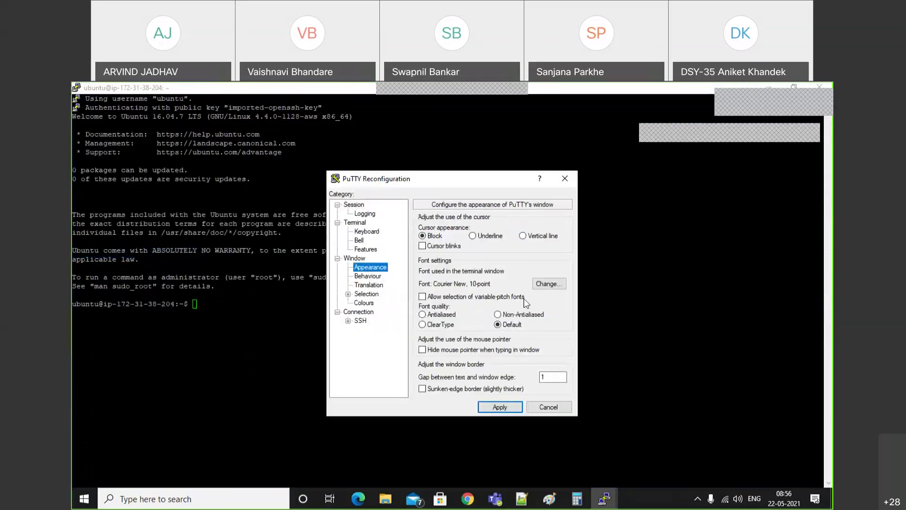
pyautogui.click(546, 285)
pyautogui.click(548, 312)
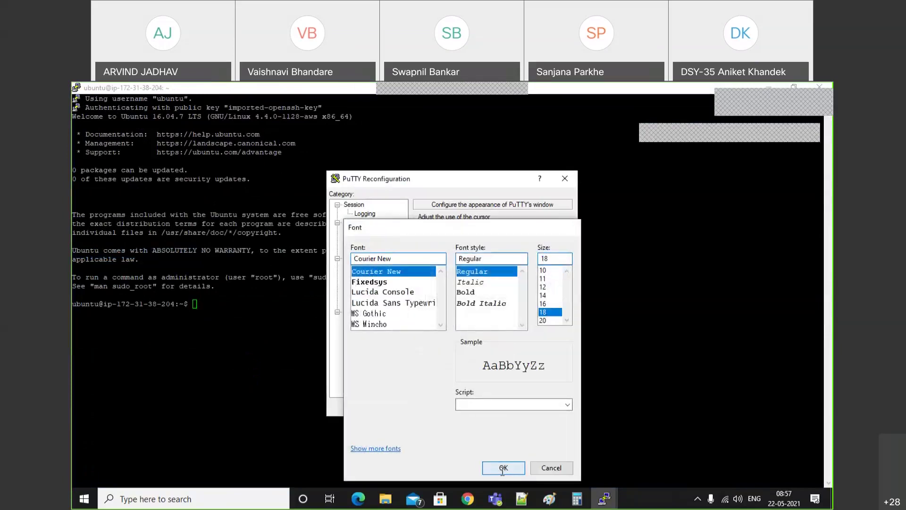
pyautogui.click(504, 468)
pyautogui.click(499, 407)
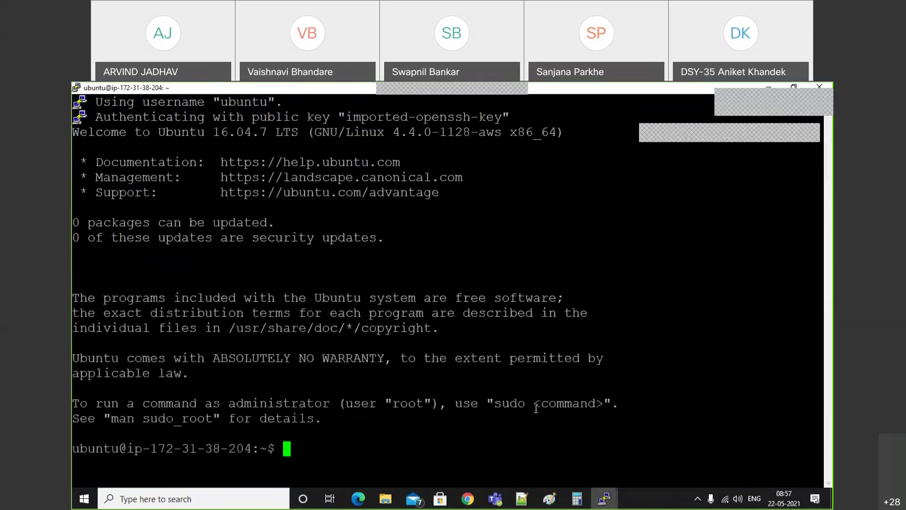
# Clear the terminal screen and add three empty prompt lines.
pyautogui.hotkey('ctrl', 'l')
pyautogui.press('Return')
pyautogui.press('Return')
pyautogui.press('Return')
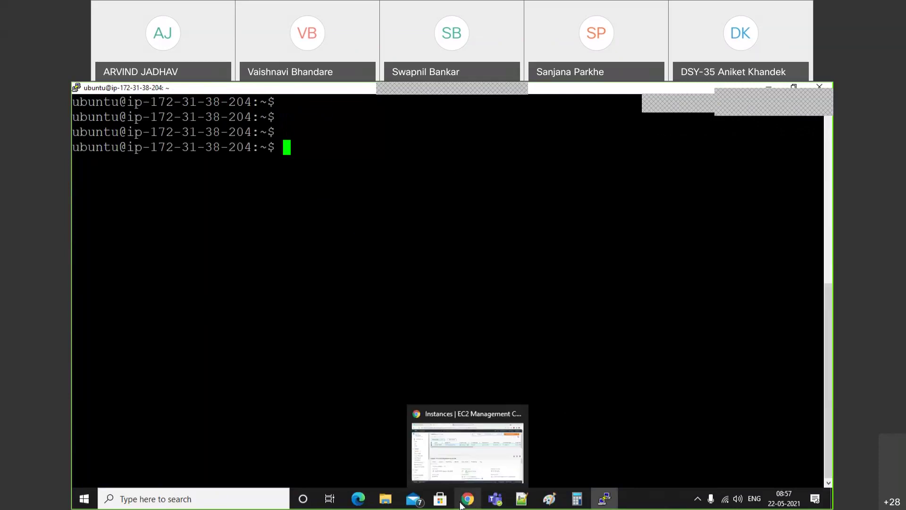
# Examine the MY DB SERVER volume's properties in the EC2 volumes list and highlight its availability zone.
pyautogui.moveTo(529, 507)
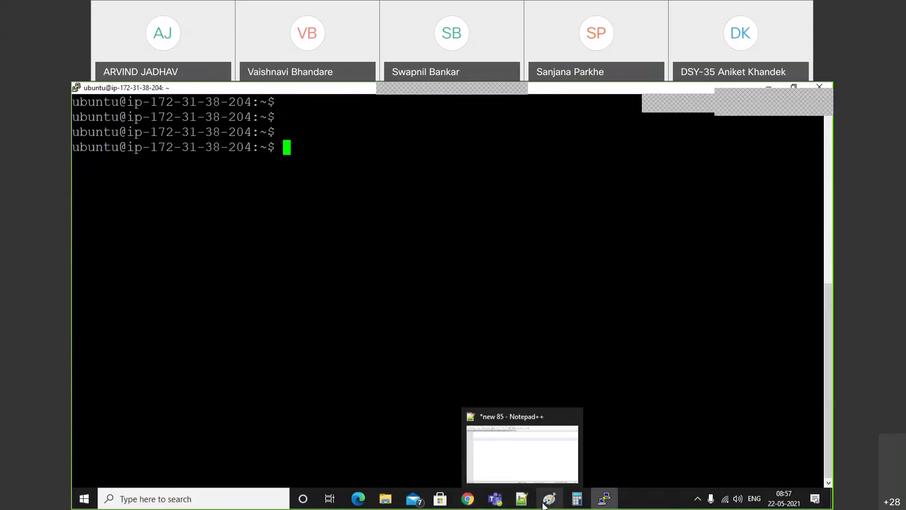
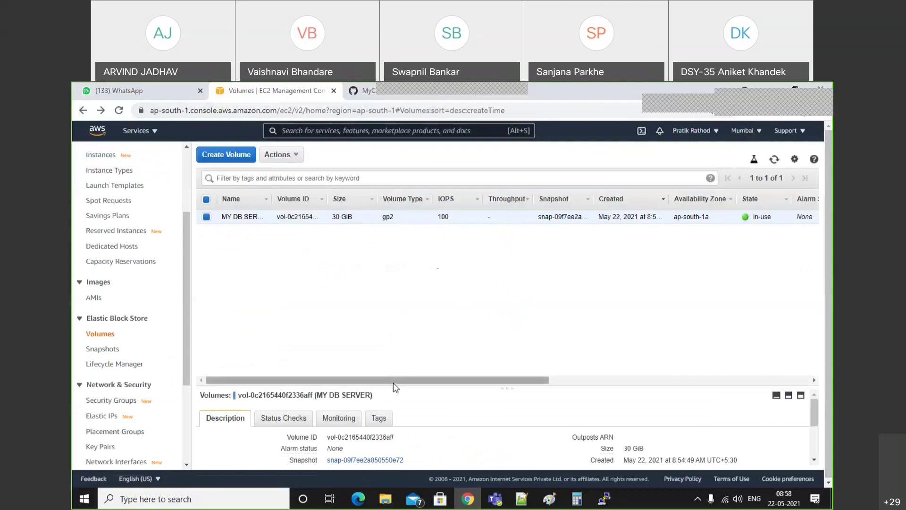
pyautogui.moveTo(392, 381); pyautogui.dragTo(461, 366)
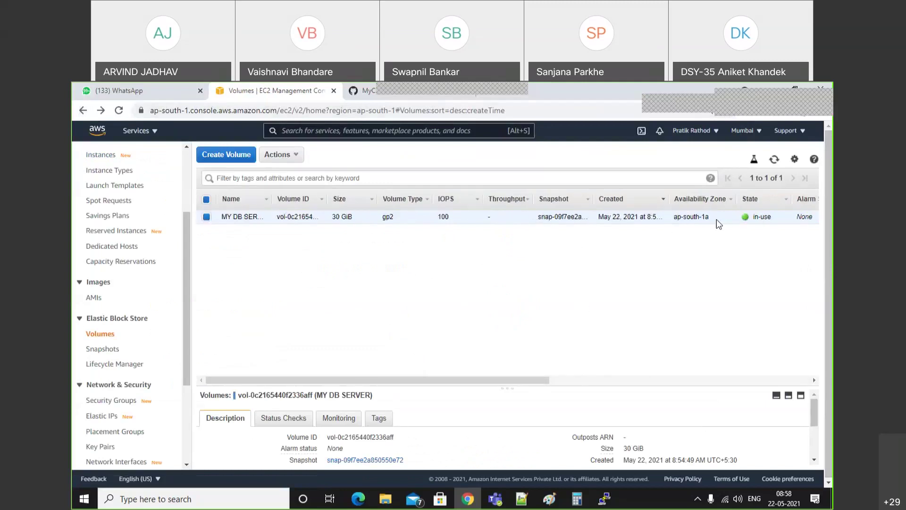
pyautogui.moveTo(709, 219); pyautogui.dragTo(663, 221)
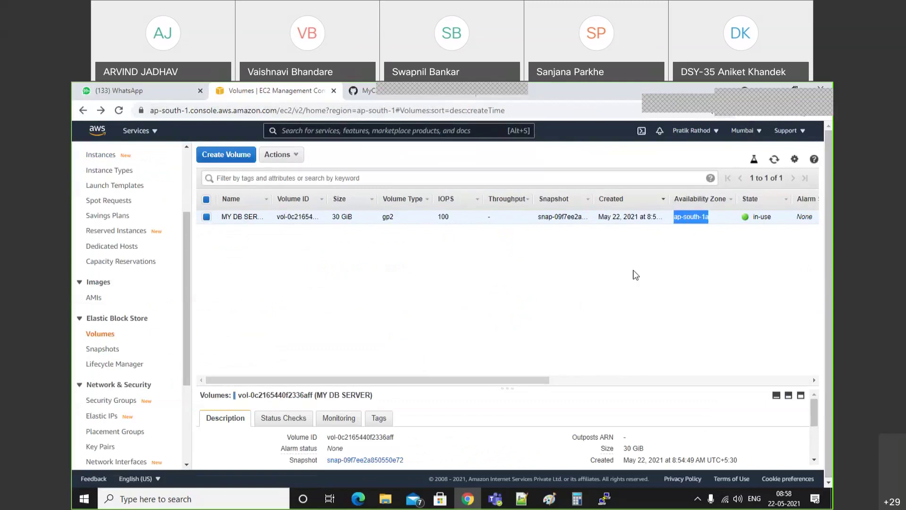
# Start creating a new EBS volume and set its size to 50 GiB.
pyautogui.click(229, 155)
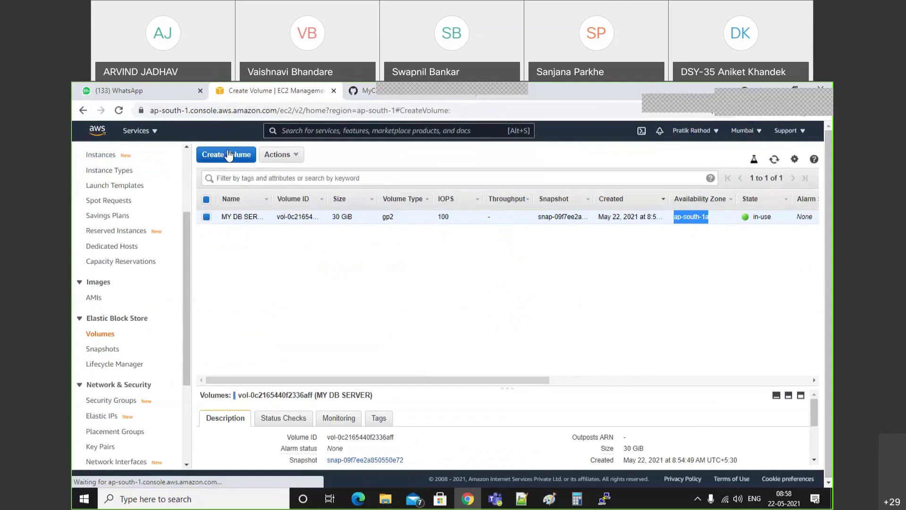
pyautogui.doubleClick(246, 236)
pyautogui.write('50')
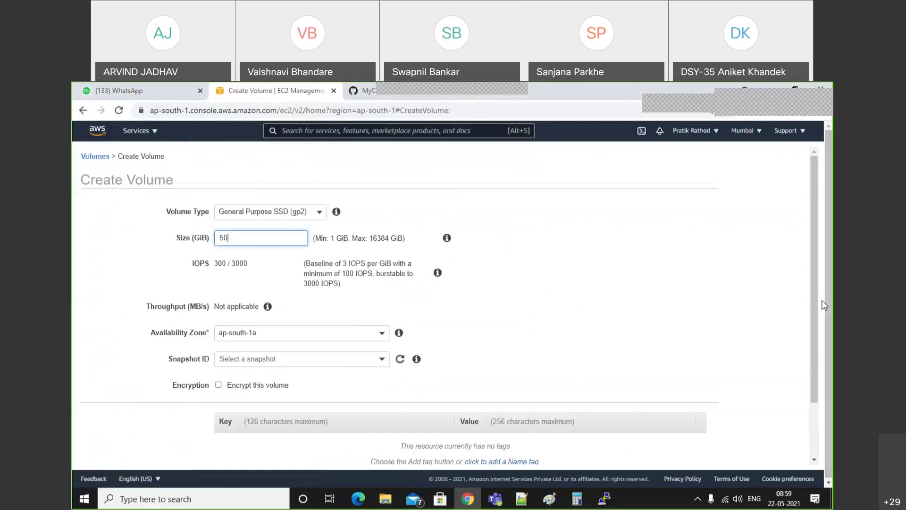
# Add the Name tag MY DB SERVER BACKUP to the new volume, create it and return to the volumes list.
pyautogui.moveTo(813, 322); pyautogui.dragTo(798, 378)
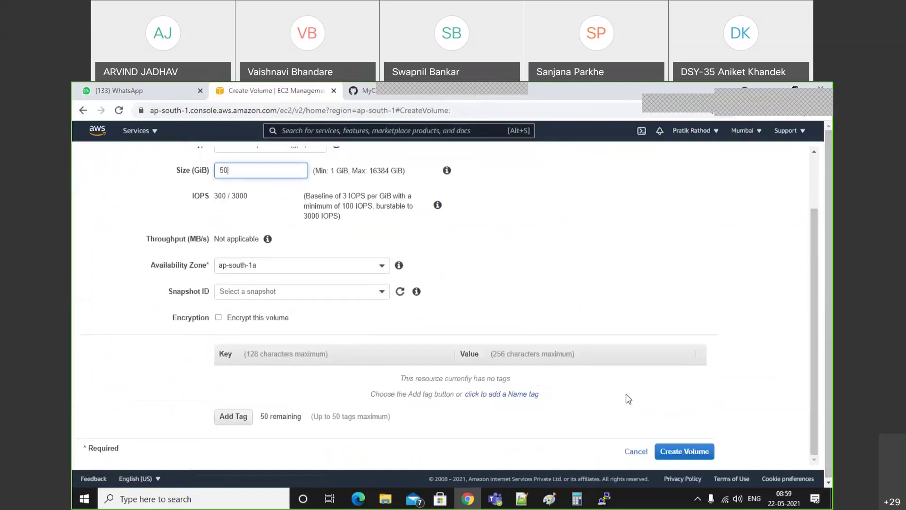
pyautogui.click(512, 394)
pyautogui.write('m')
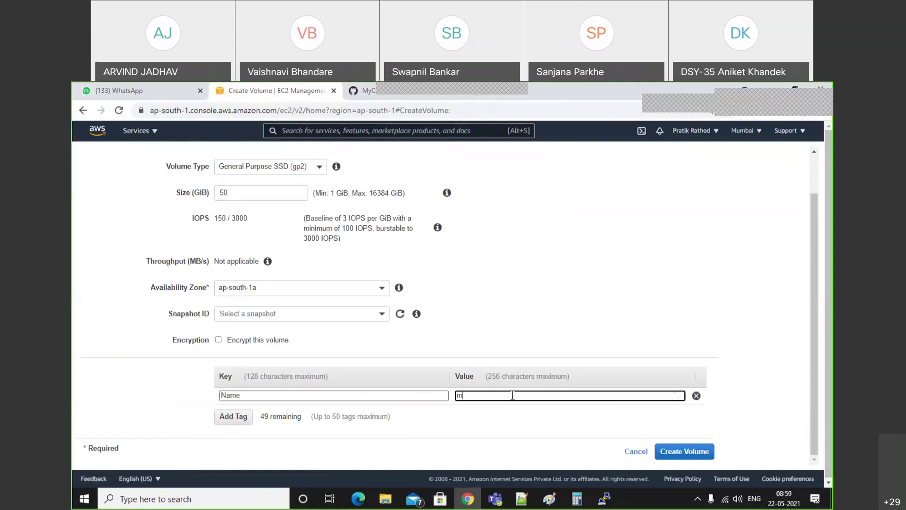
pyautogui.write('y')
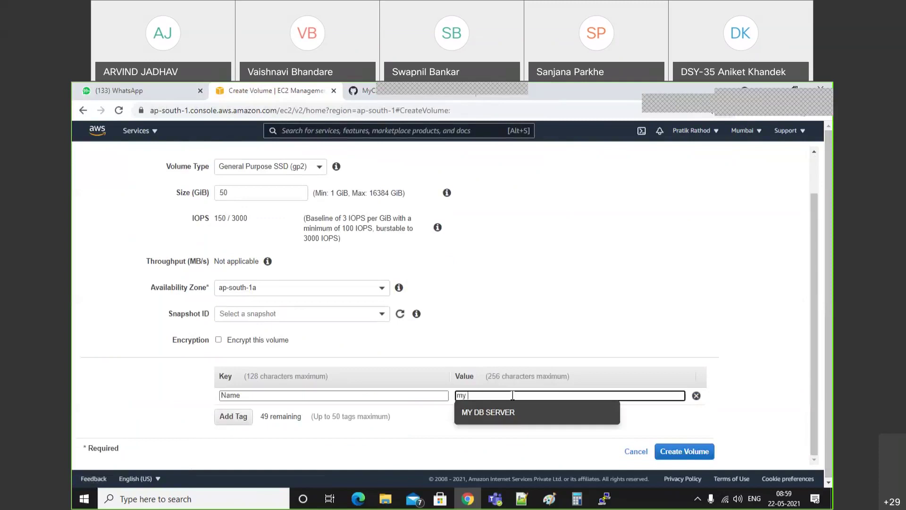
pyautogui.click(514, 415)
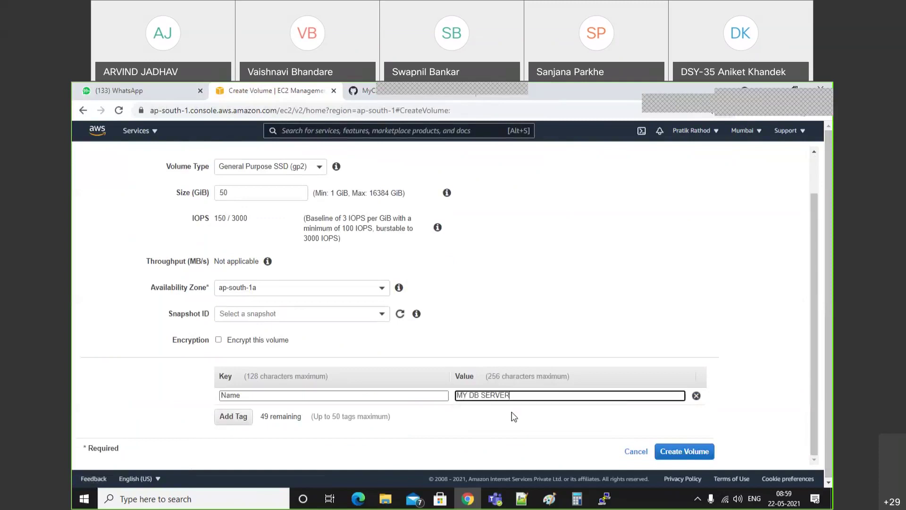
pyautogui.write('BaCKUP')
pyautogui.press('Left')
pyautogui.press('BackSpace')
pyautogui.write('A')
pyautogui.click(677, 453)
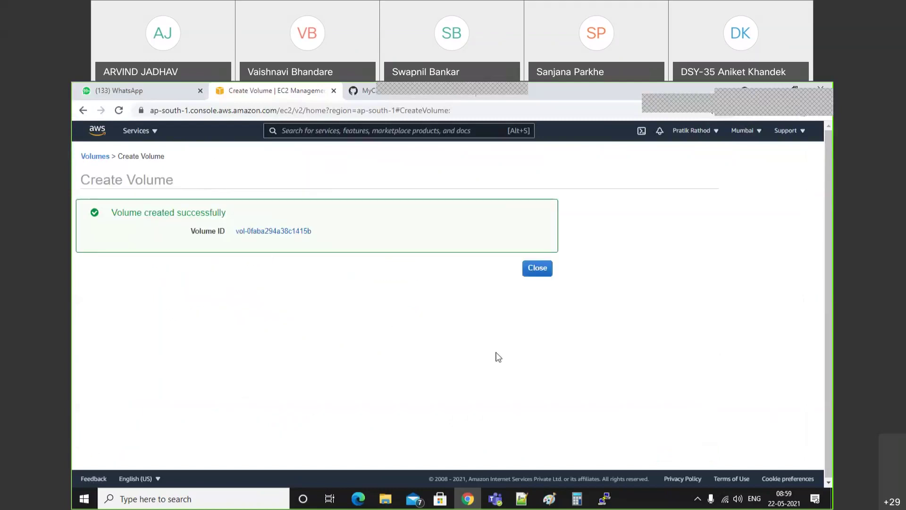
pyautogui.click(537, 273)
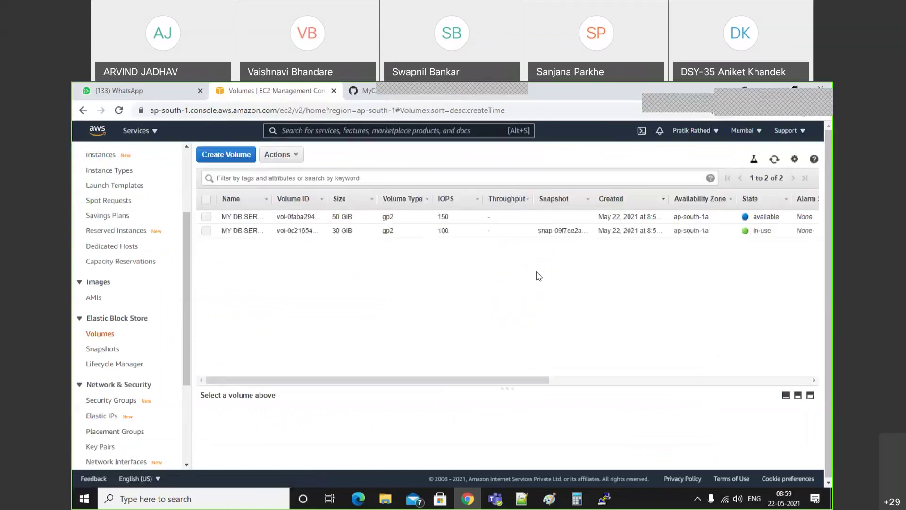
# Attach the MY DB SERVER BACKUP volume to the running MY DB SERVER instance as device /dev/sdf.
pyautogui.moveTo(793, 218); pyautogui.dragTo(757, 213)
pyautogui.click(757, 215)
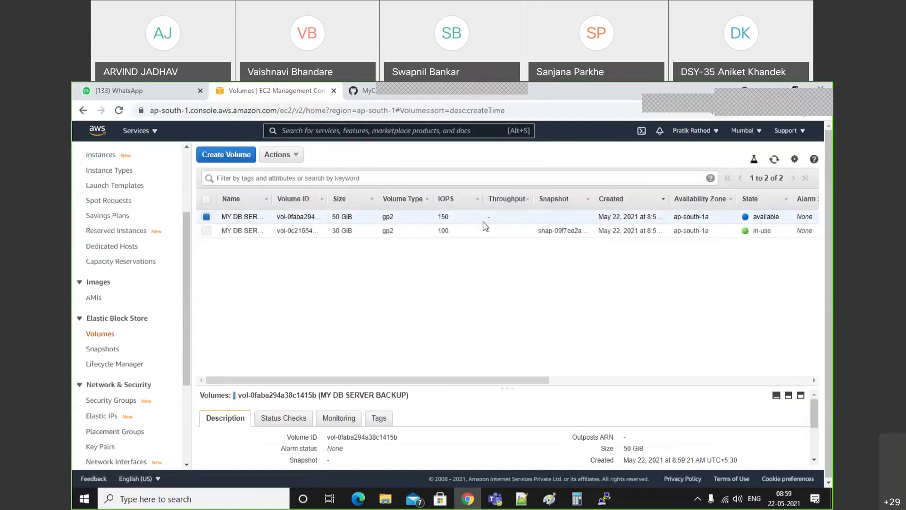
pyautogui.click(282, 158)
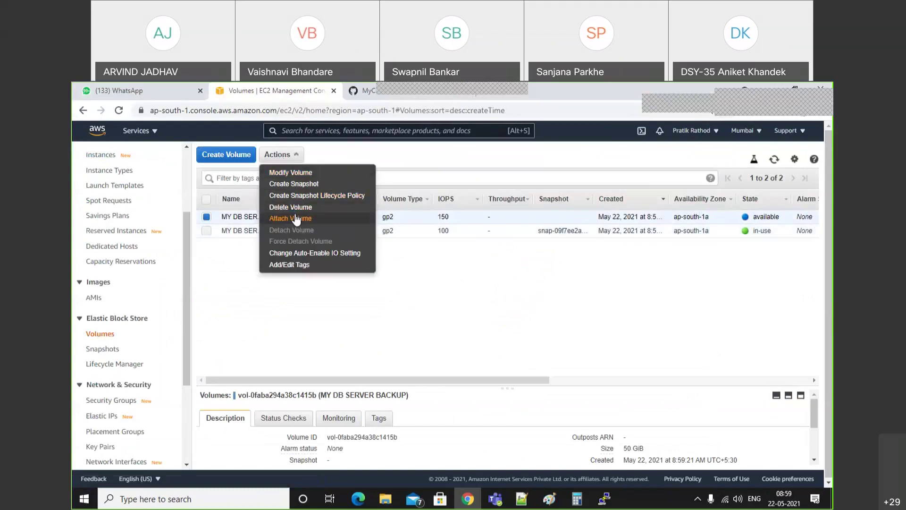
pyautogui.click(297, 218)
pyautogui.click(472, 300)
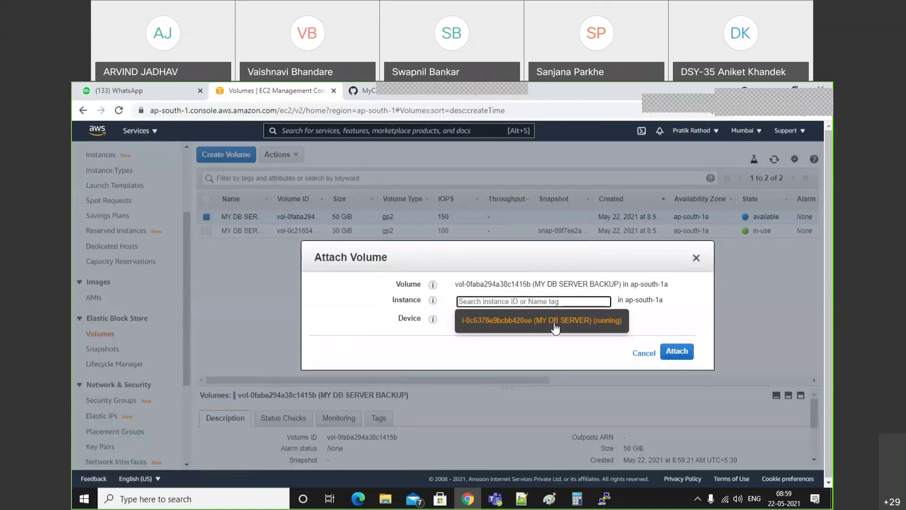
pyautogui.click(553, 321)
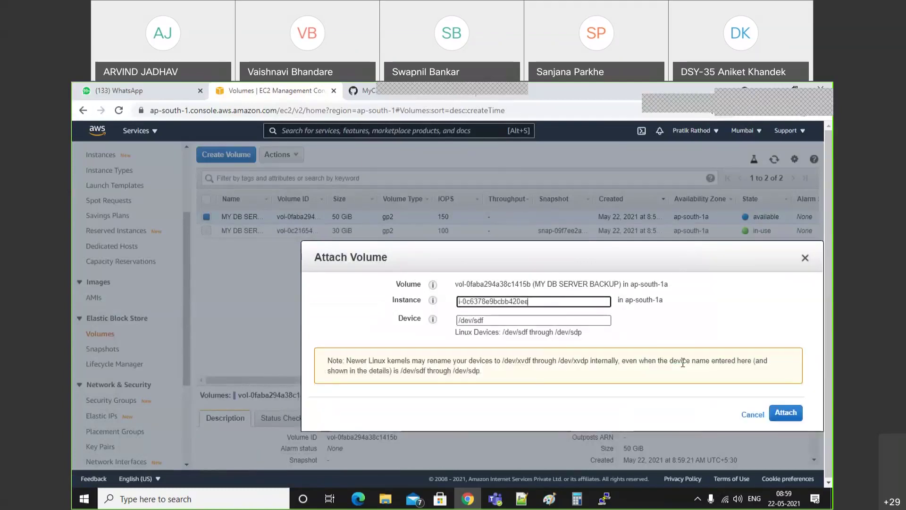
pyautogui.click(784, 420)
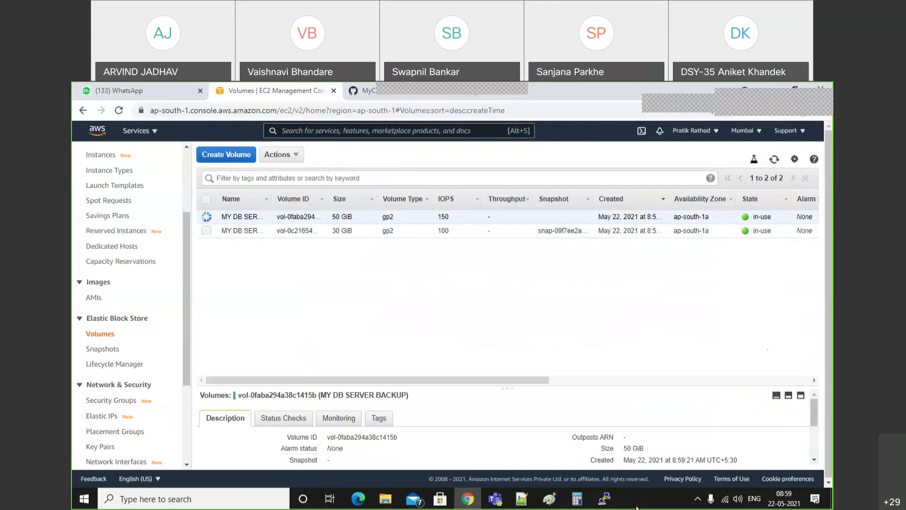
# Switch to the PuTTY terminal, list the block devices with lsblk and highlight the xvda and xvdf disk entries.
pyautogui.click(608, 499)
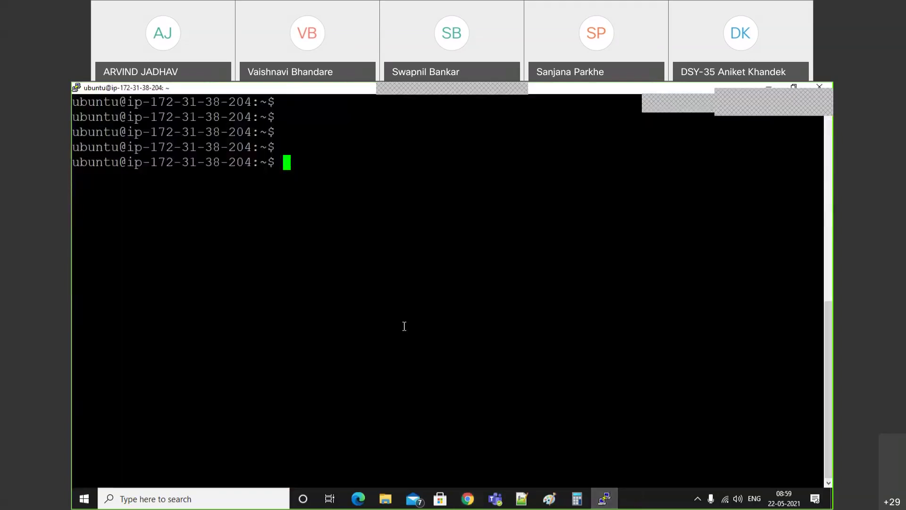
pyautogui.write('lsblk')
pyautogui.press('Return')
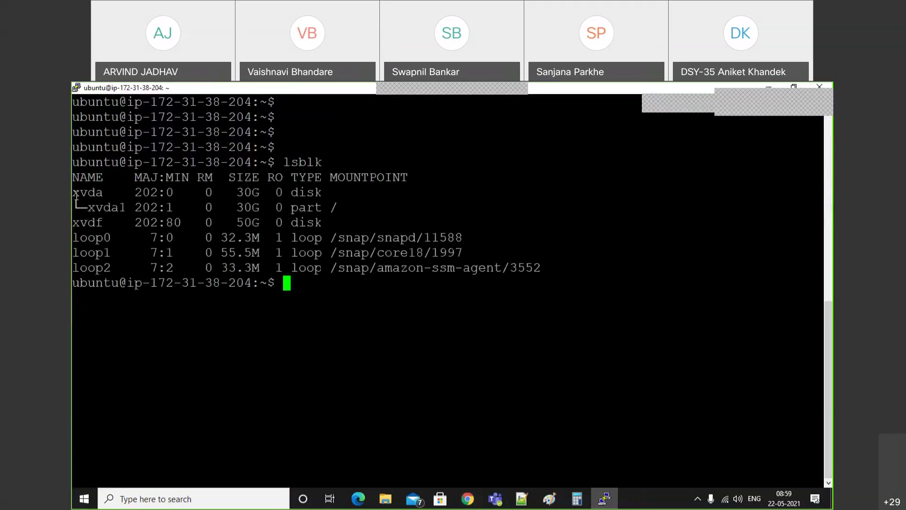
pyautogui.moveTo(76, 194); pyautogui.dragTo(340, 207)
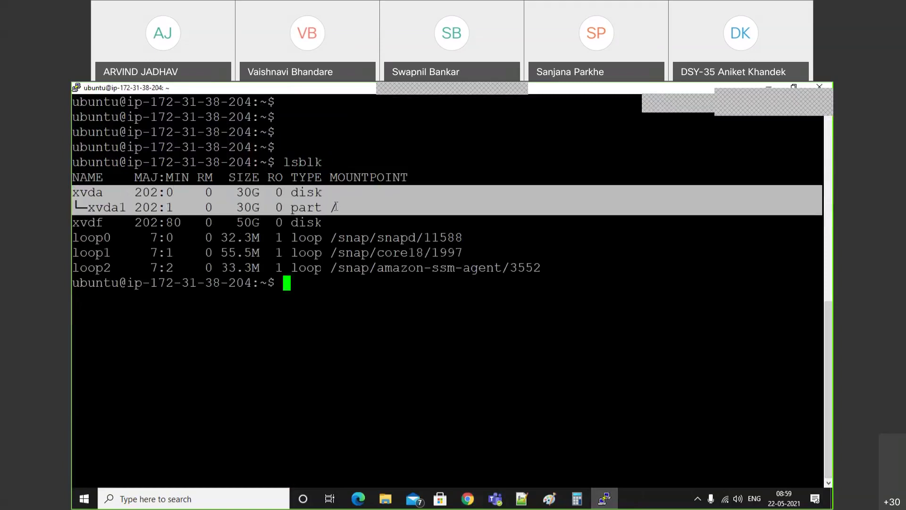
pyautogui.click(307, 330)
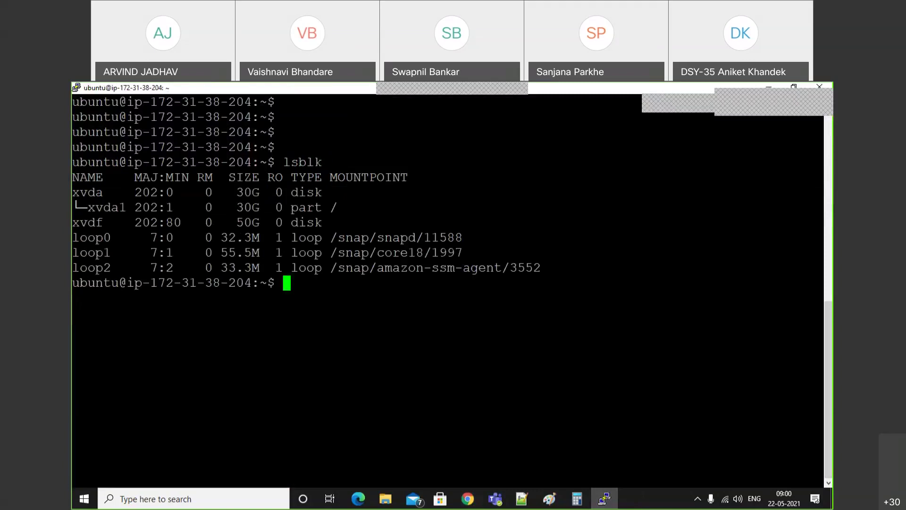
pyautogui.moveTo(73, 207); pyautogui.dragTo(282, 221)
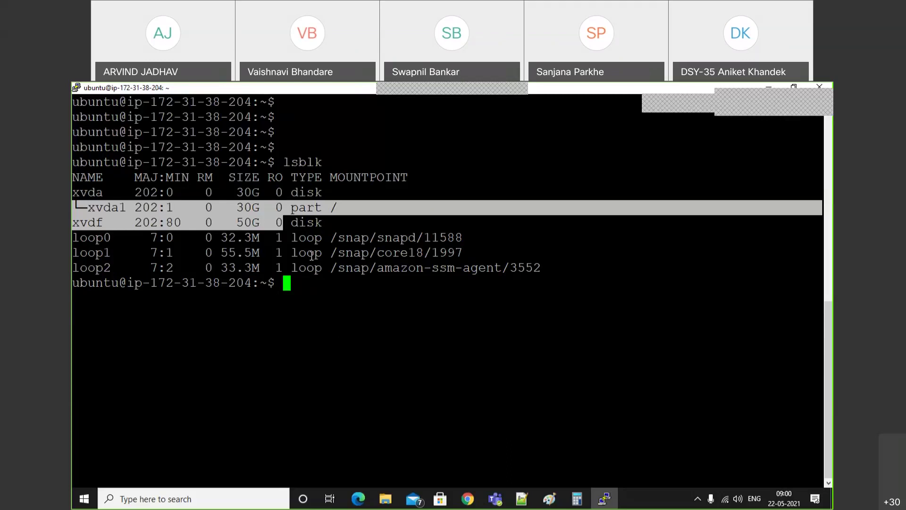
# Clear the terminal, add three empty prompt lines and open a root shell with sudo -i.
pyautogui.hotkey('ctrl', 'l')
pyautogui.press('Return')
pyautogui.press('Return')
pyautogui.press('Return')
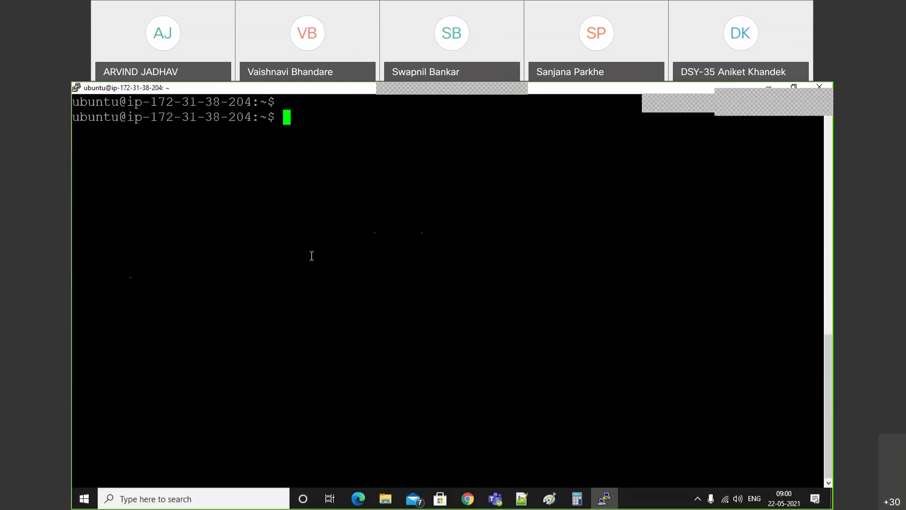
pyautogui.write('f')
pyautogui.press('BackSpace')
pyautogui.write('sudo -i')
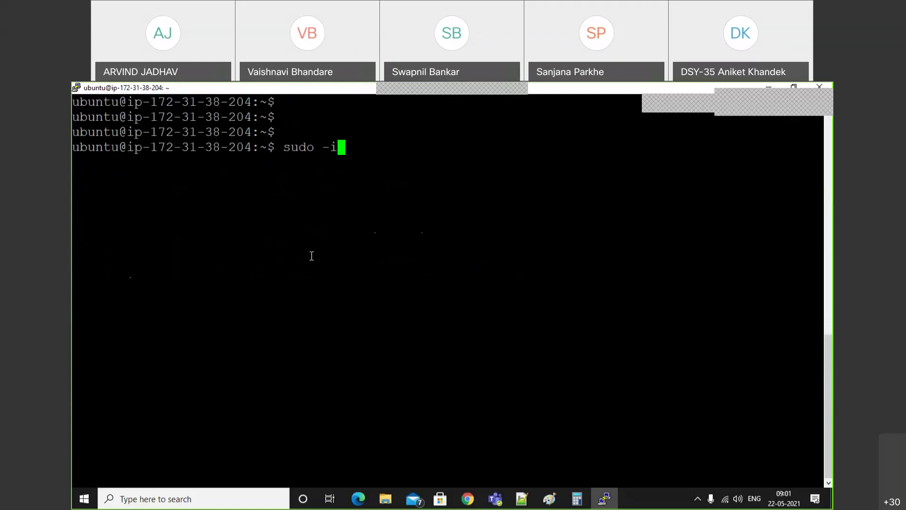
pyautogui.press('Return')
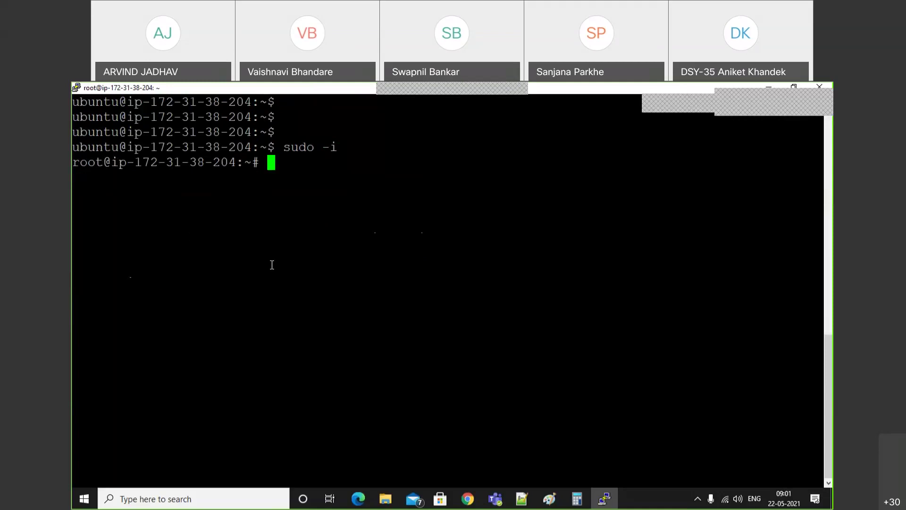
# Open the /dev/xvdf disk in fdisk and print its partition table.
pyautogui.write('fdisk ')
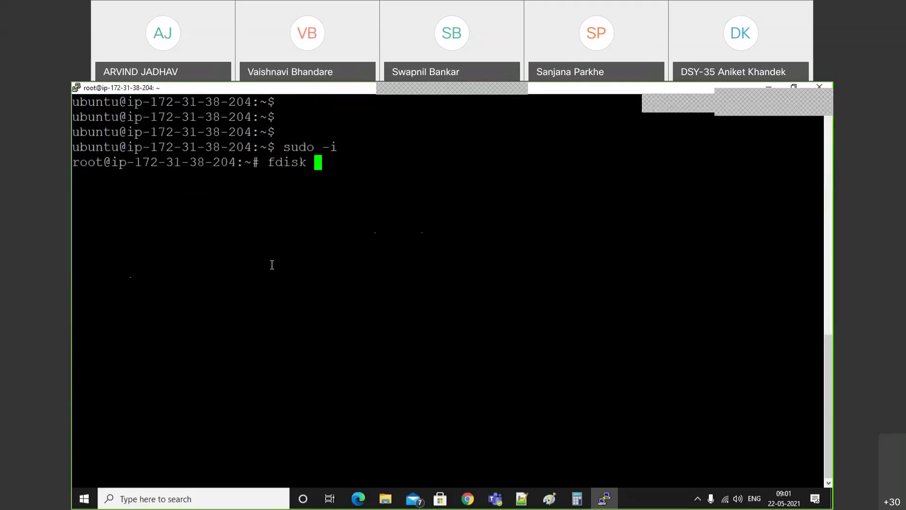
pyautogui.write('/dev/s')
pyautogui.press('BackSpace')
pyautogui.write('xvdf')
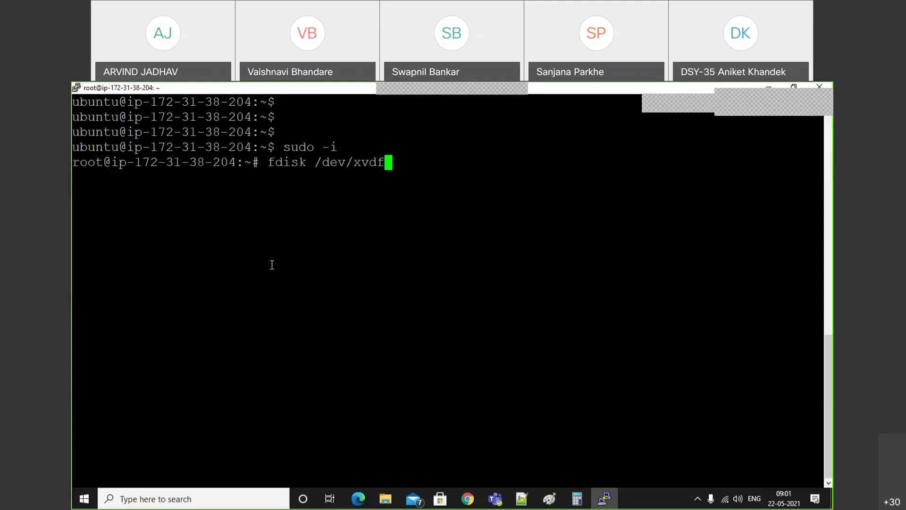
pyautogui.press('Return')
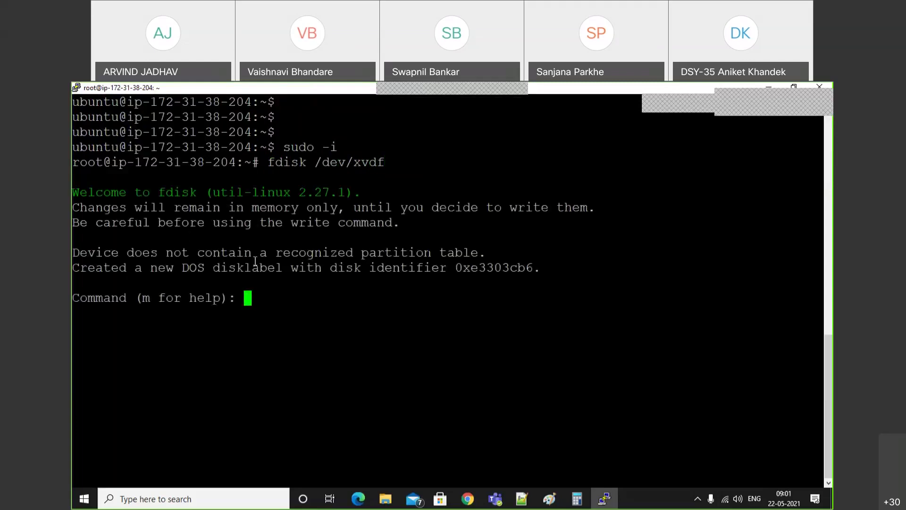
pyautogui.write('p')
pyautogui.press('Return')
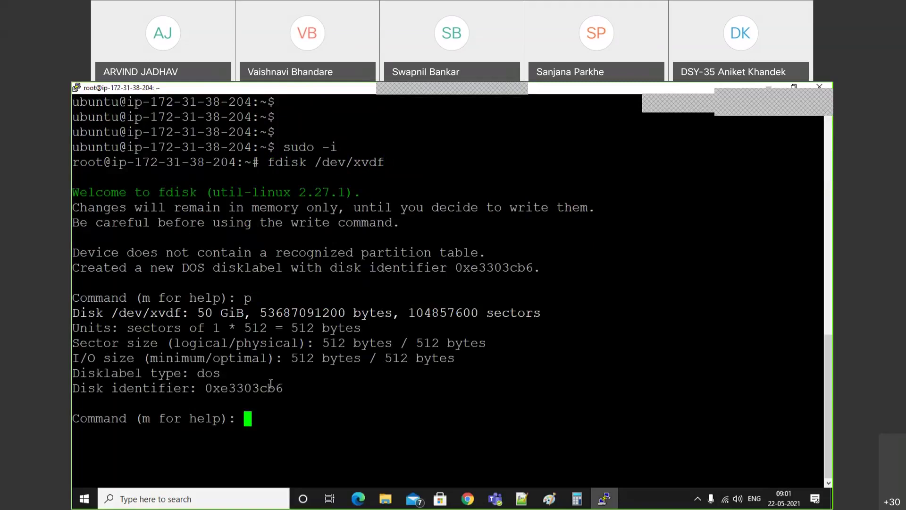
# Start a new primary partition with number 1 at the default first sector in fdisk.
pyautogui.write('n')
pyautogui.press('Return')
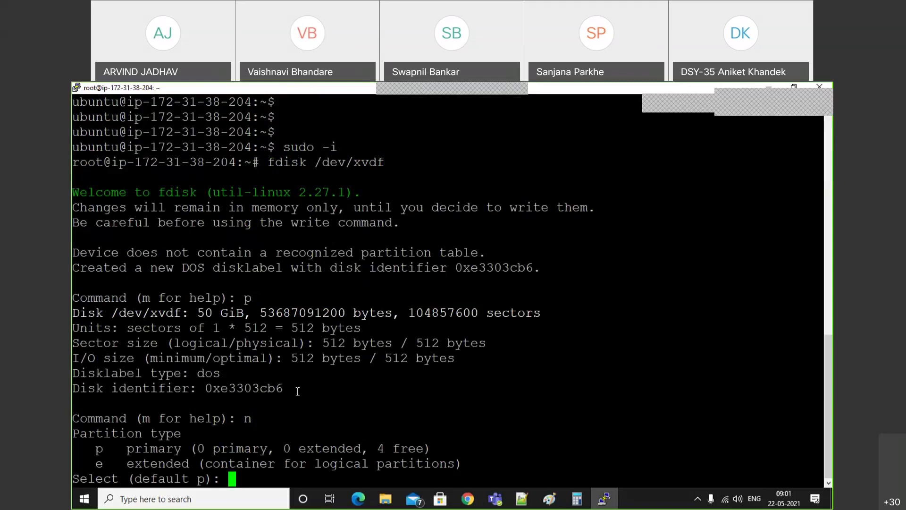
pyautogui.write('p')
pyautogui.press('Return')
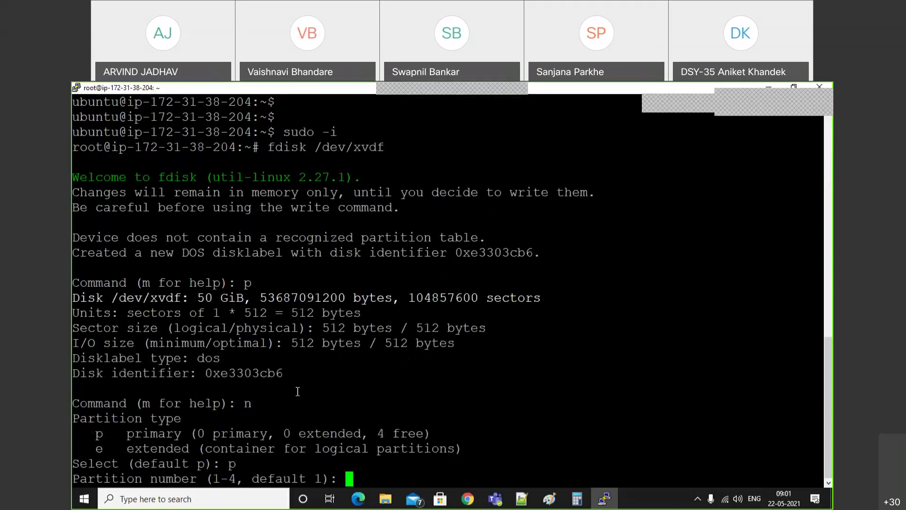
pyautogui.write('1')
pyautogui.press('Return')
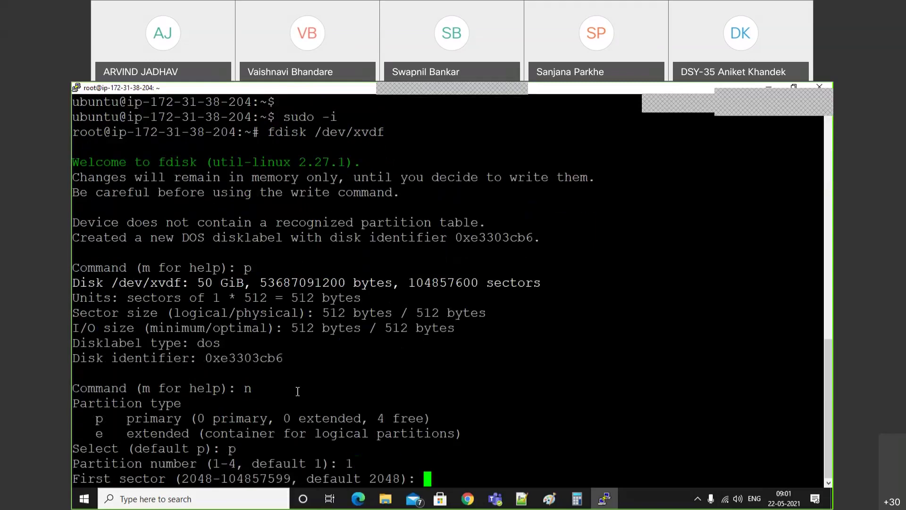
pyautogui.press('Return')
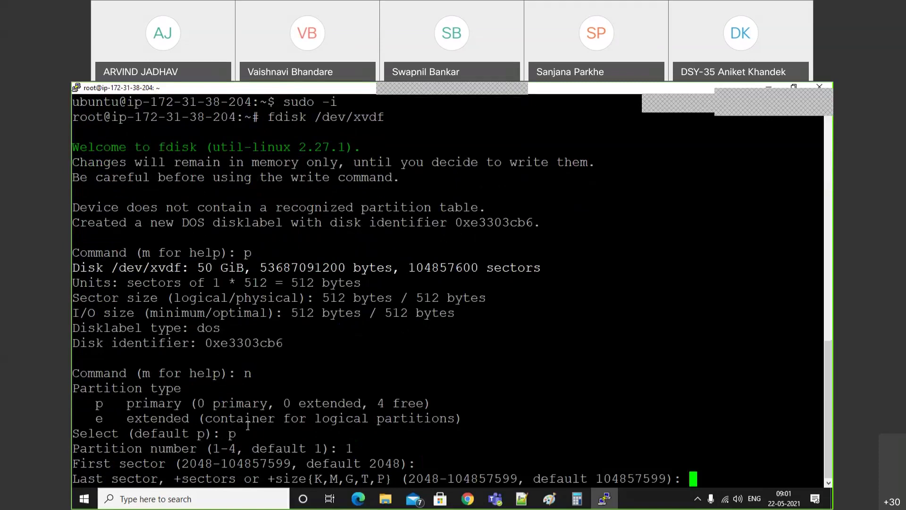
# Enter +30G as the last sector to create partition 1 with a size of 30 GiB.
pyautogui.write('30')
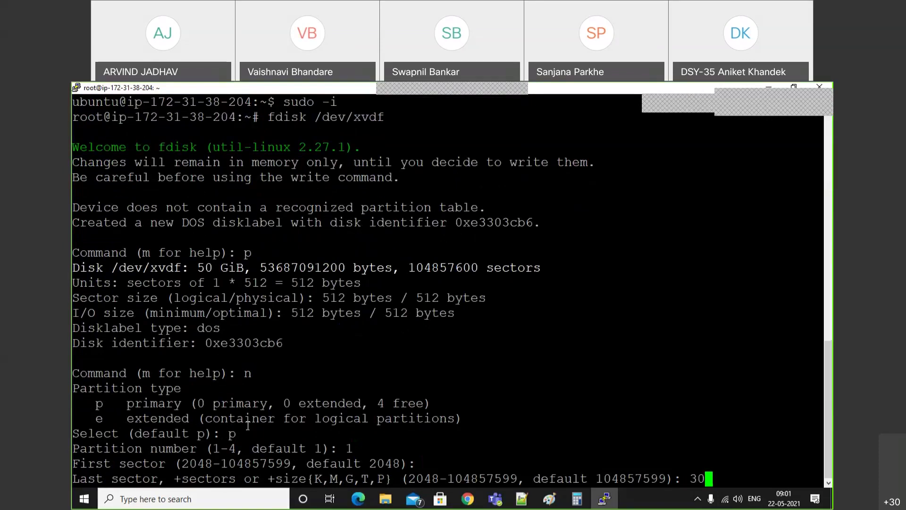
pyautogui.write('G')
pyautogui.press('Left')
pyautogui.press('BackSpace')
pyautogui.press('BackSpace')
pyautogui.press('BackSpace')
pyautogui.press('BackSpace')
pyautogui.press('BackSpace')
pyautogui.press('BackSpace')
pyautogui.press('BackSpace')
pyautogui.write('+30G')
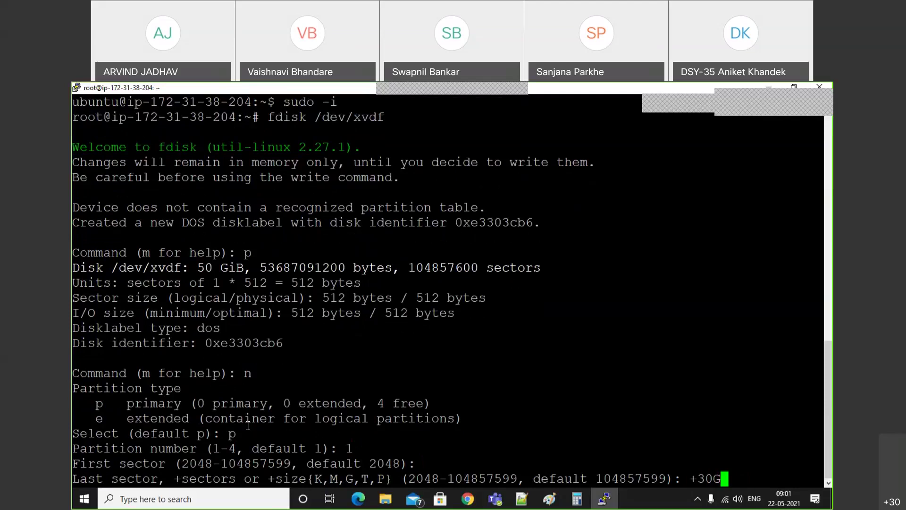
pyautogui.press('Return')
# Print the updated partition table and highlight the new partition's size and the +30G entry.
pyautogui.write('p')
pyautogui.press('Return')
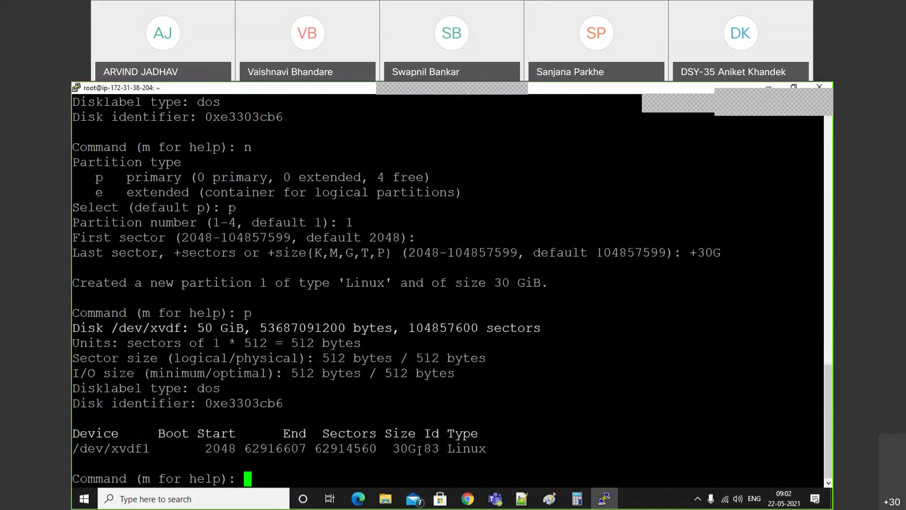
pyautogui.moveTo(394, 448); pyautogui.dragTo(412, 448)
pyautogui.moveTo(728, 254); pyautogui.dragTo(686, 252)
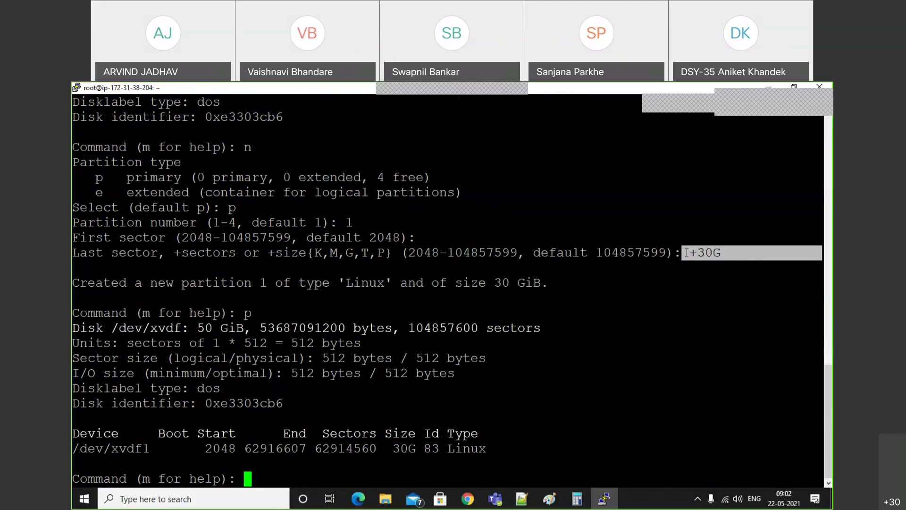
pyautogui.moveTo(687, 254); pyautogui.dragTo(774, 479)
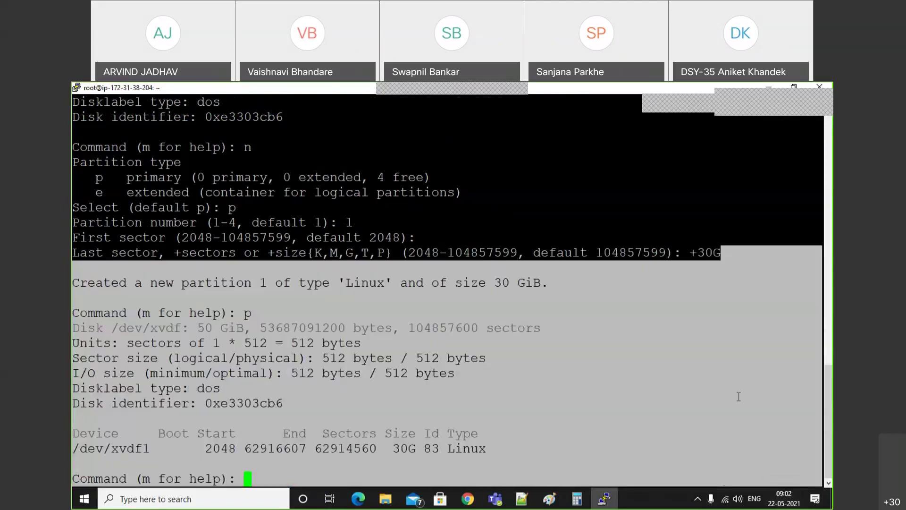
pyautogui.click(557, 453)
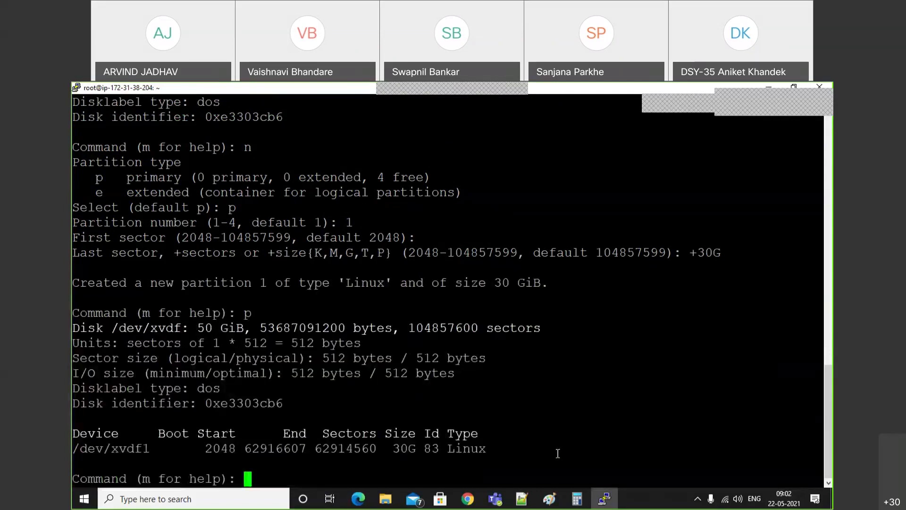
# Create primary partition 2 in fdisk from the default first sector, with +20 as the last sector.
pyautogui.write('n')
pyautogui.press('Return')
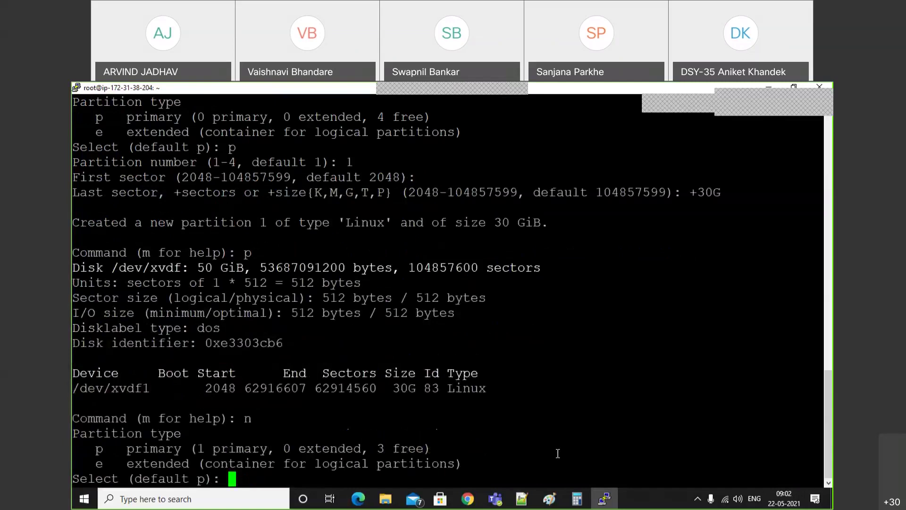
pyautogui.write('p')
pyautogui.press('Return')
pyautogui.write('2')
pyautogui.press('Return')
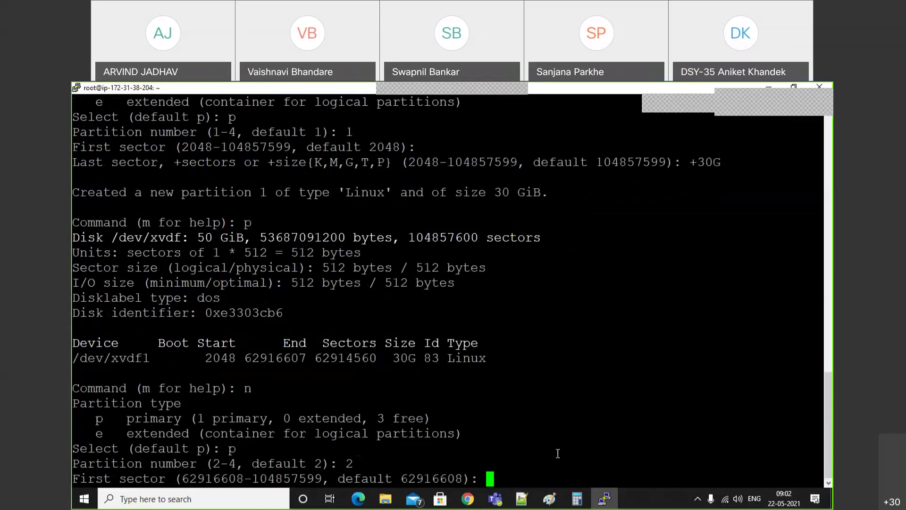
pyautogui.press('Return')
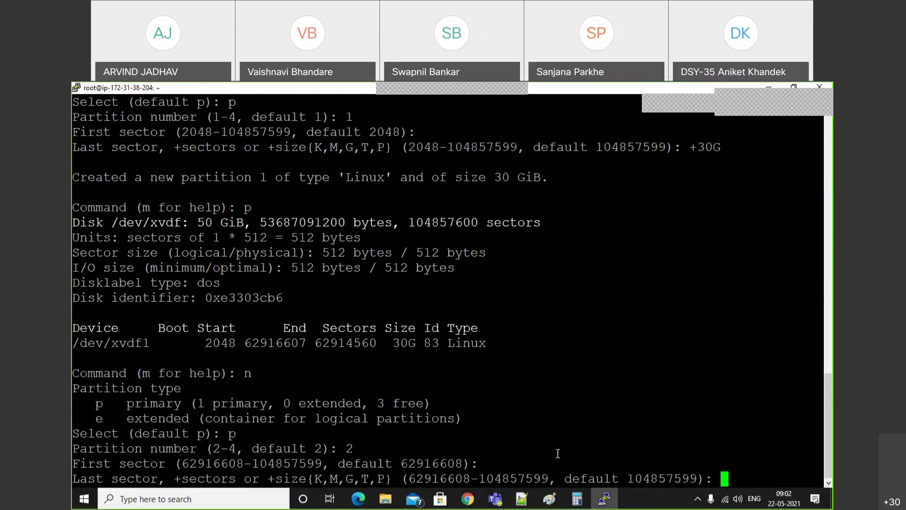
pyautogui.write('+20')
pyautogui.press('Return')
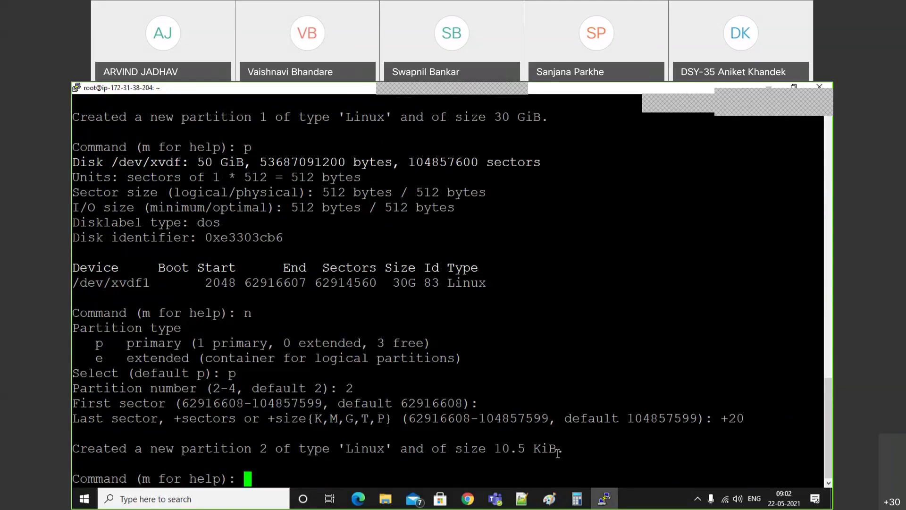
# Print the partition table of /dev/xvdf and delete partition 2.
pyautogui.write('p')
pyautogui.press('Return')
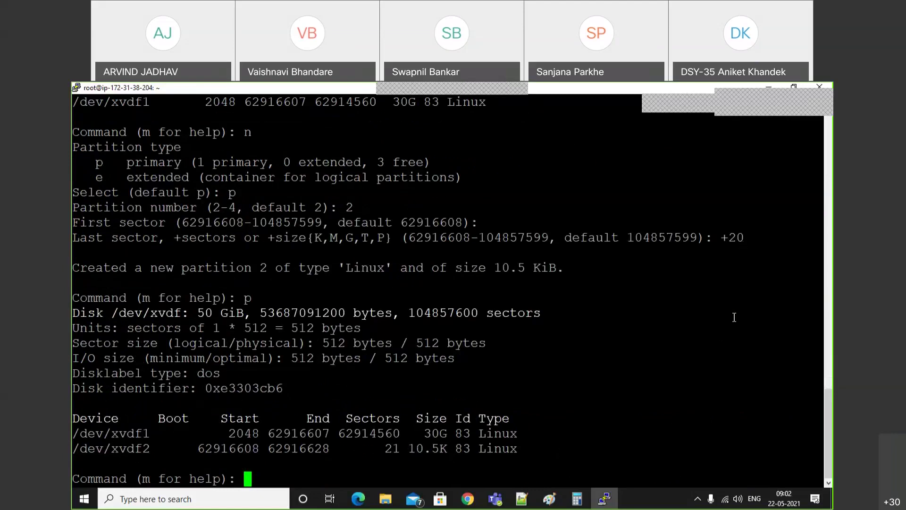
pyautogui.write('d')
pyautogui.press('Return')
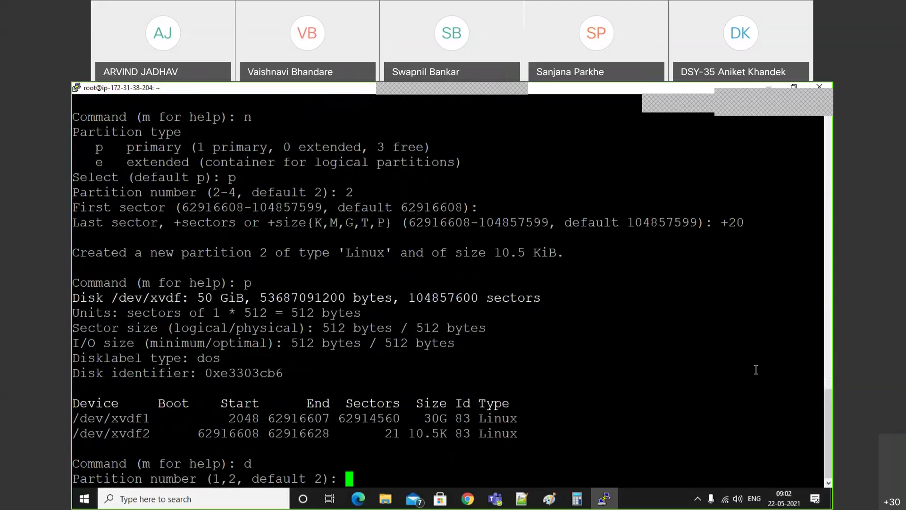
pyautogui.write('2')
pyautogui.press('Return')
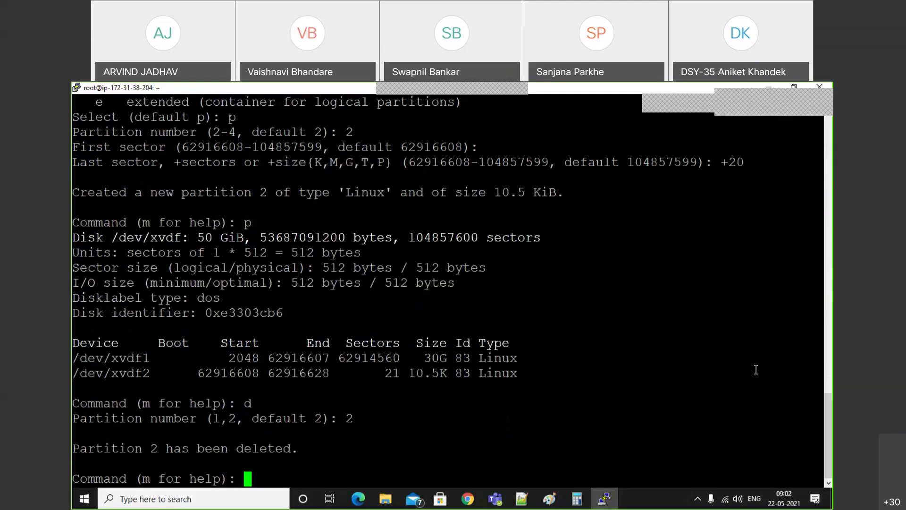
# Try to create a new primary partition with the default number and first sector and a size of +20G.
pyautogui.write('n')
pyautogui.press('Return')
pyautogui.write('p')
pyautogui.press('Return')
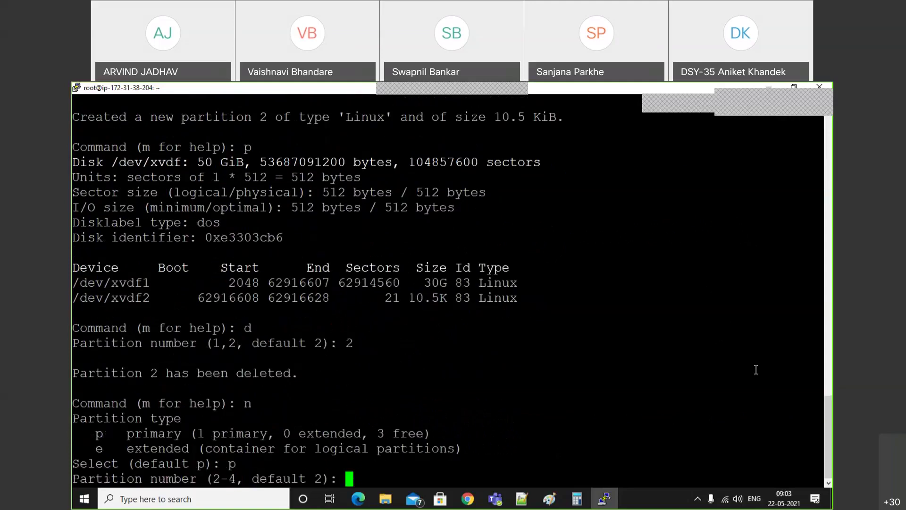
pyautogui.press('Return')
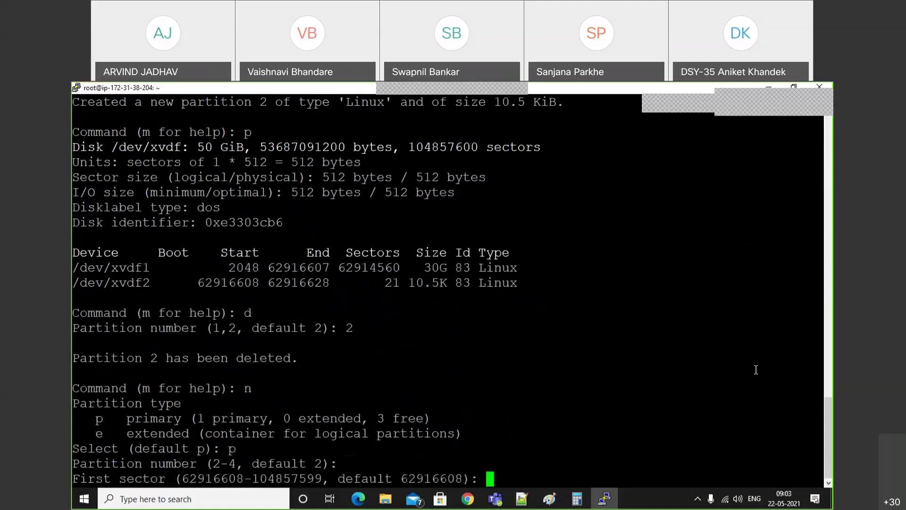
pyautogui.press('Return')
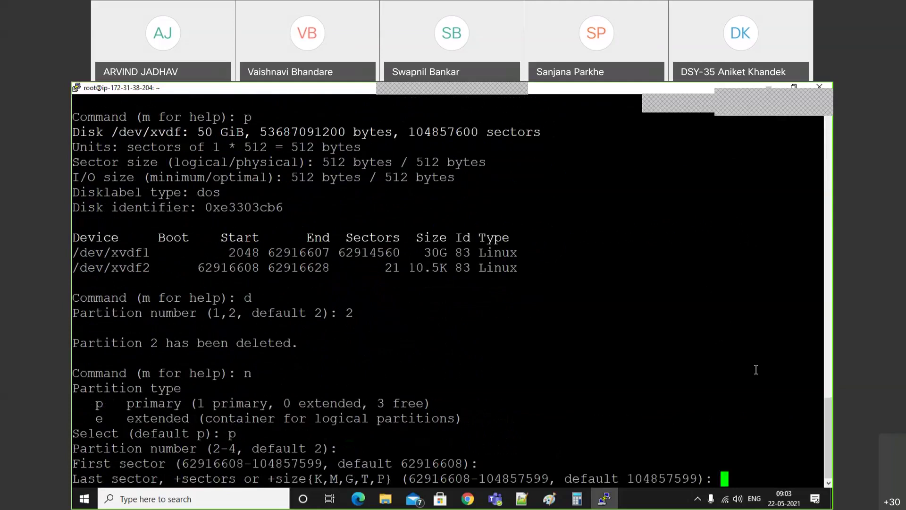
pyautogui.write('+20G')
pyautogui.press('Return')
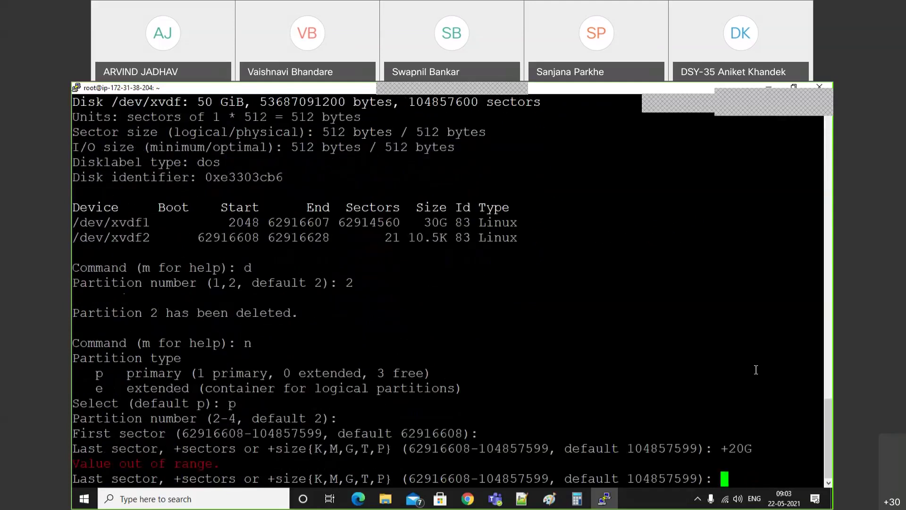
# Enter +19.5G as the last sector to create partition 2.
pyautogui.press('Up')
pyautogui.press('BackSpace')
pyautogui.press('BackSpace')
pyautogui.press('BackSpace')
pyautogui.press('BackSpace')
pyautogui.write('+')
pyautogui.write('19.g')
pyautogui.write('G')
pyautogui.press('BackSpace')
pyautogui.press('BackSpace')
pyautogui.write('5G')
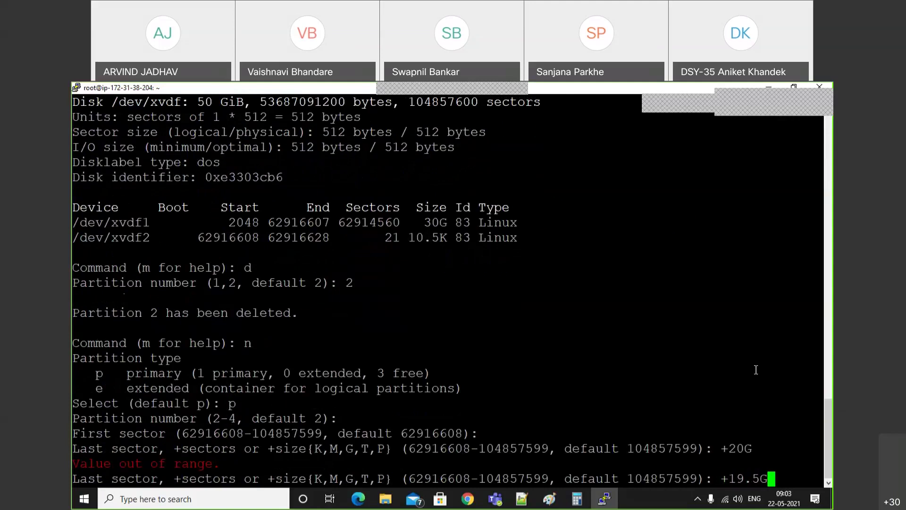
pyautogui.press('Return')
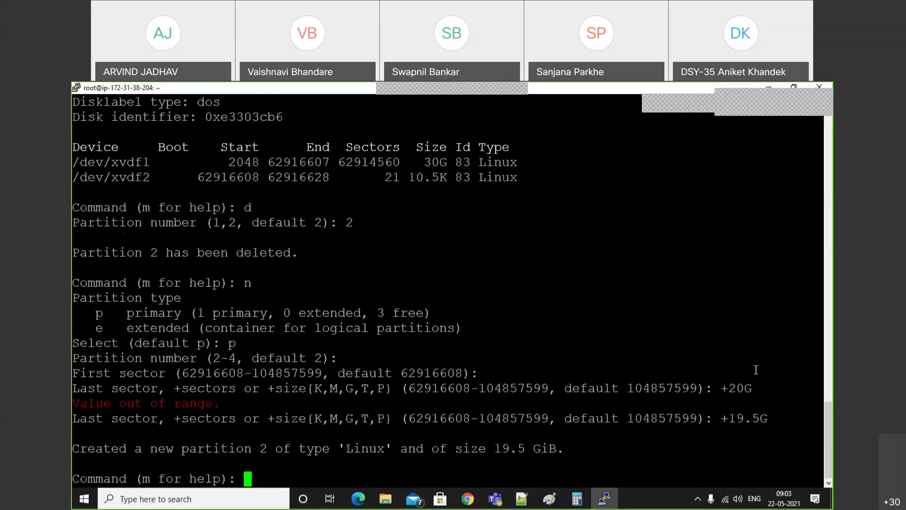
# Start a third primary partition and abort fdisk without writing the changes.
pyautogui.press('Up')
pyautogui.press('BackSpace')
pyautogui.press('BackSpace')
pyautogui.press('BackSpace')
pyautogui.write('n')
pyautogui.press('Return')
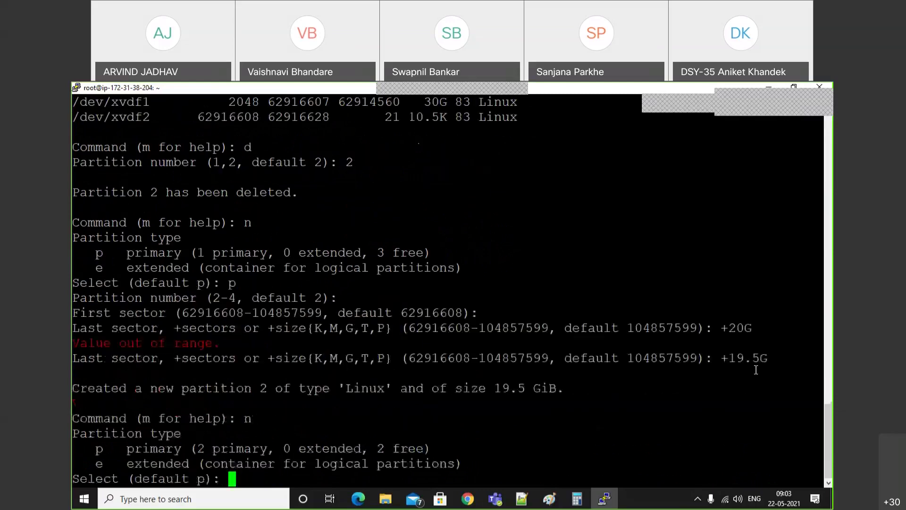
pyautogui.write('p')
pyautogui.press('Return')
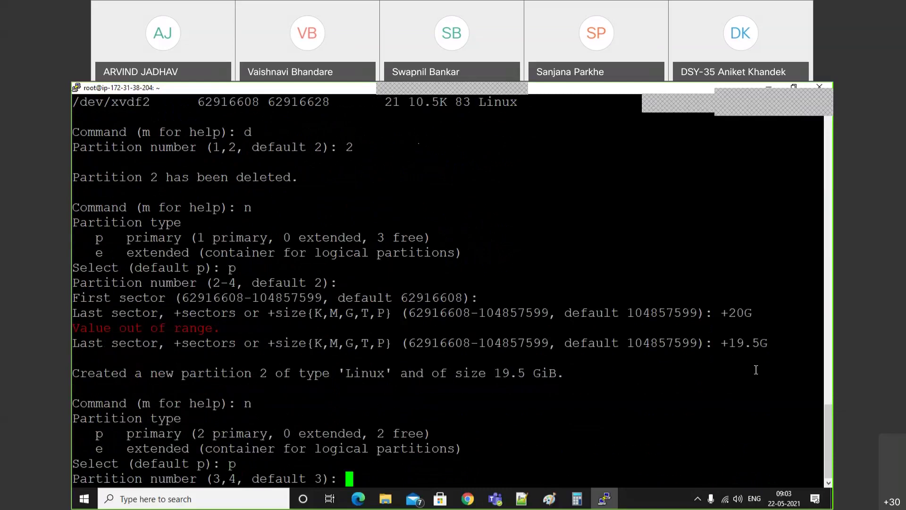
pyautogui.hotkey('ctrl', 'c')
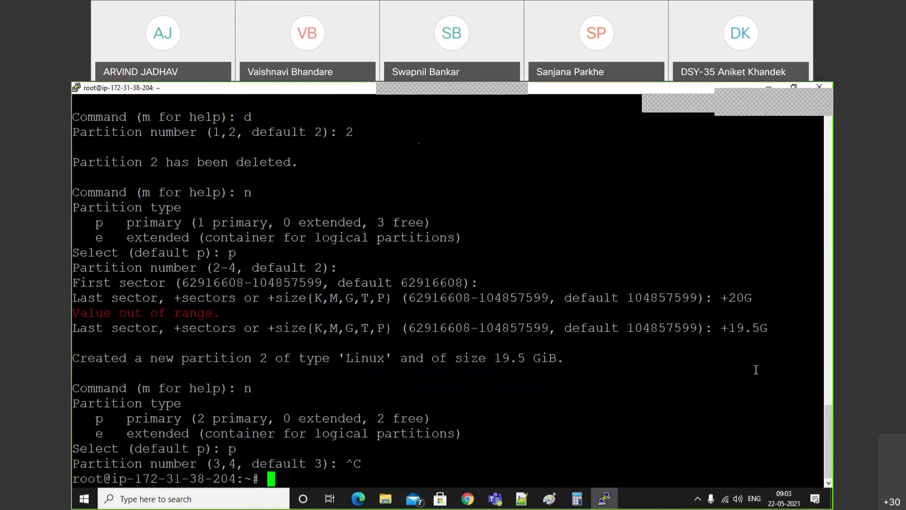
# Reopen /dev/xvdf in fdisk and print its partition table.
pyautogui.press('Up')
pyautogui.press('Return')
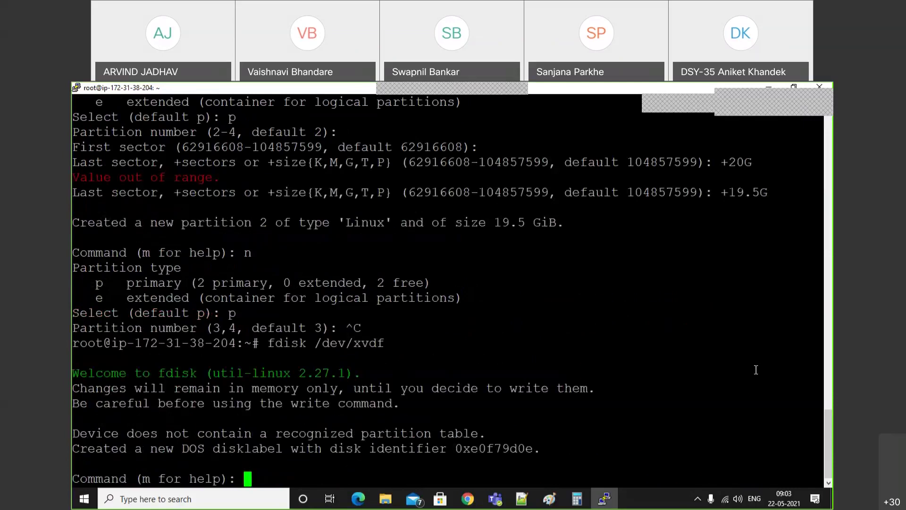
pyautogui.write('p')
pyautogui.press('Return')
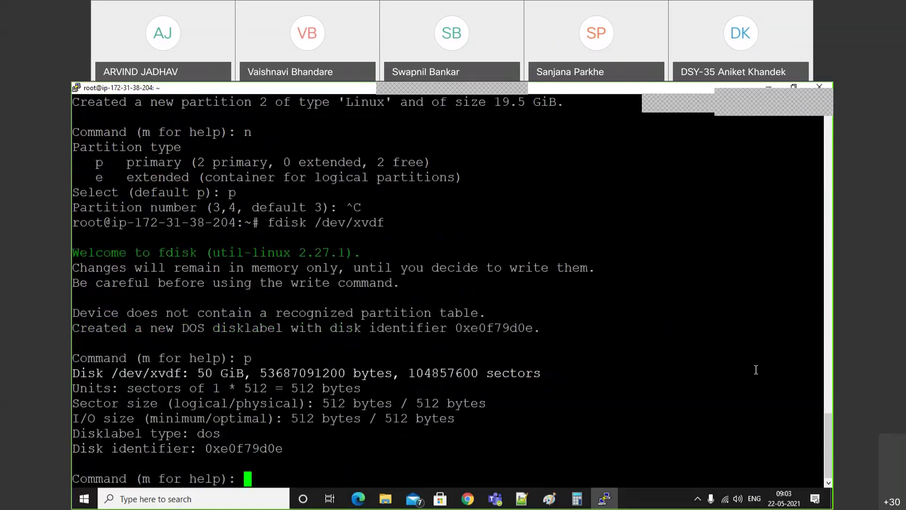
pyautogui.write('p')
pyautogui.press('Return')
# Create primary partition 1 at the default first sector with a size of +30G and print the partition table.
pyautogui.write('n')
pyautogui.press('Return')
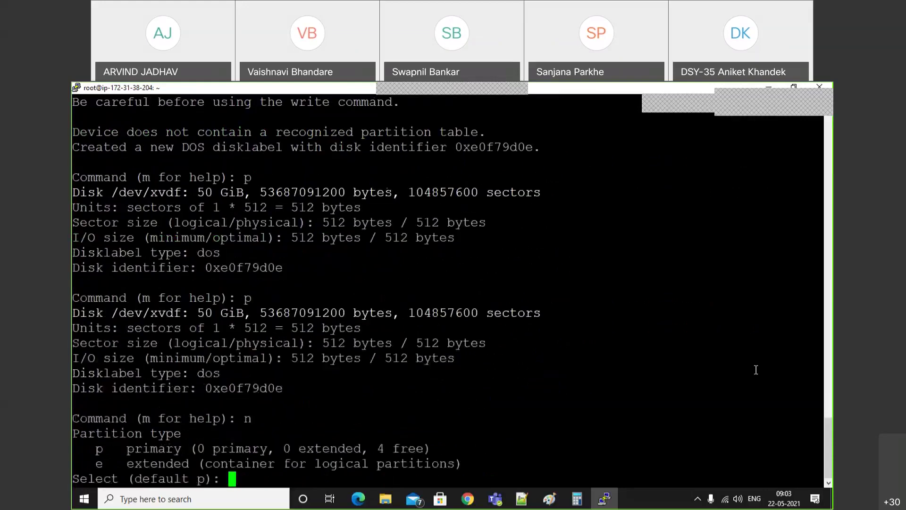
pyautogui.write('p')
pyautogui.press('Return')
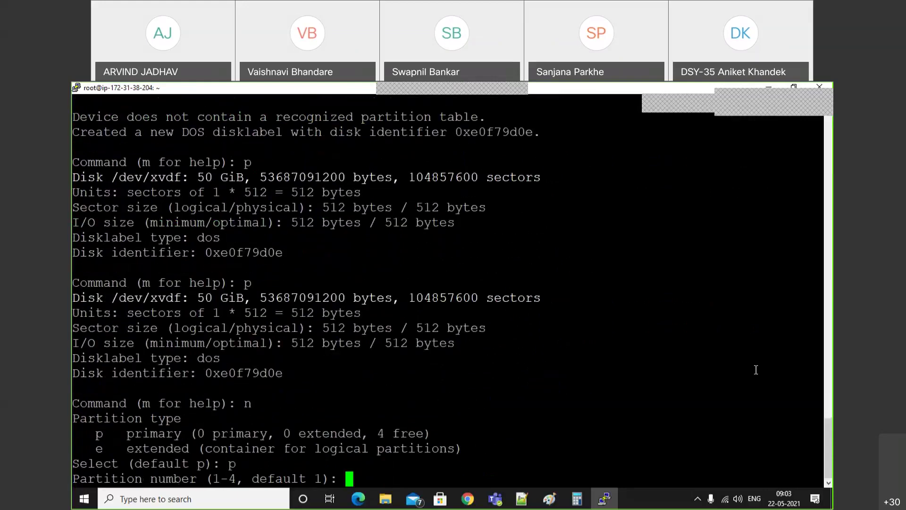
pyautogui.press('Return')
pyautogui.press('Return')
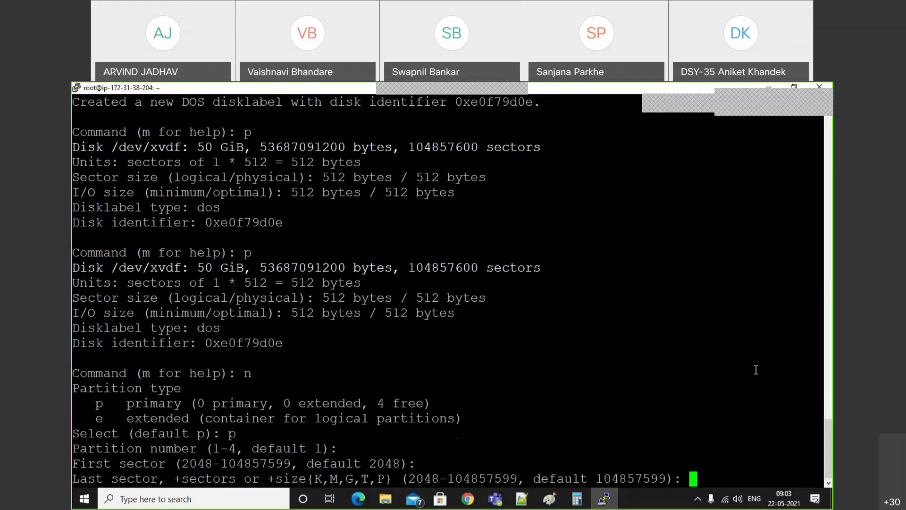
pyautogui.write('+30G')
pyautogui.press('Return')
pyautogui.write('p')
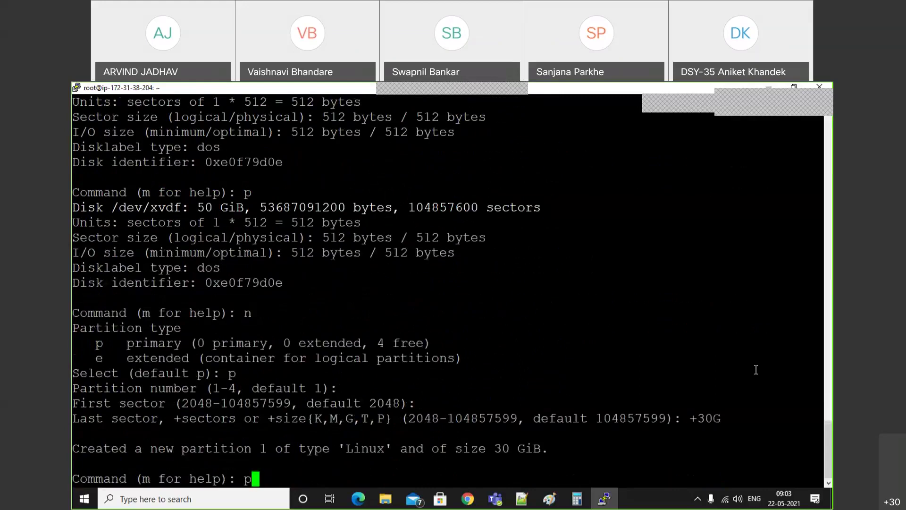
pyautogui.press('Return')
# Create a second primary partition with the default number and first sector and a size of +19G.
pyautogui.write('n')
pyautogui.press('Return')
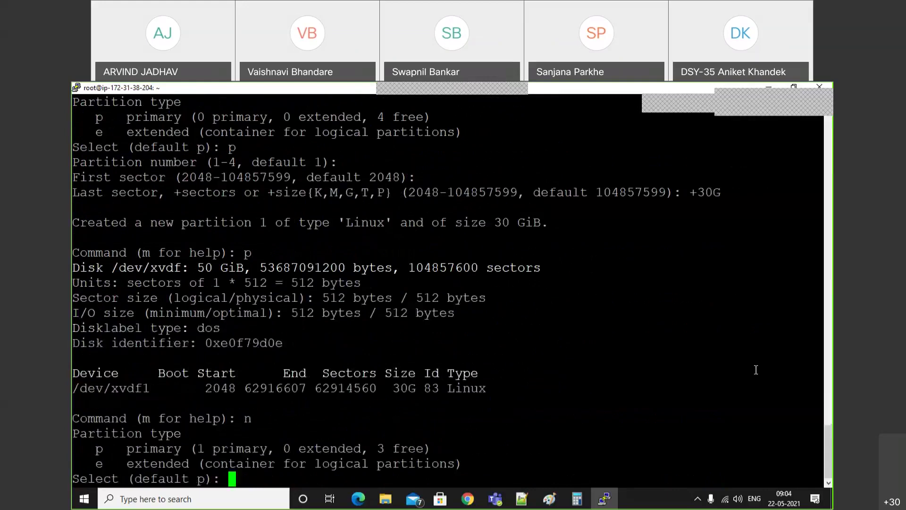
pyautogui.write('p')
pyautogui.press('Return')
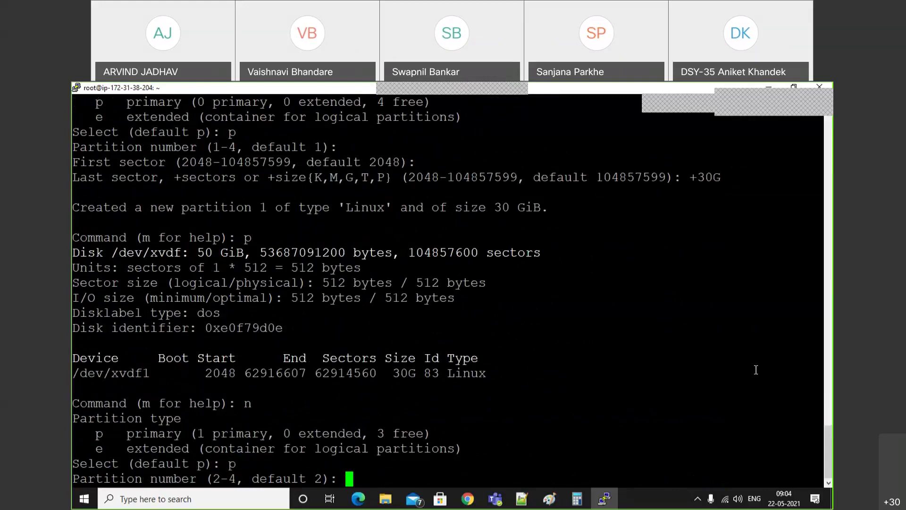
pyautogui.press('Return')
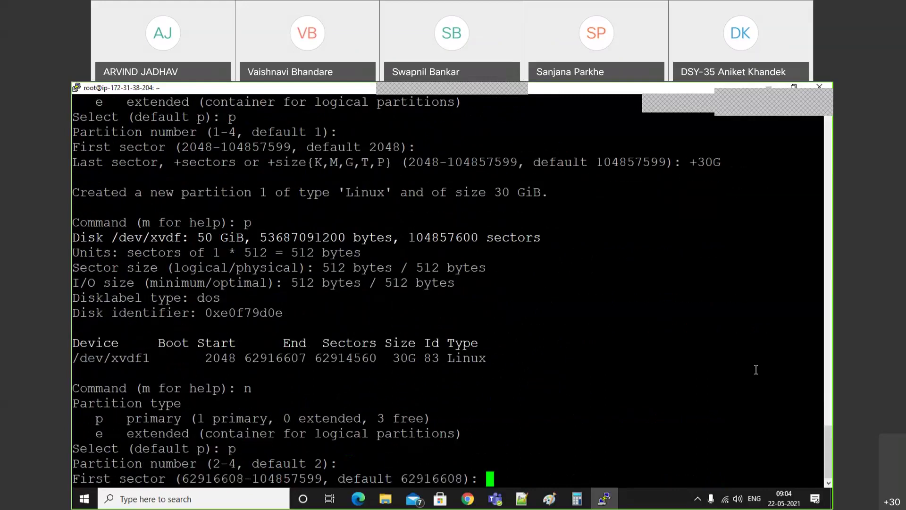
pyautogui.press('Return')
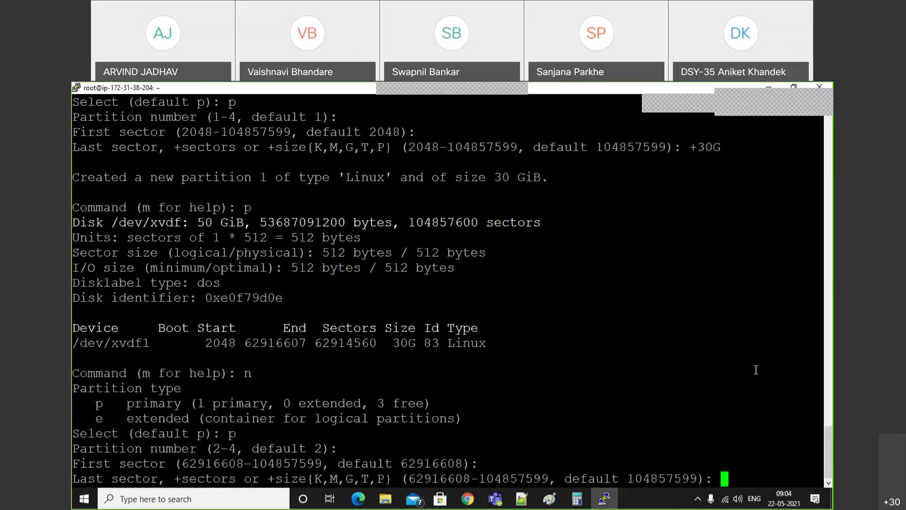
pyautogui.write('+19G')
pyautogui.press('Return')
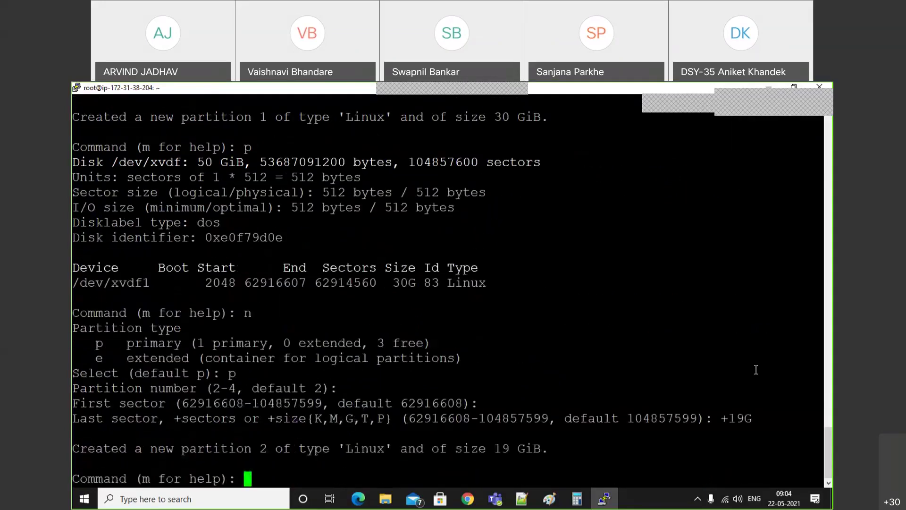
# Print the partition table with both new partitions and write it to the disk.
pyautogui.write('p')
pyautogui.press('Return')
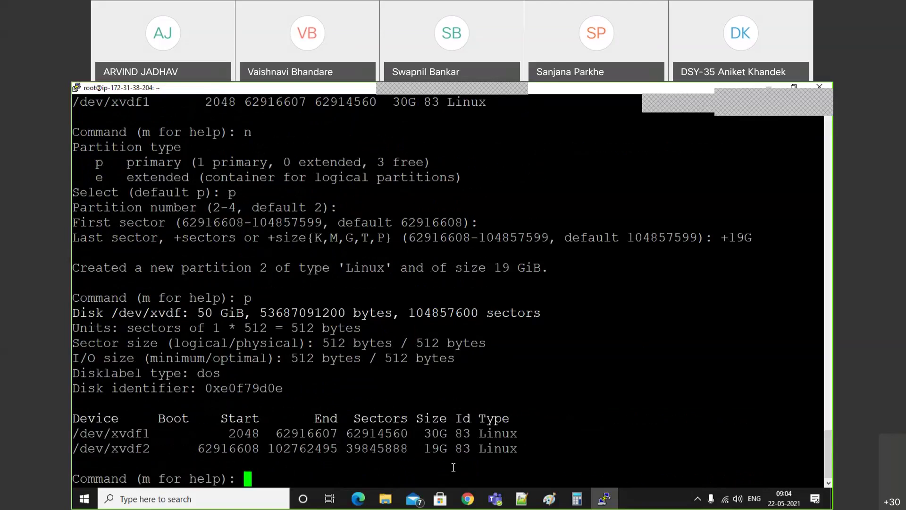
pyautogui.write('w')
pyautogui.press('Return')
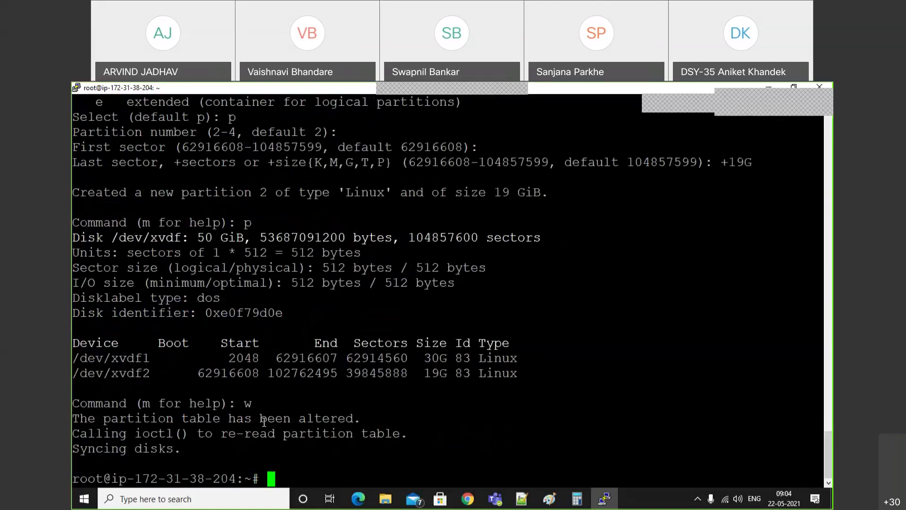
# Run partprobe /dev/xvdf to make the kernel re-read the disk's partition table.
pyautogui.write('partpr')
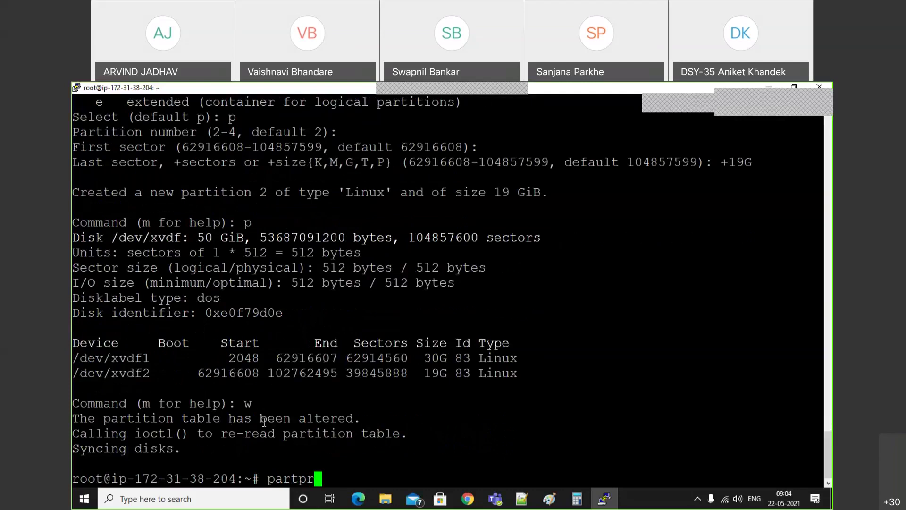
pyautogui.write('obe /dev/')
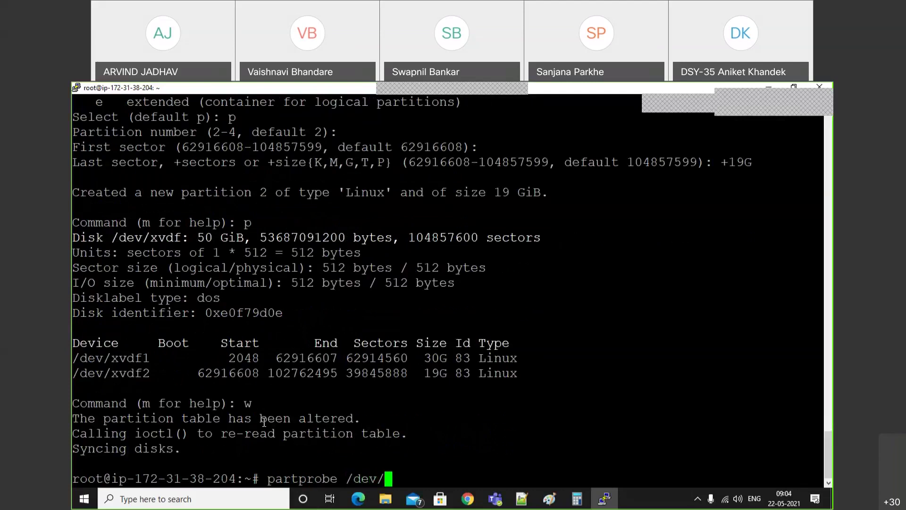
pyautogui.write('xvdf')
pyautogui.press('Return')
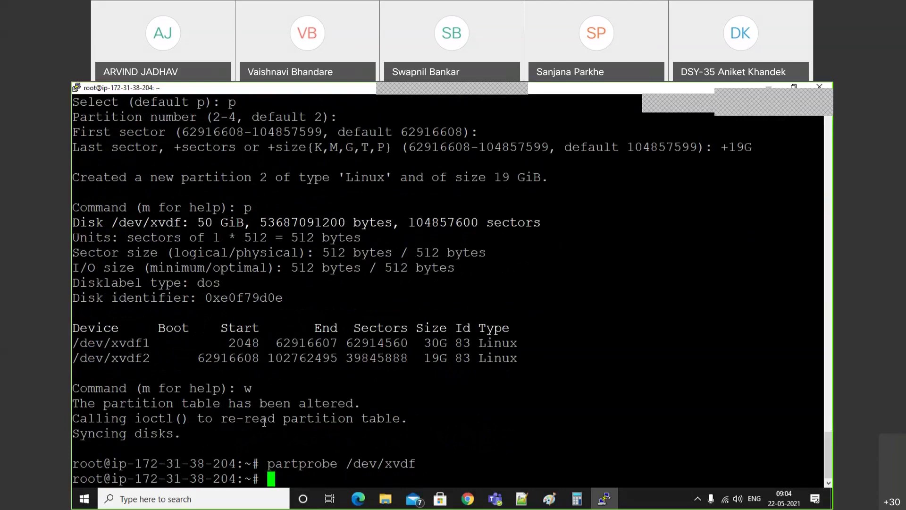
# Clear the terminal, list the block devices with lsblk and highlight the sizes of xvdf1 and xvdf2.
pyautogui.hotkey('ctrl', 'l')
pyautogui.press('Return')
pyautogui.press('Return')
pyautogui.press('Return')
pyautogui.write('lsblk')
pyautogui.press('Return')
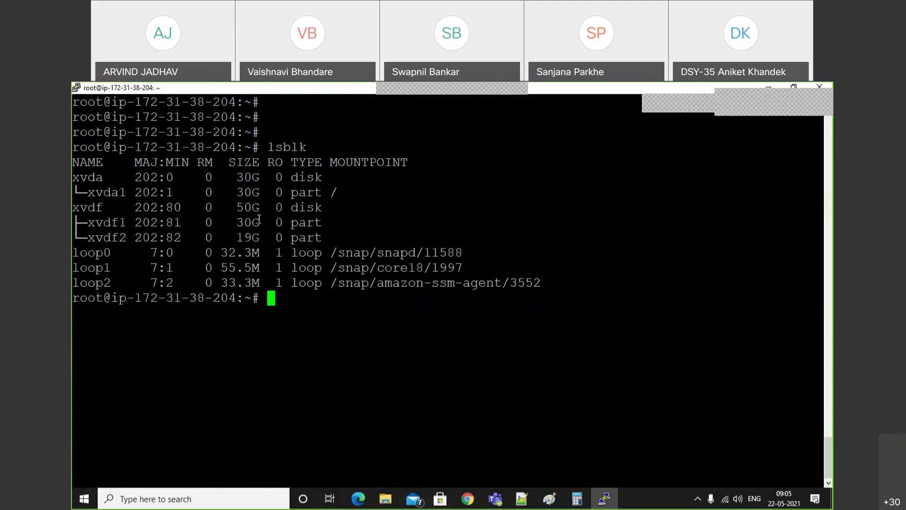
pyautogui.moveTo(259, 218); pyautogui.dragTo(236, 218)
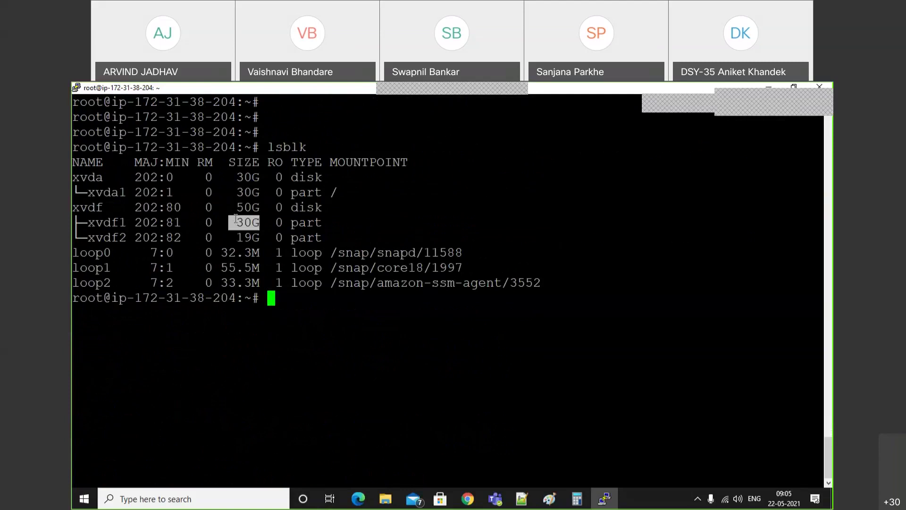
pyautogui.moveTo(274, 238); pyautogui.dragTo(218, 233)
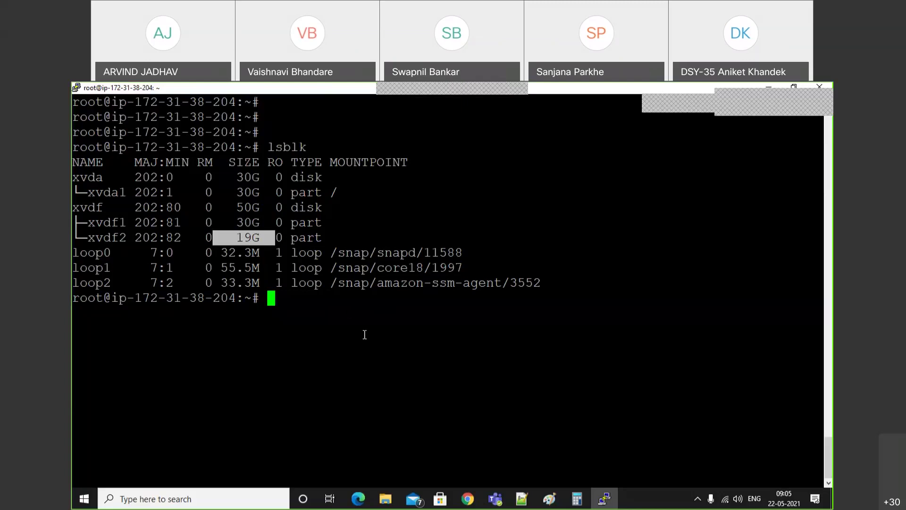
# List the available mkfs filesystem commands in the terminal through completion of "mkfs.".
pyautogui.write('mkfs.e')
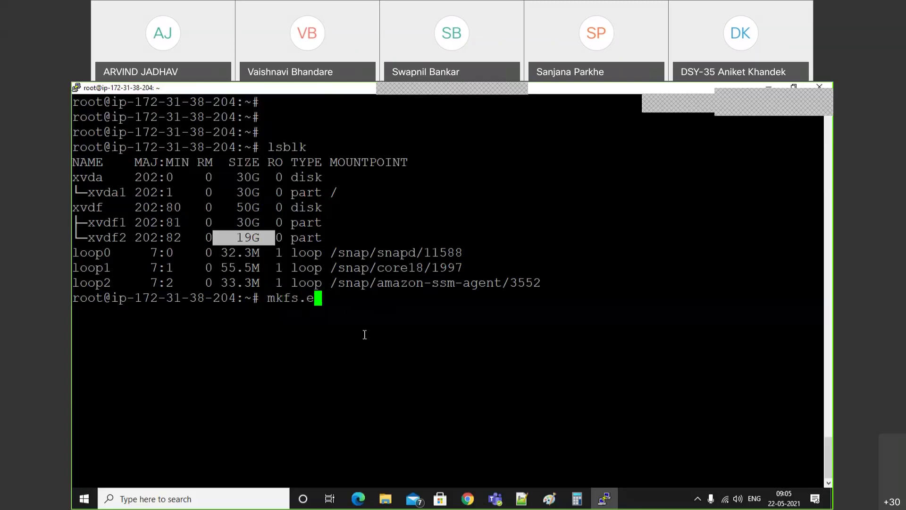
pyautogui.write('xt3')
pyautogui.press('BackSpace')
pyautogui.press('BackSpace')
pyautogui.press('BackSpace')
pyautogui.press('BackSpace')
pyautogui.press('Tab')
pyautogui.press('Tab')
pyautogui.press('Tab')
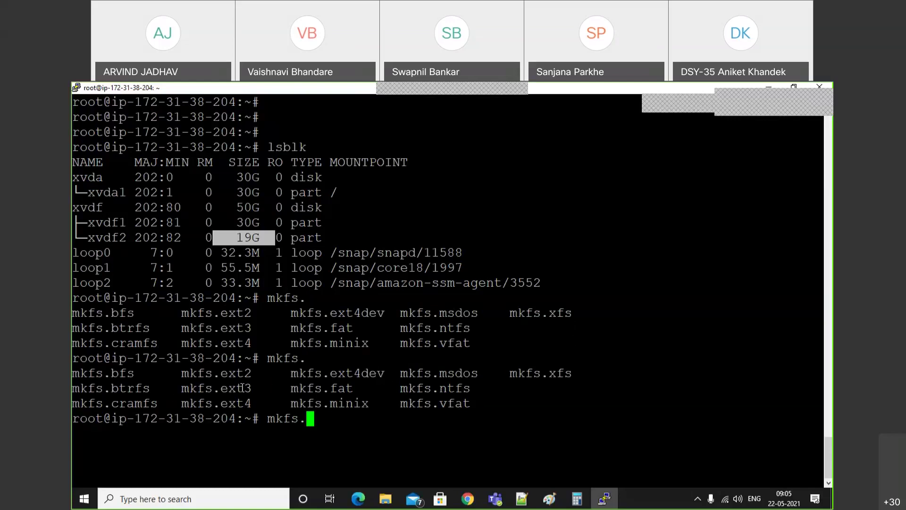
# Format the first partition with an ext4 filesystem using mkfs.ext4 /dev/xvdf1.
pyautogui.click(217, 404)
pyautogui.moveTo(217, 403); pyautogui.dragTo(252, 404)
pyautogui.write('ext4')
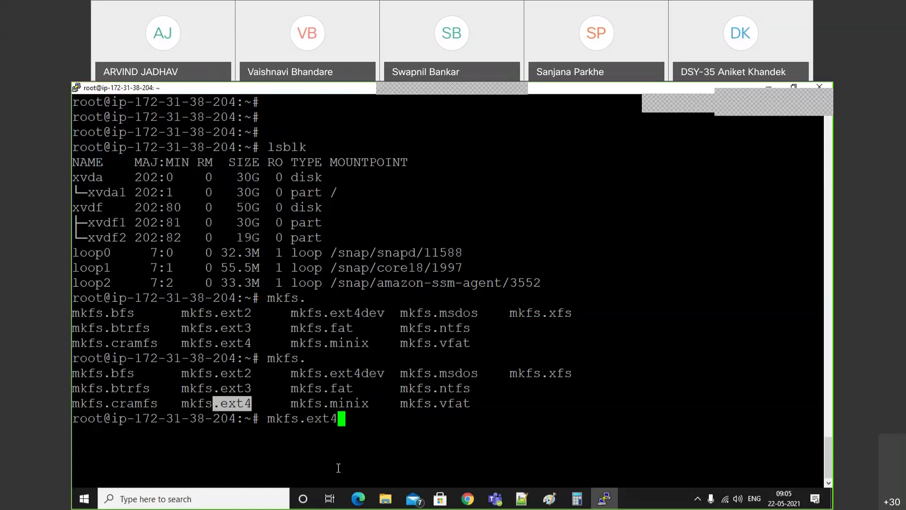
pyautogui.write(' /dev/svdf')
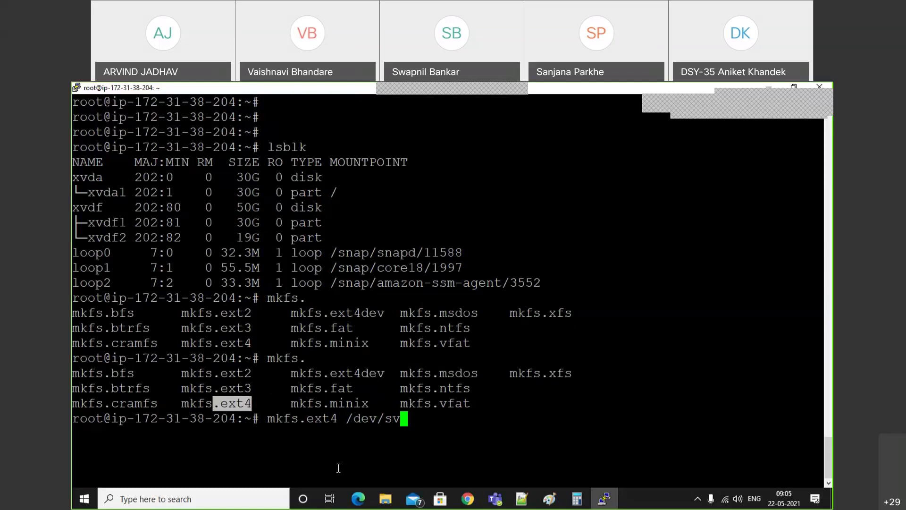
pyautogui.press('BackSpace')
pyautogui.press('BackSpace')
pyautogui.press('BackSpace')
pyautogui.press('BackSpace')
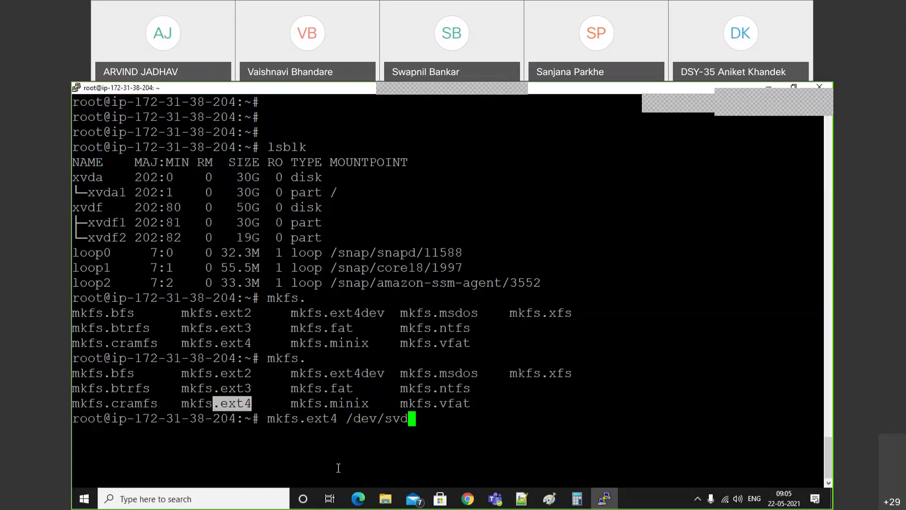
pyautogui.write('xvdf1')
pyautogui.press('Return')
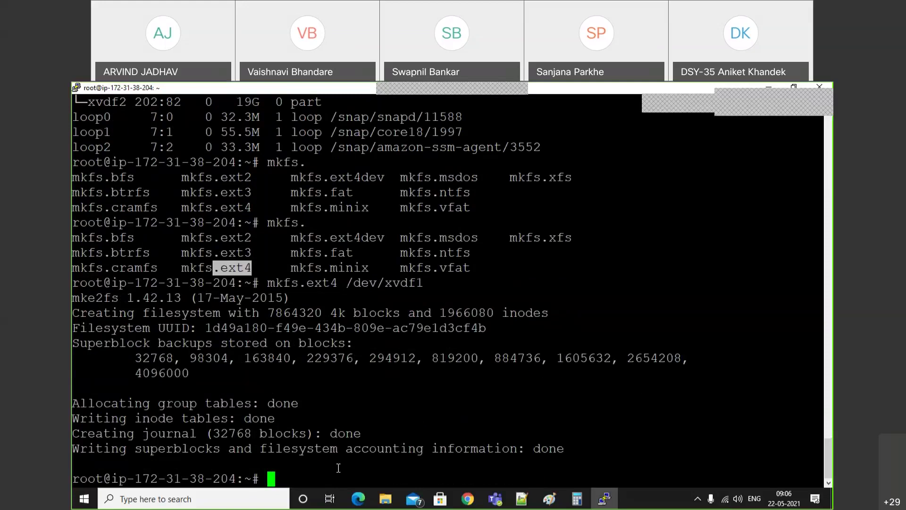
# Run blkid and highlight the /dev/xvdf1 line to check its UUID and filesystem type.
pyautogui.write('blkid')
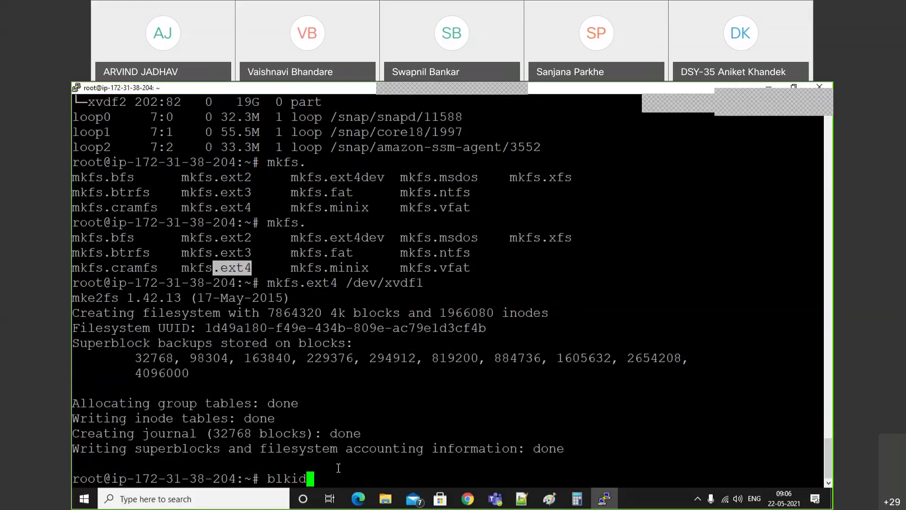
pyautogui.press('Return')
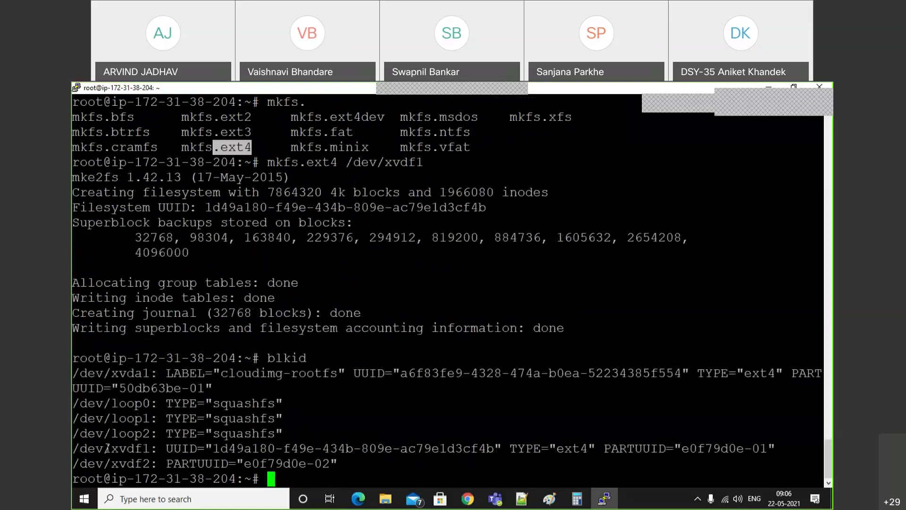
pyautogui.moveTo(72, 448); pyautogui.dragTo(776, 448)
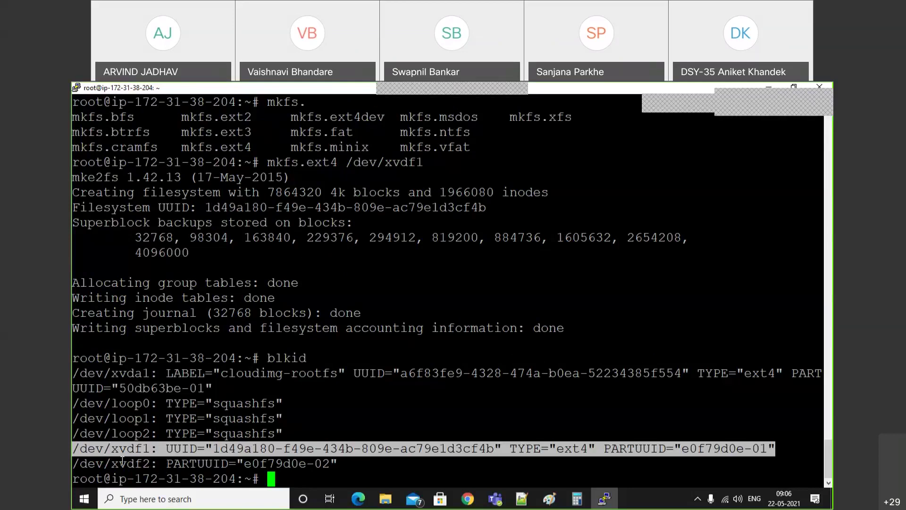
# Format the second partition with an ext4 filesystem using mkfs.ext4 /dev/xvdf2.
pyautogui.press('Up')
pyautogui.press('Up')
pyautogui.press('BackSpace')
pyautogui.write('2')
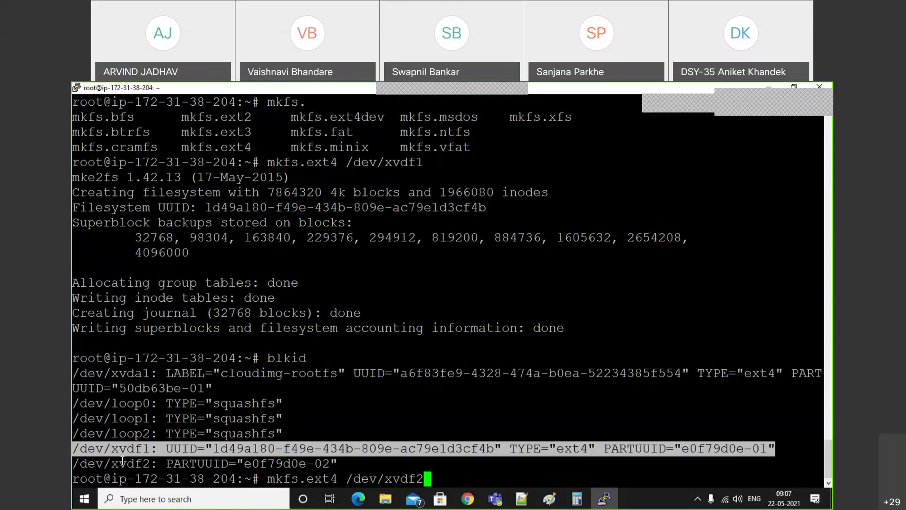
pyautogui.press('Return')
# Run blkid again and compare the /dev/xvdf2 line before and after formatting by highlighting both.
pyautogui.press('Up')
pyautogui.press('Up')
pyautogui.press('Return')
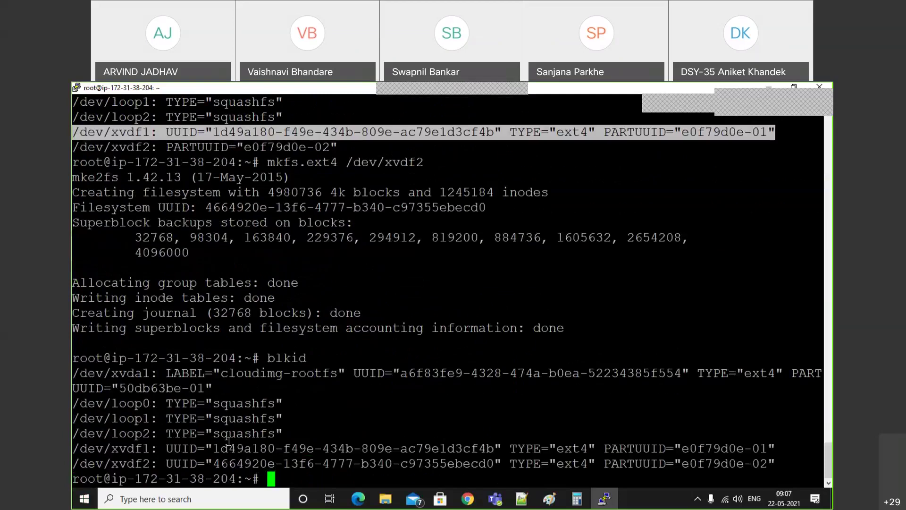
pyautogui.moveTo(73, 147); pyautogui.dragTo(340, 154)
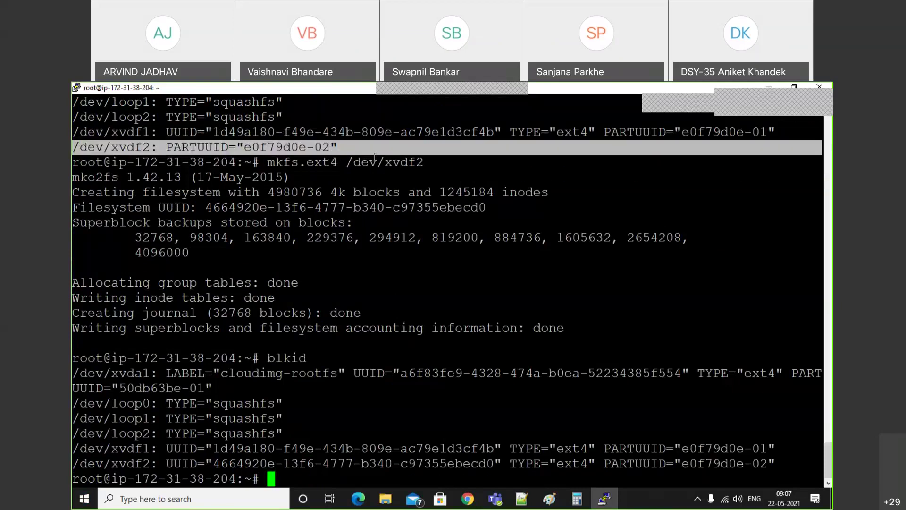
pyautogui.click(85, 459)
pyautogui.moveTo(73, 463); pyautogui.dragTo(775, 463)
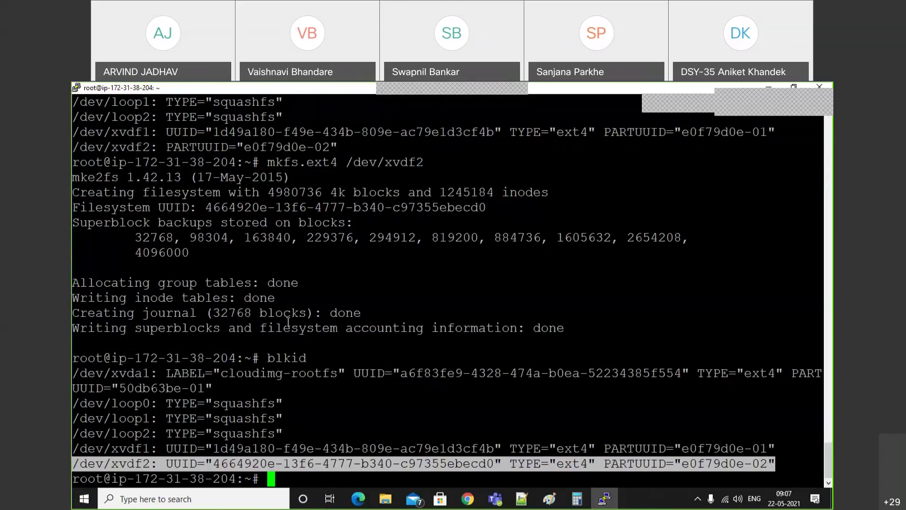
pyautogui.moveTo(268, 359); pyautogui.dragTo(308, 359)
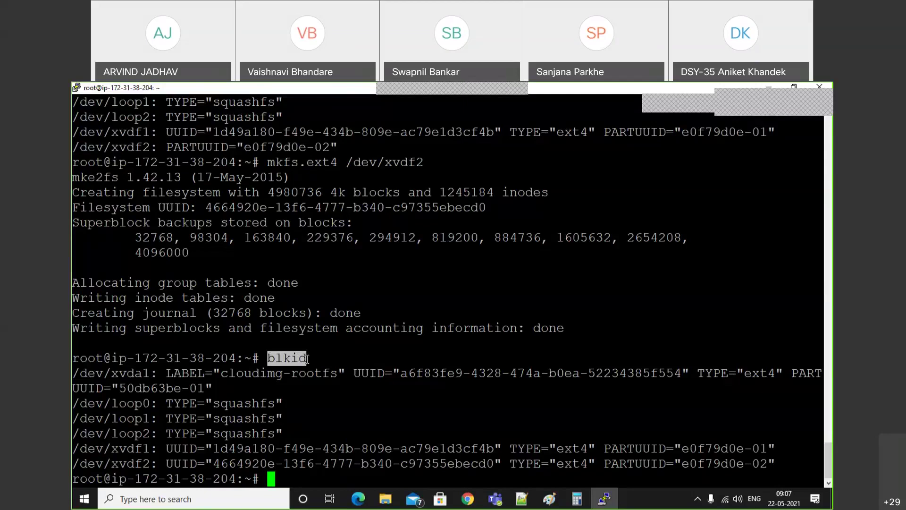
# Clear the terminal, exit the root shell to the ubuntu user and list the home directory.
pyautogui.hotkey('ctrl', 'l')
pyautogui.press('Return')
pyautogui.press('Return')
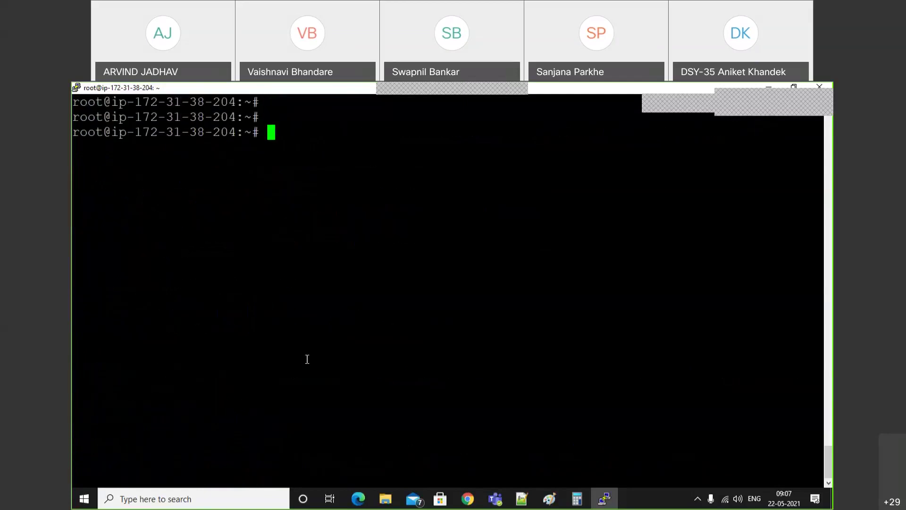
pyautogui.write('exit')
pyautogui.press('Return')
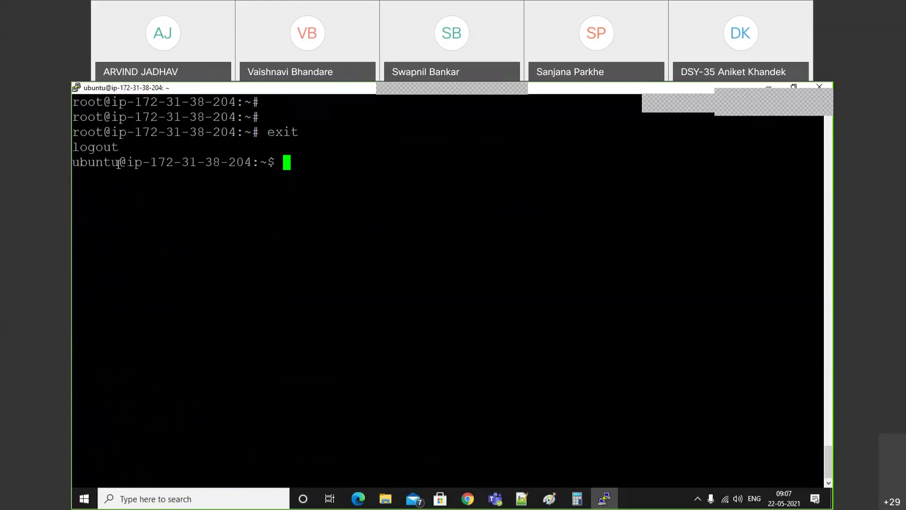
pyautogui.moveTo(119, 164); pyautogui.dragTo(72, 163)
pyautogui.write('ls')
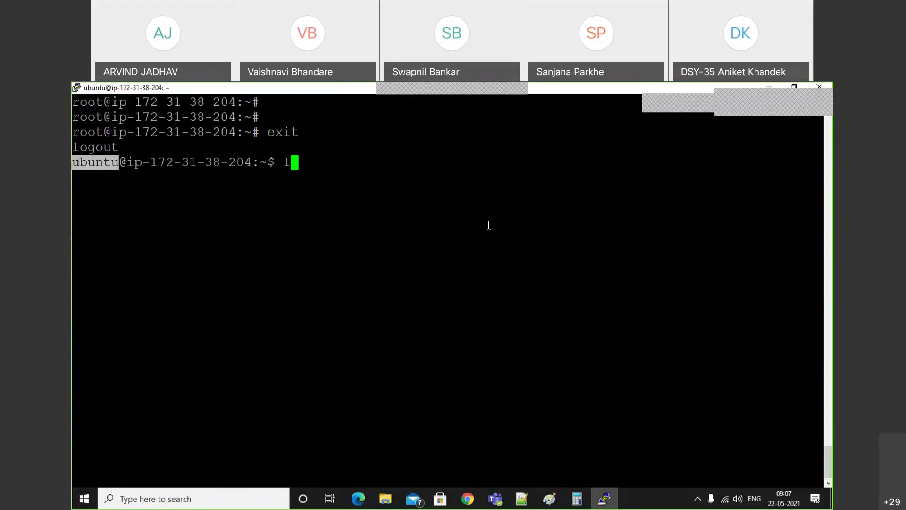
pyautogui.press('Return')
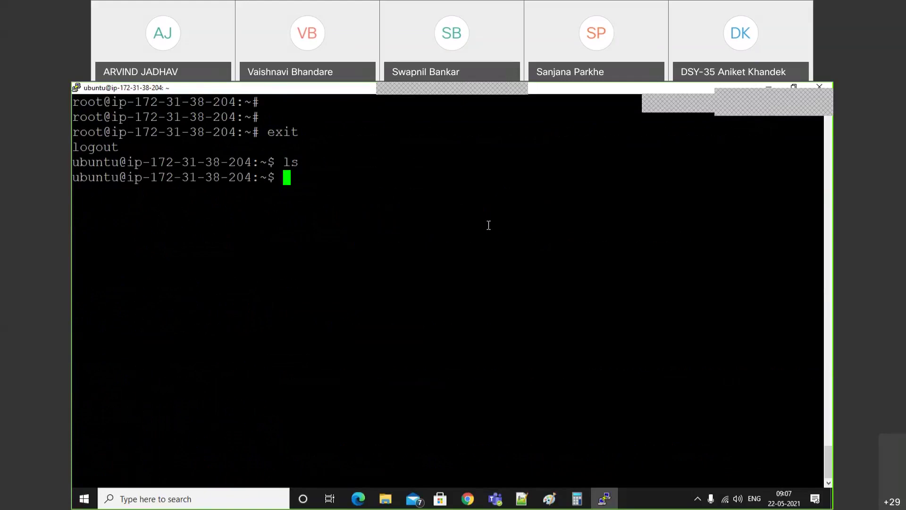
# Create a directory named sycse in the ubuntu home folder and list the contents.
pyautogui.write('mkdir')
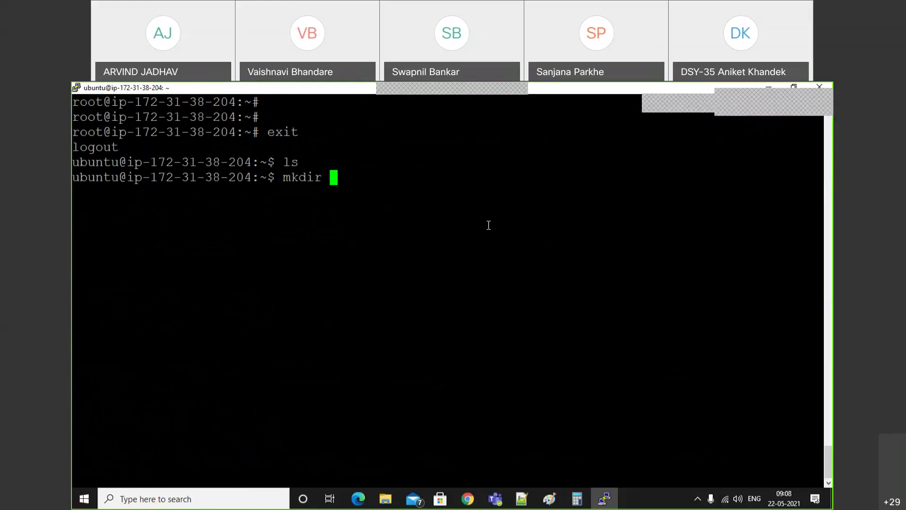
pyautogui.write(' sycse')
pyautogui.press('Return')
pyautogui.write('ls')
pyautogui.press('Return')
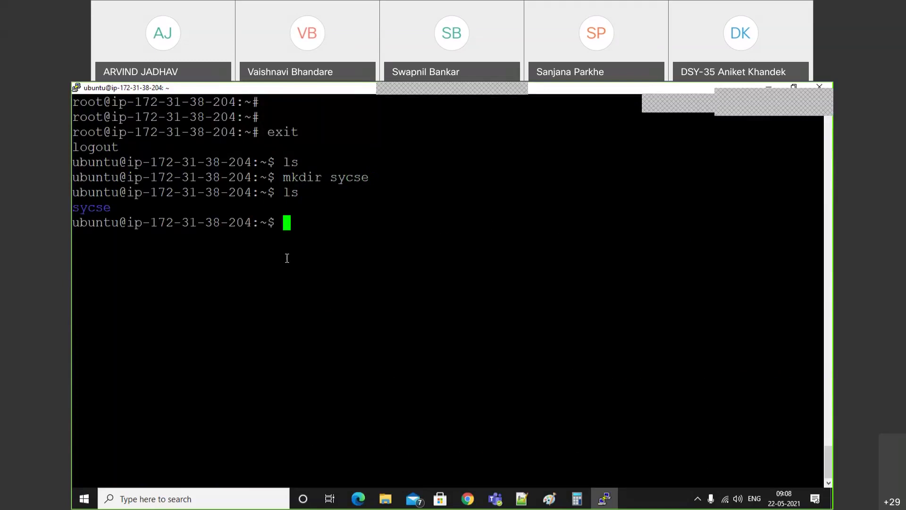
# Create a second directory named tycse beside sycse and list the contents.
pyautogui.write('mkdir ')
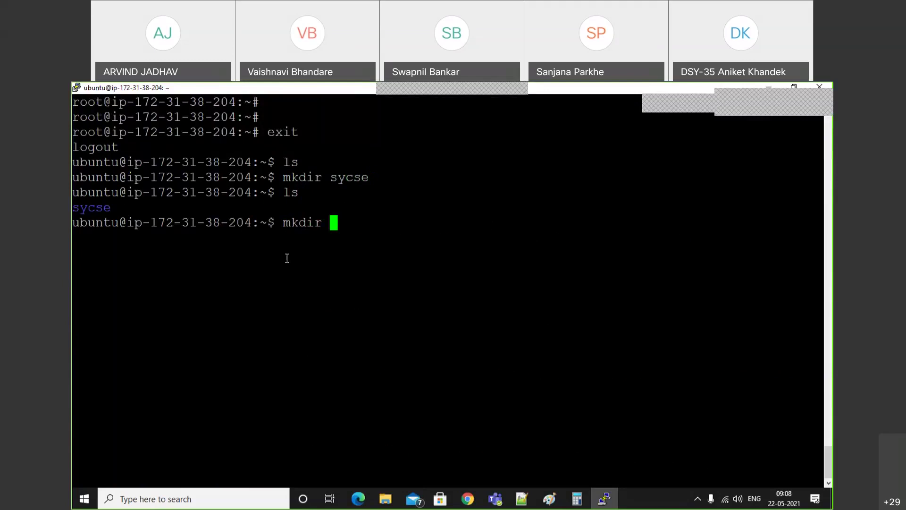
pyautogui.write('tycse')
pyautogui.press('Return')
pyautogui.write('ls')
pyautogui.press('Return')
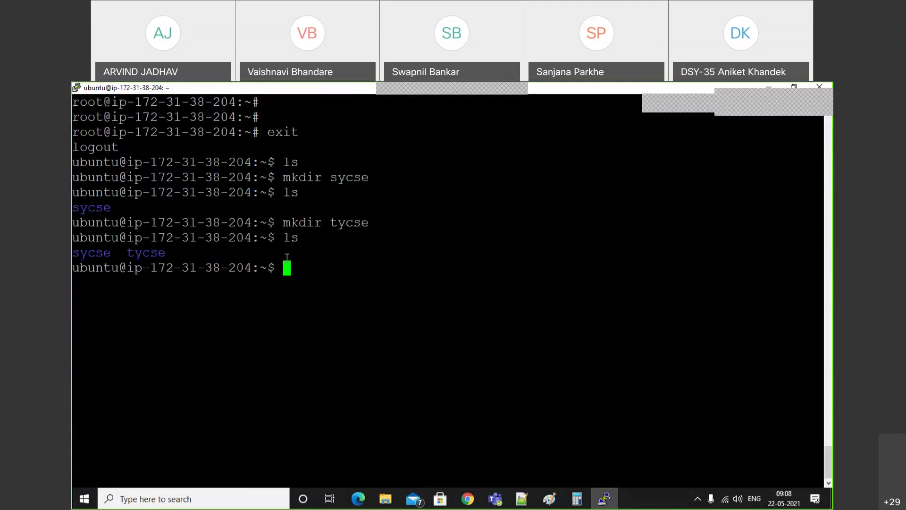
# Clear the terminal and list the block devices with lsblk and the home directories with ls.
pyautogui.write('lsblk')
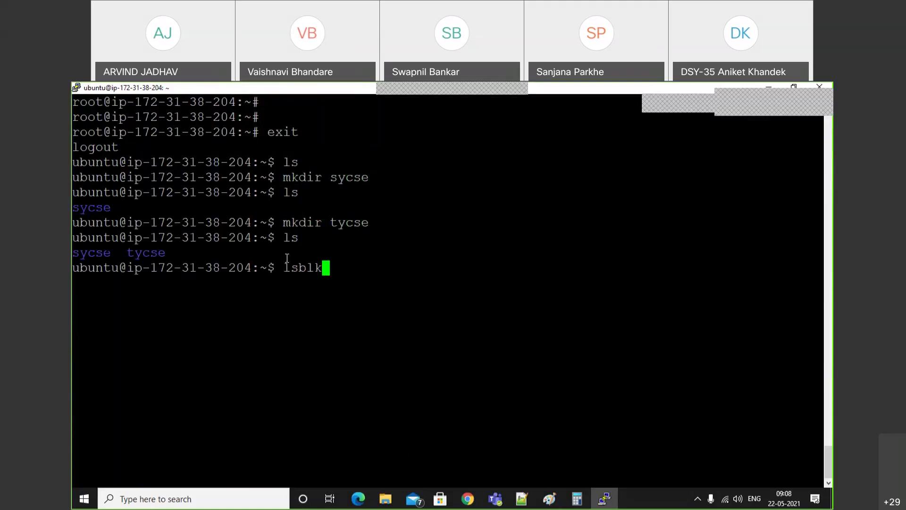
pyautogui.press('Return')
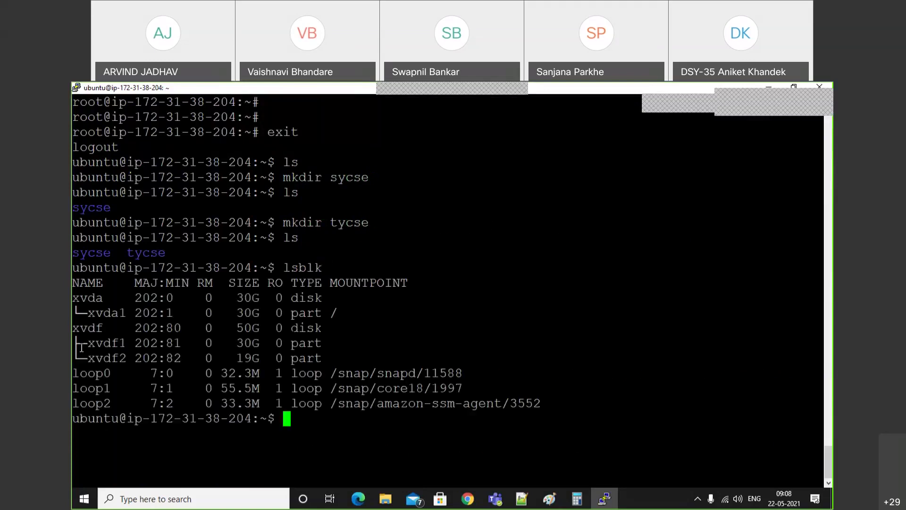
pyautogui.scroll(10, 81, 348)
pyautogui.hotkey('ctrl', 'l')
pyautogui.press('Up')
pyautogui.press('Return')
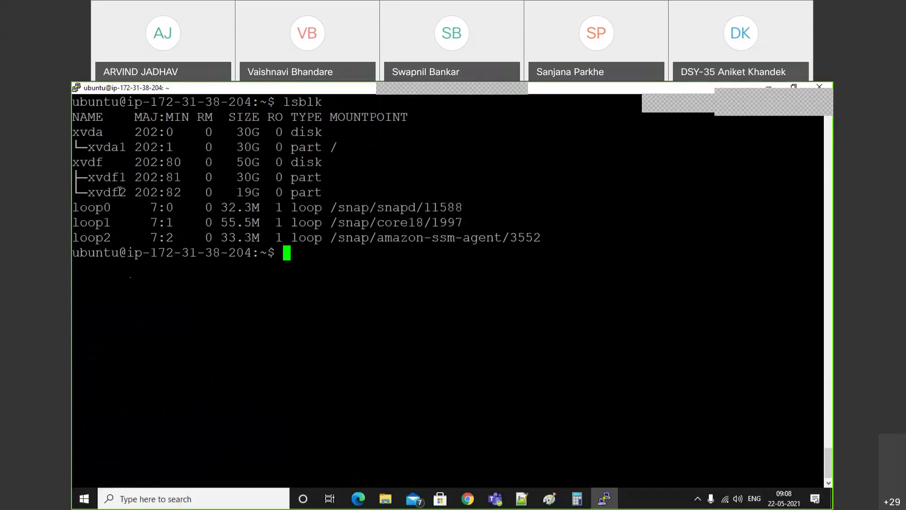
pyautogui.write('ls')
pyautogui.press('Return')
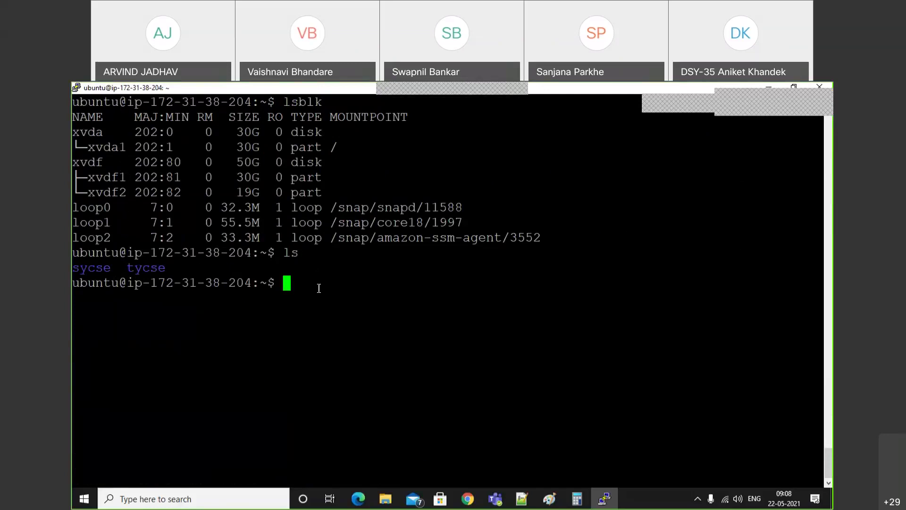
# Enter #/etc/fstab as a shell comment and open /etc/fstab in nano with sudo.
pyautogui.write('#/etc')
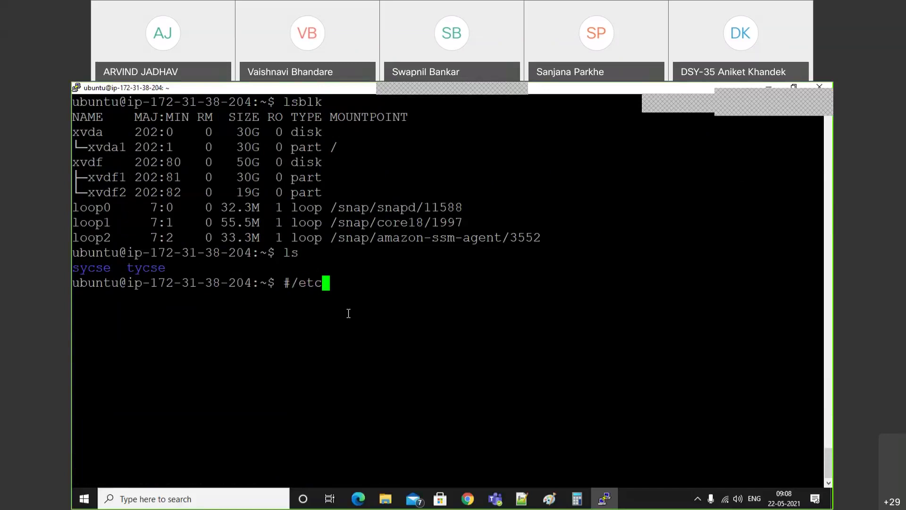
pyautogui.write('/fstab')
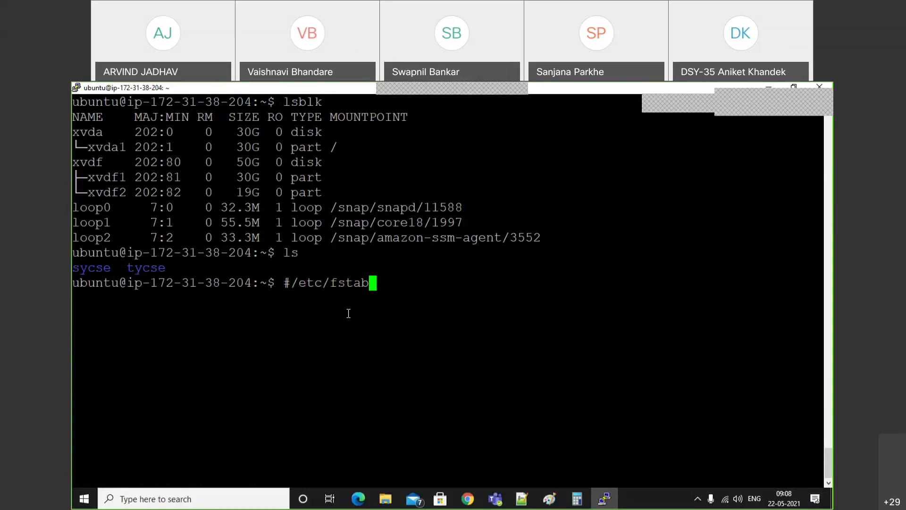
pyautogui.press('Return')
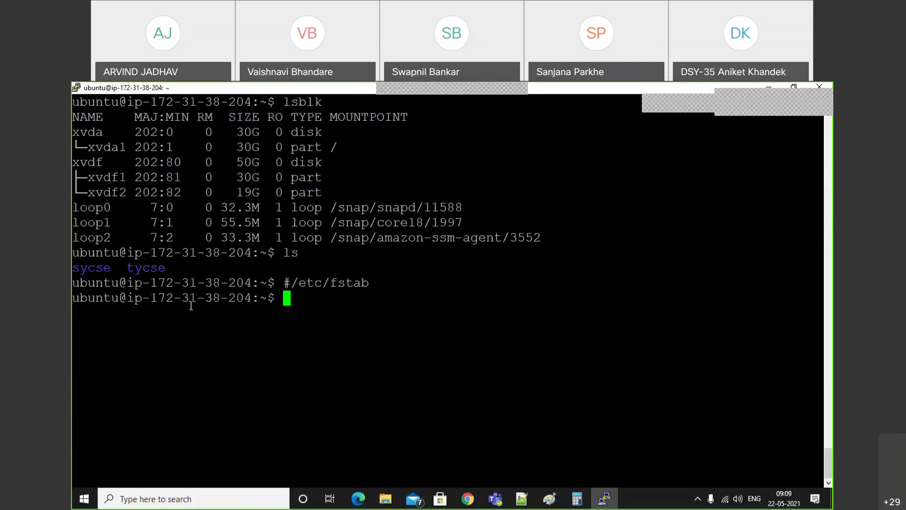
pyautogui.write('sudo nano /etc')
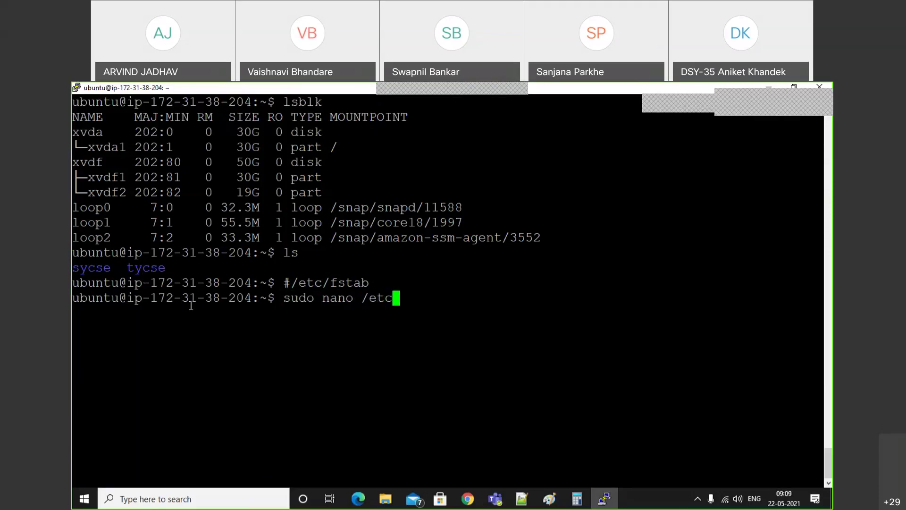
pyautogui.write('/fstab')
pyautogui.press('Return')
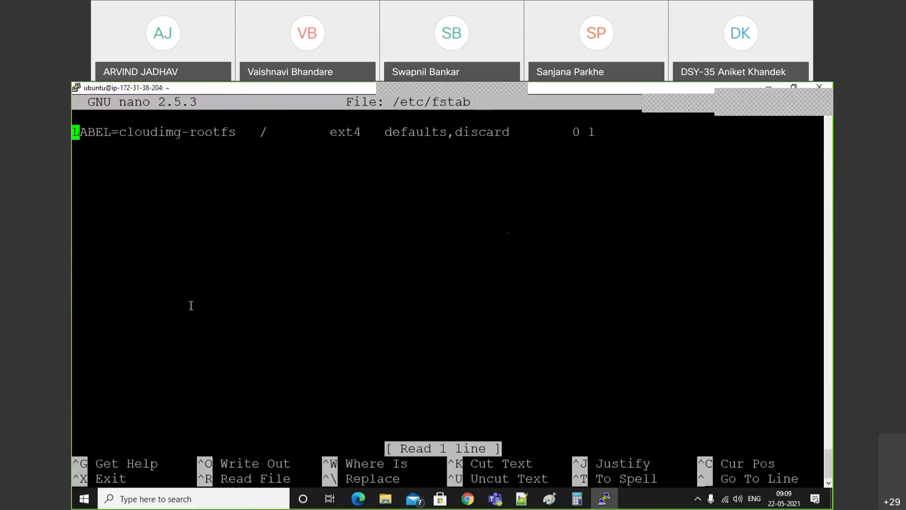
# Try to add the line "/dev/xvdf1 /home/ubuntu/sycse ext4 defaults 1 1" below the root entry in fstab.
pyautogui.press('End')
pyautogui.press('Return')
pyautogui.write('/dev/')
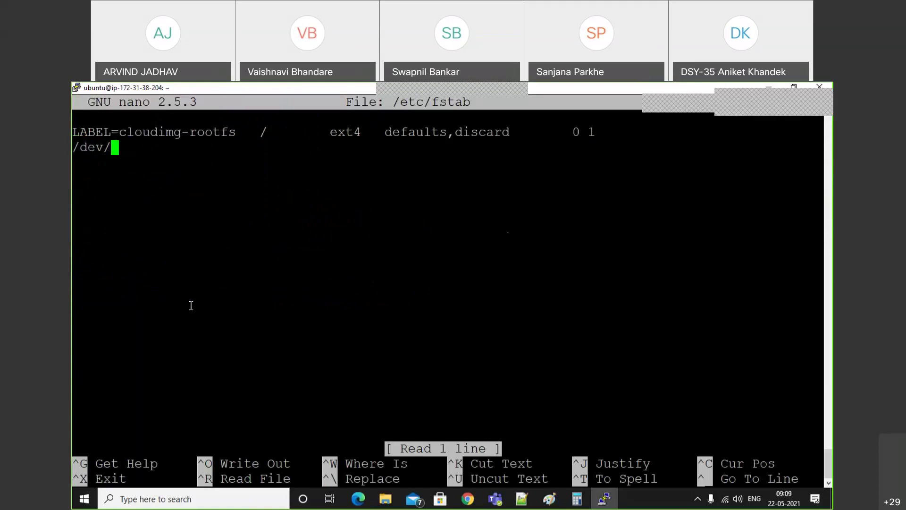
pyautogui.write('xvdf1')
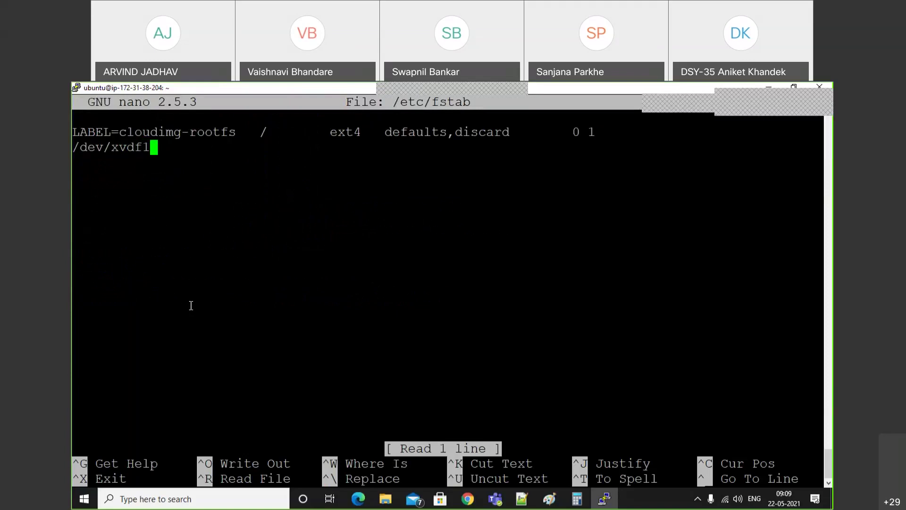
pyautogui.write(' /')
pyautogui.write('home/')
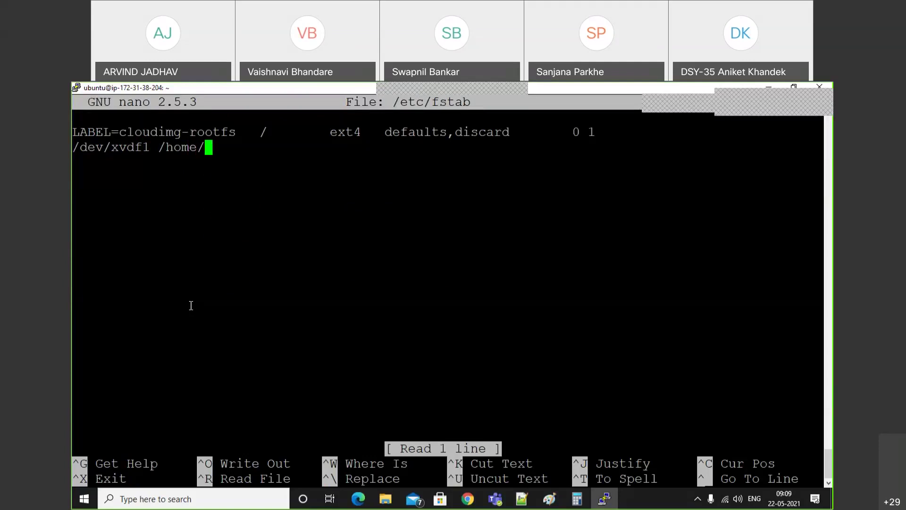
pyautogui.write('ubuntu')
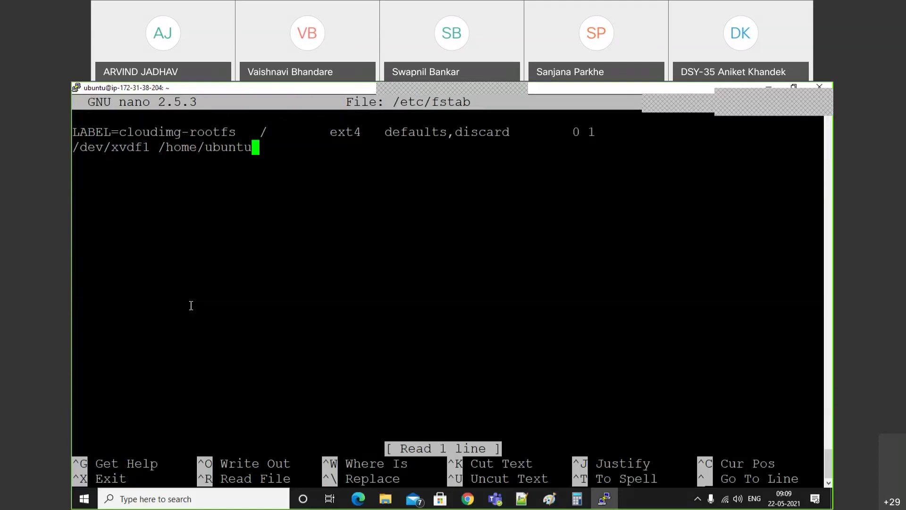
pyautogui.write('/sycse')
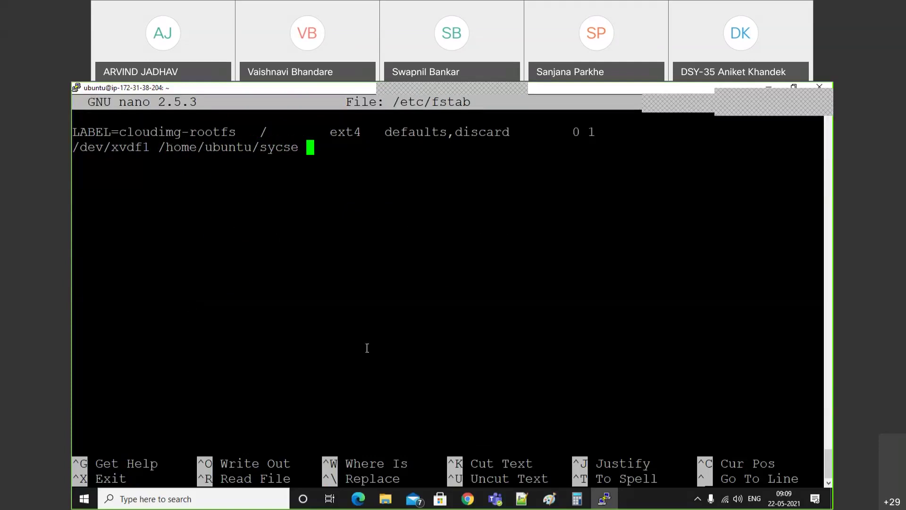
pyautogui.write(' ext4 dea')
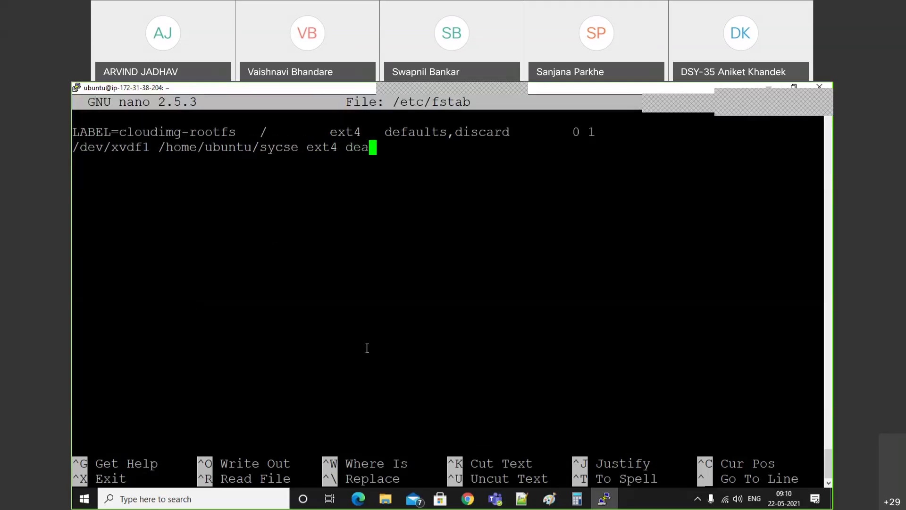
pyautogui.press('BackSpace')
pyautogui.write('fault')
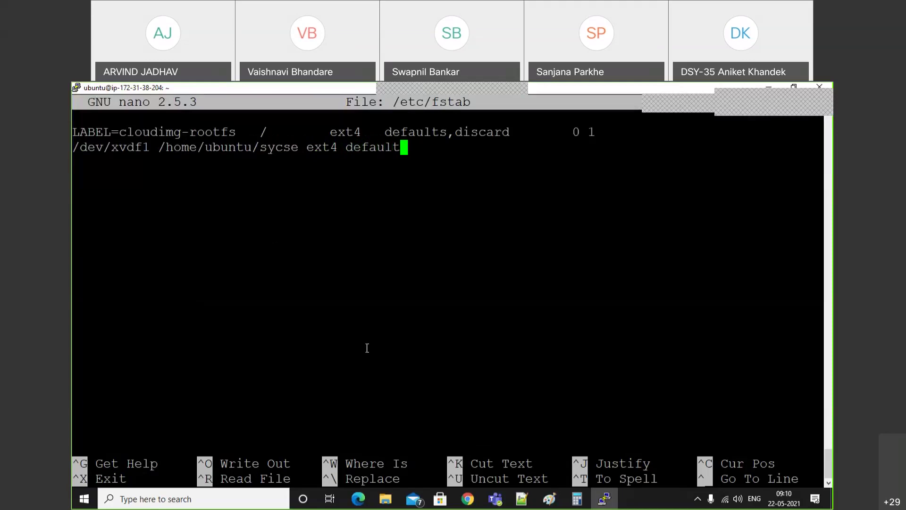
pyautogui.write('s 1 1')
pyautogui.hotkey('ctrl', 's')
pyautogui.press('Return')
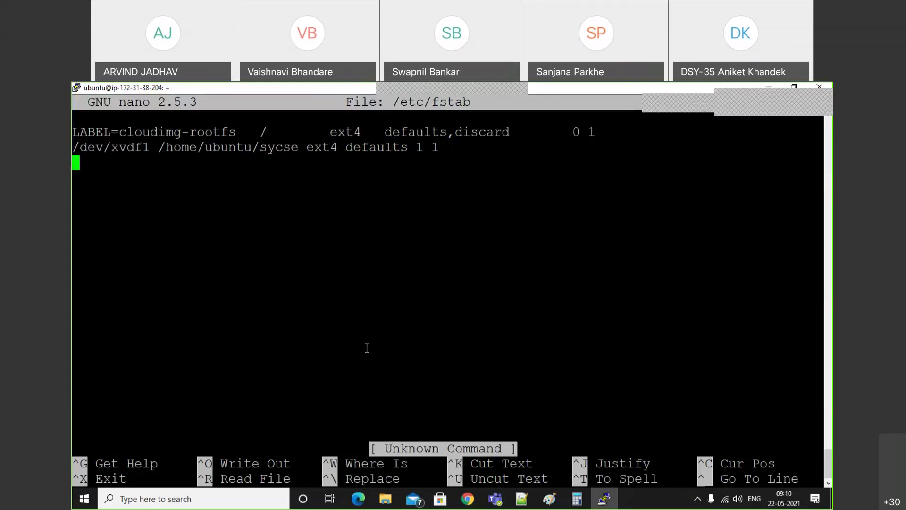
# Cancel writing /etc/fstab and exit nano, discarding the unsaved changes.
pyautogui.hotkey('ctrl', 'x')
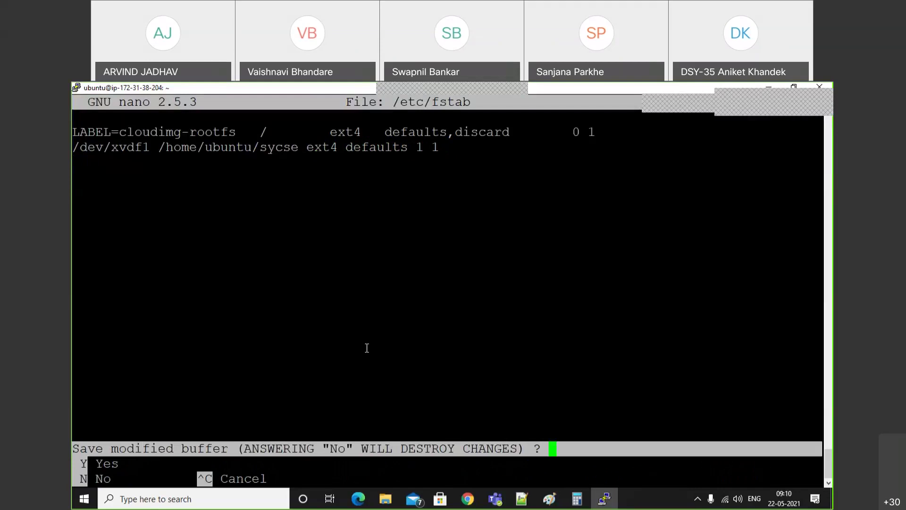
pyautogui.press('y')
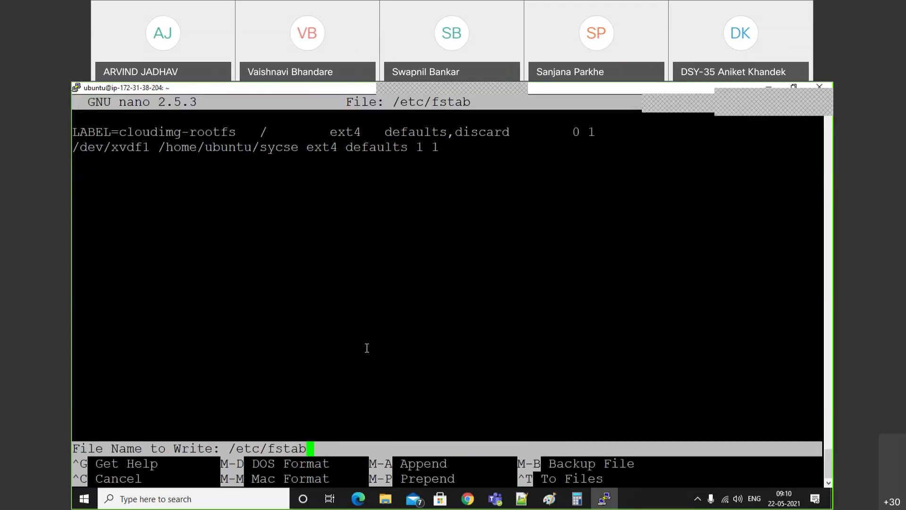
pyautogui.press('BackSpace')
pyautogui.press('BackSpace')
pyautogui.hotkey('ctrl', 'c')
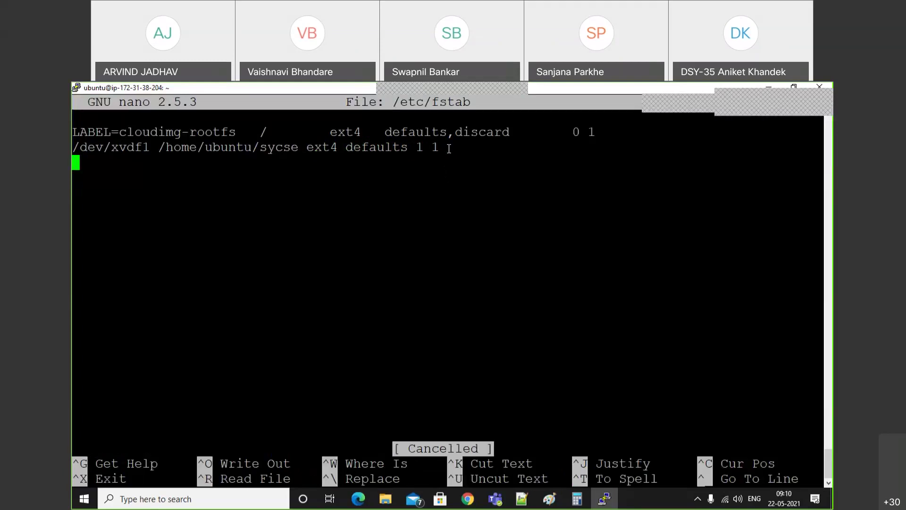
pyautogui.hotkey('ctrl', 'x')
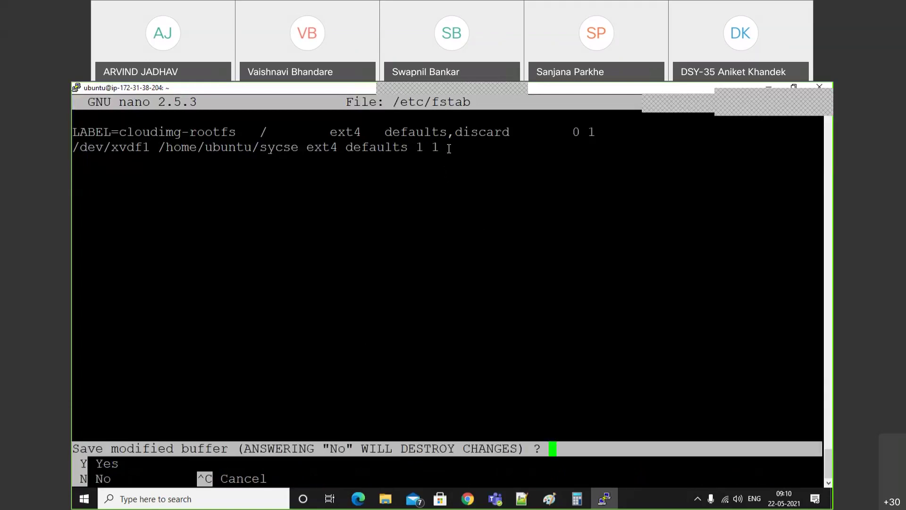
pyautogui.press('n')
pyautogui.press('Up')
pyautogui.write('\\')
pyautogui.press('Return')
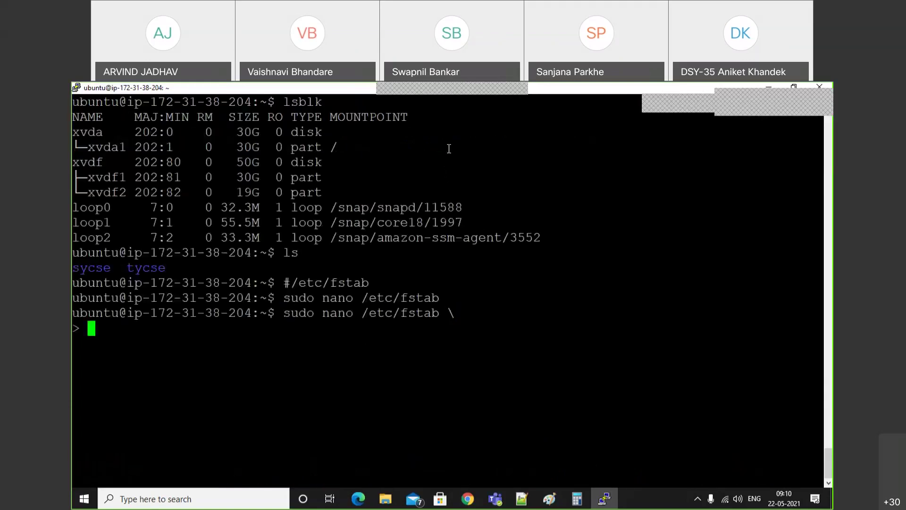
pyautogui.hotkey('ctrl', 'c')
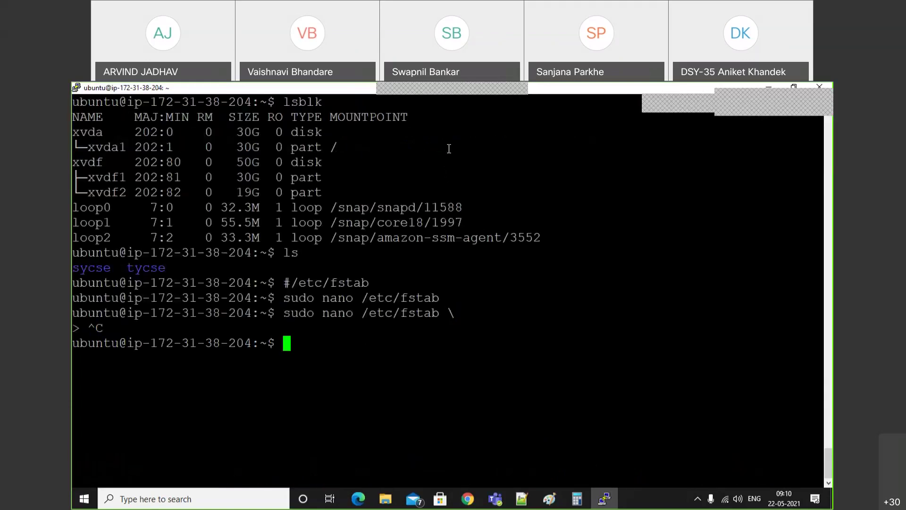
# Reopen /etc/fstab in nano with sudo and start a second line with /dev/xvdf1 and the mount point /home/ubuntu/sycse.
pyautogui.press('Up')
pyautogui.press('BackSpace')
pyautogui.press('Return')
pyautogui.press('Down')
pyautogui.write('/d')
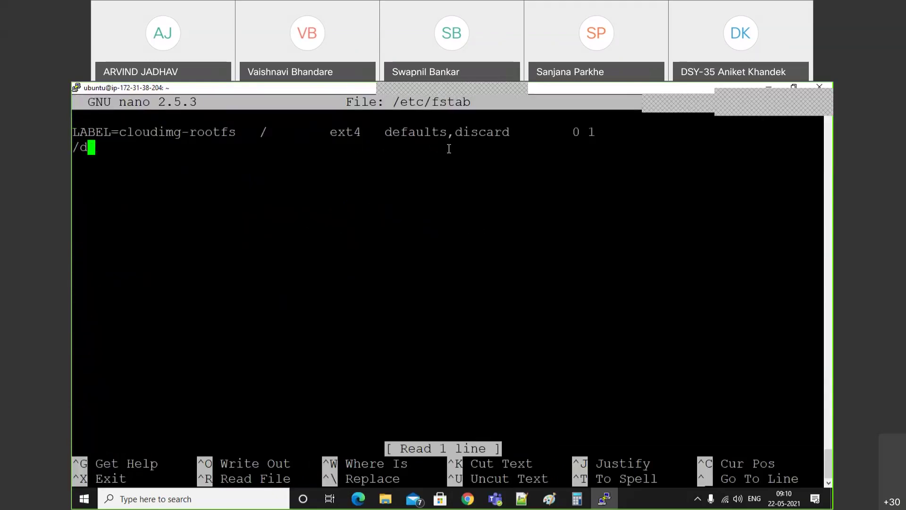
pyautogui.write('ev/xvdf1 /')
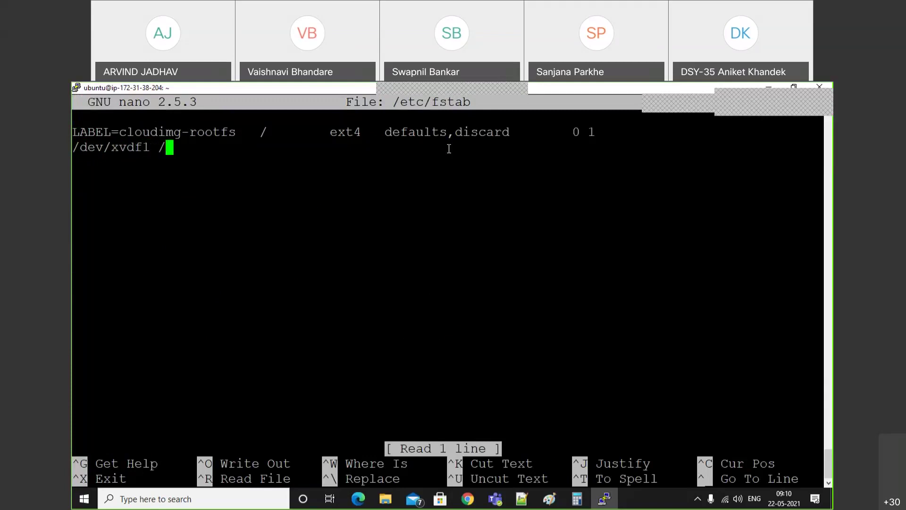
pyautogui.write('home/ubuntu')
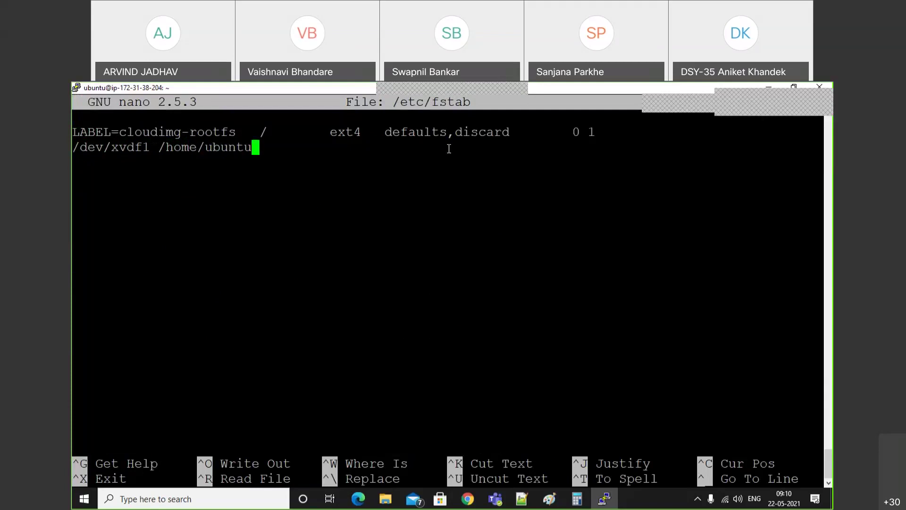
pyautogui.write('/sycse')
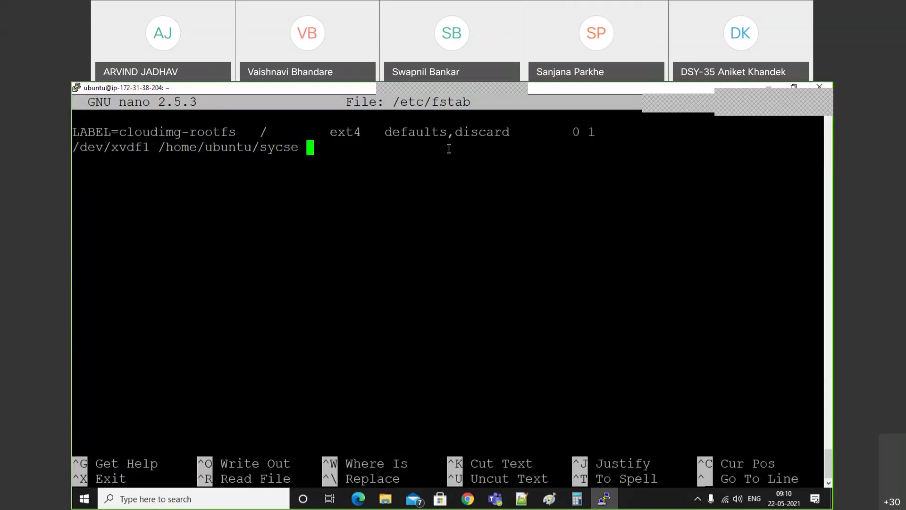
# Append the defaults option and the two values 1 and 1 to the xvdf1 line.
pyautogui.write('   defaults ')
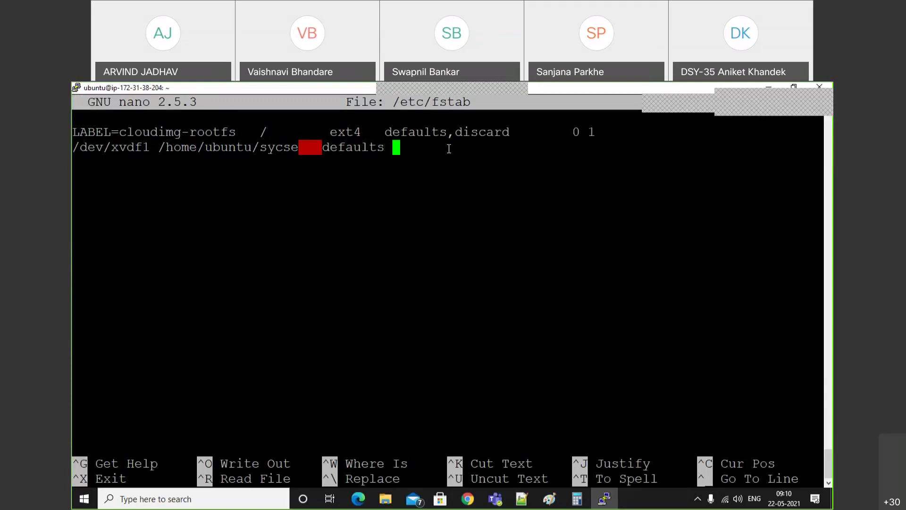
pyautogui.write('1')
pyautogui.press('Tab')
pyautogui.write('1')
# Delete the defaults option, the first 1 and the wide gap before the last 1 from the xvdf1 line.
pyautogui.press('Left')
pyautogui.press('Left')
pyautogui.press('Left')
pyautogui.press('Left')
pyautogui.press('Left')
pyautogui.press('Left')
pyautogui.press('Left')
pyautogui.press('Left')
pyautogui.press('Left')
pyautogui.press('Left')
pyautogui.press('Left')
pyautogui.press('Left')
pyautogui.press('Left')
pyautogui.press('Left')
pyautogui.press('Left')
pyautogui.press('Right')
pyautogui.press('Right')
pyautogui.press('Right')
pyautogui.press('Right')
pyautogui.press('Right')
pyautogui.press('Right')
pyautogui.press('Right')
pyautogui.press('Right')
pyautogui.press('Right')
pyautogui.press('Right')
pyautogui.press('Right')
pyautogui.press('BackSpace')
pyautogui.press('BackSpace')
pyautogui.press('BackSpace')
pyautogui.press('BackSpace')
pyautogui.press('BackSpace')
pyautogui.press('BackSpace')
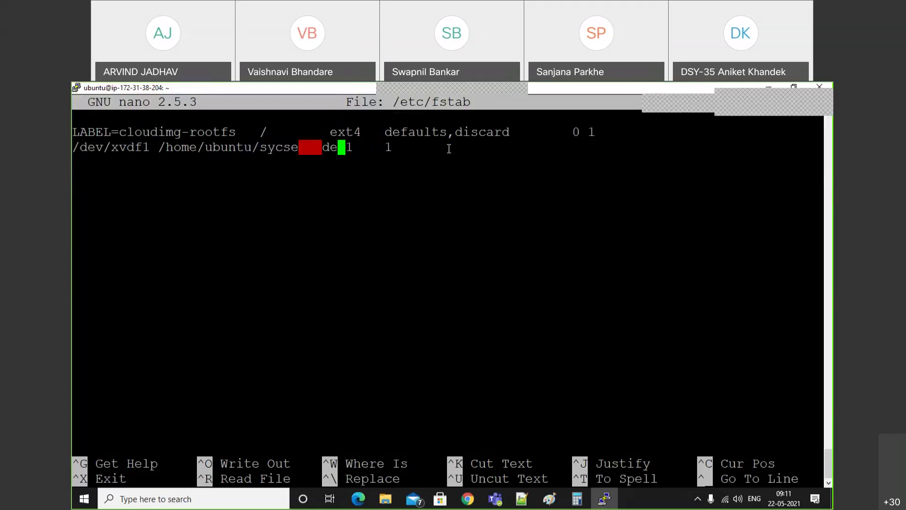
pyautogui.press('BackSpace')
pyautogui.press('BackSpace')
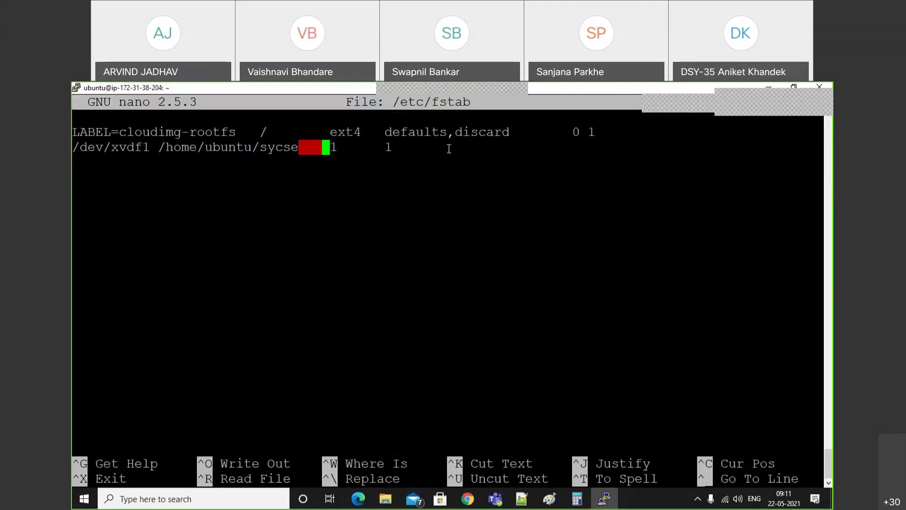
pyautogui.press('Delete')
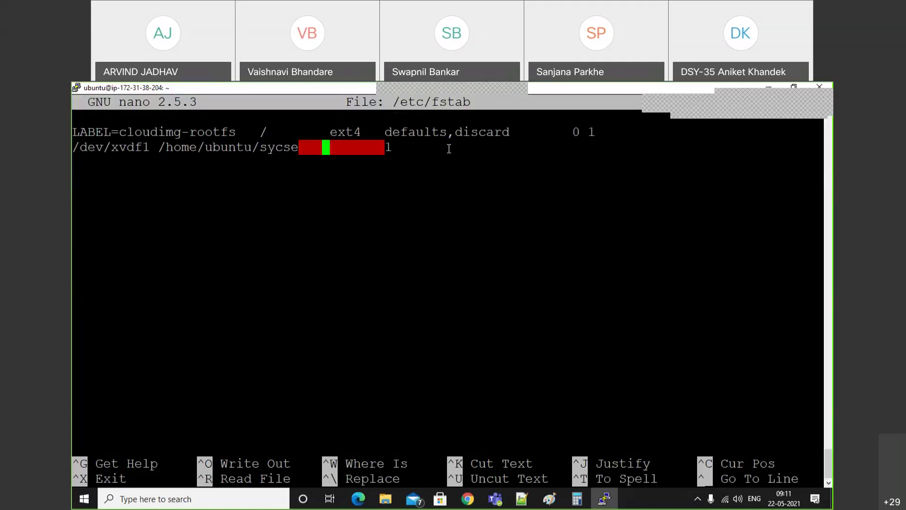
pyautogui.press('Delete')
pyautogui.press('Left')
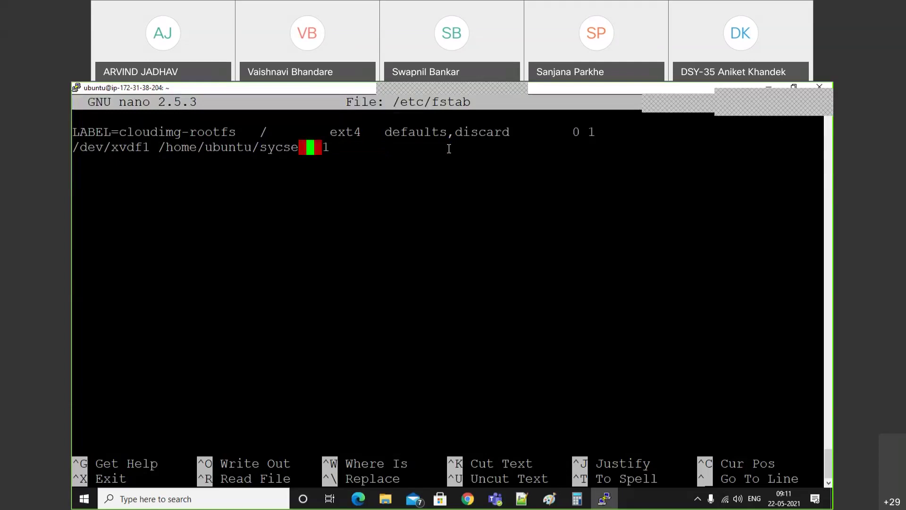
# Complete the xvdf1 line with defaults, 1 and 1 after the mount point, then save /etc/fstab and exit nano.
pyautogui.write('de       ')
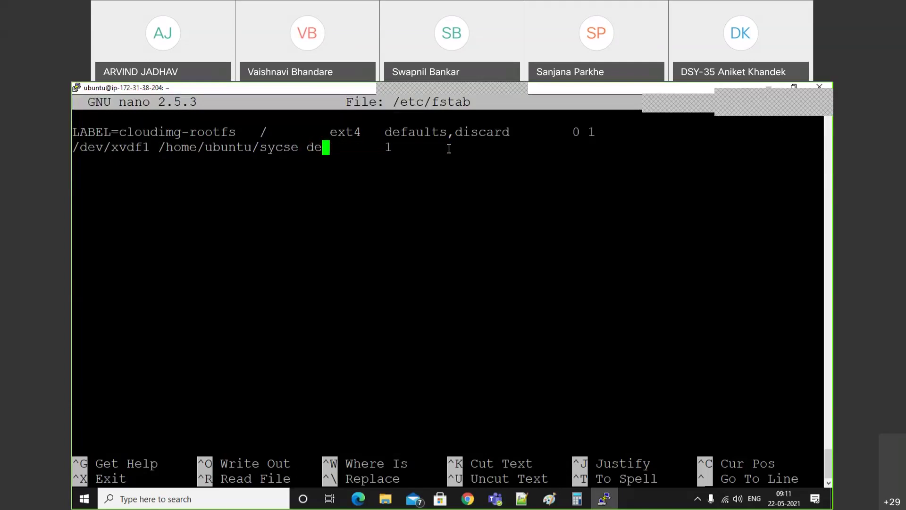
pyautogui.write('faults')
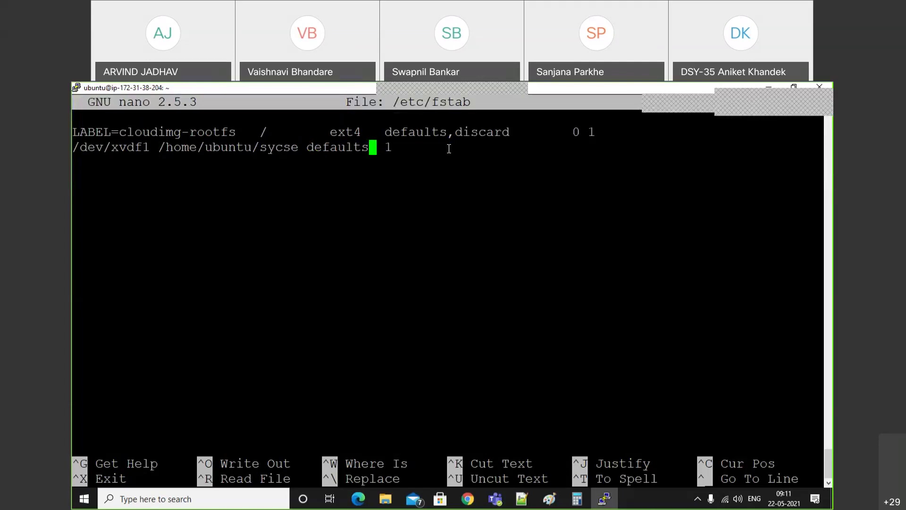
pyautogui.press('Right')
pyautogui.press('Right')
pyautogui.write('1')
pyautogui.press('BackSpace')
pyautogui.write('1')
pyautogui.hotkey('ctrl', 'o')
pyautogui.press('Return')
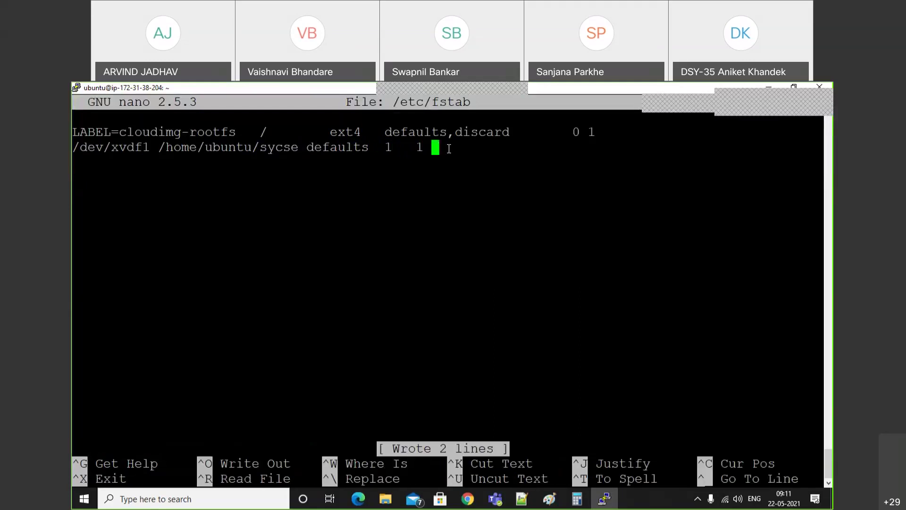
pyautogui.hotkey('ctrl', 'x')
# Reopen /etc/fstab in nano to check the saved xvdf1 entry and exit the editor.
pyautogui.press('Up')
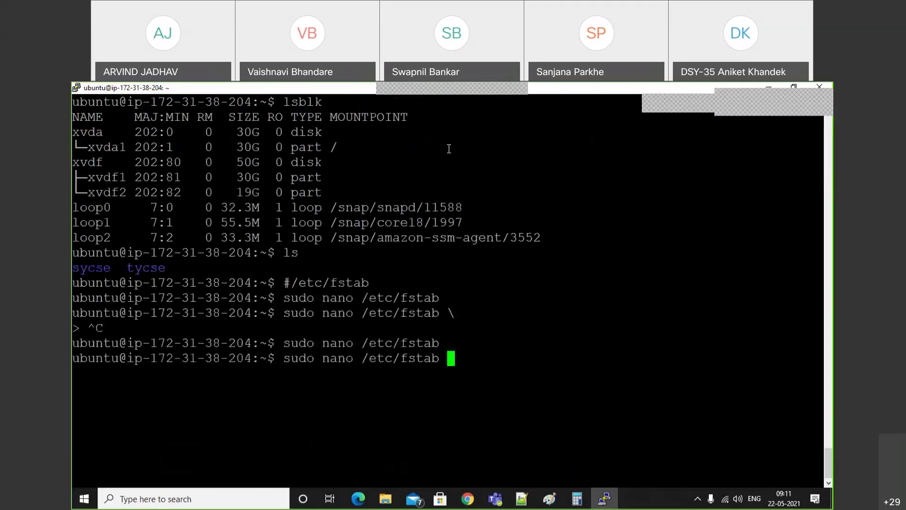
pyautogui.press('Return')
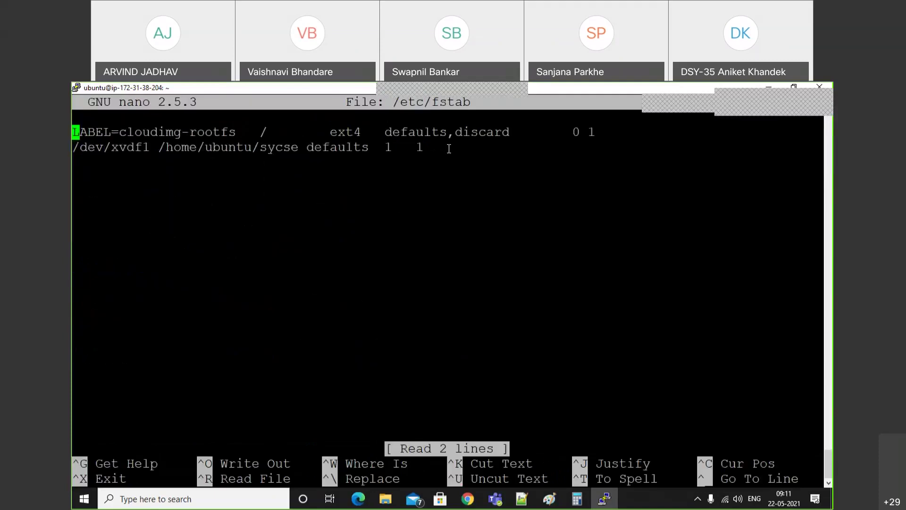
pyautogui.hotkey('ctrl', 'x')
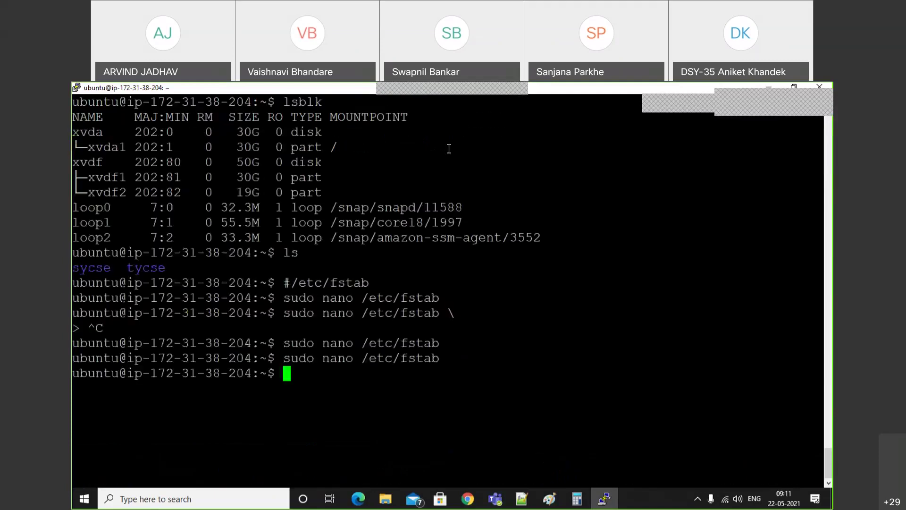
# Try to mount all fstab entries with mount -a, first as the ubuntu user and then with sudo.
pyautogui.write('mount -a')
pyautogui.press('Return')
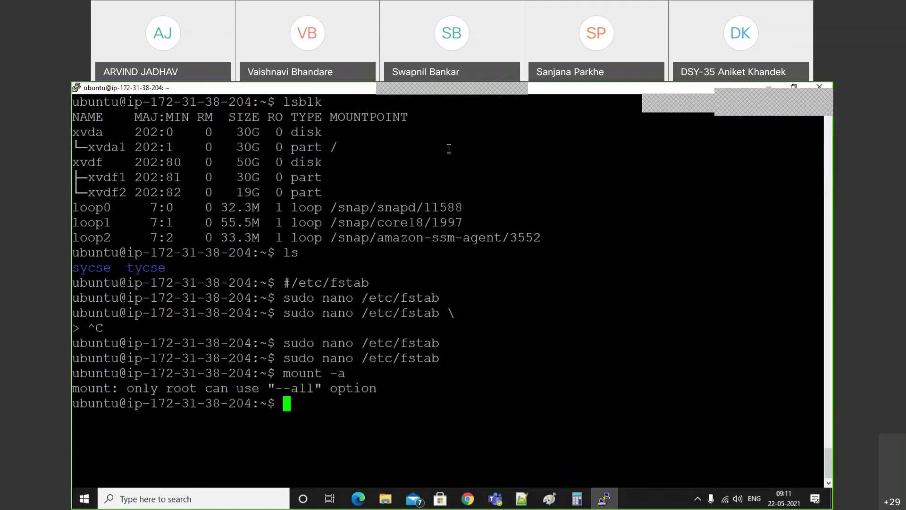
pyautogui.press('Up')
pyautogui.press('Left')
pyautogui.press('Left')
pyautogui.press('Left')
pyautogui.press('Left')
pyautogui.press('Left')
pyautogui.press('Left')
pyautogui.press('Left')
pyautogui.press('Left')
pyautogui.write('sudo')
pyautogui.press('Return')
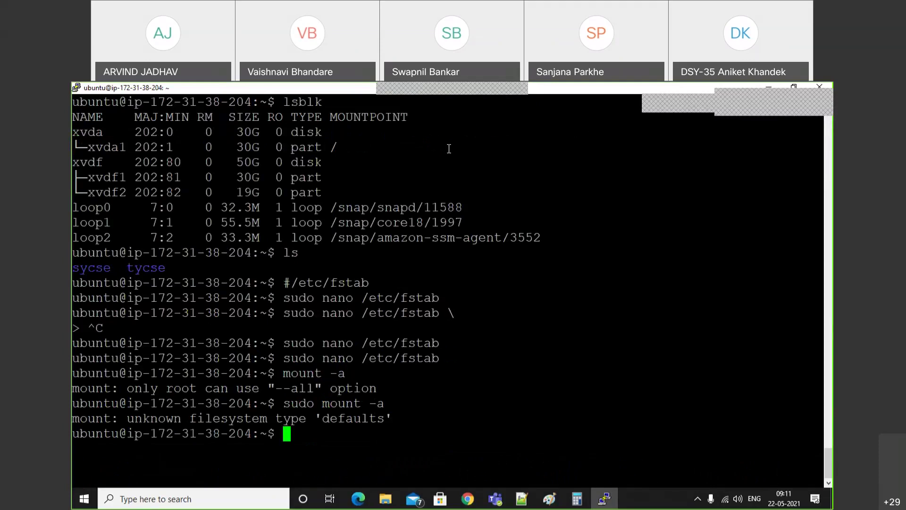
# Reopen /etc/fstab in nano with sudo and insert the filesystem type ext4 before defaults in the xvdf1 line.
pyautogui.press('Up')
pyautogui.press('Up')
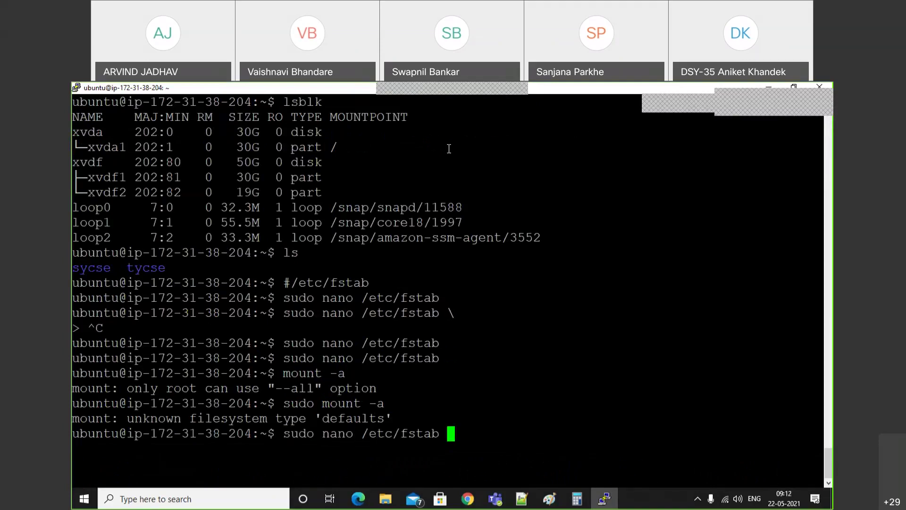
pyautogui.press('Return')
pyautogui.press('Right')
pyautogui.press('Right')
pyautogui.press('Right')
pyautogui.press('Right')
pyautogui.press('Right')
pyautogui.press('Right')
pyautogui.press('Right')
pyautogui.press('Down')
pyautogui.press('Down')
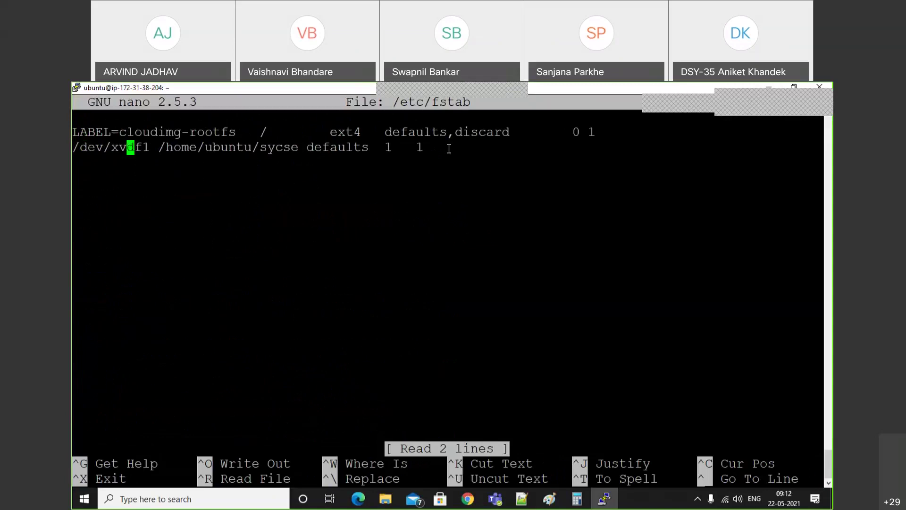
pyautogui.press('Up')
pyautogui.press('Right')
pyautogui.press('Right')
pyautogui.press('Right')
pyautogui.press('Right')
pyautogui.press('Right')
pyautogui.press('Right')
pyautogui.press('Right')
pyautogui.press('Right')
pyautogui.press('Right')
pyautogui.press('Right')
pyautogui.press('Right')
pyautogui.press('Right')
pyautogui.press('Right')
pyautogui.press('Right')
pyautogui.press('Right')
pyautogui.press('Right')
pyautogui.press('Right')
pyautogui.press('Right')
pyautogui.press('Right')
pyautogui.press('Right')
pyautogui.press('Left')
pyautogui.press('Left')
pyautogui.press('Left')
pyautogui.press('Left')
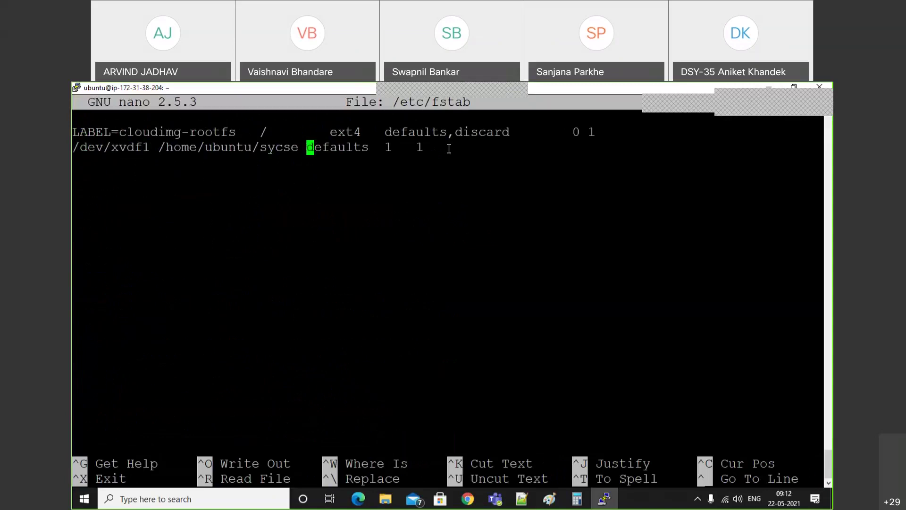
pyautogui.write('e')
pyautogui.write('4')
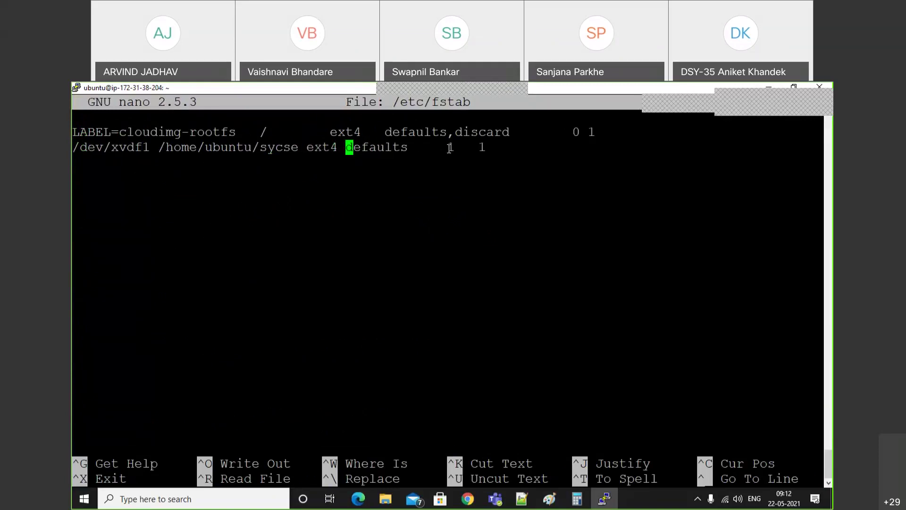
# Save the edited /etc/fstab under its existing name and exit nano.
pyautogui.hotkey('ctrl', 'o')
pyautogui.press('Return')
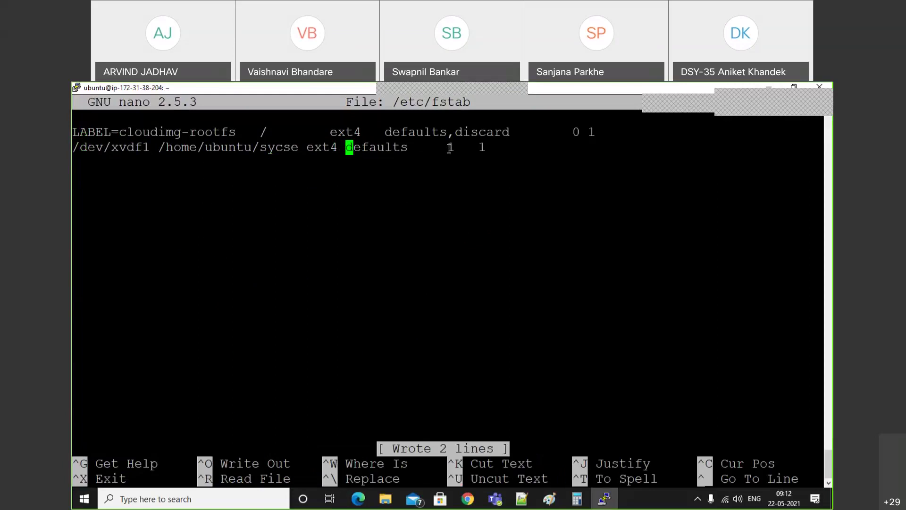
pyautogui.hotkey('ctrl', 'x')
# Clear the terminal and list the block devices with lsblk before mounting.
pyautogui.press('Up')
pyautogui.press('Up')
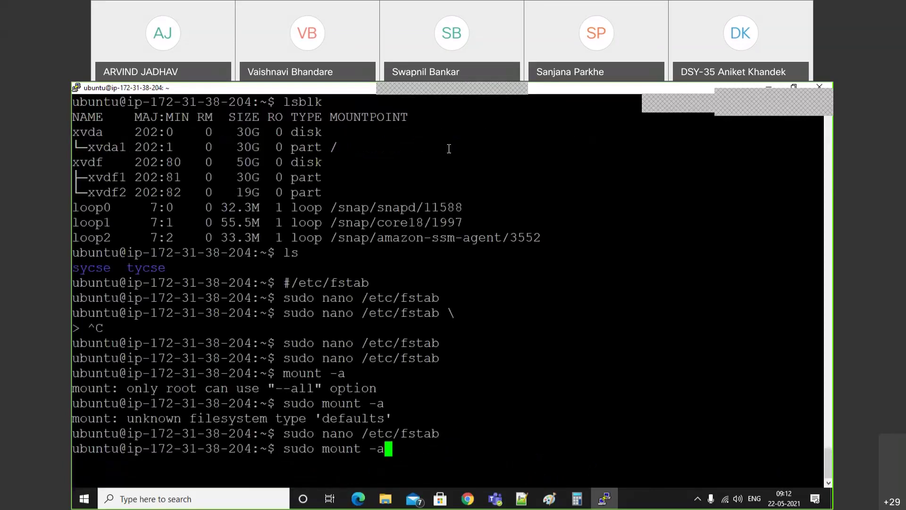
pyautogui.hotkey('ctrl', 'l')
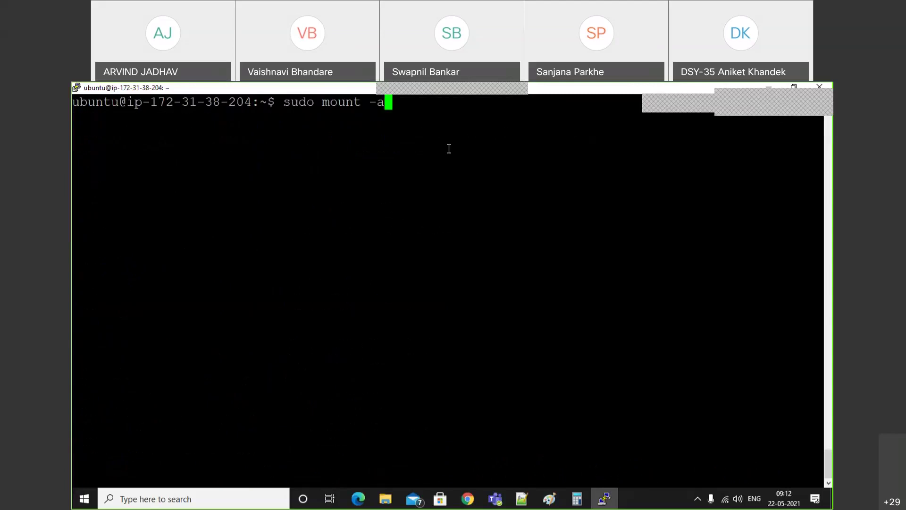
pyautogui.press('Down')
pyautogui.press('Down')
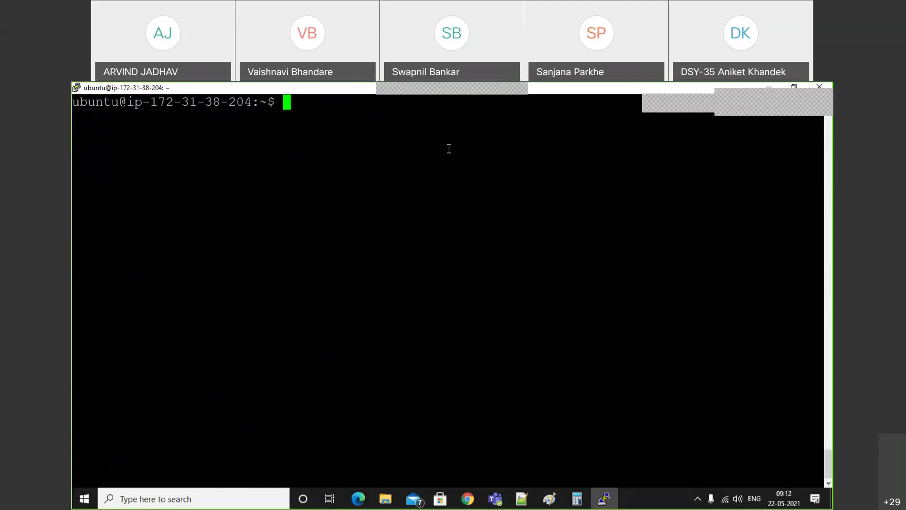
pyautogui.press('Return')
pyautogui.press('Return')
pyautogui.write('sudo')
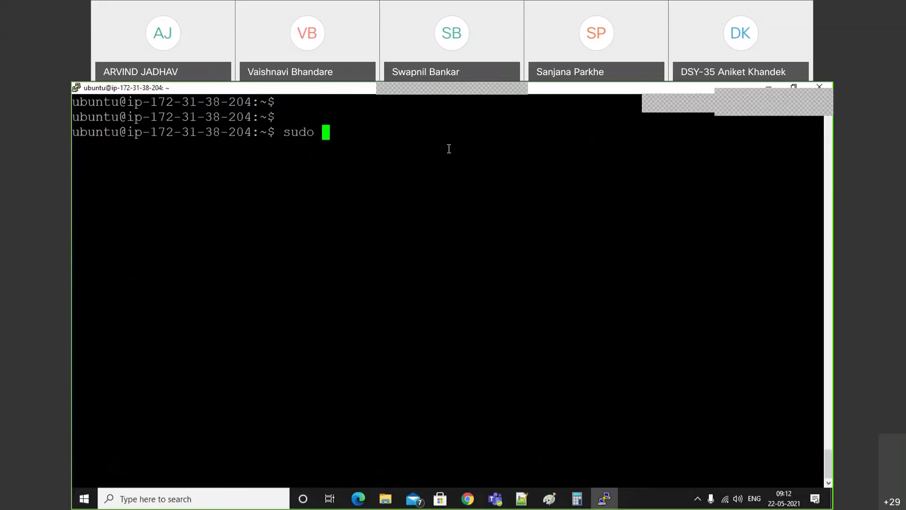
pyautogui.press('BackSpace')
pyautogui.press('BackSpace')
pyautogui.press('BackSpace')
pyautogui.press('BackSpace')
pyautogui.press('BackSpace')
pyautogui.write('lsblk')
pyautogui.press('Return')
# Mount all entries in /etc/fstab by running sudo mount -a.
pyautogui.press('Up')
pyautogui.press('Up')
pyautogui.press('Up')
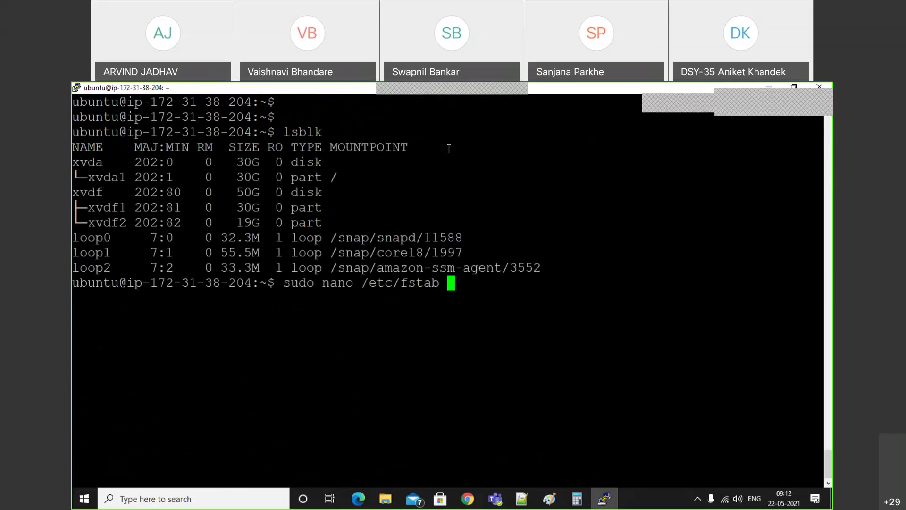
pyautogui.press('Return')
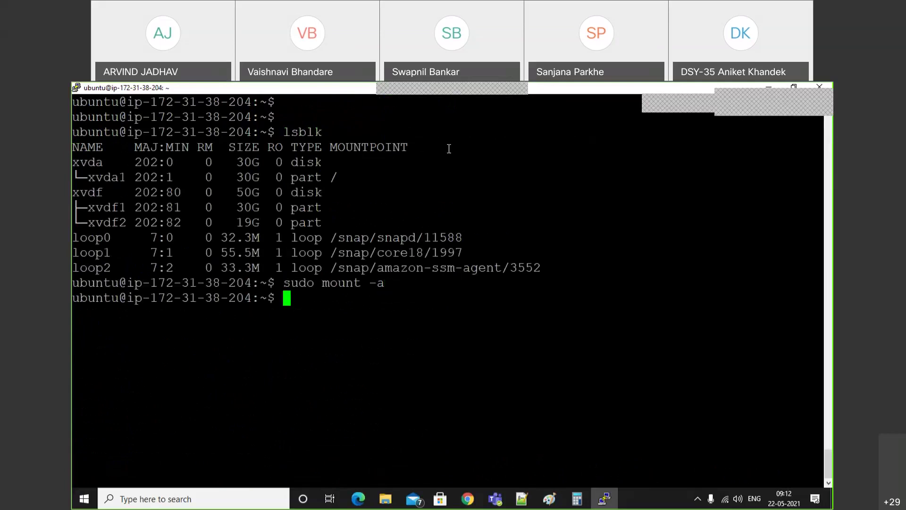
# Run lsblk again and compare the xvdf1 row before and after mounting.
pyautogui.press('Up')
pyautogui.press('Up')
pyautogui.press('Return')
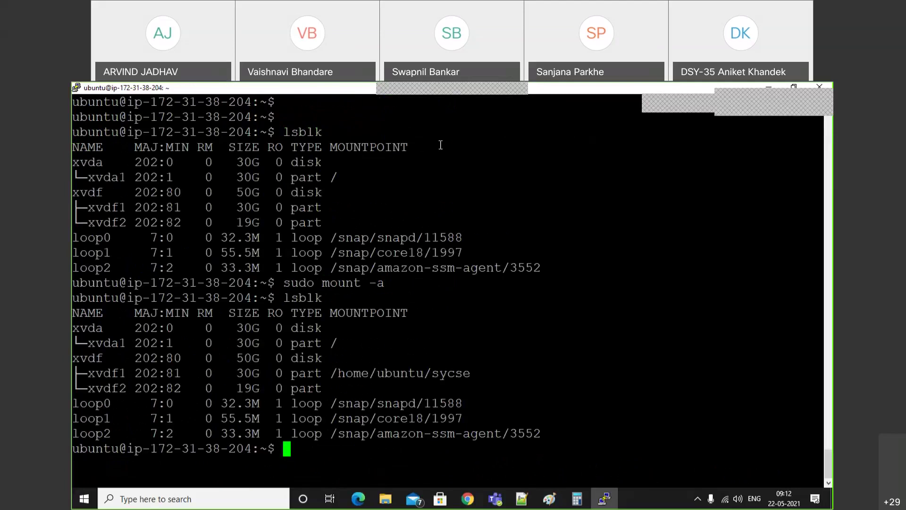
pyautogui.moveTo(89, 206); pyautogui.dragTo(349, 205)
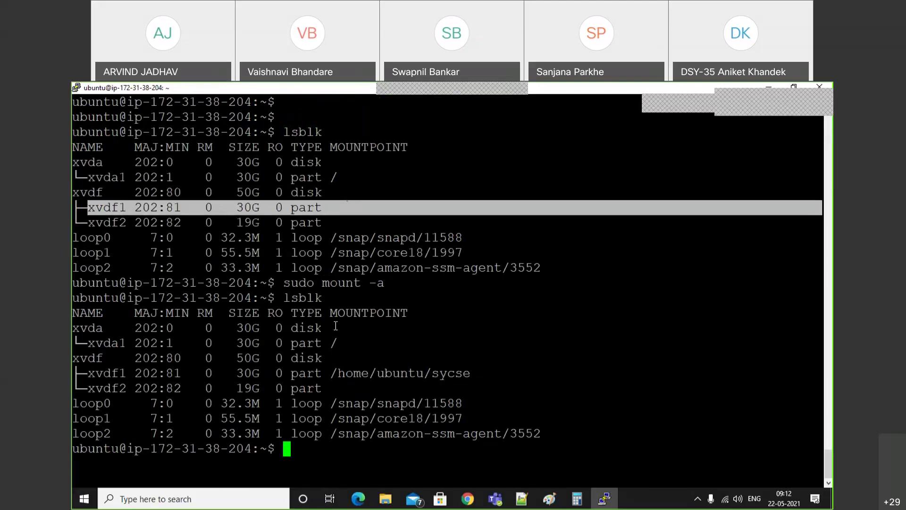
pyautogui.moveTo(88, 372); pyautogui.dragTo(470, 375)
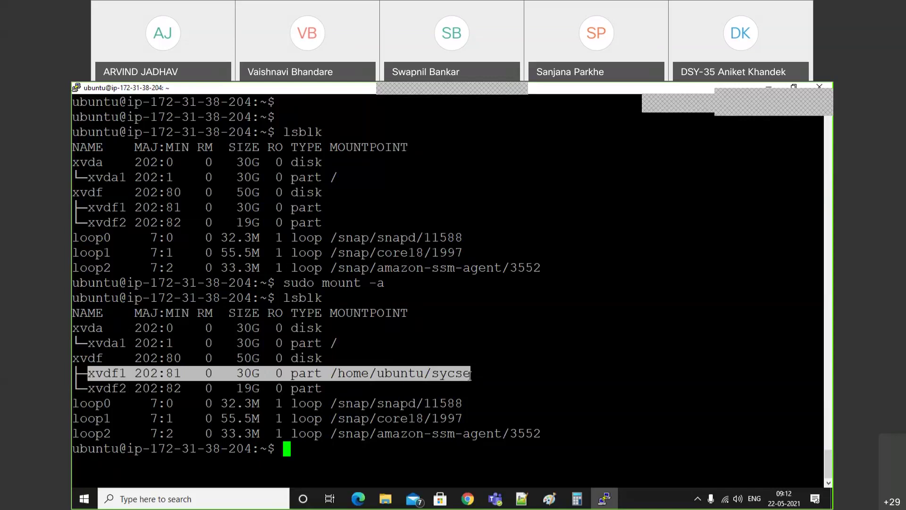
# Clear the terminal, then list the home directory with ls and the block devices with lsblk.
pyautogui.hotkey('ctrl', 'l')
pyautogui.press('Return')
pyautogui.press('Return')
pyautogui.write('ls')
pyautogui.press('Return')
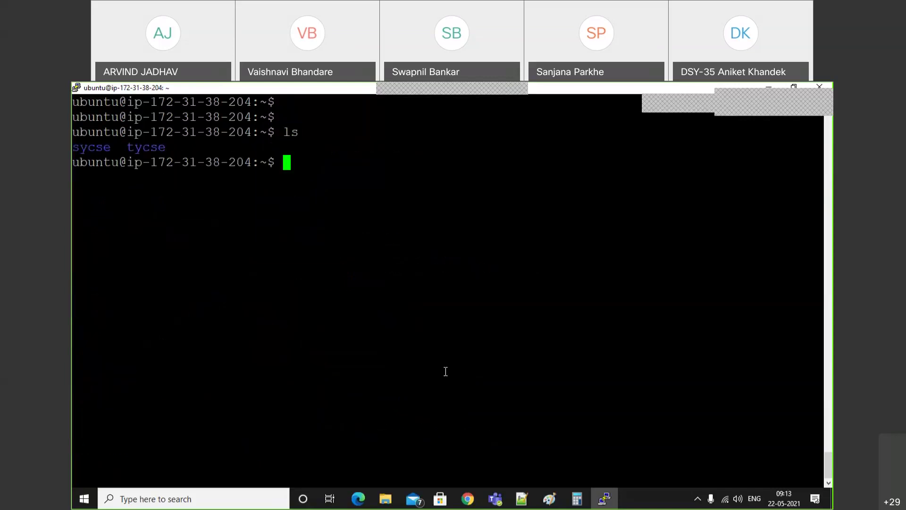
pyautogui.write('lsblk')
pyautogui.press('Return')
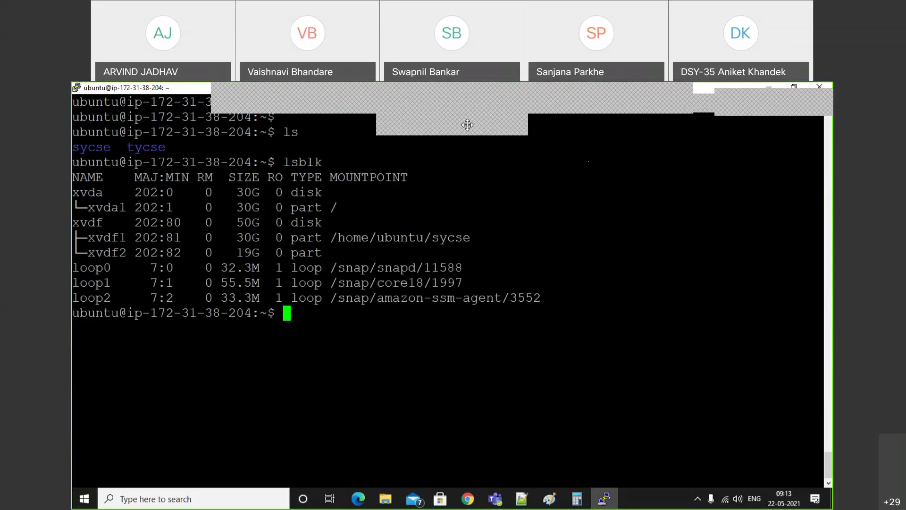
pyautogui.click(506, 96)
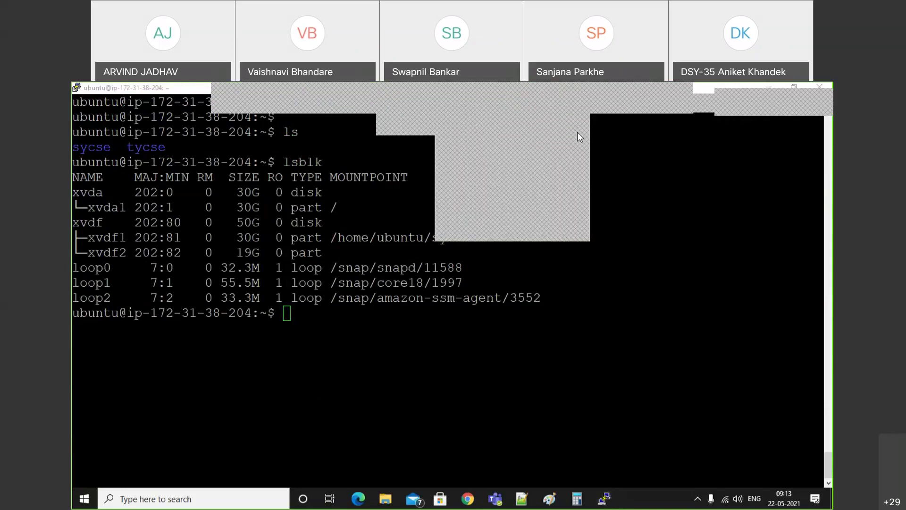
pyautogui.click(437, 138)
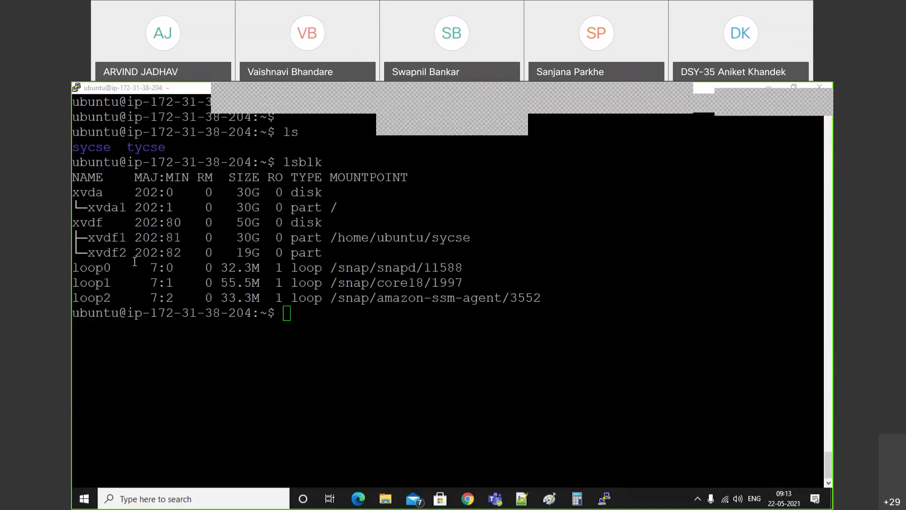
# Return to the terminal and begin a sudo mount command at the prompt.
pyautogui.click(371, 323)
pyautogui.write('sudo mount ')
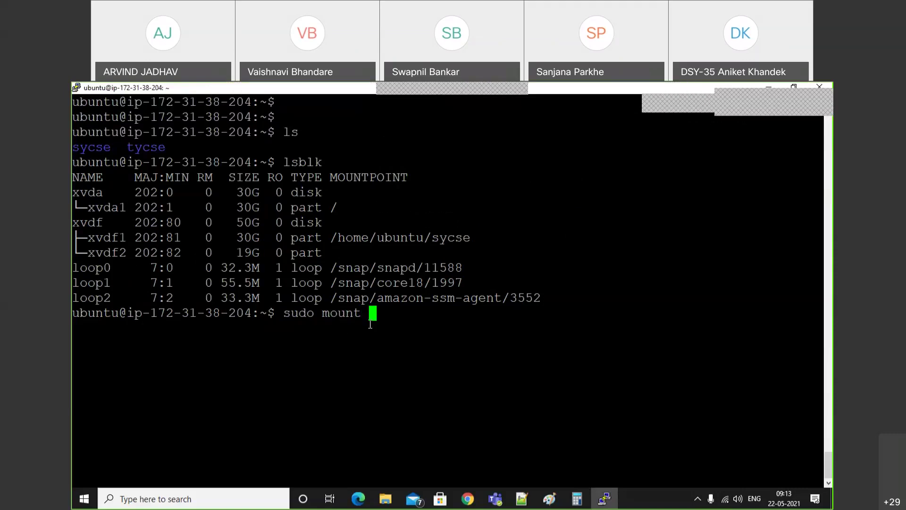
# Mount the partition /dev/xvdf2 on /home/ubuntu/tycse/ with sudo.
pyautogui.write('/dev/xv')
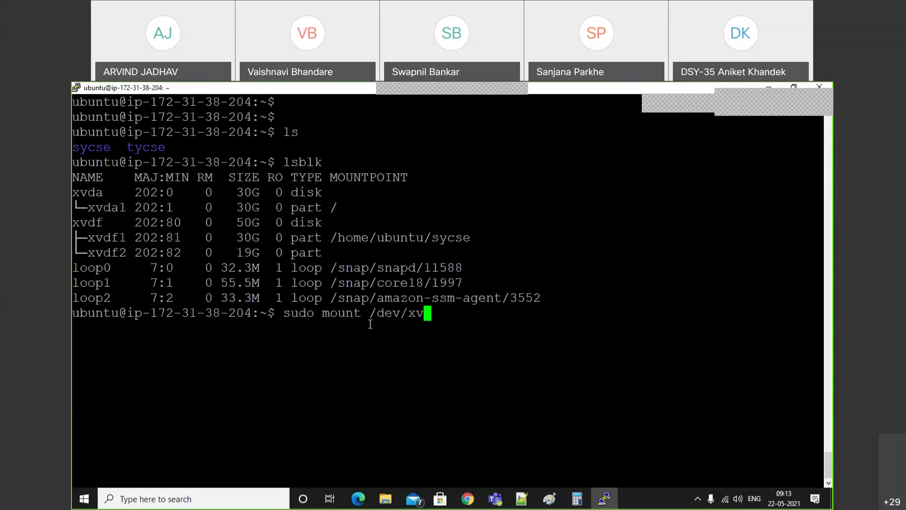
pyautogui.write('df2 /home/')
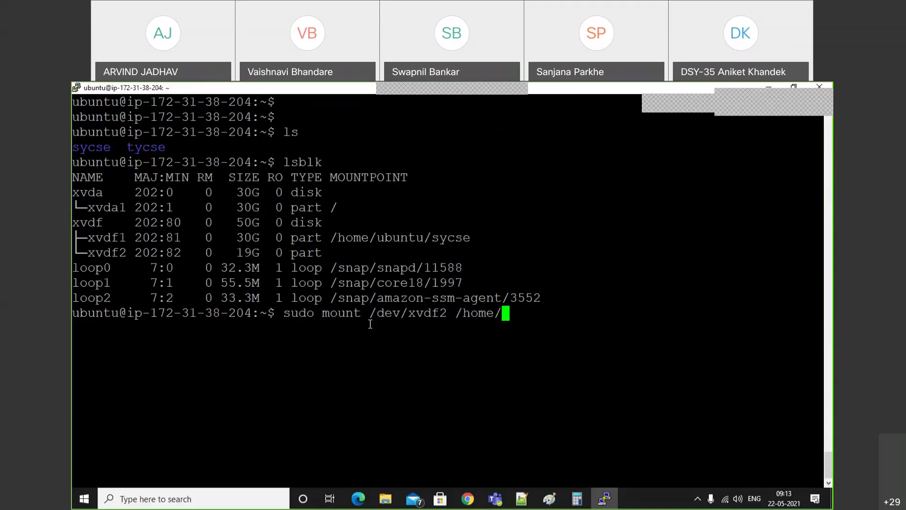
pyautogui.write('ubuntu/tycse/')
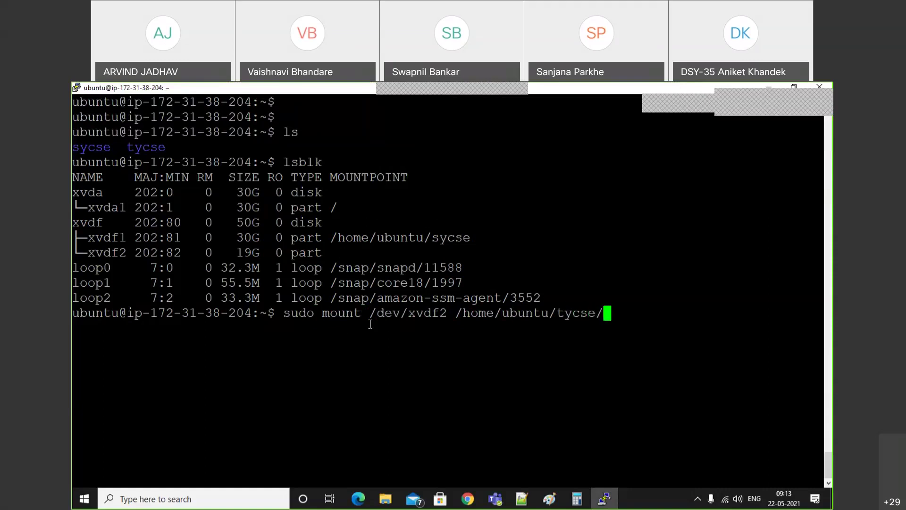
pyautogui.press('Return')
# List the block devices with lsblk to check the xvdf2 mount point, and clear the terminal.
pyautogui.write('ls')
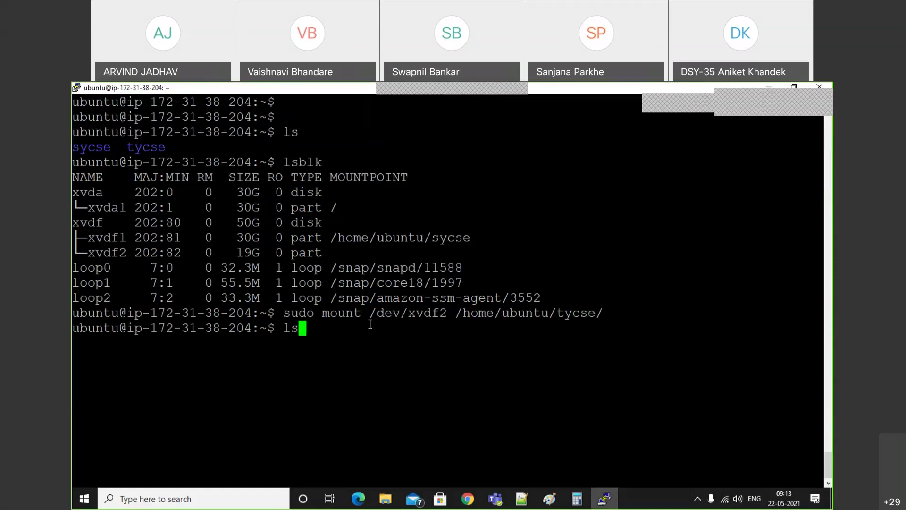
pyautogui.write('blk')
pyautogui.press('Return')
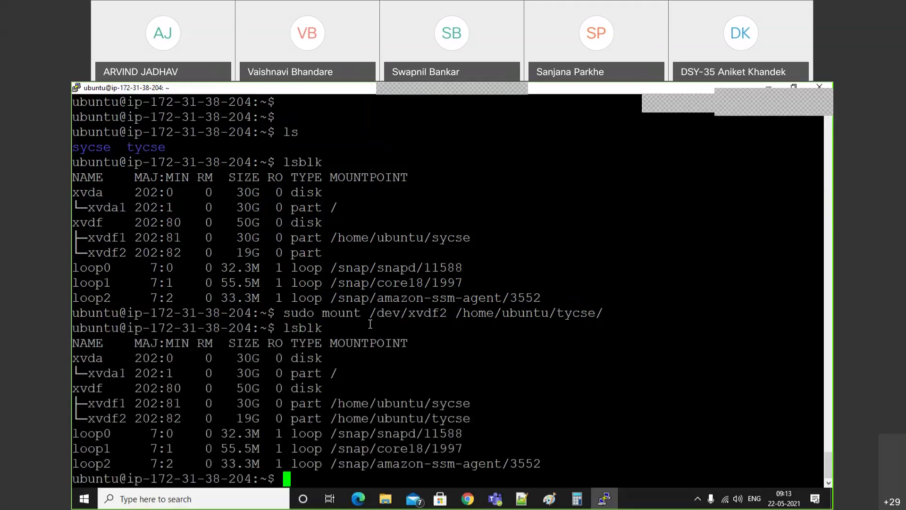
pyautogui.moveTo(85, 257); pyautogui.dragTo(406, 253)
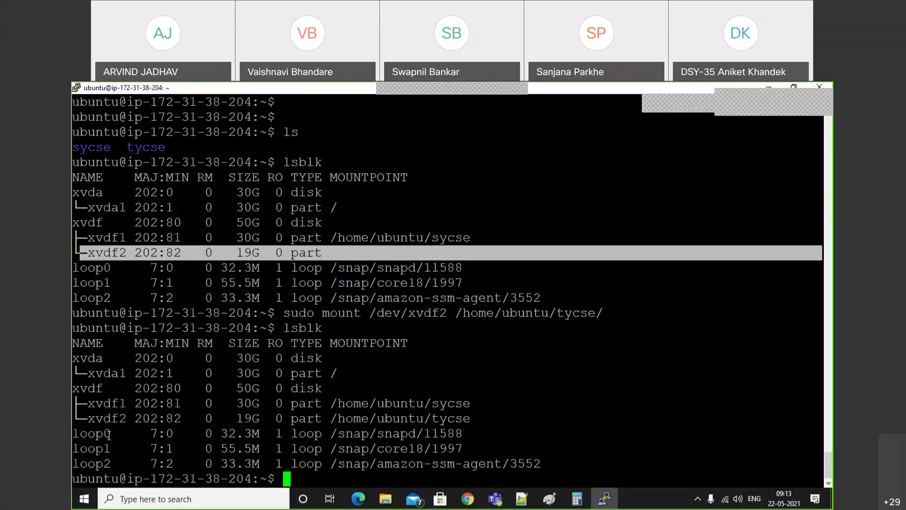
pyautogui.moveTo(85, 420); pyautogui.dragTo(470, 425)
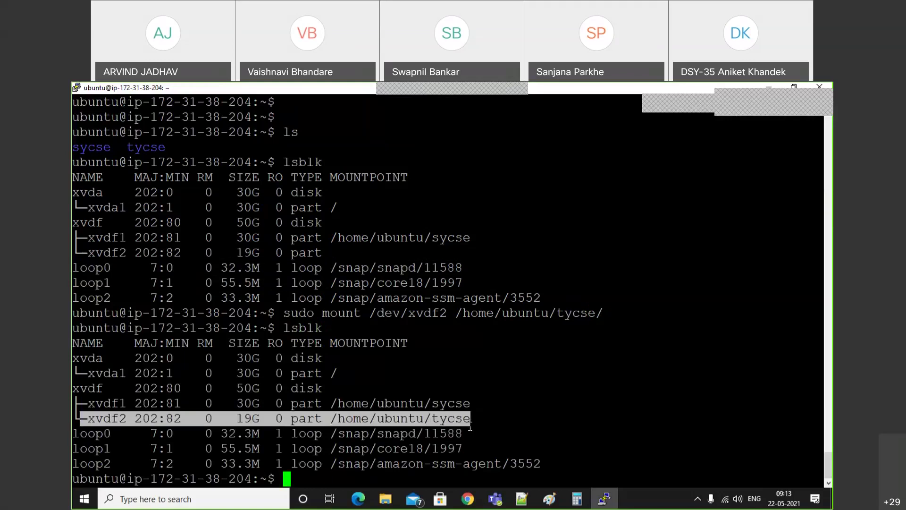
pyautogui.hotkey('ctrl', 'l')
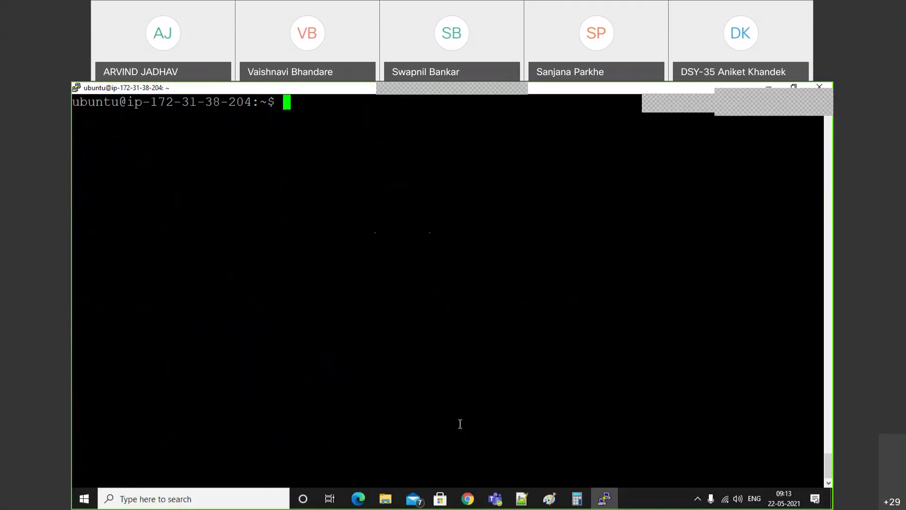
# Look at the backup workflow diagram in Paint, return to the PuTTY terminal and list the home directory.
pyautogui.click(549, 499)
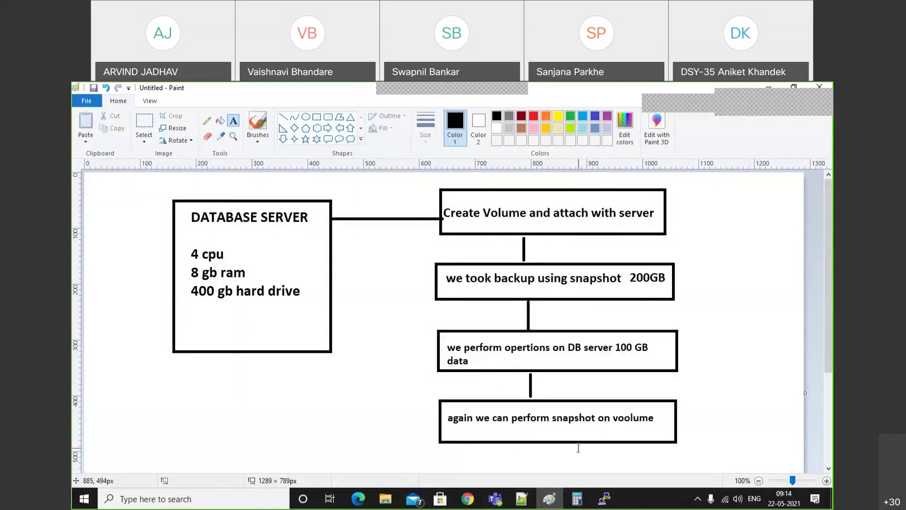
pyautogui.click(606, 500)
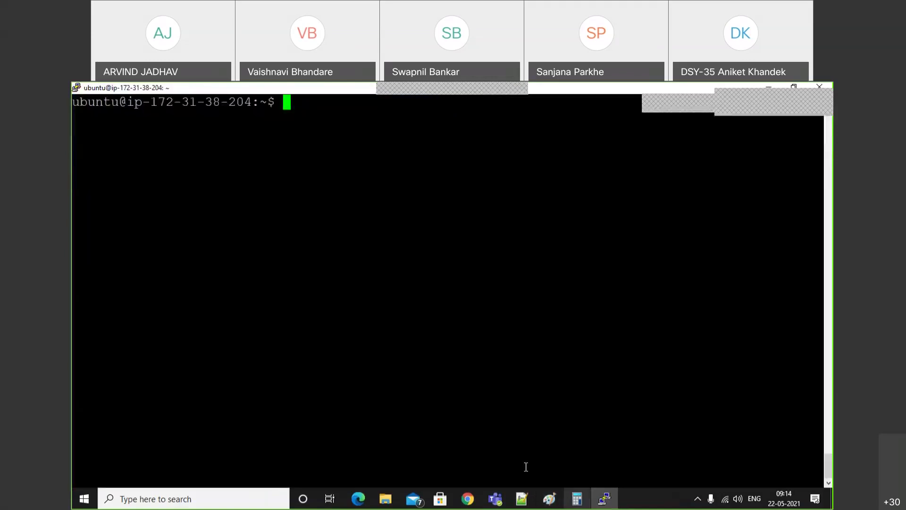
pyautogui.write('ls')
pyautogui.press('Return')
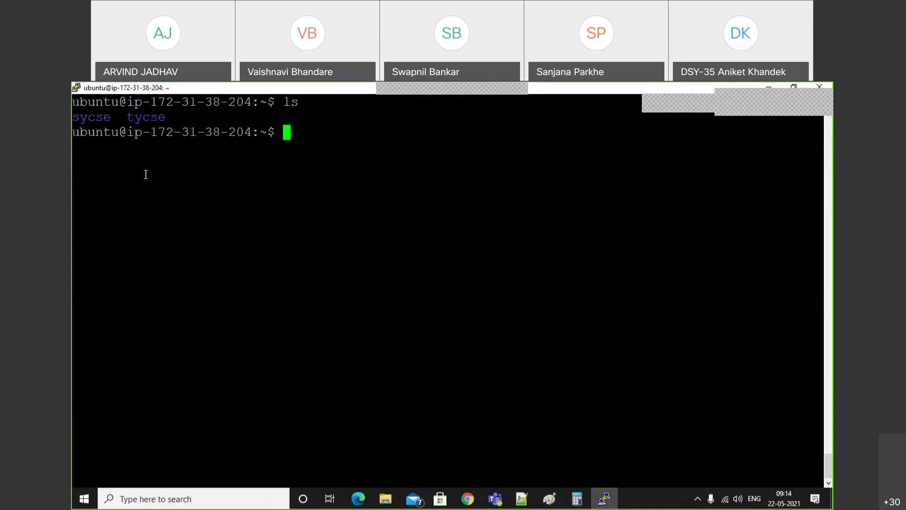
# Change into the sycse directory and list its contents.
pyautogui.write('cd s')
pyautogui.press('BackSpace')
pyautogui.press('BackSpace')
pyautogui.press('BackSpace')
pyautogui.write('d sy')
pyautogui.press('Tab')
pyautogui.press('Return')
pyautogui.write('ls')
pyautogui.press('Return')
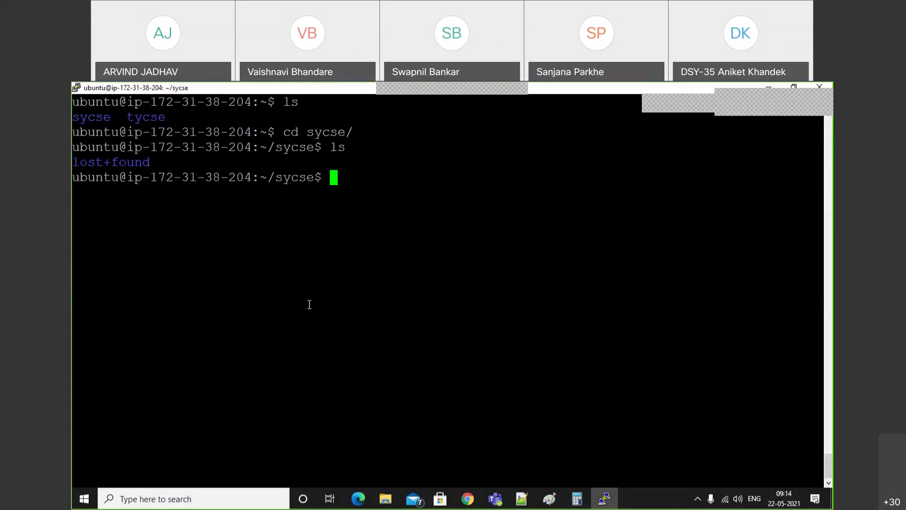
# Try to create the files backup{1..20} in the sycse directory with touch, without elevated rights.
pyautogui.write('touch backup')
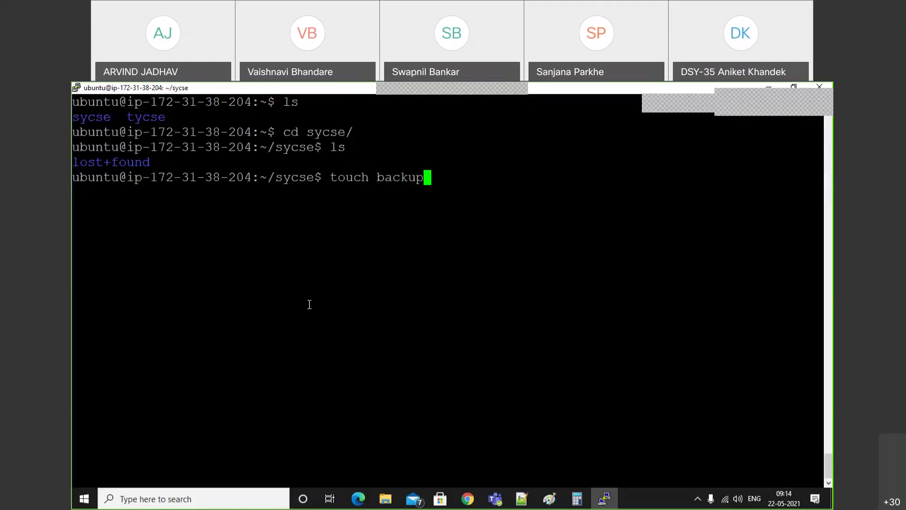
pyautogui.write('{1}')
pyautogui.press('Left')
pyautogui.write('1..20')
pyautogui.press('Right')
pyautogui.press('Return')
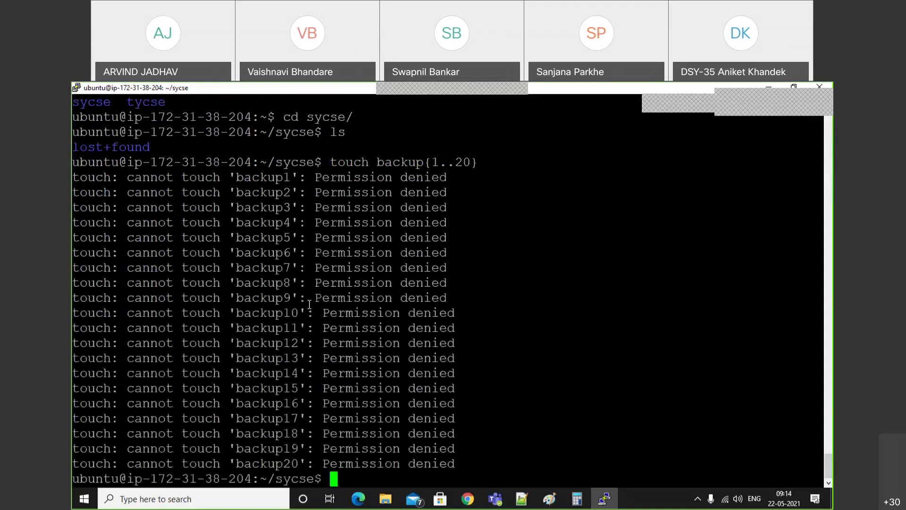
# Create the empty files backup{1..20} in the sycse directory using sudo touch.
pyautogui.press('Up')
pyautogui.hotkey('ctrl', 'Left')
pyautogui.hotkey('ctrl', 'Left')
pyautogui.hotkey('ctrl', 'Left')
pyautogui.hotkey('ctrl', 'Left')
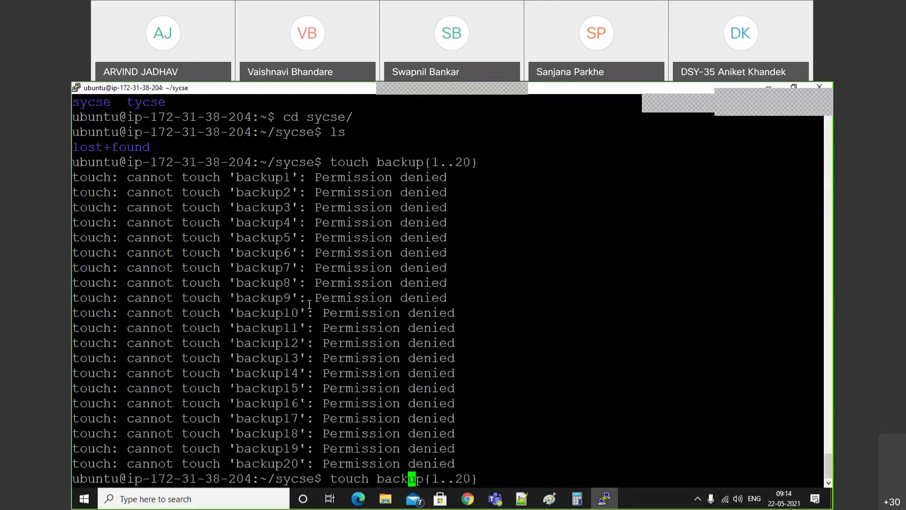
pyautogui.write('sudo')
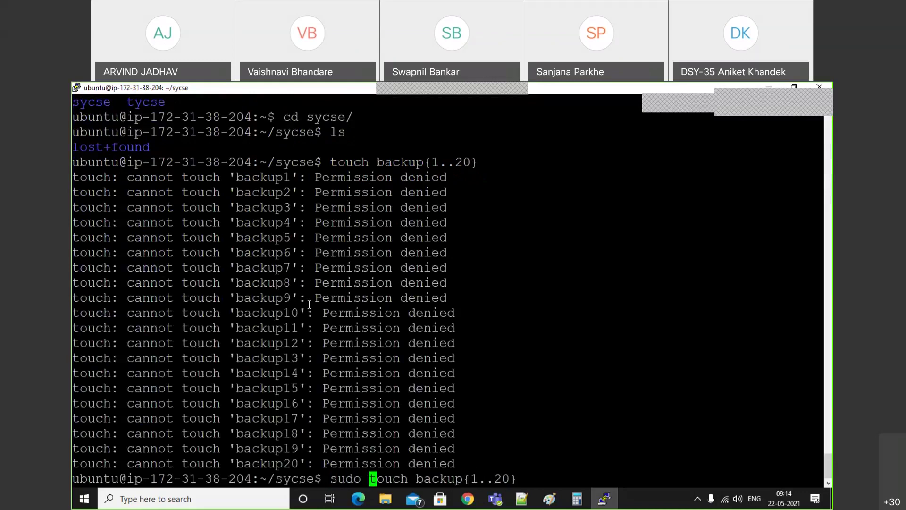
pyautogui.press('Return')
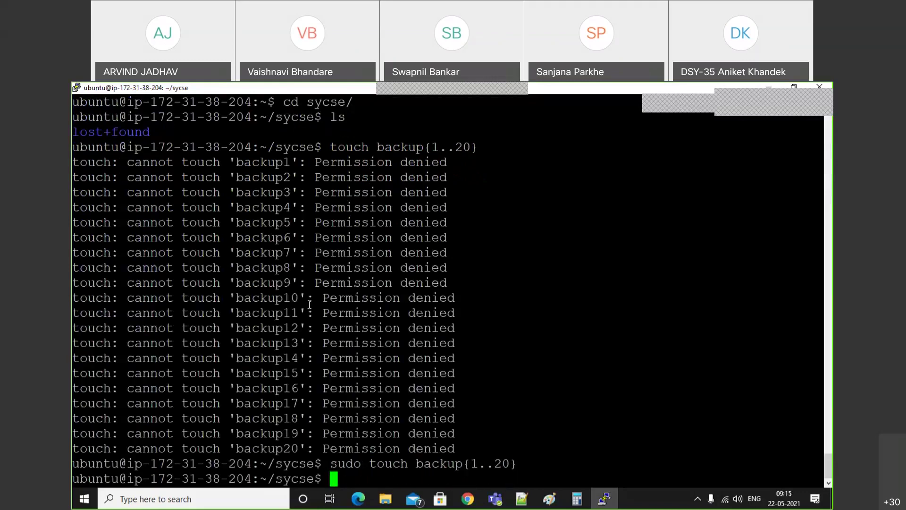
# List the sycse directory and examine the newly created backup files.
pyautogui.write('ls')
pyautogui.press('Return')
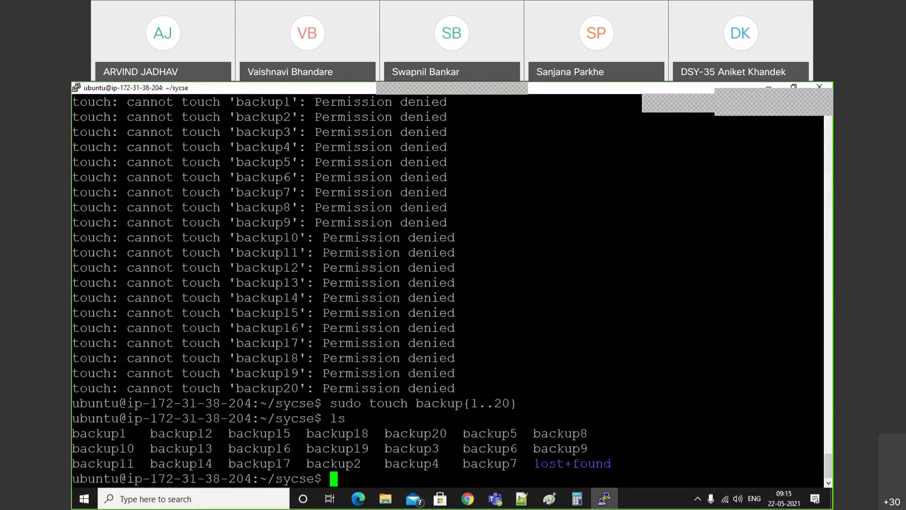
pyautogui.moveTo(71, 429); pyautogui.dragTo(525, 455)
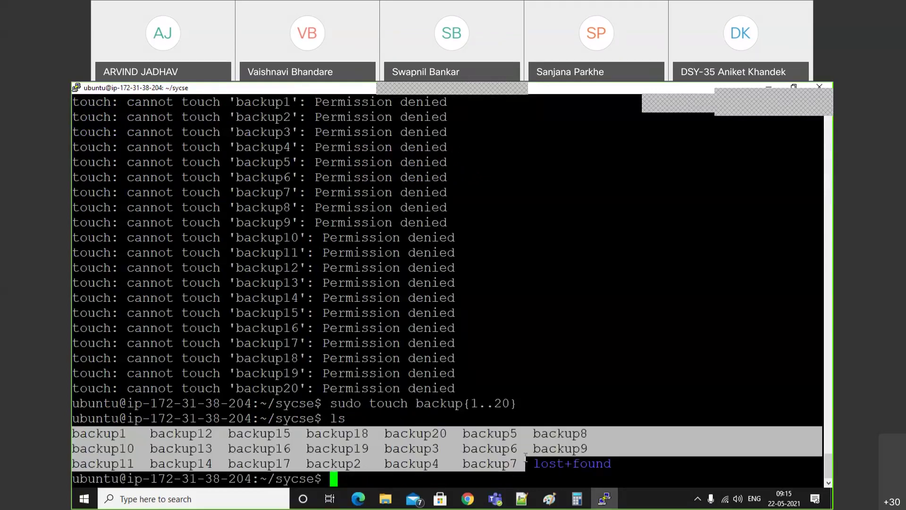
# Check the workflow diagram in Paint, return to the PuTTY terminal and list the sycse files on a cleared screen.
pyautogui.click(548, 499)
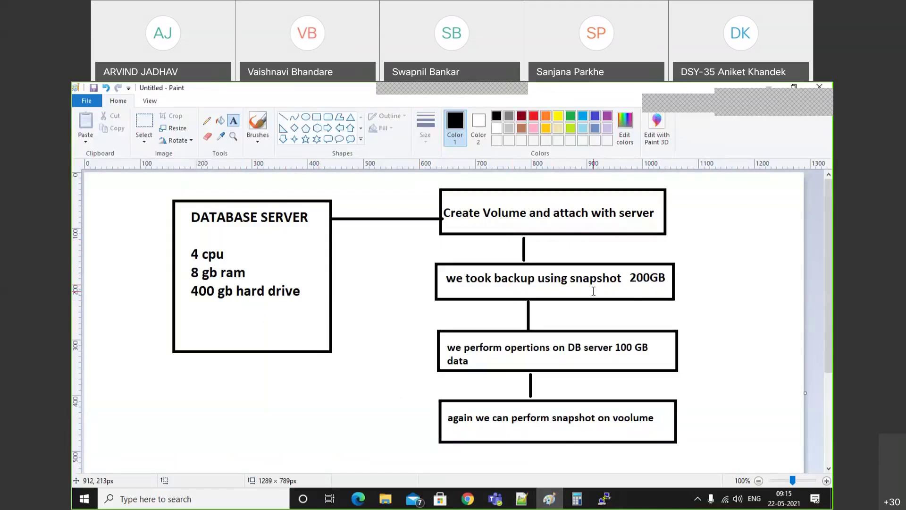
pyautogui.click(605, 499)
pyautogui.hotkey('ctrl', 'l')
pyautogui.press('Return')
pyautogui.press('Return')
pyautogui.write('ls')
pyautogui.press('Return')
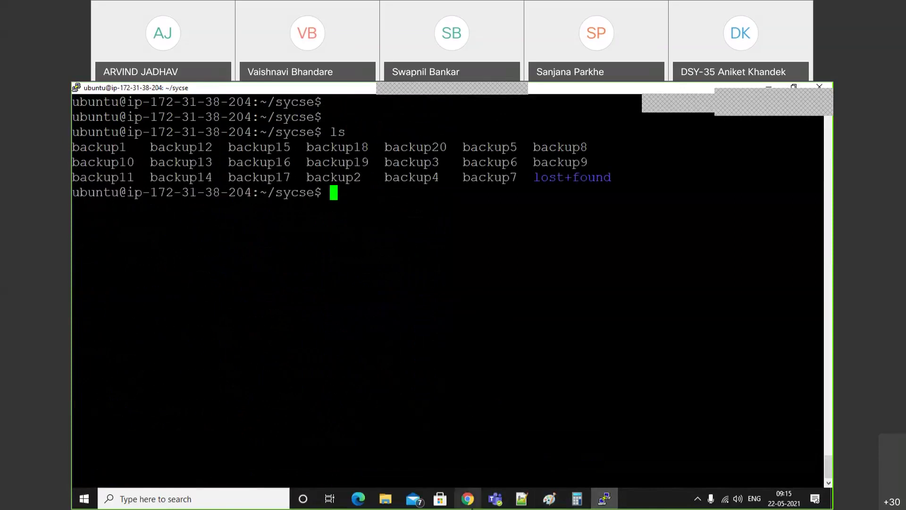
# Switch to the AWS EC2 console in Chrome and start creating an Elastic Block Store snapshot.
pyautogui.click(472, 508)
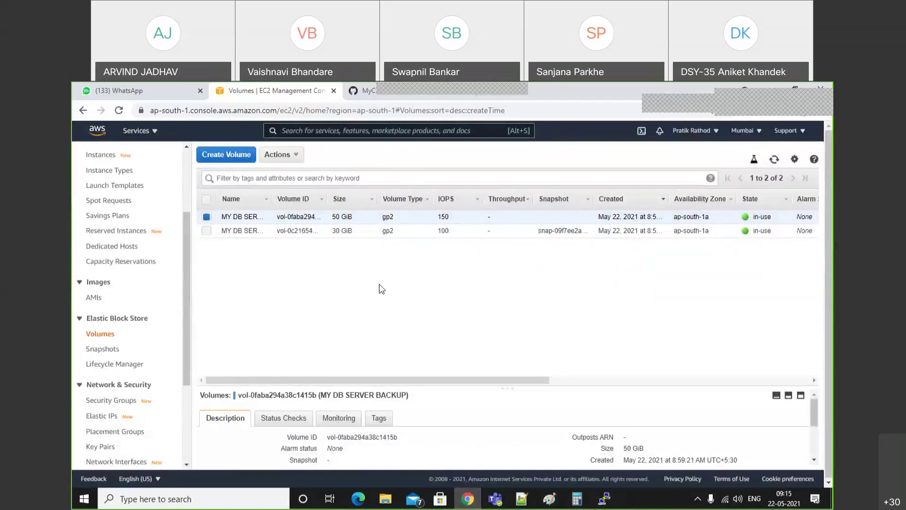
pyautogui.moveTo(189, 289); pyautogui.dragTo(200, 339)
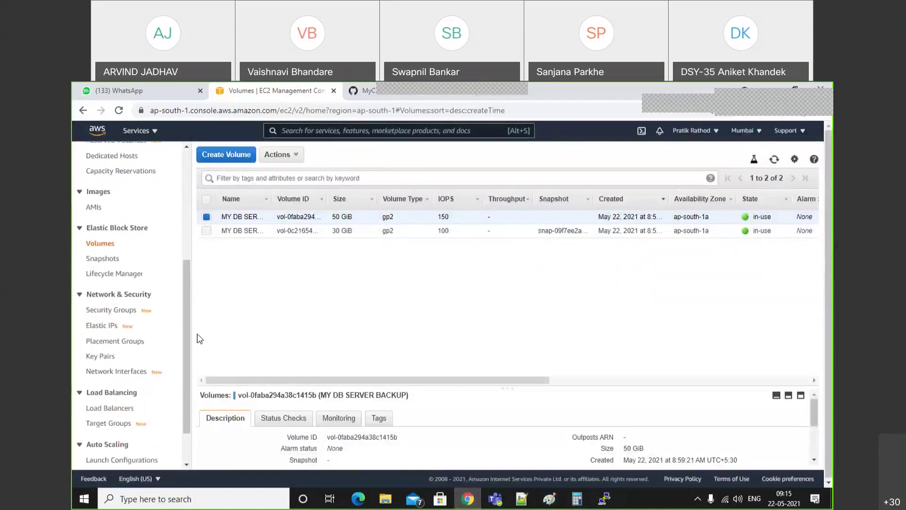
pyautogui.click(115, 263)
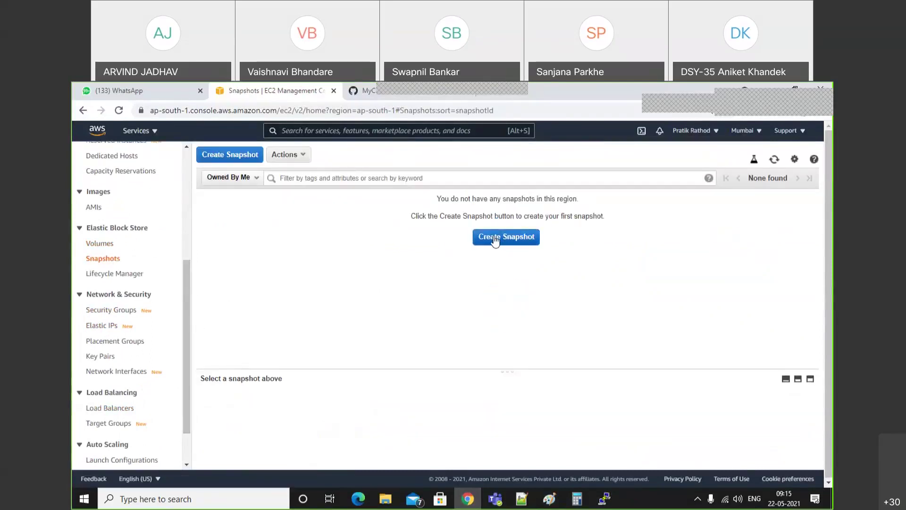
pyautogui.click(495, 241)
# Choose the MY DB SERVER BACKUP volume as the source of the snapshot.
pyautogui.click(333, 239)
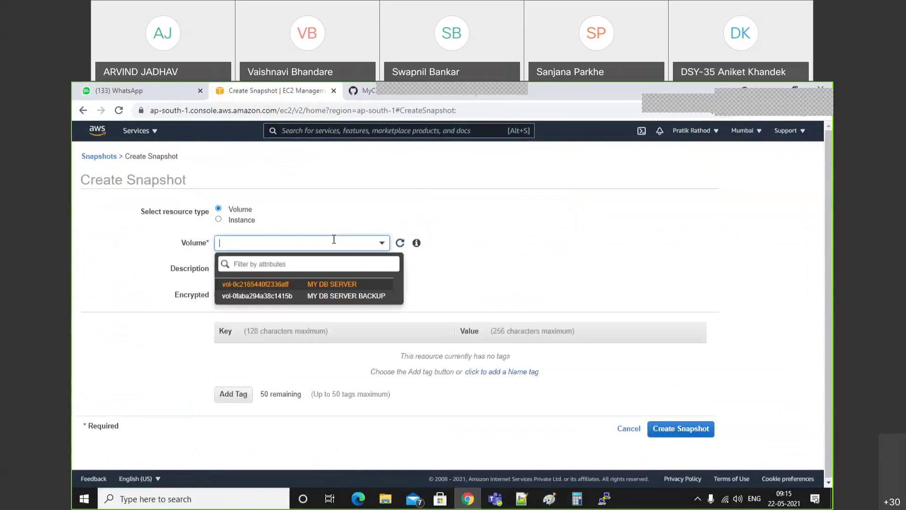
pyautogui.click(331, 297)
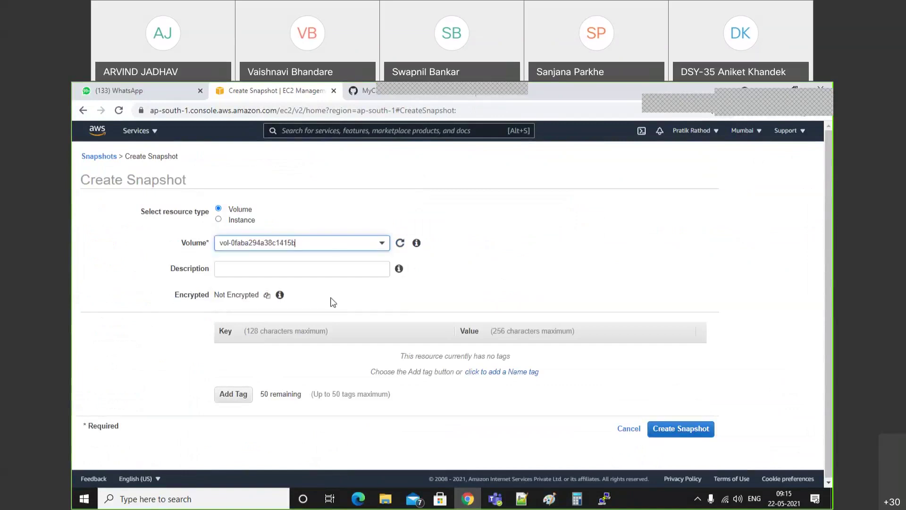
pyautogui.scroll(-1, 783, 329)
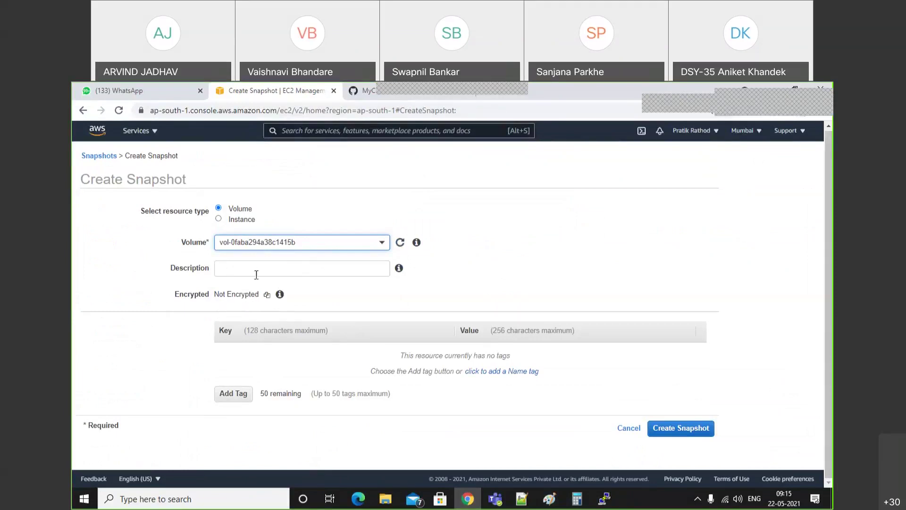
pyautogui.click(384, 247)
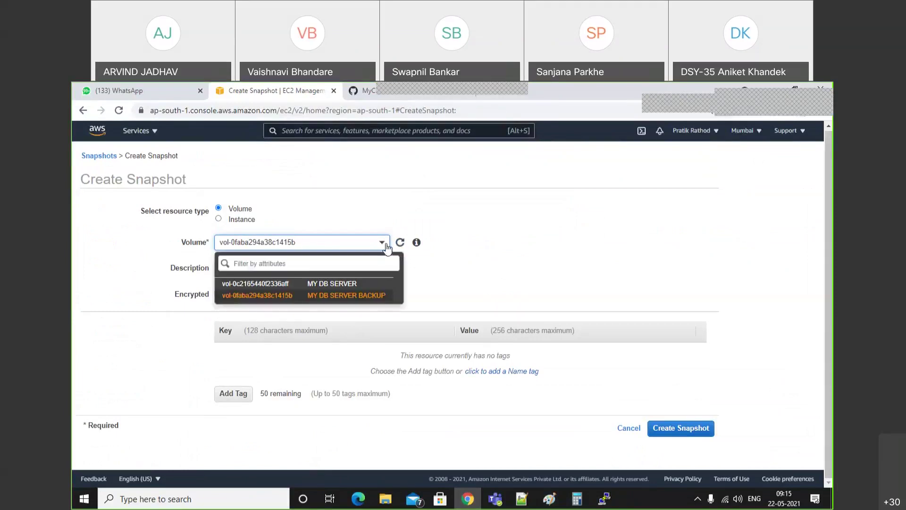
pyautogui.click(379, 299)
# Set the snapshot description to "backup", create the snapshot and return to the snapshot list.
pyautogui.click(281, 271)
pyautogui.write('backup')
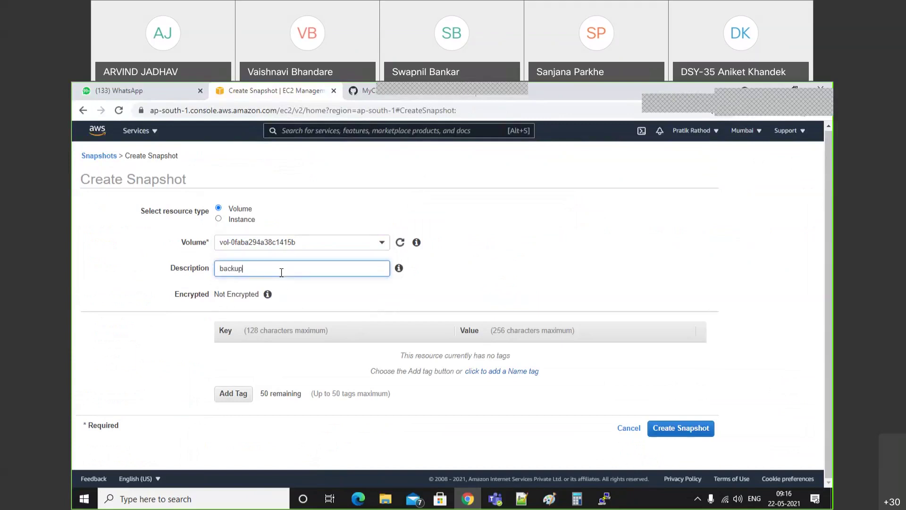
pyautogui.click(708, 430)
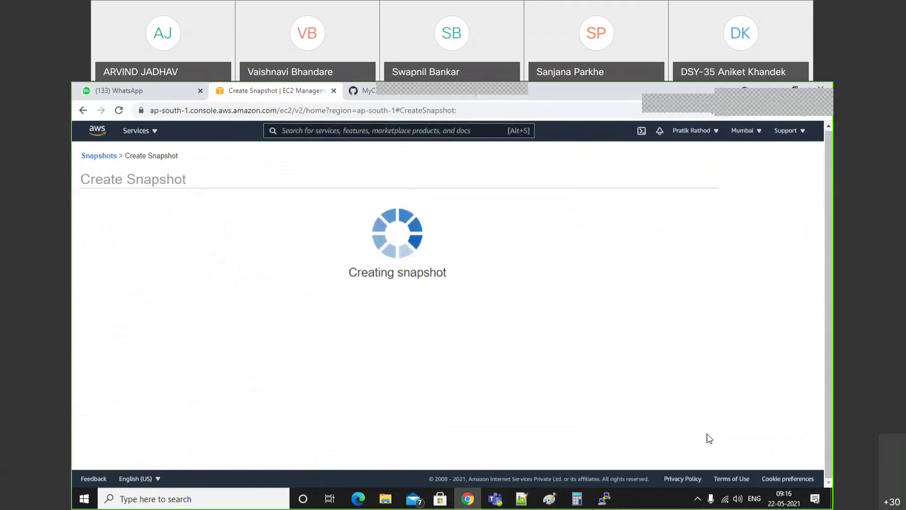
pyautogui.click(538, 269)
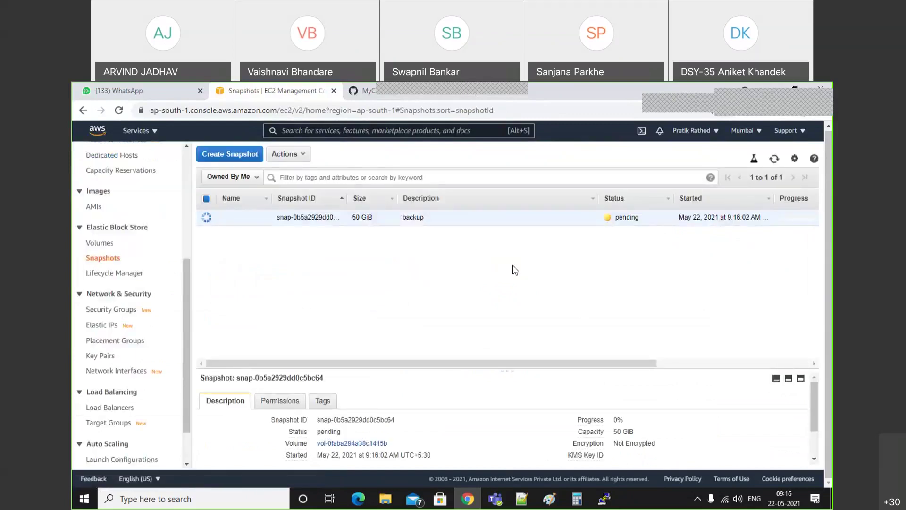
# Review the backup files in the PuTTY terminal, the snapshot in the AWS console and the workflow diagram in Paint.
pyautogui.click(610, 501)
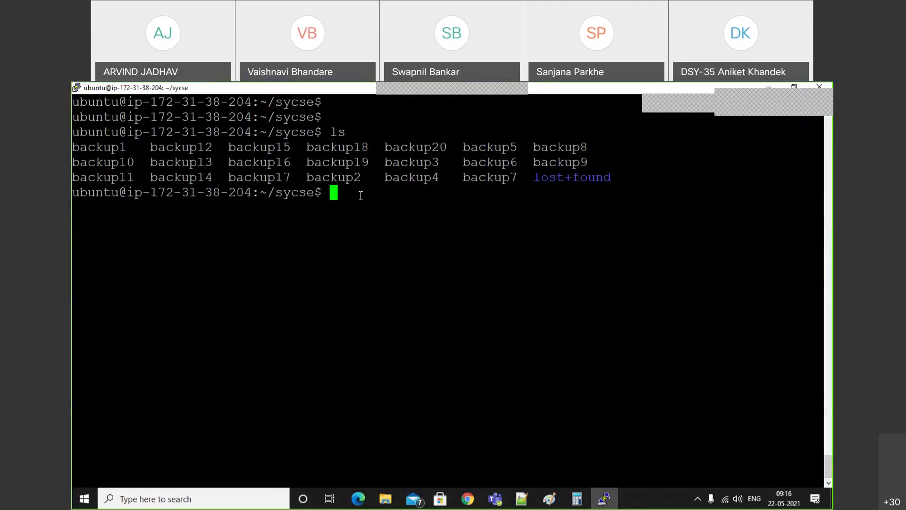
pyautogui.hotkey('alt', 'Tab')
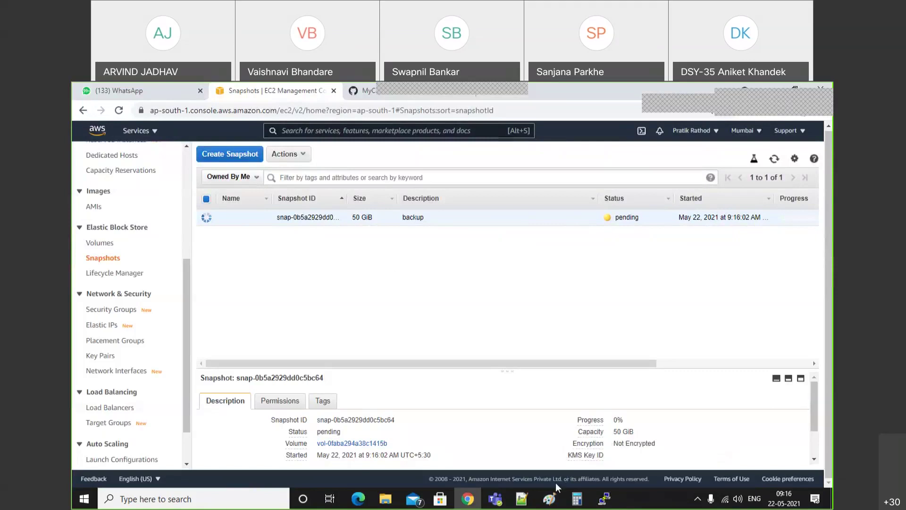
pyautogui.click(548, 504)
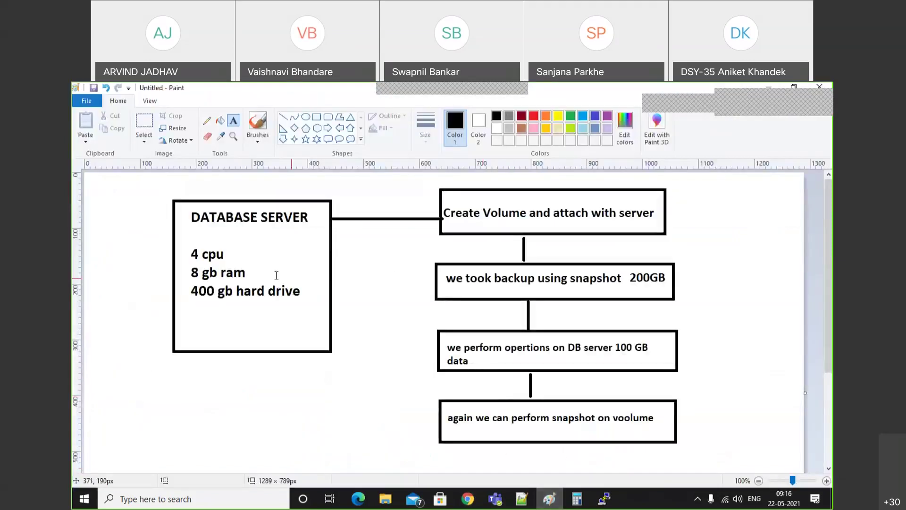
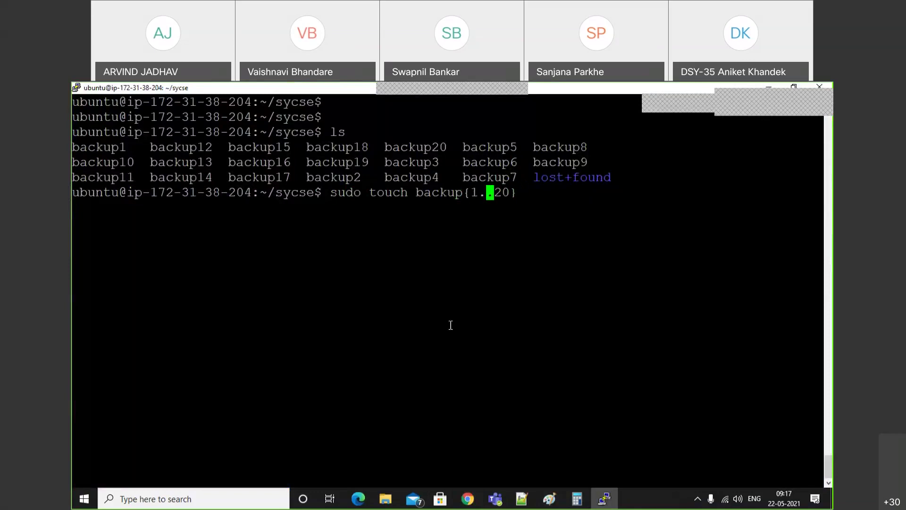
# Complete the command as sudo touch backup{21-30}, run it and list the folder's files.
pyautogui.press('BackSpace')
pyautogui.press('BackSpace')
pyautogui.press('BackSpace')
pyautogui.press('BackSpace')
pyautogui.press('BackSpace')
pyautogui.write('21-30')
pyautogui.press('Return')
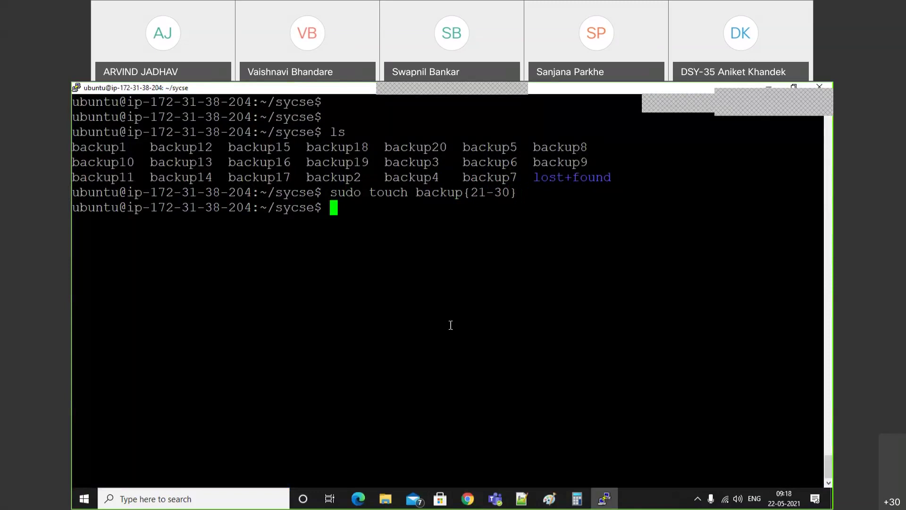
pyautogui.write('ls')
pyautogui.press('Return')
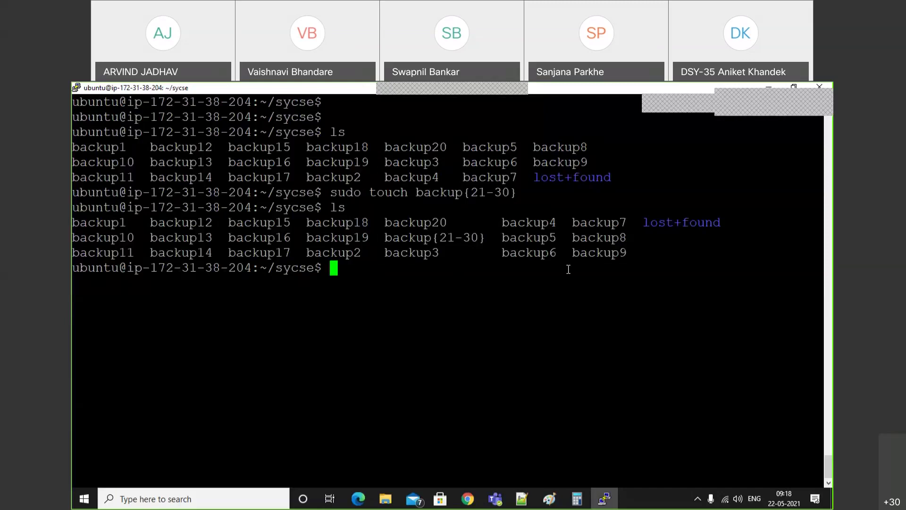
# Try to remove the file backup{21-30} with rm without sudo, answering y to the removal question.
pyautogui.write('ls')
pyautogui.press('BackSpace')
pyautogui.press('BackSpace')
pyautogui.write('rm backup')
pyautogui.press('Tab')
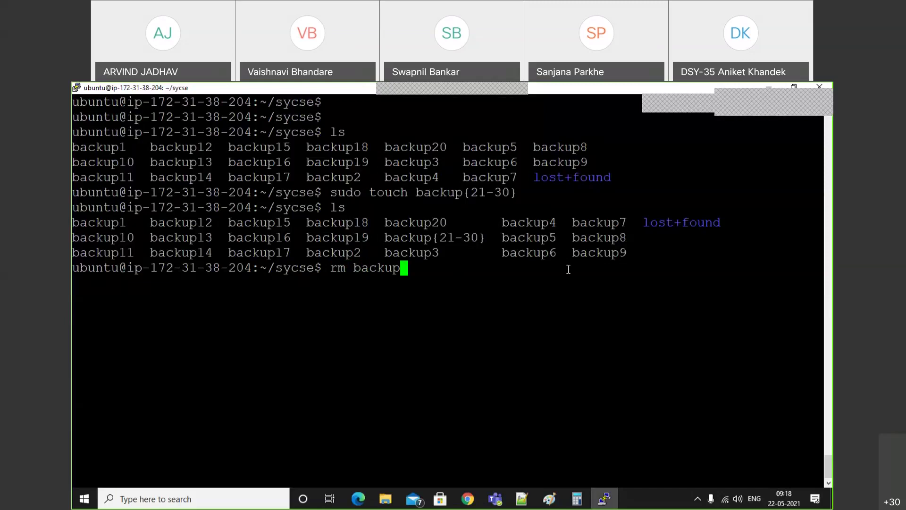
pyautogui.write('{')
pyautogui.press('Tab')
pyautogui.press('Return')
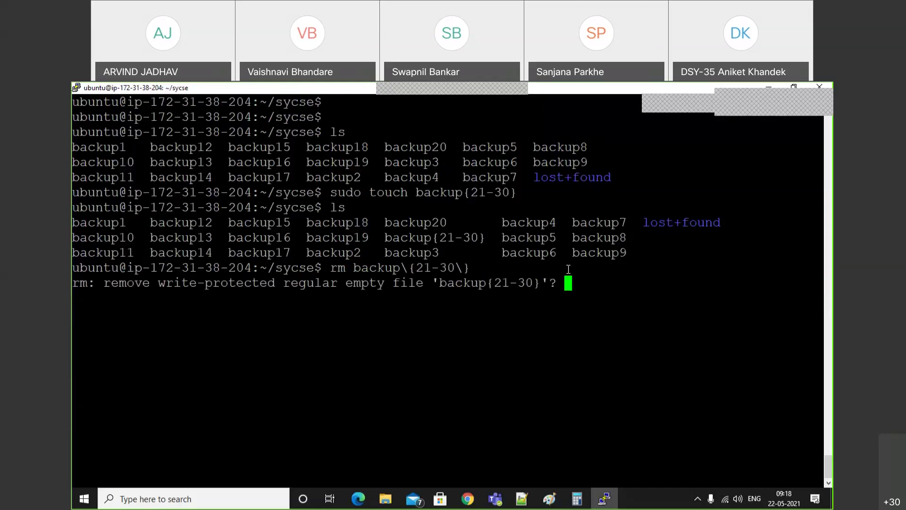
pyautogui.write('y')
pyautogui.press('Return')
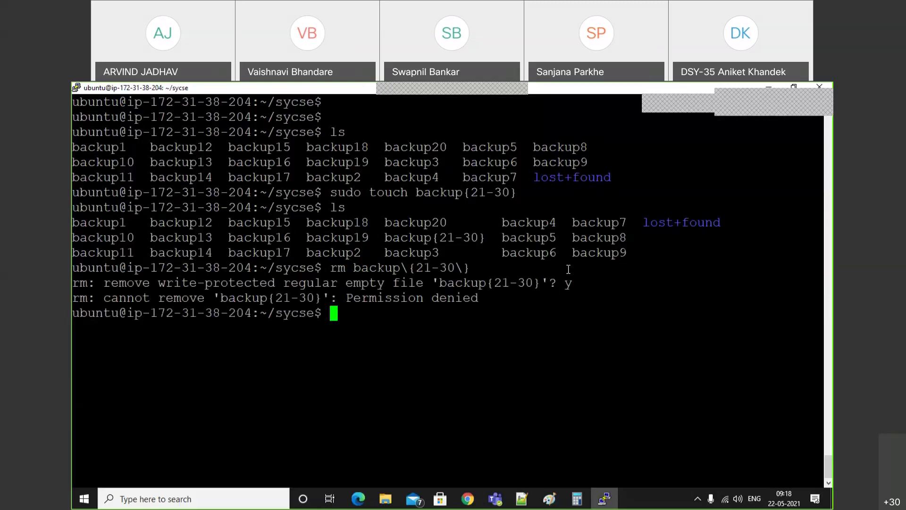
# Remove the file backup{21-30} with sudo rm and list the folder again.
pyautogui.press('Up')
pyautogui.press('Left')
pyautogui.press('Left')
pyautogui.press('Left')
pyautogui.press('Left')
pyautogui.press('Left')
pyautogui.press('Left')
pyautogui.press('Left')
pyautogui.press('Left')
pyautogui.press('Left')
pyautogui.press('Left')
pyautogui.press('Left')
pyautogui.press('Left')
pyautogui.press('Left')
pyautogui.press('Left')
pyautogui.press('Left')
pyautogui.press('Left')
pyautogui.press('Left')
pyautogui.press('Left')
pyautogui.write('sudo')
pyautogui.press('Return')
pyautogui.press('Up')
pyautogui.press('Down')
pyautogui.write('ls')
pyautogui.press('Return')
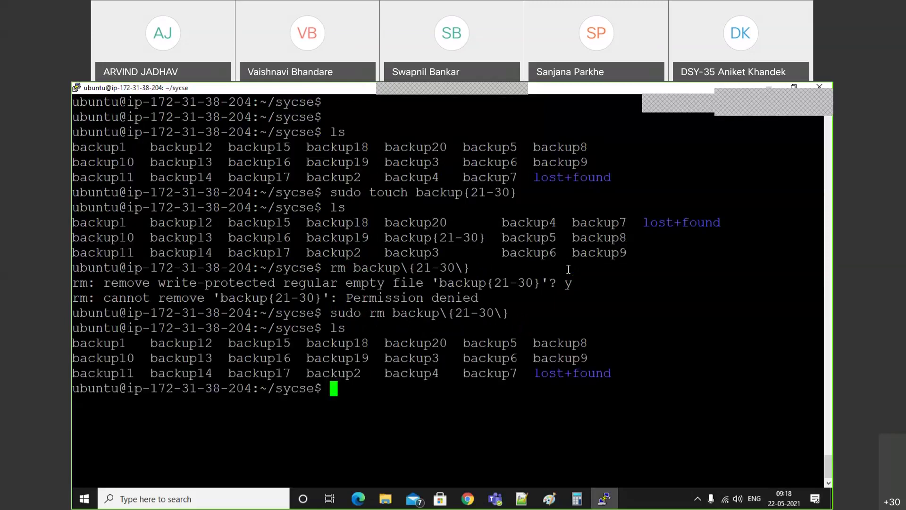
# Clear the terminal and try to create the numbered files with sudo touch{21..30}.
pyautogui.hotkey('ctrl', 'l')
pyautogui.press('Return')
pyautogui.press('Return')
pyautogui.press('Return')
pyautogui.write('t')
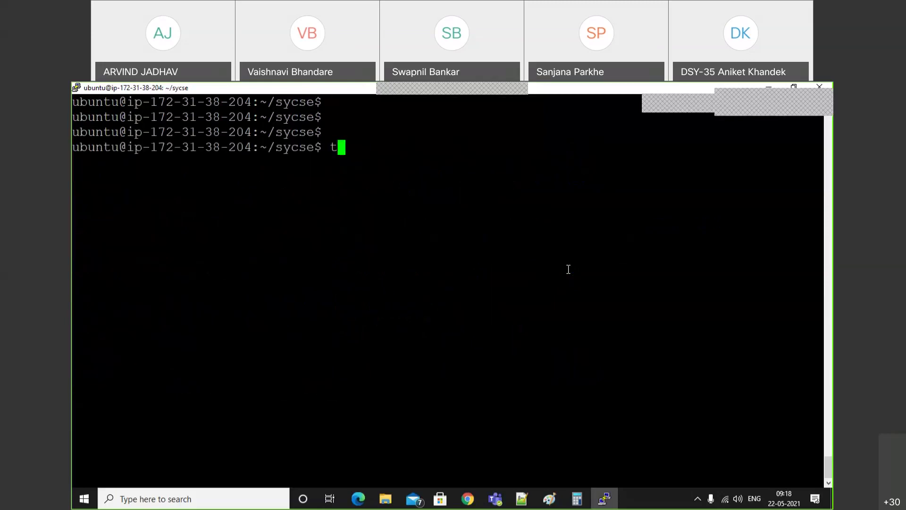
pyautogui.press('BackSpace')
pyautogui.write('sudo touch{21}')
pyautogui.press('Left')
pyautogui.write('21')
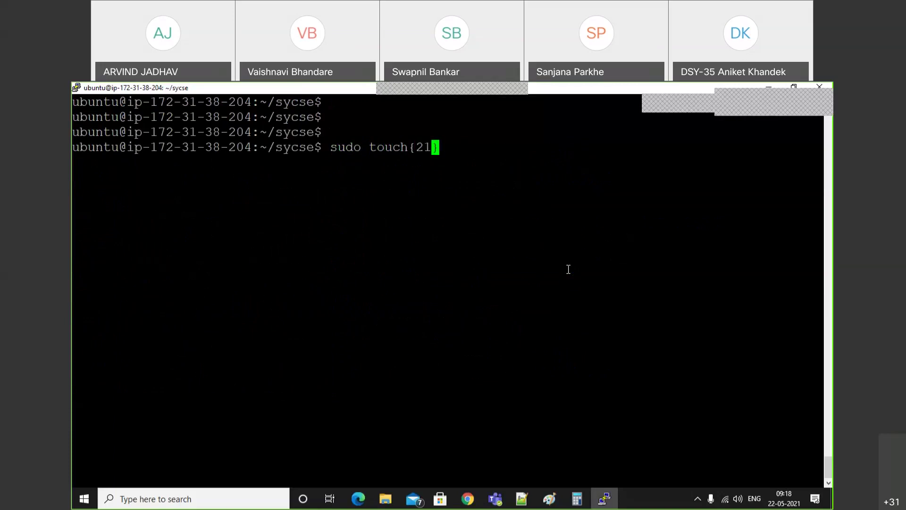
pyautogui.write('..30')
pyautogui.press('Return')
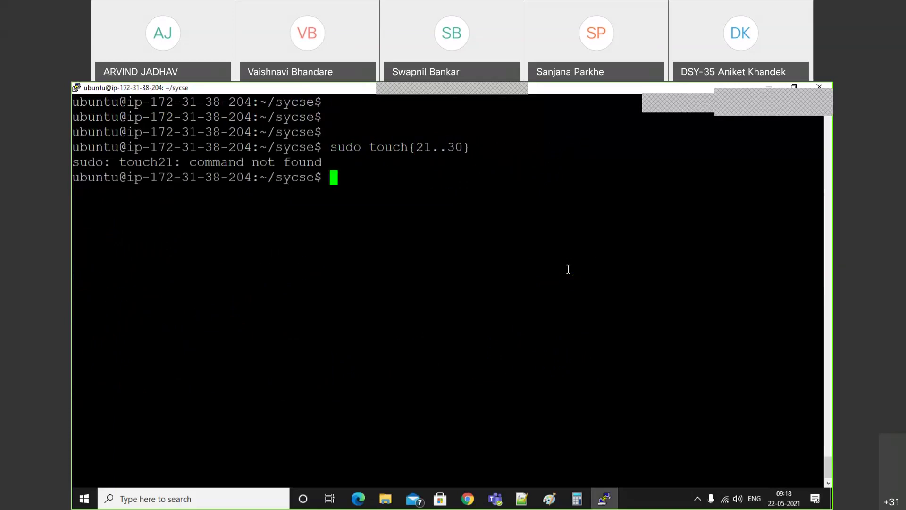
pyautogui.press('Up')
pyautogui.press('Left')
pyautogui.press('Left')
pyautogui.press('Left')
pyautogui.press('Left')
pyautogui.press('Left')
pyautogui.press('Right')
pyautogui.press('Right')
pyautogui.press('Right')
pyautogui.press('Right')
pyautogui.press('Right')
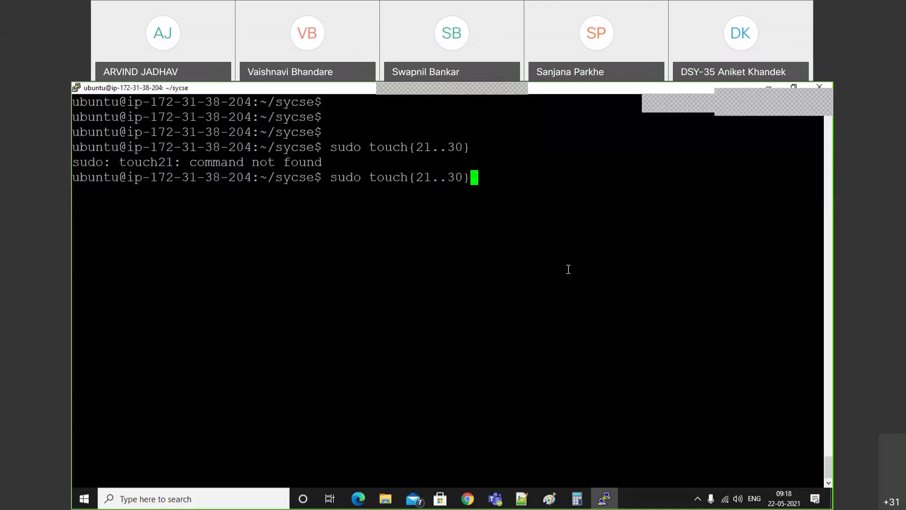
pyautogui.press('BackSpace')
pyautogui.press('BackSpace')
pyautogui.press('BackSpace')
pyautogui.press('BackSpace')
pyautogui.press('BackSpace')
pyautogui.press('BackSpace')
pyautogui.press('BackSpace')
pyautogui.press('BackSpace')
pyautogui.press('BackSpace')
pyautogui.press('BackSpace')
pyautogui.press('BackSpace')
pyautogui.press('BackSpace')
pyautogui.press('BackSpace')
pyautogui.press('BackSpace')
pyautogui.press('BackSpace')
pyautogui.press('BackSpace')
pyautogui.press('BackSpace')
pyautogui.press('BackSpace')
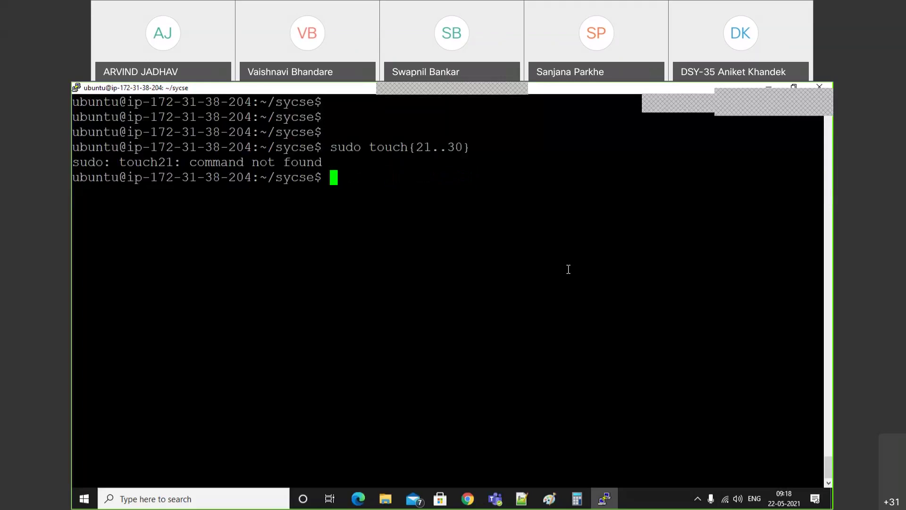
# Create the files backup21 to backup30 with sudo touch backup{21..30} and list the folder.
pyautogui.write('sudo')
pyautogui.press('Up')
pyautogui.press('Up')
pyautogui.press('Up')
pyautogui.press('Left')
pyautogui.press('Left')
pyautogui.press('Left')
pyautogui.press('BackSpace')
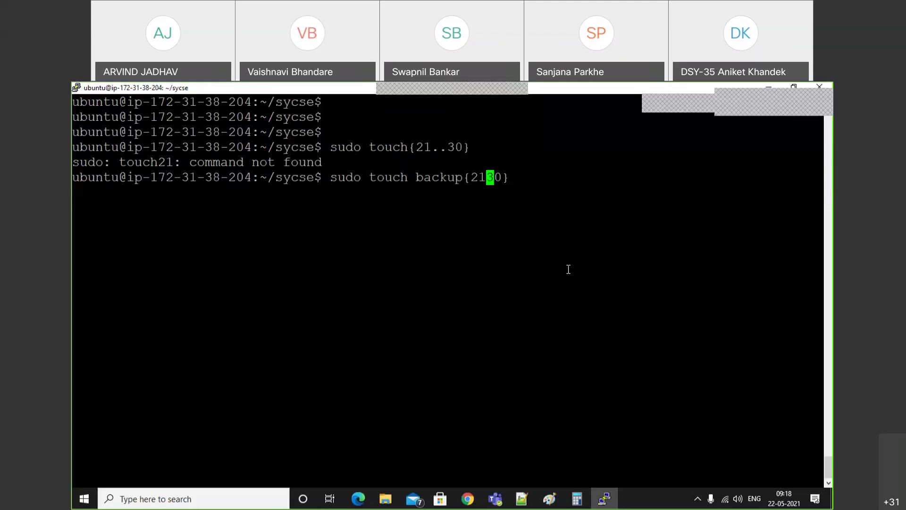
pyautogui.write('..')
pyautogui.press('BackSpace')
pyautogui.press('BackSpace')
pyautogui.write('..')
pyautogui.press('Right')
pyautogui.press('Right')
pyautogui.press('Right')
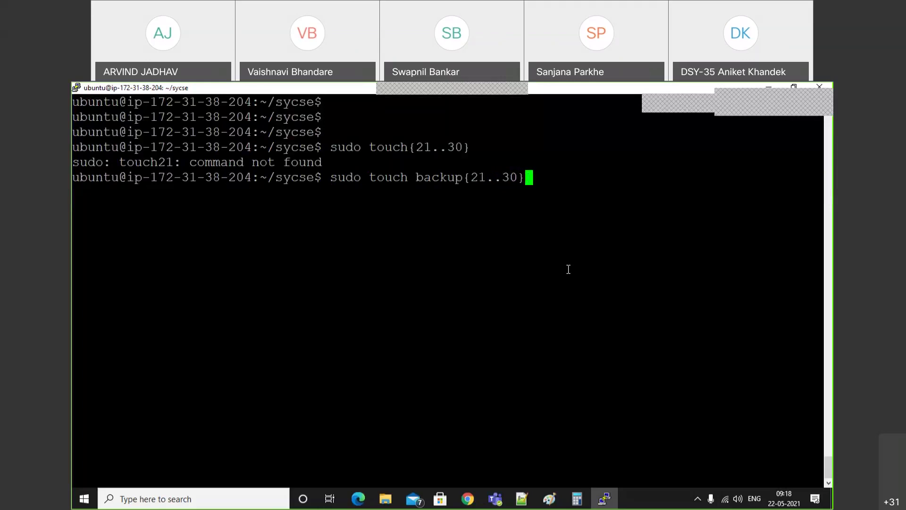
pyautogui.press('Return')
pyautogui.write('ls')
pyautogui.press('Return')
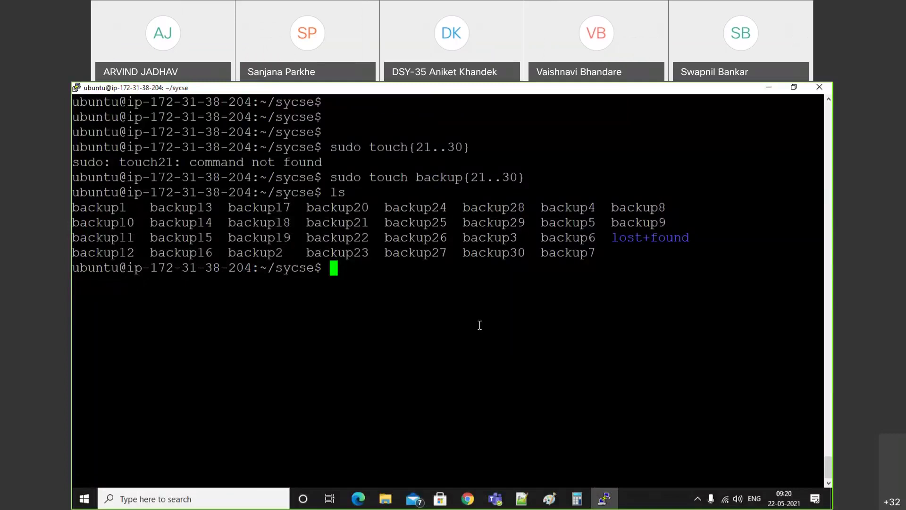
# Highlight the backup file listing in the PuTTY terminal and compare it with the snapshot in the EC2 console in Chrome.
pyautogui.moveTo(73, 207); pyautogui.dragTo(596, 251)
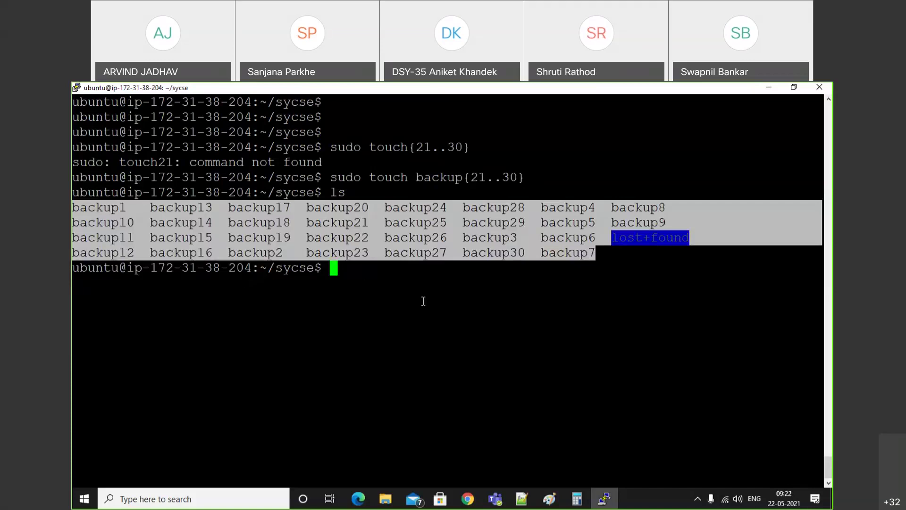
pyautogui.click(469, 499)
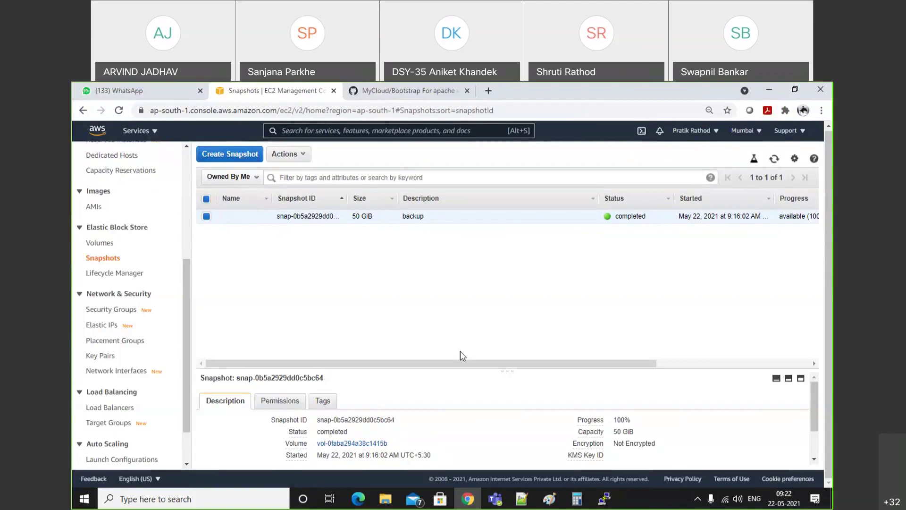
pyautogui.click(603, 500)
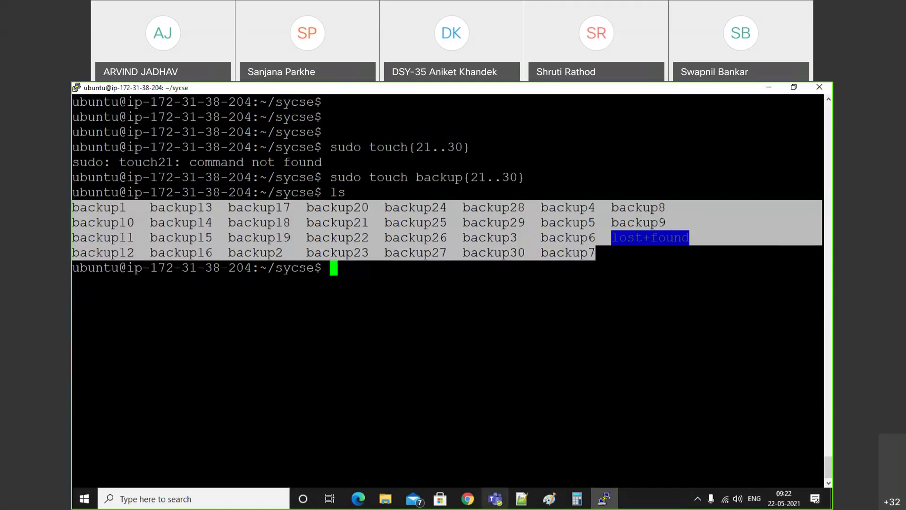
pyautogui.moveTo(503, 507)
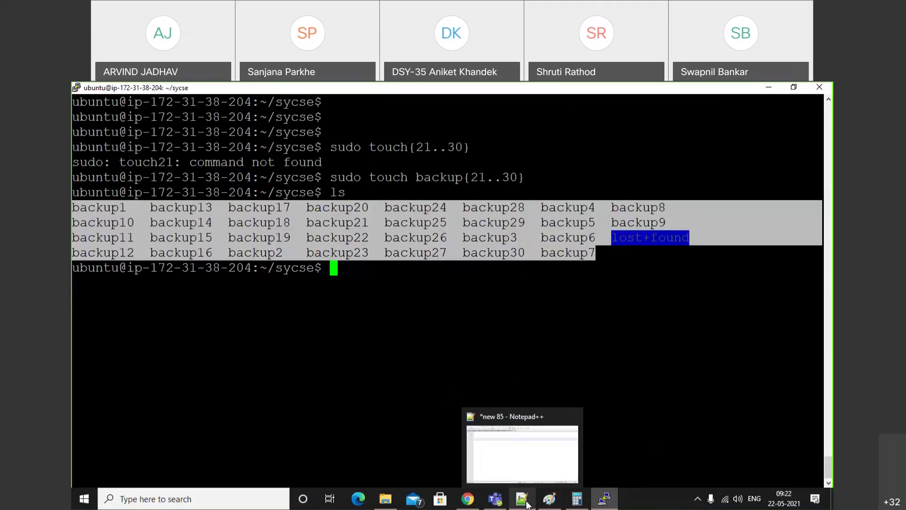
# Switch to the EC2 console in Chrome and create a snapshot of the MY DB SERVER volume with the description "backup2".
pyautogui.click(467, 499)
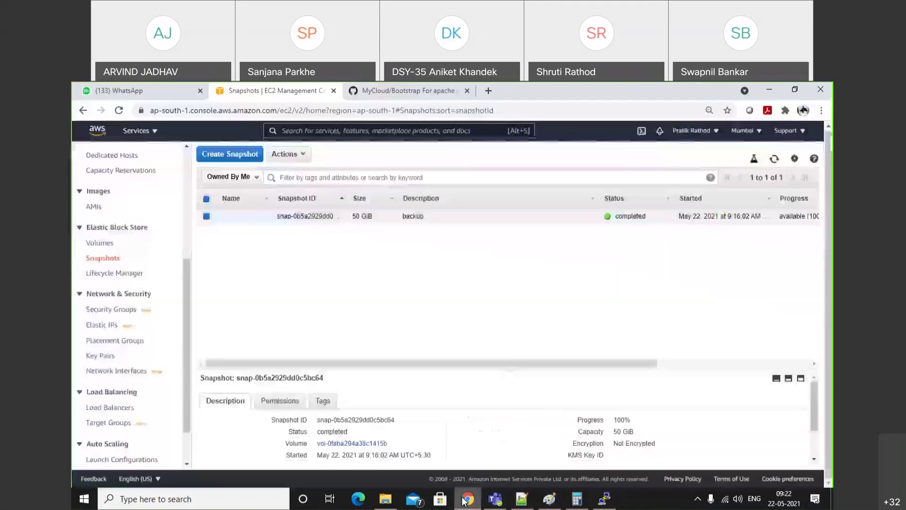
pyautogui.click(231, 160)
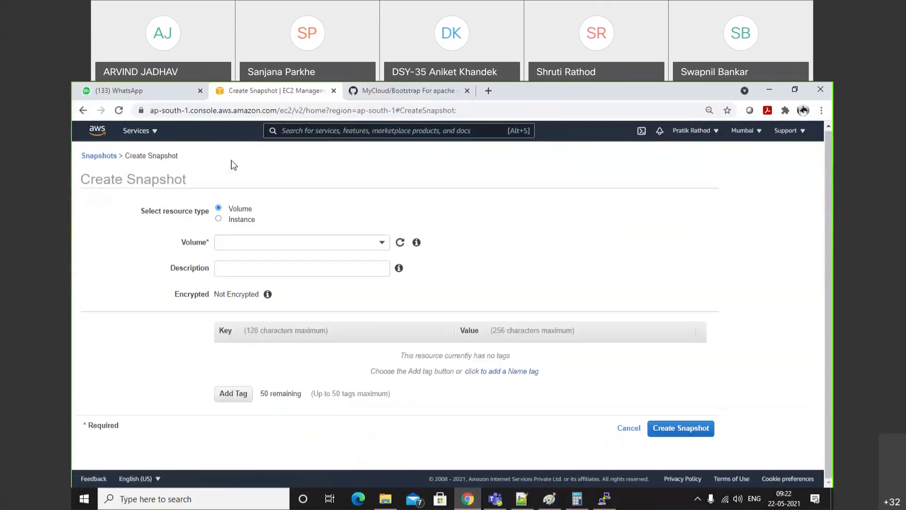
pyautogui.click(248, 242)
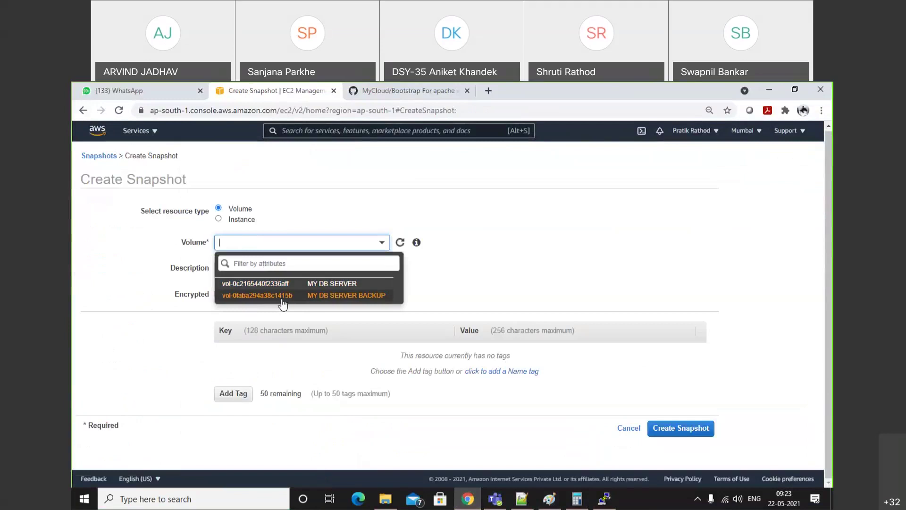
pyautogui.click(265, 281)
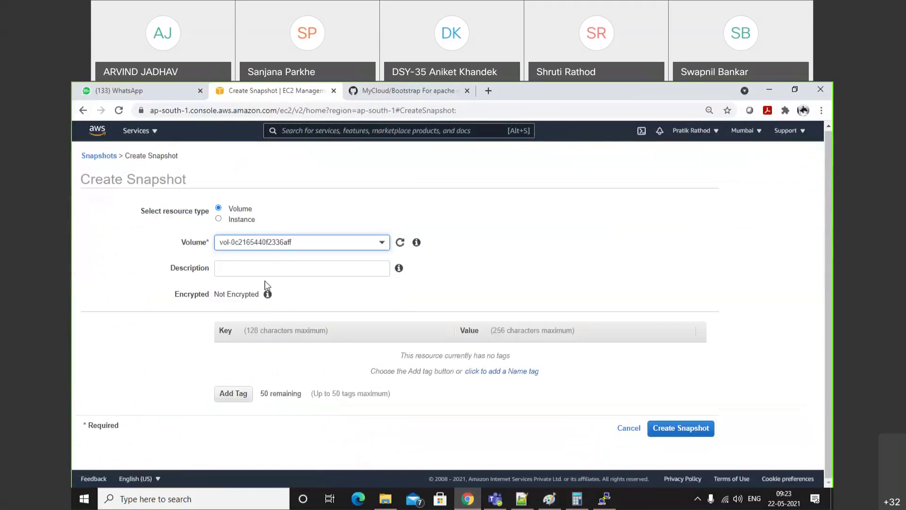
pyautogui.click(258, 273)
pyautogui.write('backup2')
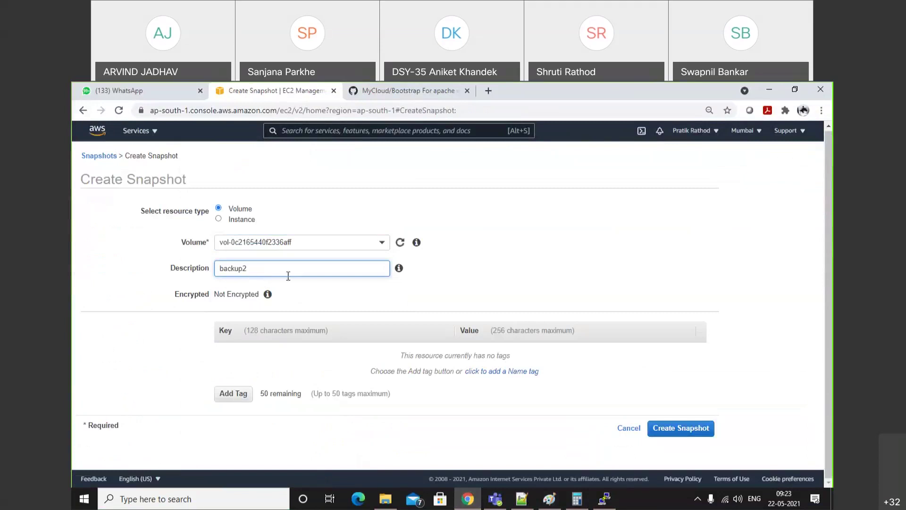
pyautogui.click(657, 428)
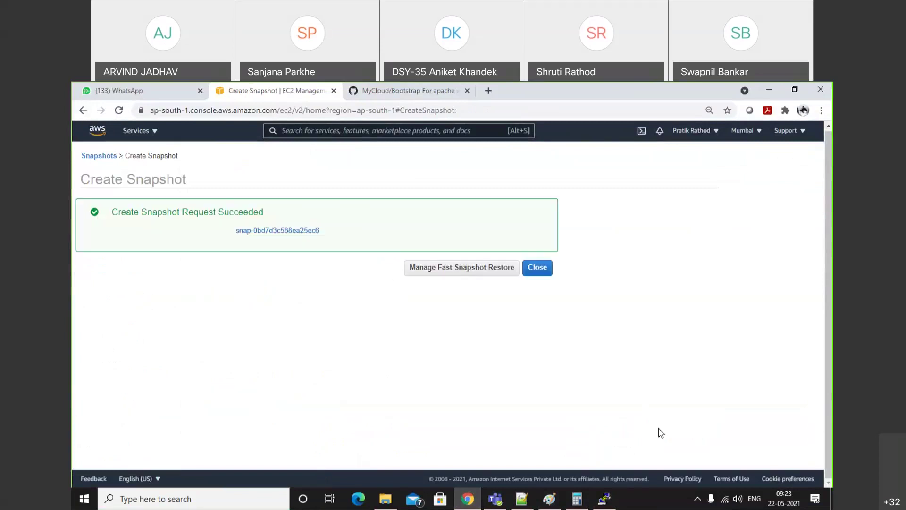
pyautogui.click(538, 270)
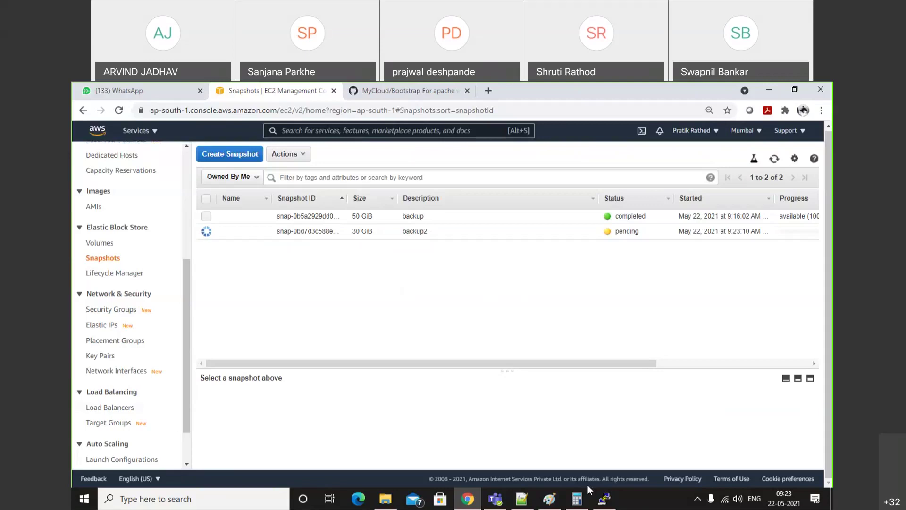
# Switch to the PuTTY terminal, clear the text highlight and review the backup file listing.
pyautogui.moveTo(606, 502)
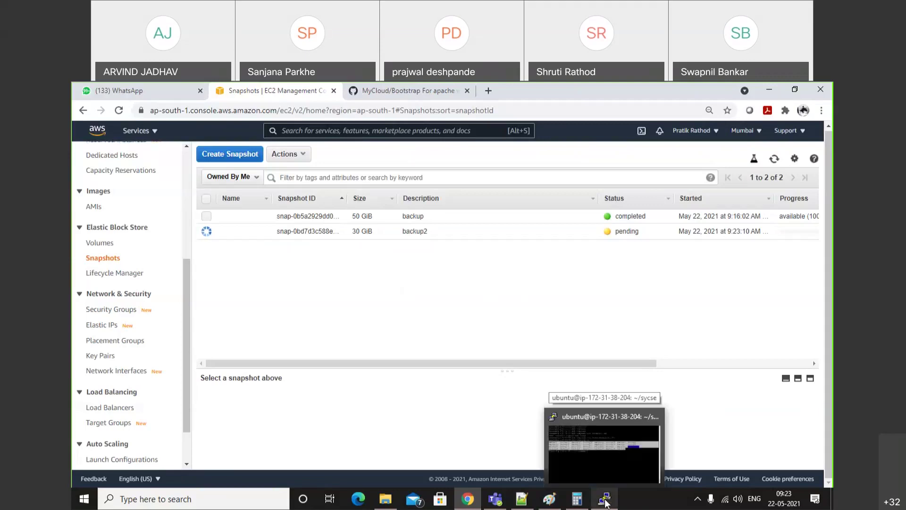
pyautogui.click(606, 502)
pyautogui.click(504, 322)
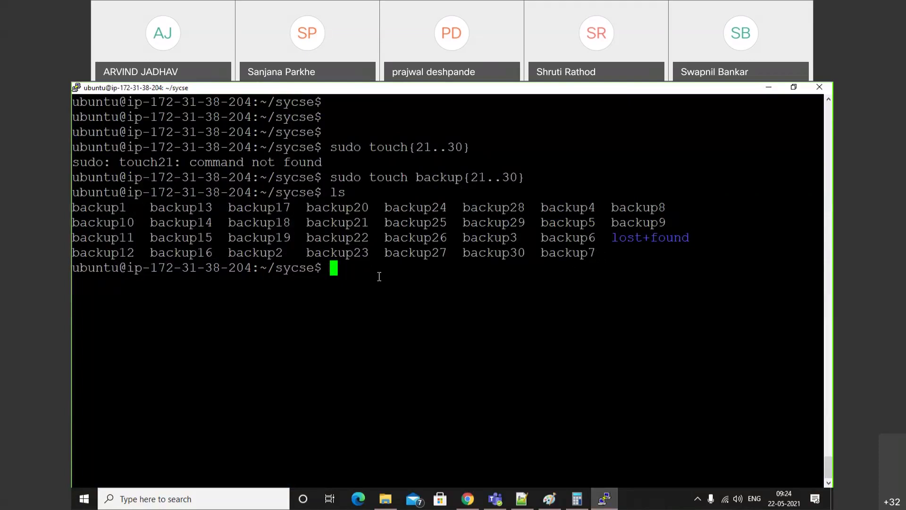
# Switch back to the EC2 console in Chrome and delete the snapshot described as "backup2".
pyautogui.hotkey('alt', 'Tab')
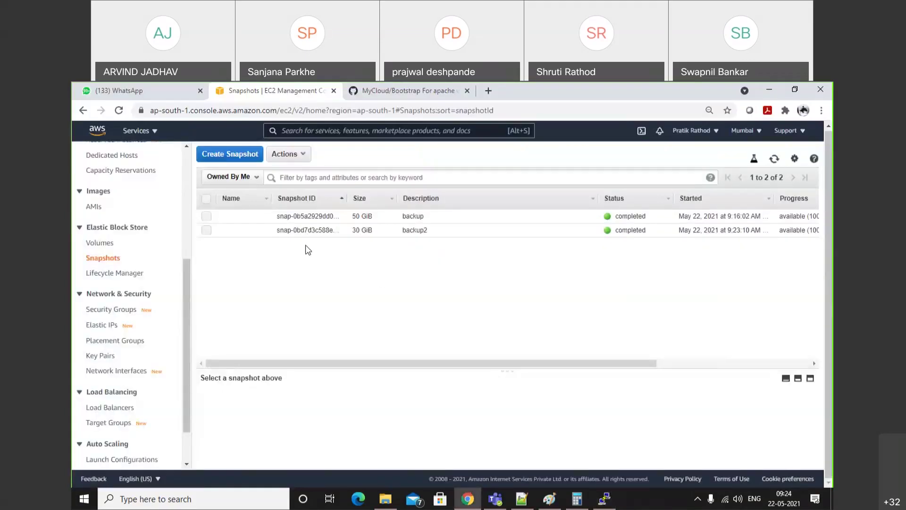
pyautogui.click(207, 231)
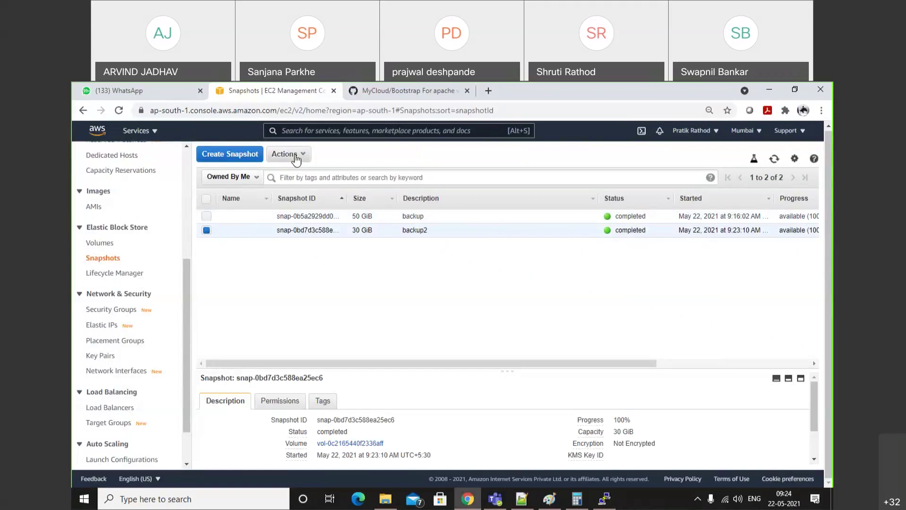
pyautogui.click(307, 155)
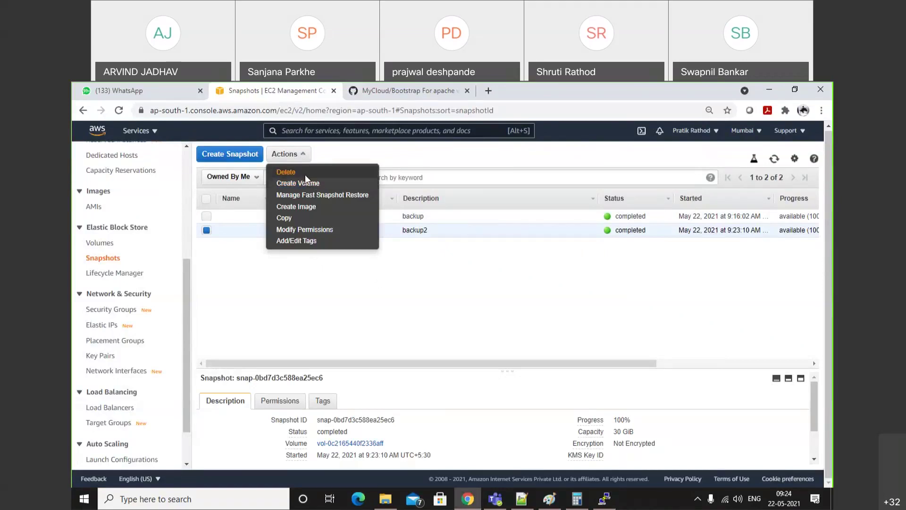
pyautogui.click(305, 173)
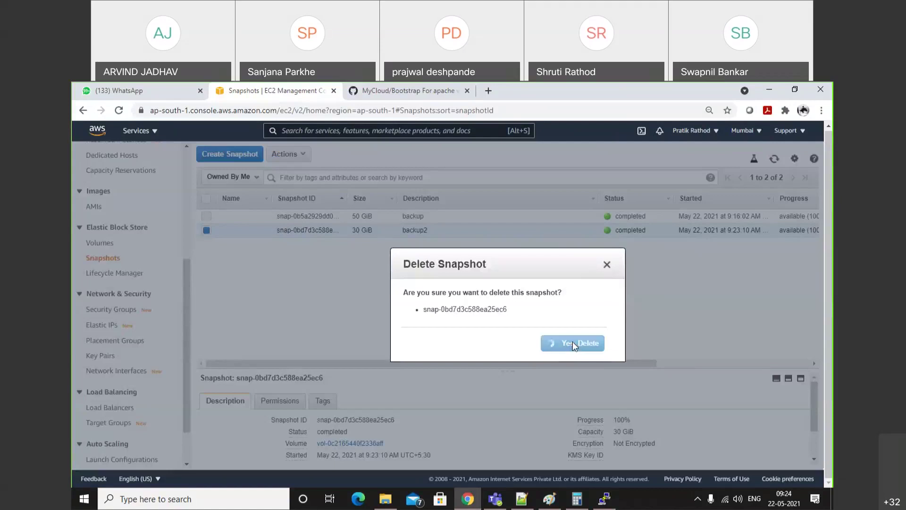
pyautogui.click(573, 343)
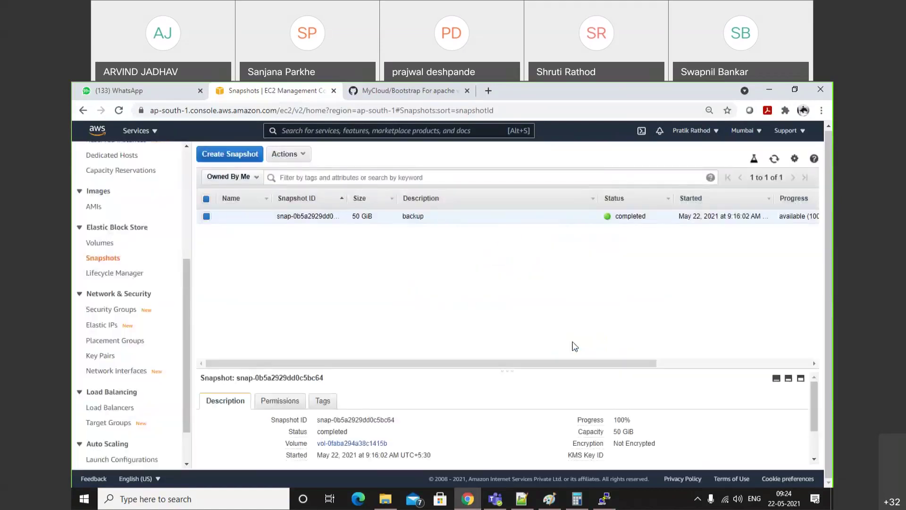
# Review the permission settings and the Fast Snapshot Restore availability zones of the "backup" snapshot without changing them.
pyautogui.click(299, 166)
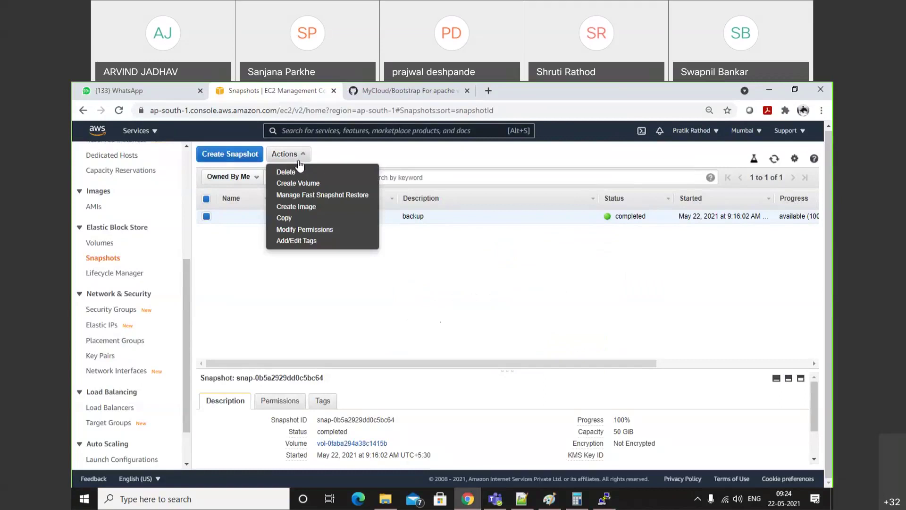
pyautogui.click(323, 230)
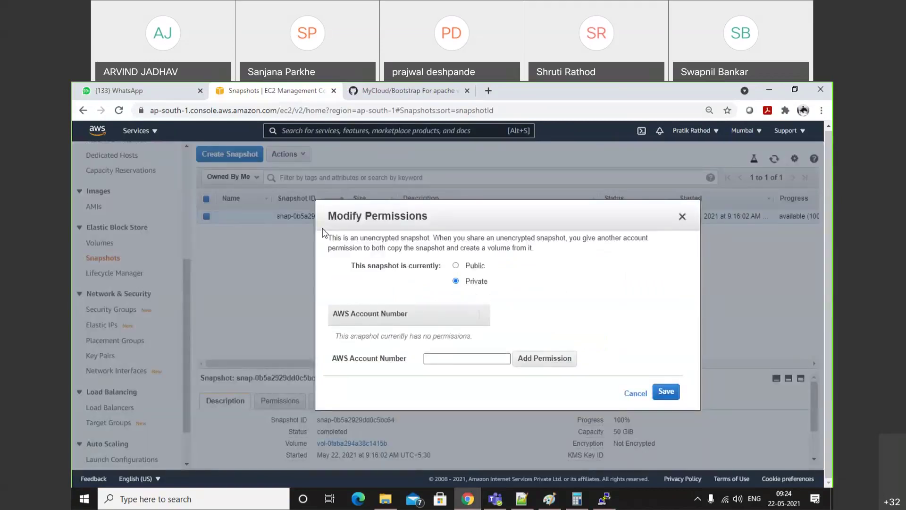
pyautogui.click(637, 393)
pyautogui.click(286, 153)
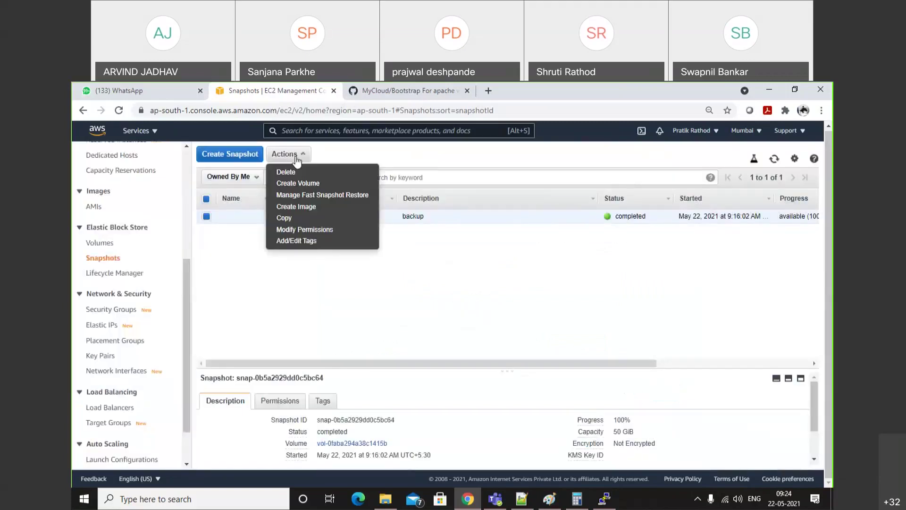
pyautogui.click(314, 196)
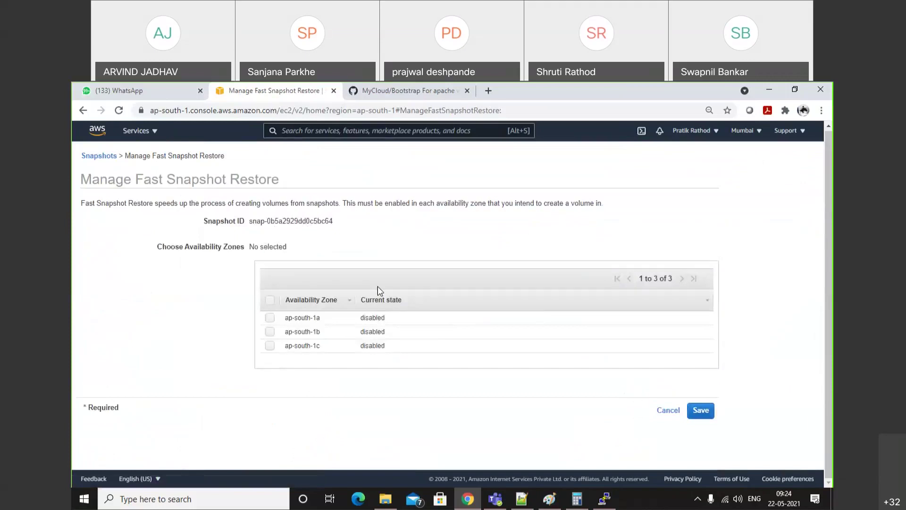
pyautogui.click(83, 109)
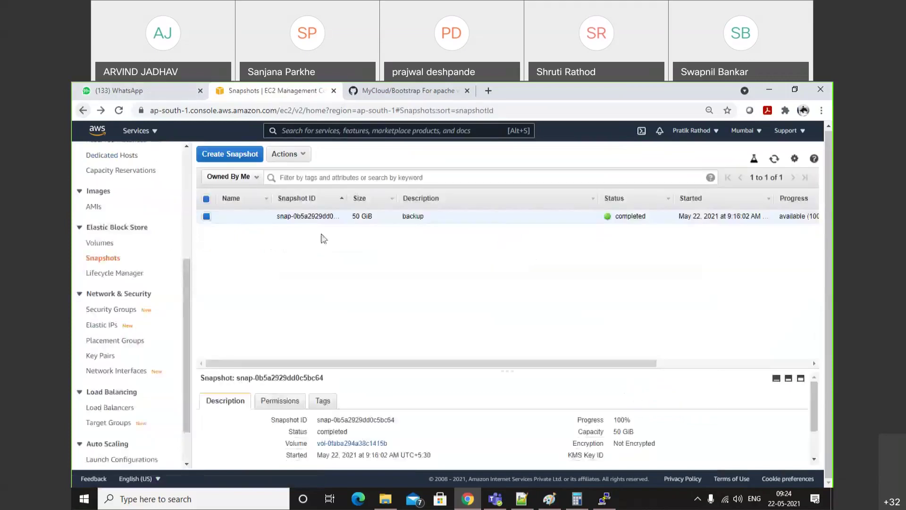
# Switch between the PuTTY terminal, the EC2 console in Chrome and Paint to compare the backup files, the snapshot and the workflow diagram.
pyautogui.click(604, 498)
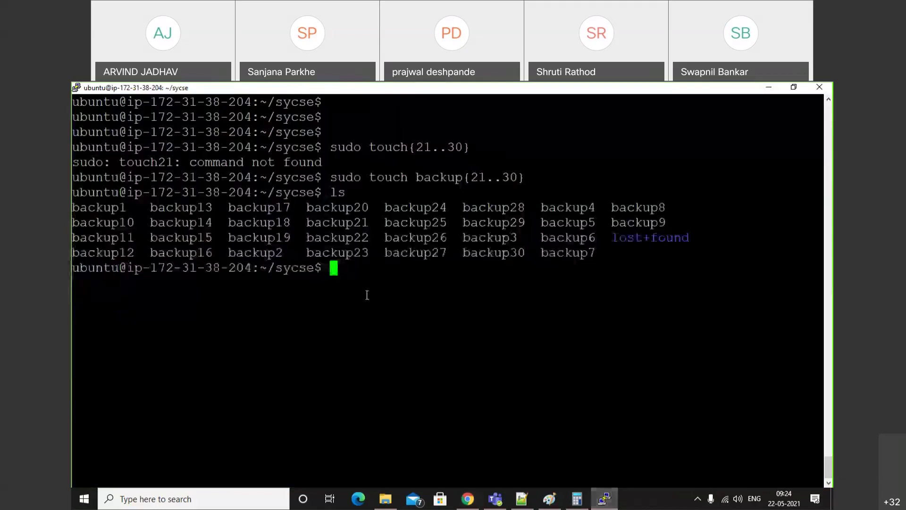
pyautogui.hotkey('alt', 'Tab')
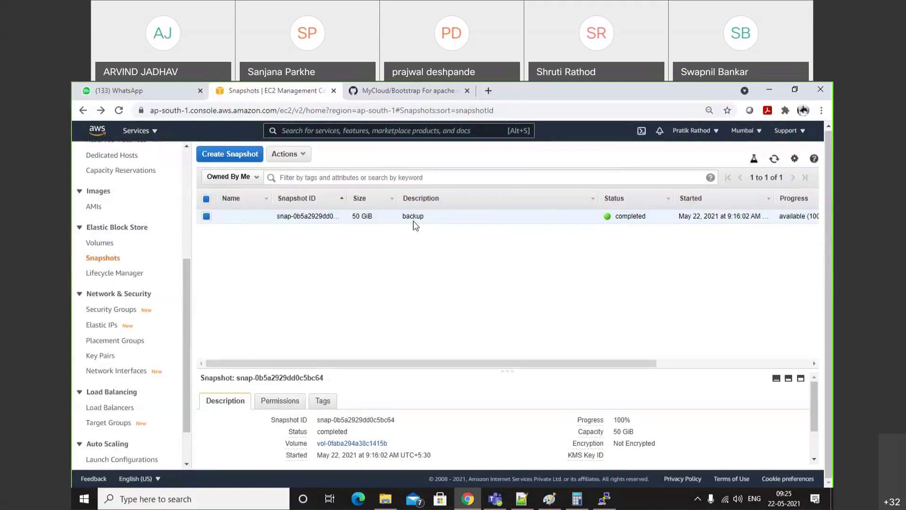
pyautogui.hotkey('alt', 'Tab')
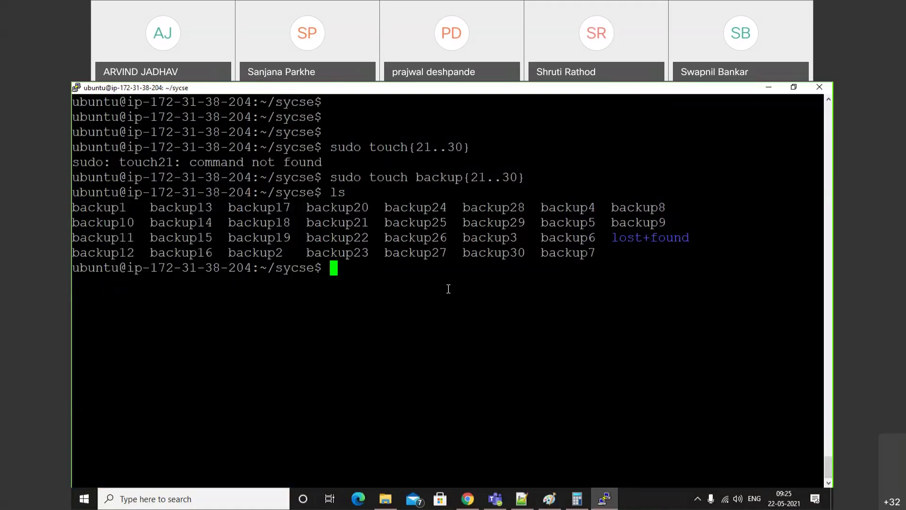
pyautogui.click(549, 499)
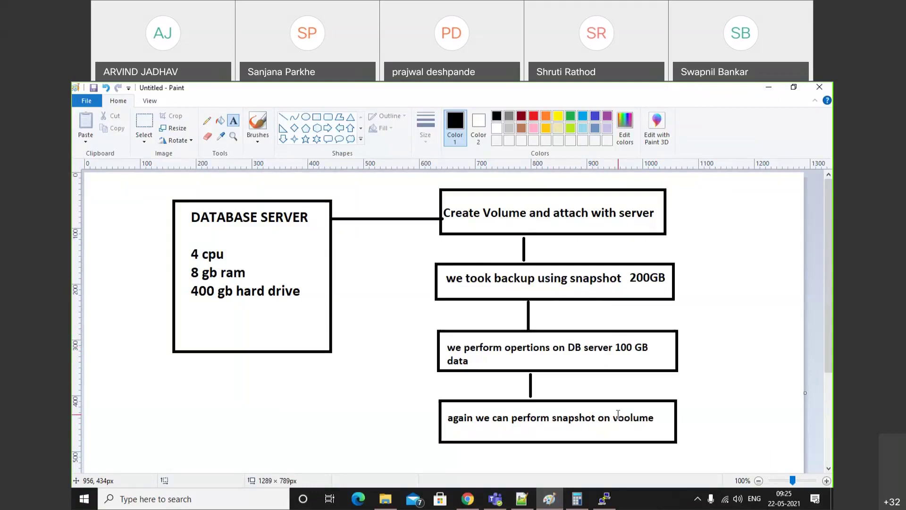
pyautogui.hotkey('alt', 'Tab')
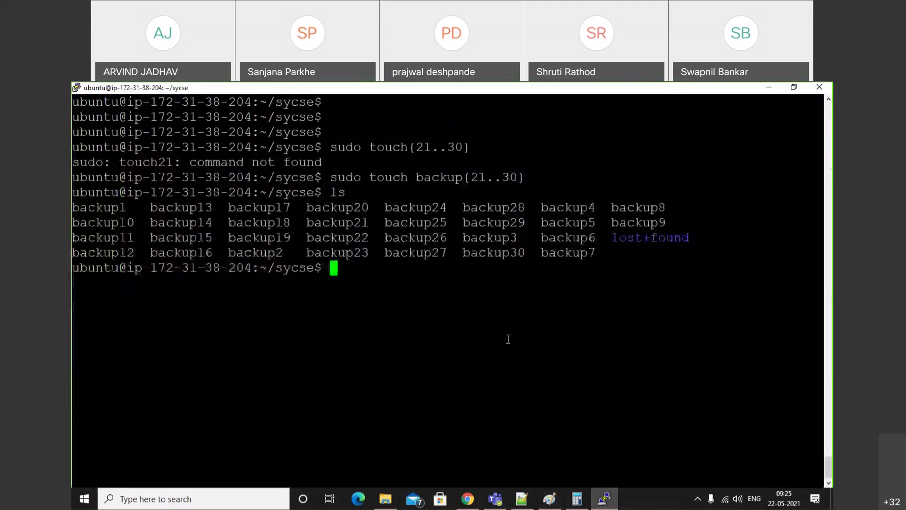
# Switch to Paint and start a text block below the DATABASE SERVER box with the line "1 100gb 100gb back data created".
pyautogui.hotkey('alt', 'Tab')
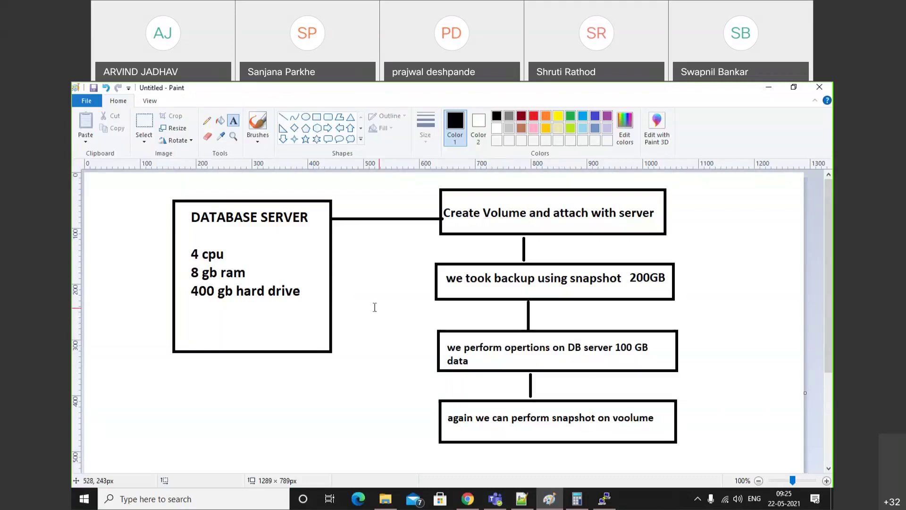
pyautogui.scroll(-3, 828, 325)
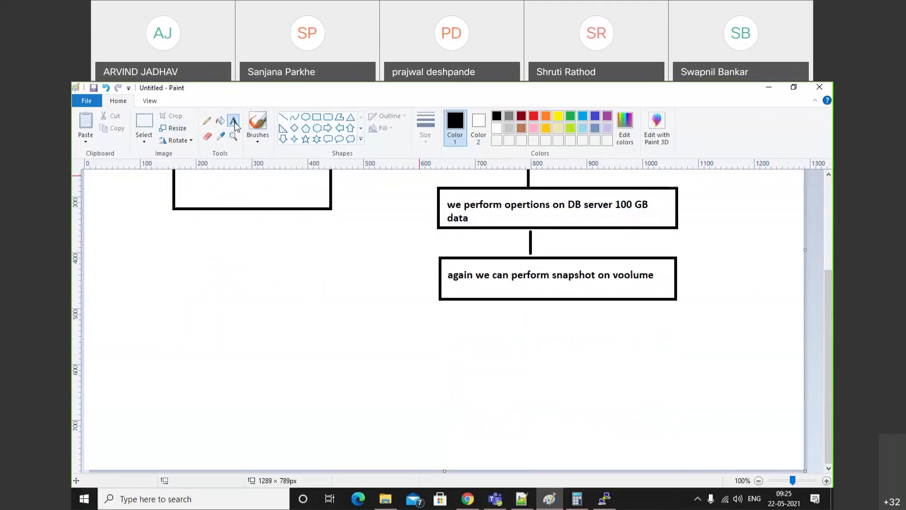
pyautogui.click(106, 334)
pyautogui.write('1')
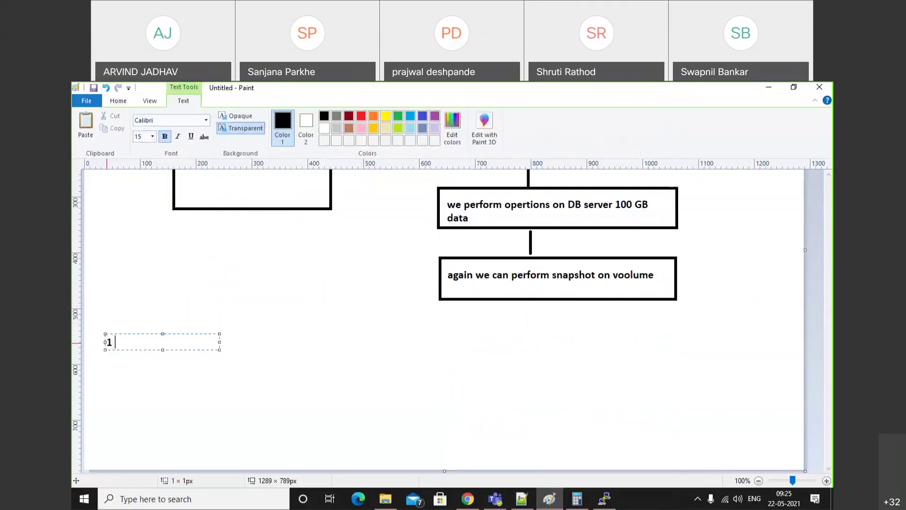
pyautogui.write('      100gb')
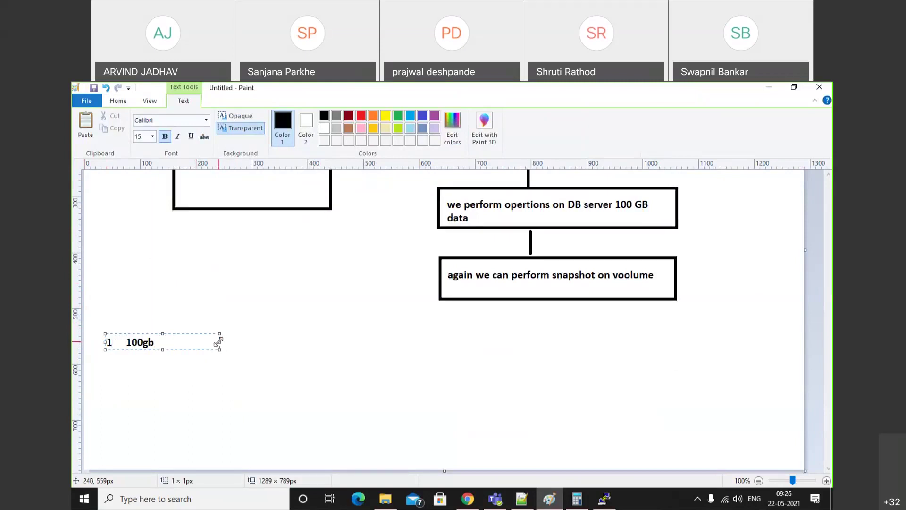
pyautogui.moveTo(219, 341); pyautogui.dragTo(309, 333)
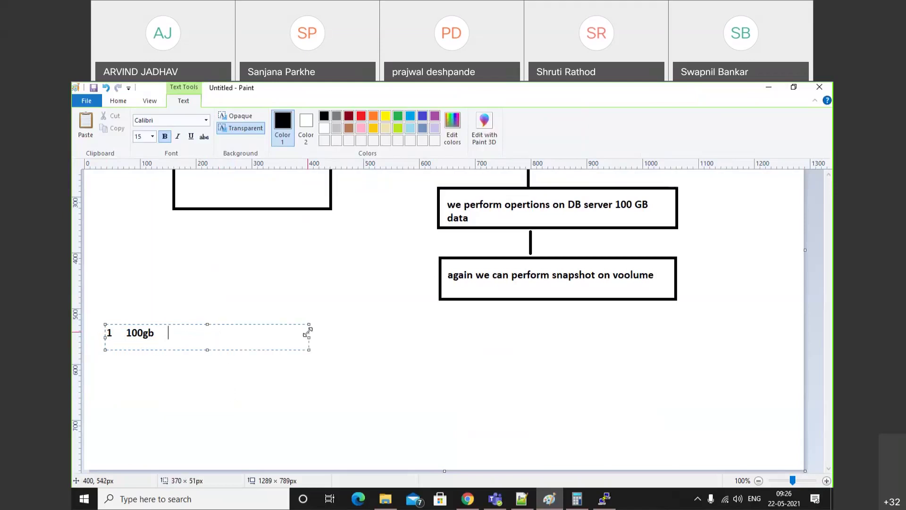
pyautogui.write('100gb back d')
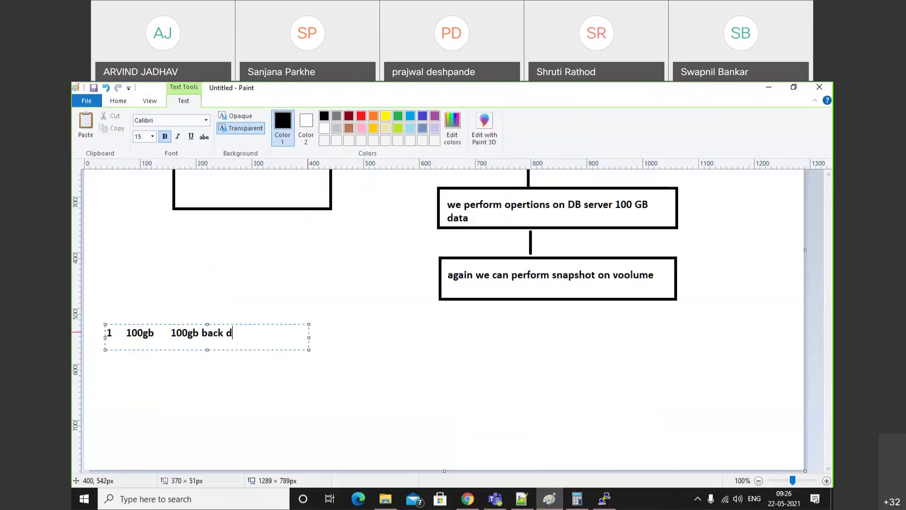
pyautogui.write('ata created')
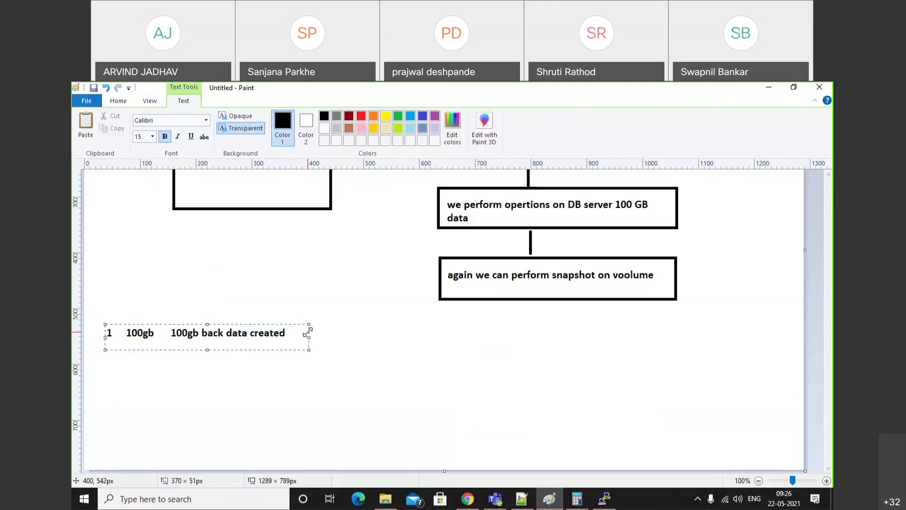
# Add a second line reading "2 50gb 50 gb data backup" to the text block.
pyautogui.press('Return')
pyautogui.write('2   50gb')
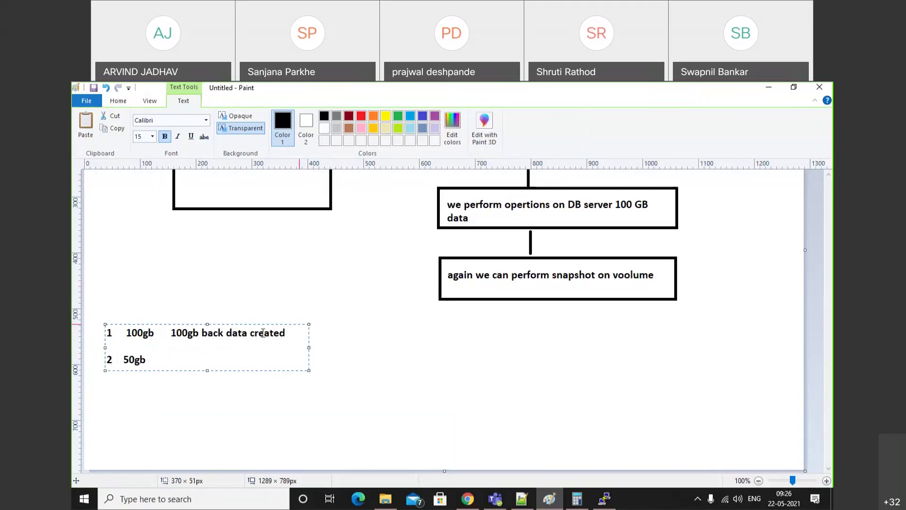
pyautogui.write('50 data')
pyautogui.press('Left')
pyautogui.press('Left')
pyautogui.press('Left')
pyautogui.write('gb data backup')
pyautogui.press('Return')
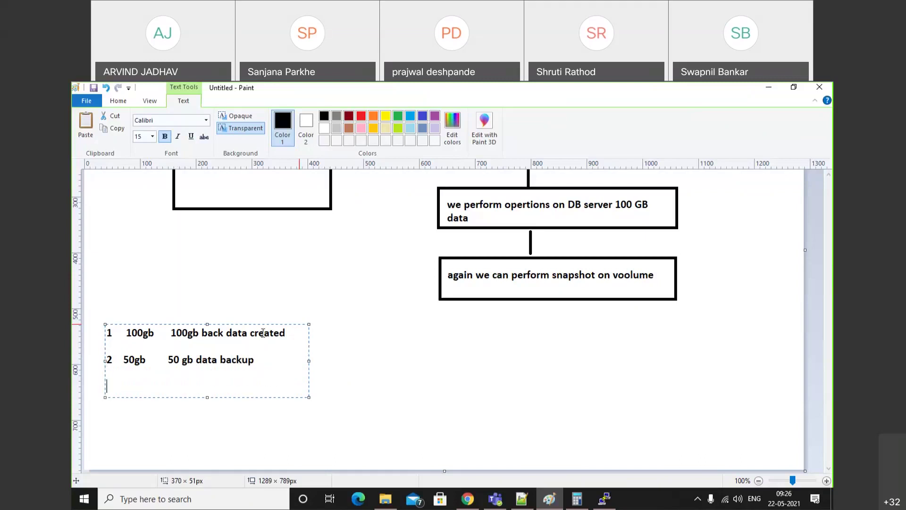
# Add a third line reading "3 20gb 20 gb backup created" and finish the text block.
pyautogui.write('3')
pyautogui.write('20')
pyautogui.write('gb ')
pyautogui.write('   29')
pyautogui.press('BackSpace')
pyautogui.write('0 gb backup created')
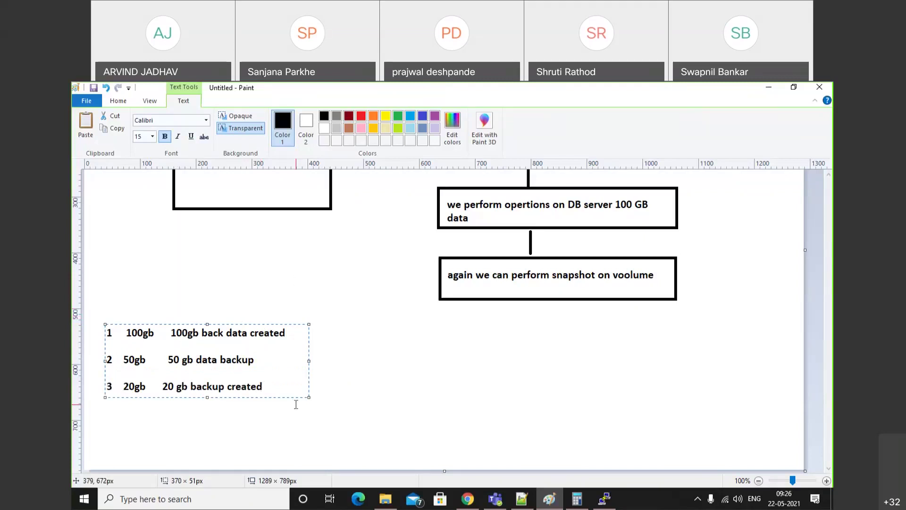
pyautogui.click(356, 393)
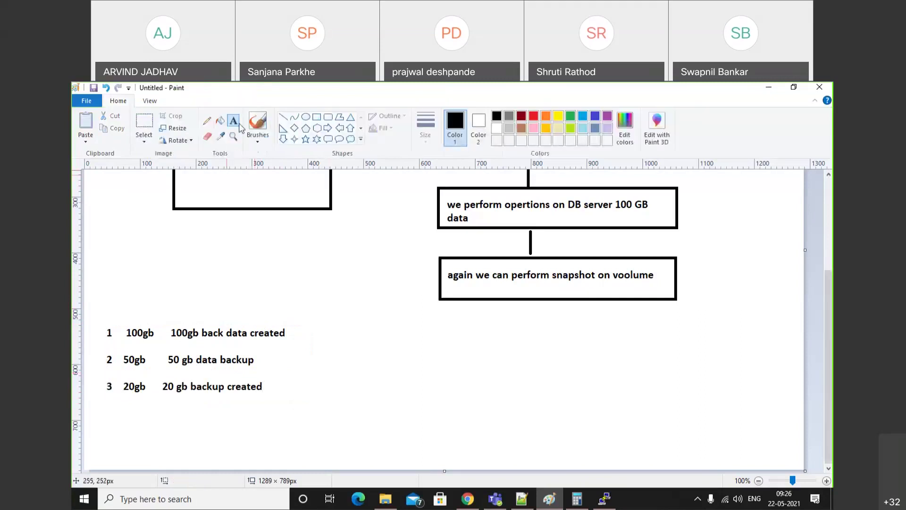
# Start a wider text block below the last workflow box with the line "1 100gb 100gb data backup".
pyautogui.click(432, 337)
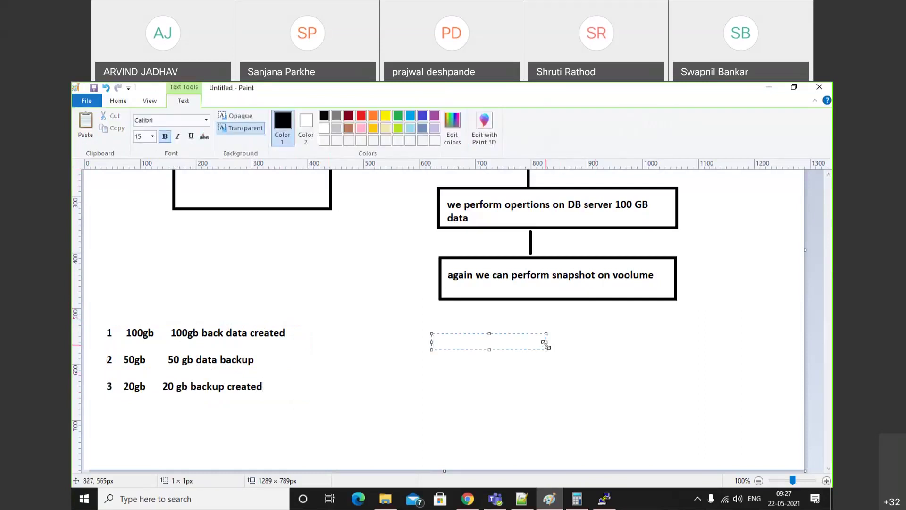
pyautogui.moveTo(546, 347); pyautogui.dragTo(669, 325)
pyautogui.write('1 100gb')
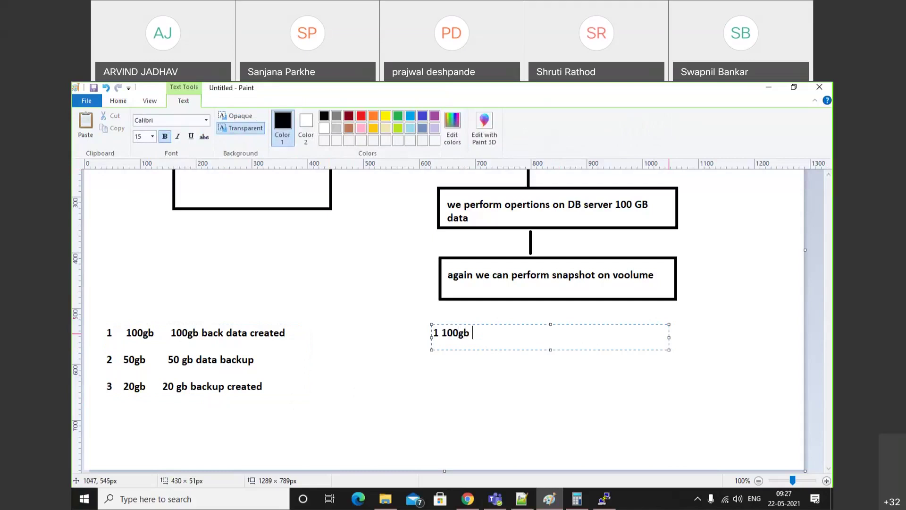
pyautogui.write('    100gb dta')
pyautogui.write('a')
pyautogui.press('BackSpace')
pyautogui.press('BackSpace')
pyautogui.press('BackSpace')
pyautogui.write('ata backup')
pyautogui.press('Return')
pyautogui.press('Return')
# Add the line "2 50 gb 150gb data backup" to the text block under the workflow boxes.
pyautogui.write('2 ')
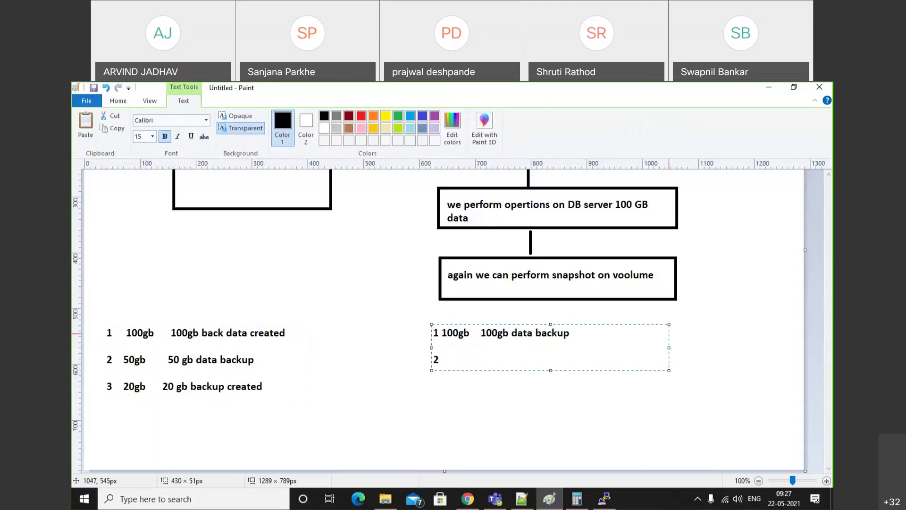
pyautogui.write('50 gb      150')
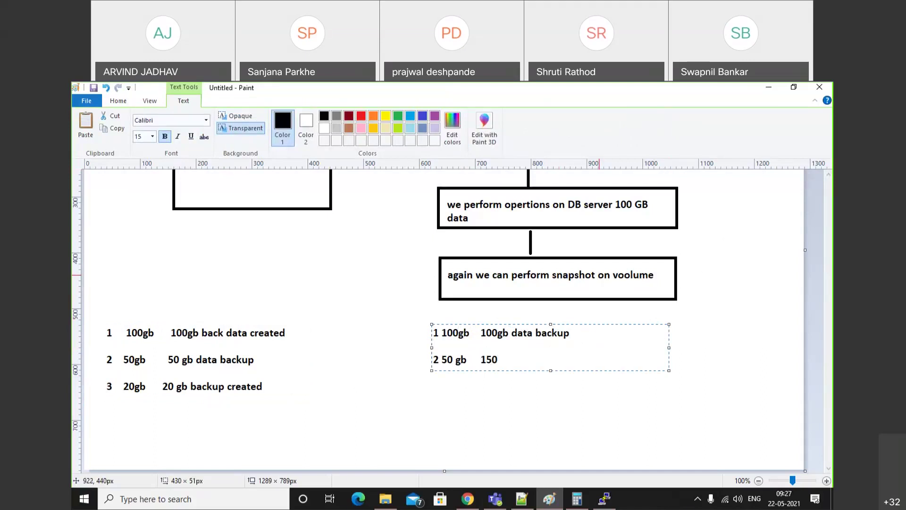
pyautogui.write('gb data backup')
pyautogui.press('Return')
pyautogui.press('Return')
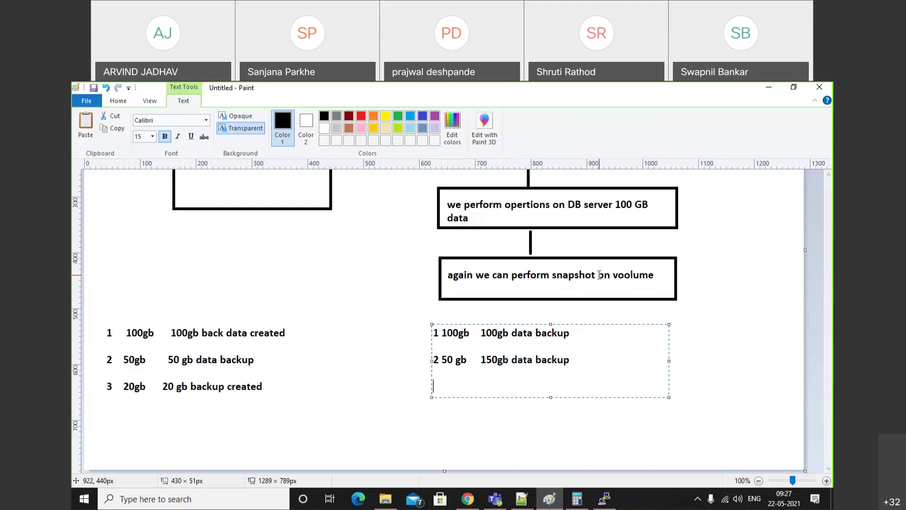
# Add the line "3 20gb 170gb data as backup" and finish the text block under the workflow boxes.
pyautogui.write('3')
pyautogui.write(' 2')
pyautogui.write('0fb')
pyautogui.press('BackSpace')
pyautogui.press('BackSpace')
pyautogui.press('BackSpace')
pyautogui.write('gb')
pyautogui.press('Tab')
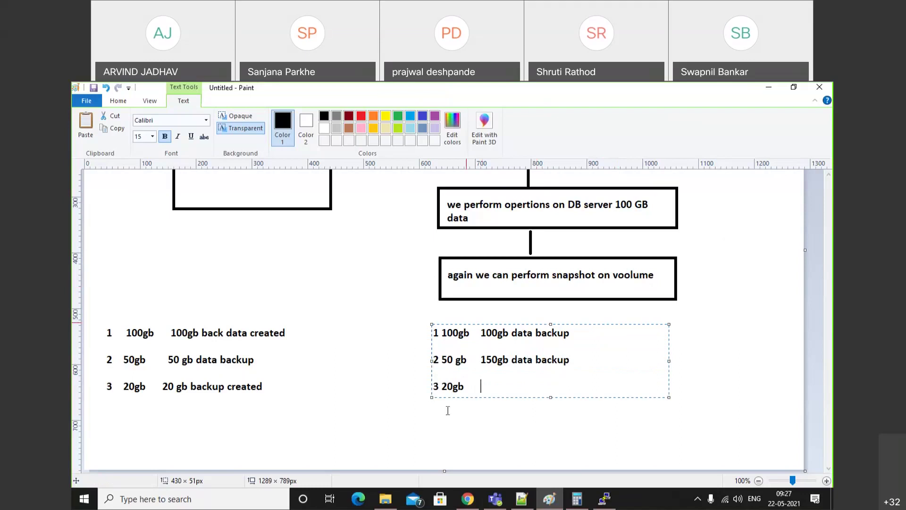
pyautogui.write('170gb d')
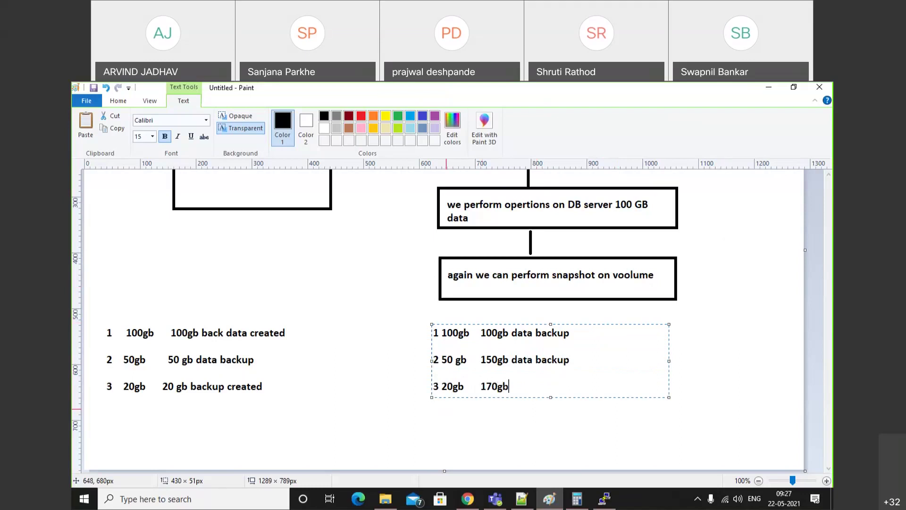
pyautogui.write('as backup')
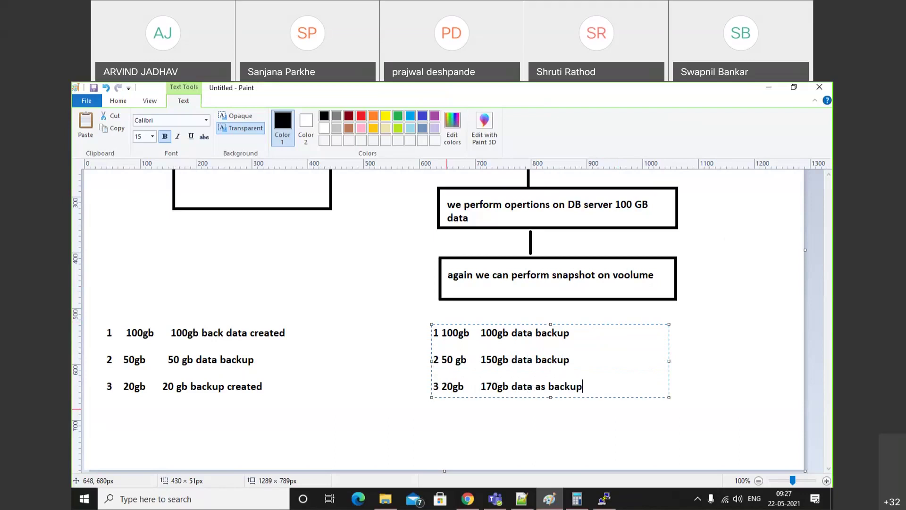
pyautogui.click(353, 365)
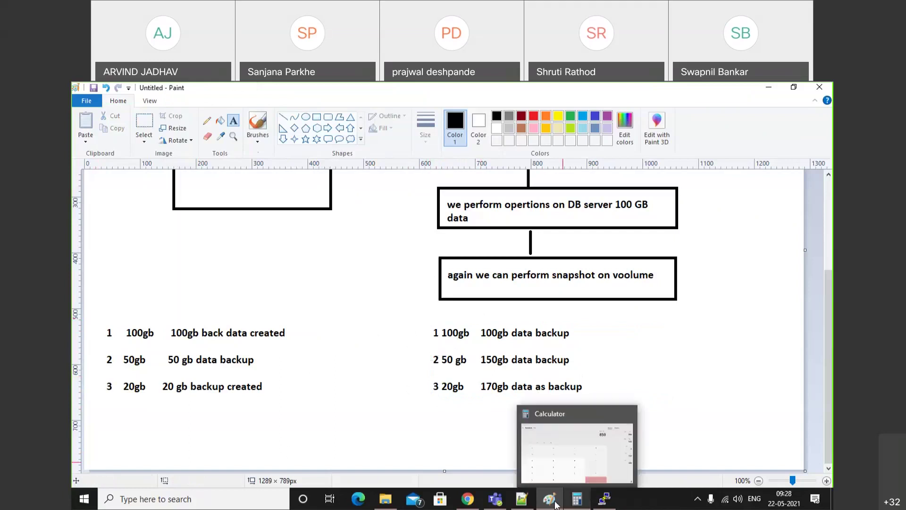
# Switch to the EC2 console in Chrome and create a snapshot of the MY DB SERVER BACKUP volume with the description "backup2".
pyautogui.click(467, 499)
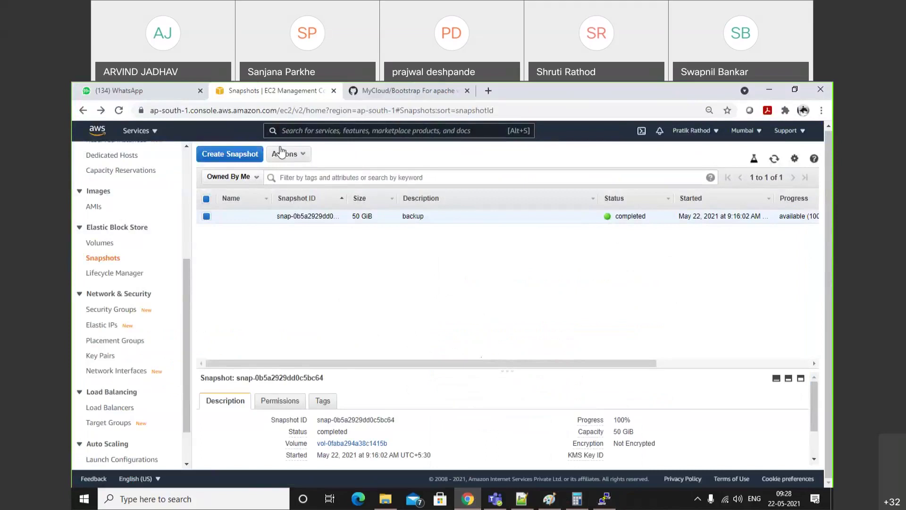
pyautogui.click(242, 156)
pyautogui.click(253, 241)
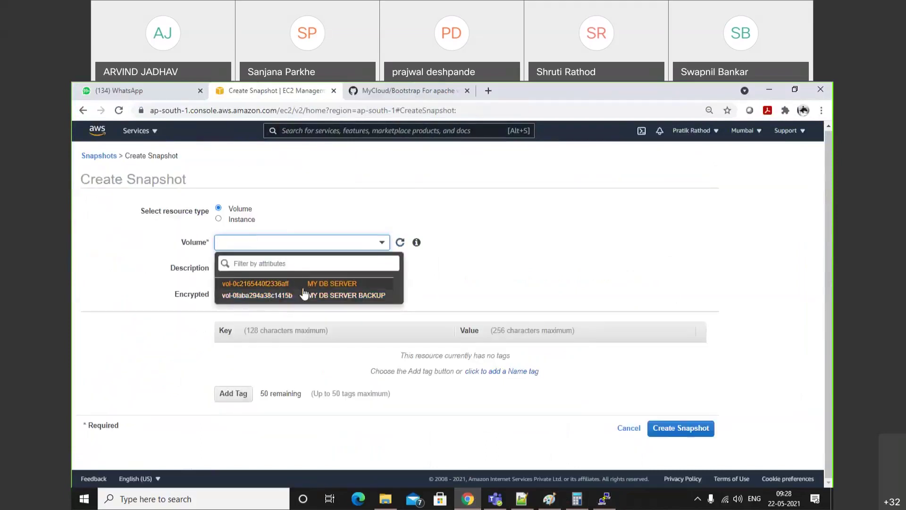
pyautogui.click(307, 298)
pyautogui.click(268, 270)
pyautogui.write('backup2')
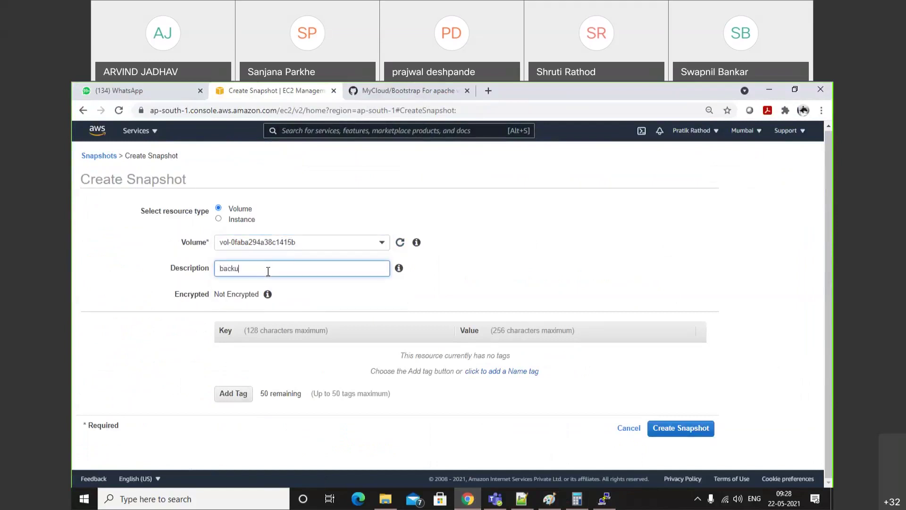
pyautogui.click(673, 428)
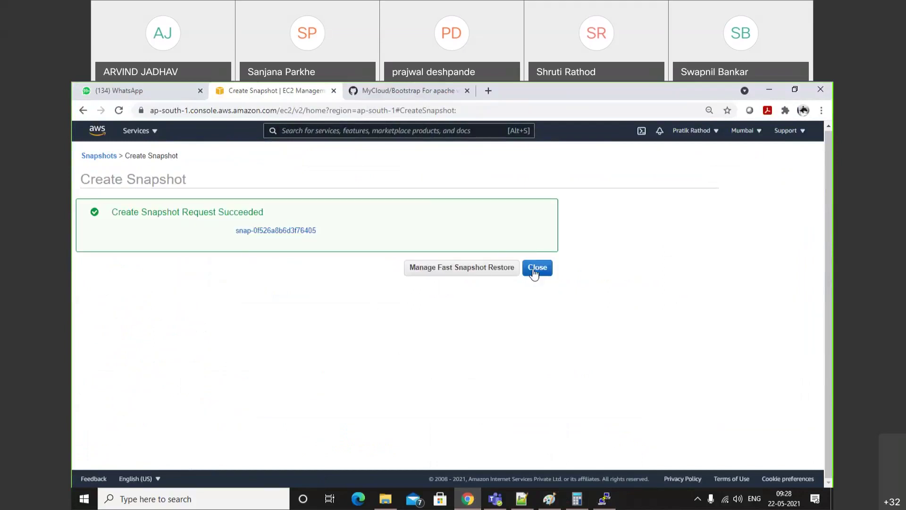
pyautogui.click(533, 269)
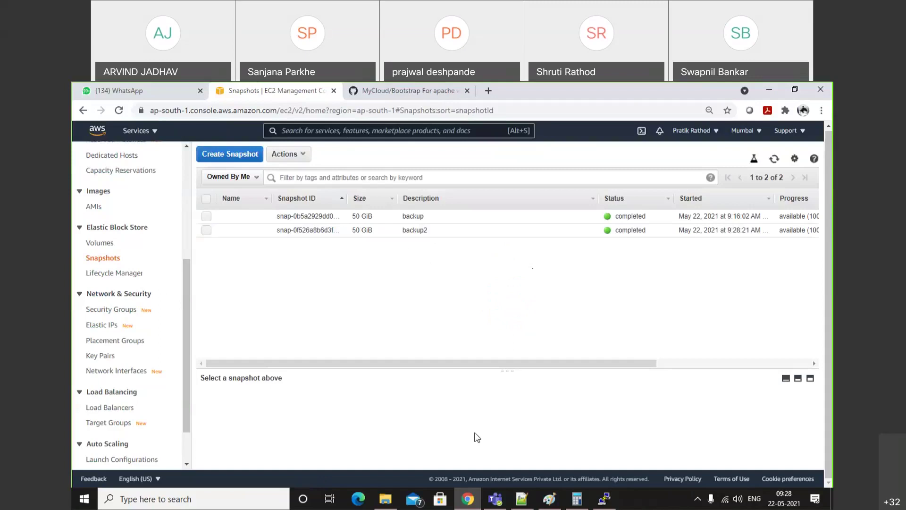
# Switch to the PuTTY terminal, return to the home directory on a cleared screen and list the block devices with lsblk.
pyautogui.click(608, 501)
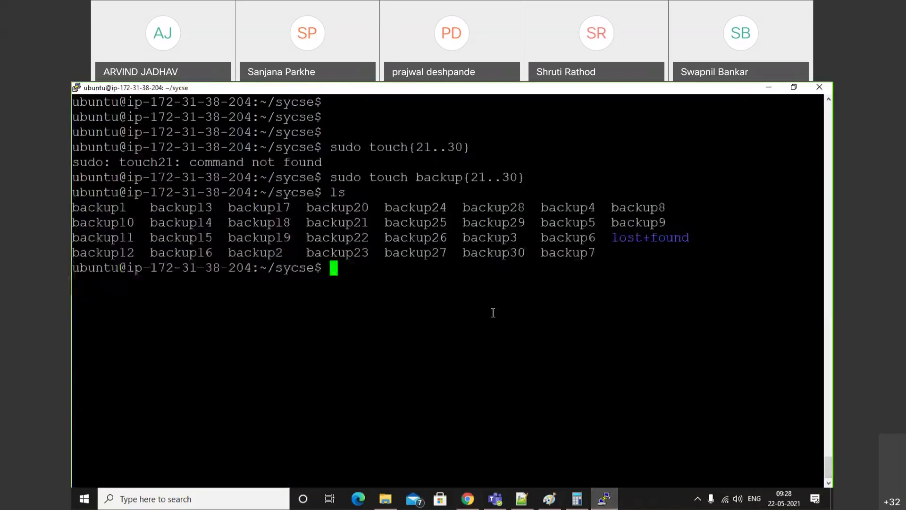
pyautogui.write('cd')
pyautogui.press('Return')
pyautogui.hotkey('ctrl', 'l')
pyautogui.press('Return')
pyautogui.press('Return')
pyautogui.write('lsblk')
pyautogui.press('Return')
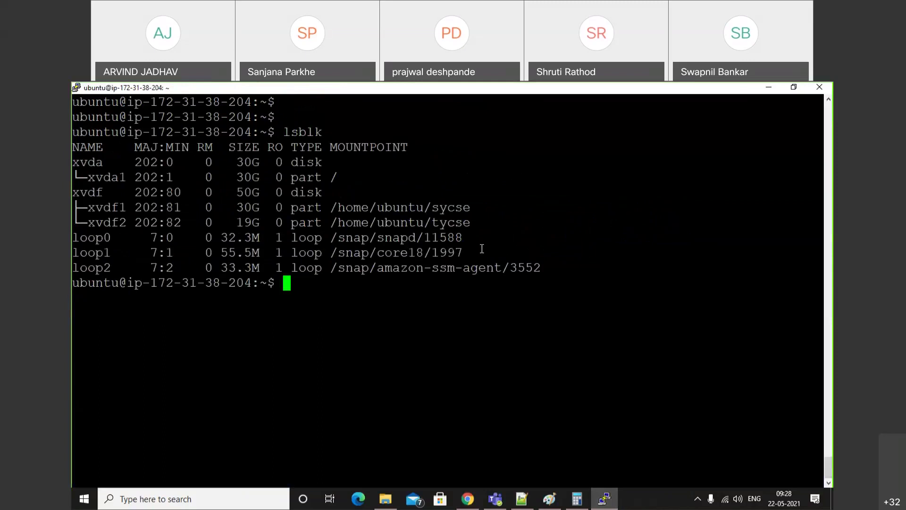
# Unmount the partition mounted at /home/ubuntu/tycse.
pyautogui.write('sudo um')
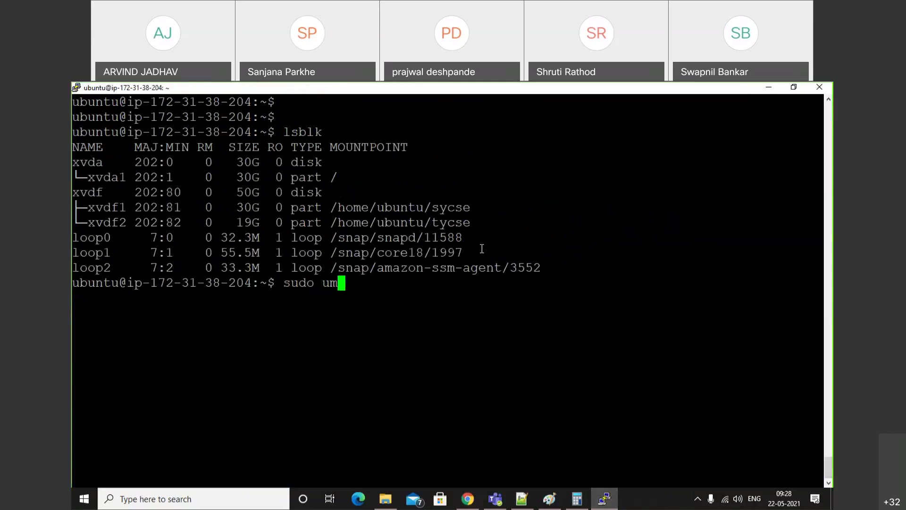
pyautogui.write('ount /home/ubuntu/tycse')
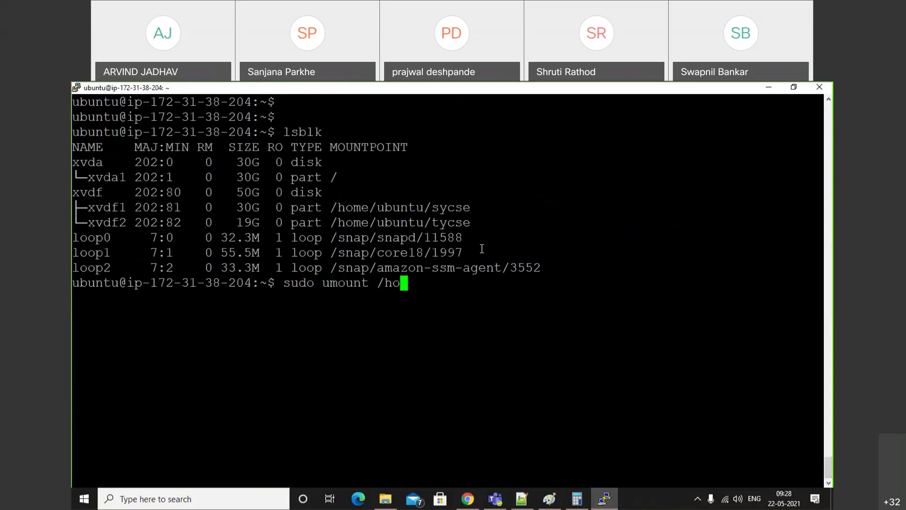
pyautogui.press('Tab')
pyautogui.write('tycse')
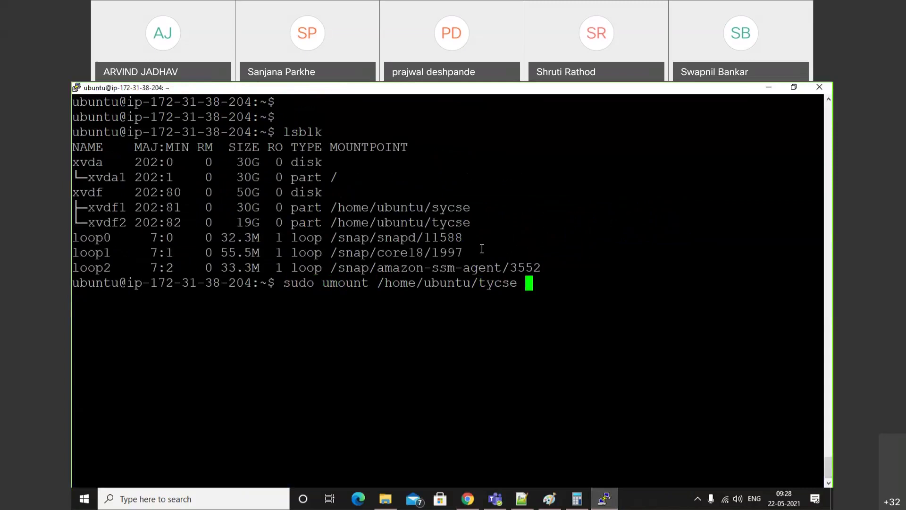
pyautogui.press('Return')
# Unmount the partition at /home/ubuntu/sycse by reusing the previous umount command with the sycse path.
pyautogui.press('Up')
pyautogui.press('BackSpace')
pyautogui.press('BackSpace')
pyautogui.press('BackSpace')
pyautogui.press('BackSpace')
pyautogui.press('BackSpace')
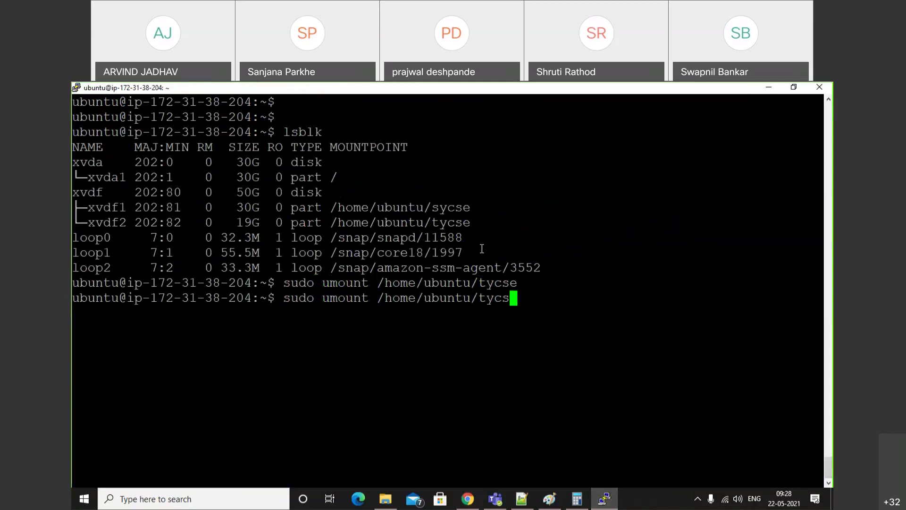
pyautogui.write('sycse')
pyautogui.press('Return')
# List the home directory and the block devices, and examine the mount points of xvdf1 and xvdf2.
pyautogui.write('ls')
pyautogui.press('Return')
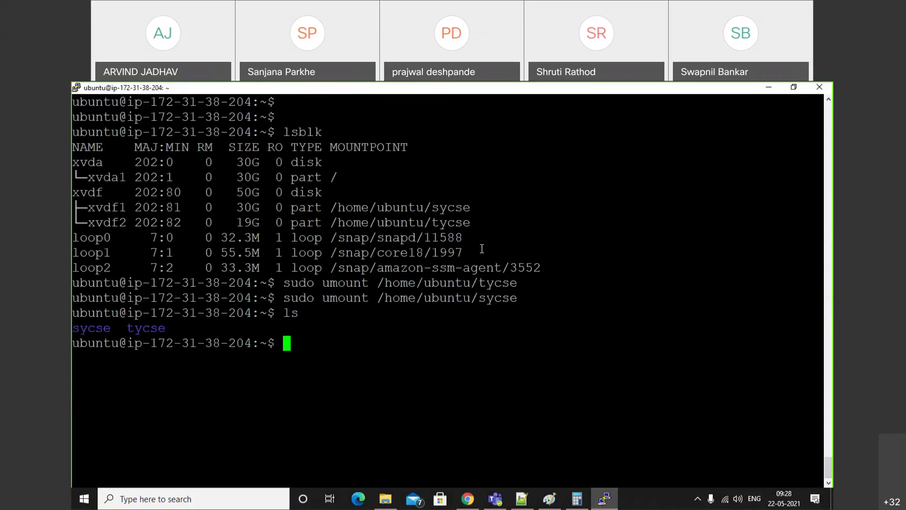
pyautogui.write('lsbl')
pyautogui.press('Return')
pyautogui.write('lsblk')
pyautogui.press('Return')
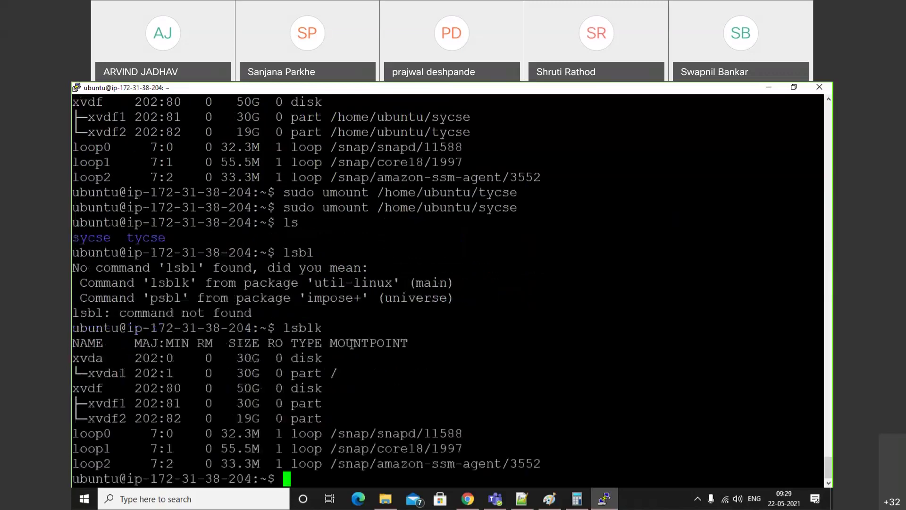
pyautogui.tripleClick(122, 402)
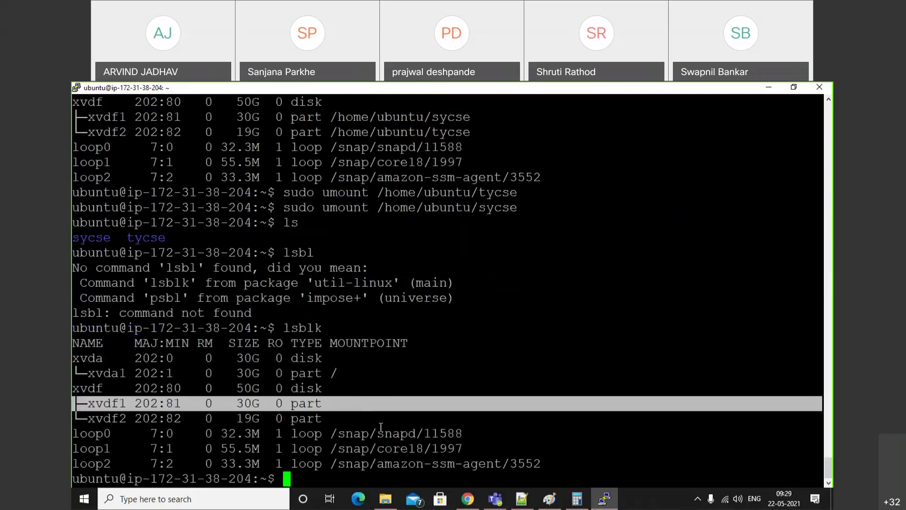
pyautogui.moveTo(381, 427); pyautogui.dragTo(393, 418)
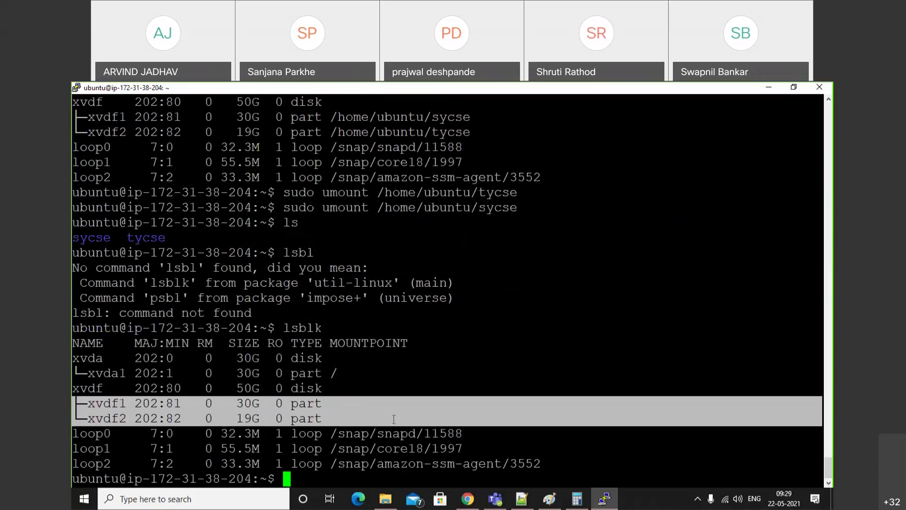
# Clear the terminal, enter the sycse directory and list its contents with the partition unmounted.
pyautogui.hotkey('ctrl', 'l')
pyautogui.press('Return')
pyautogui.press('Return')
pyautogui.press('Return')
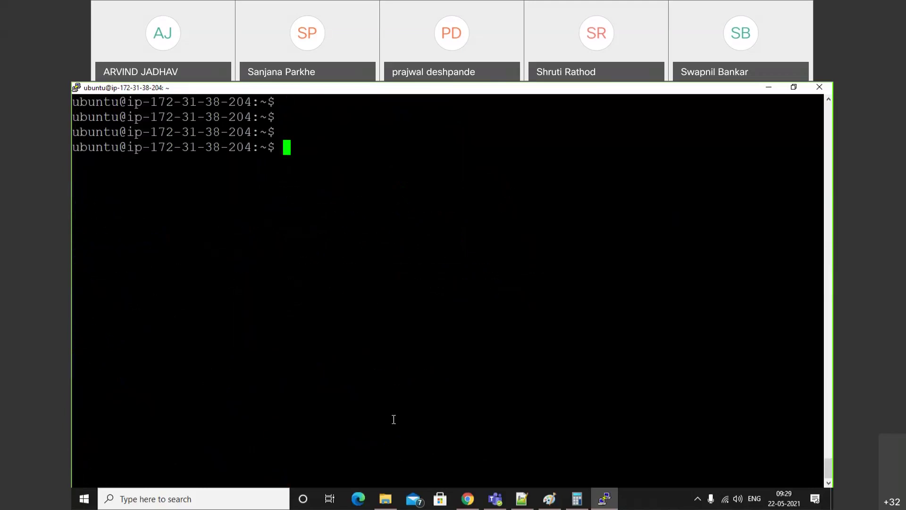
pyautogui.write('ls')
pyautogui.press('Return')
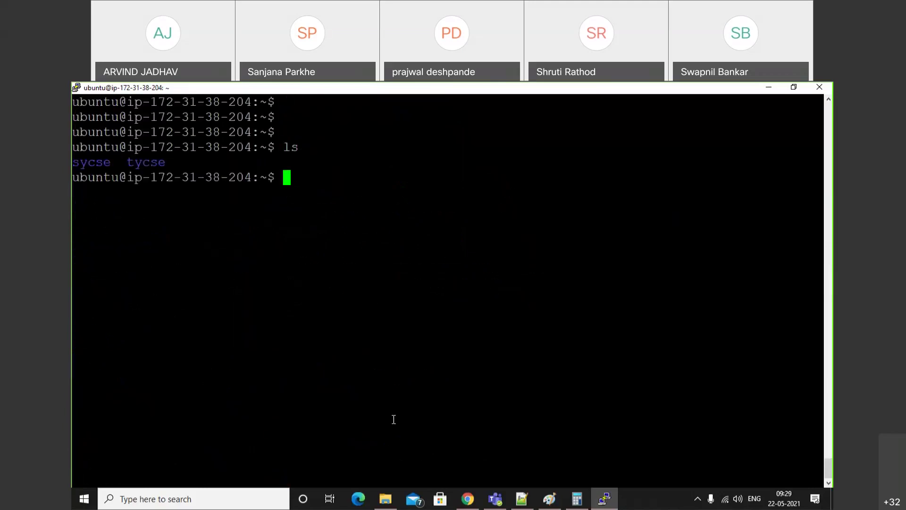
pyautogui.write('cd s')
pyautogui.press('Tab')
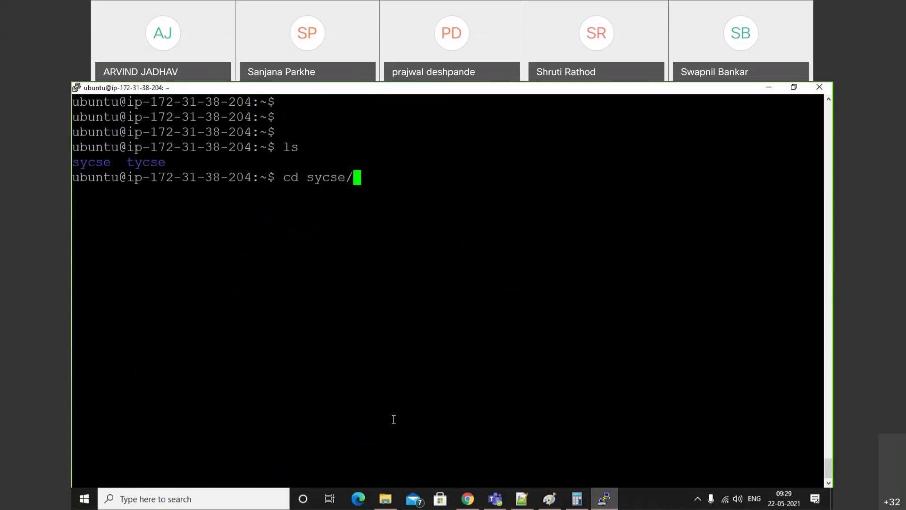
pyautogui.press('Return')
pyautogui.write('ls')
pyautogui.press('Return')
pyautogui.press('Return')
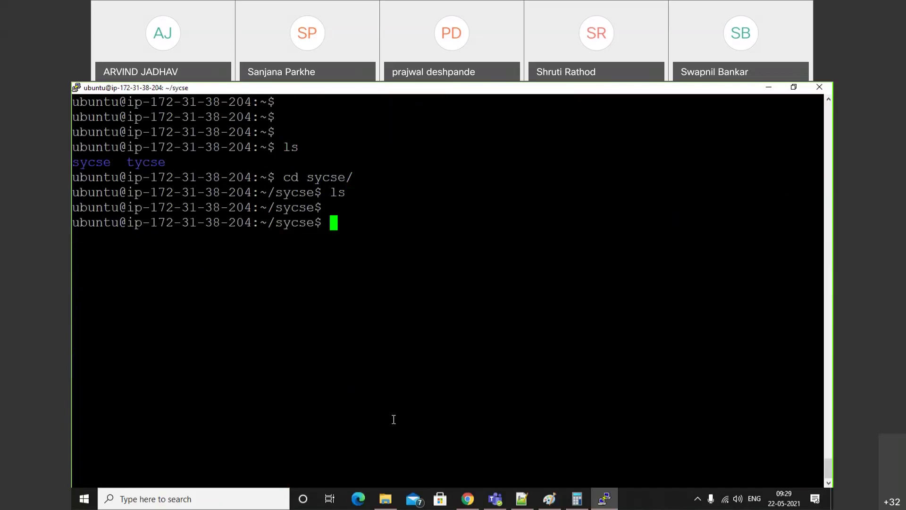
# Return to the home directory and mount all configured filesystems with sudo mount -a.
pyautogui.write('cd')
pyautogui.press('Return')
pyautogui.write('cd')
pyautogui.press('BackSpace')
pyautogui.press('BackSpace')
pyautogui.write('mou')
pyautogui.press('BackSpace')
pyautogui.press('BackSpace')
pyautogui.press('BackSpace')
pyautogui.write('sudo mo')
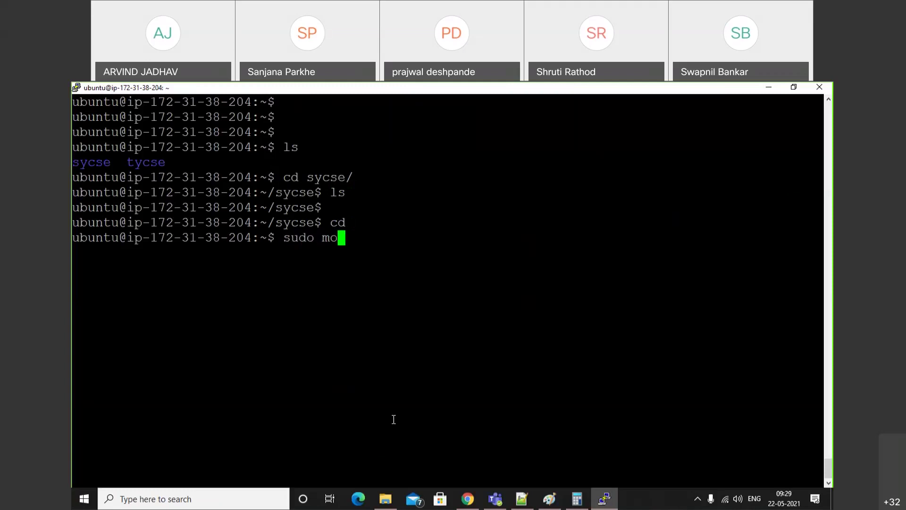
pyautogui.write('unt -a')
pyautogui.press('Return')
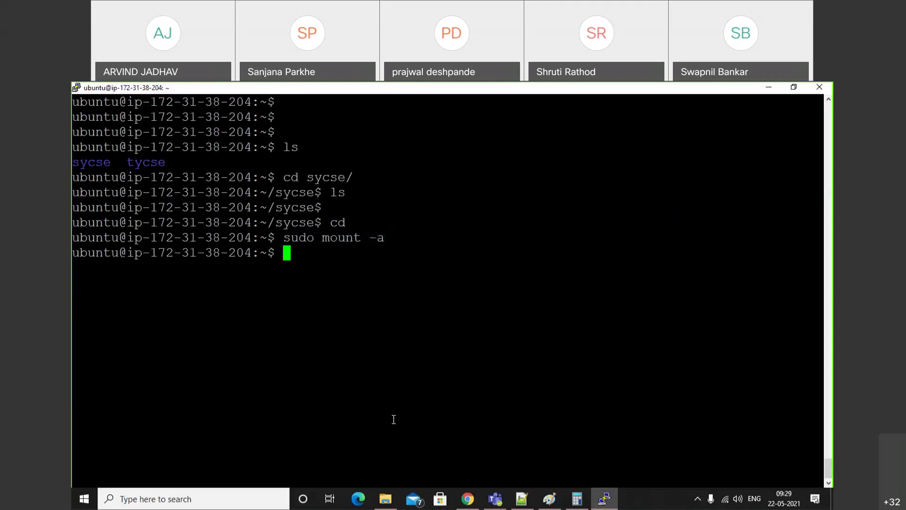
# List the block devices again with lsblk and check the mount point of xvdf1.
pyautogui.write('lsblk')
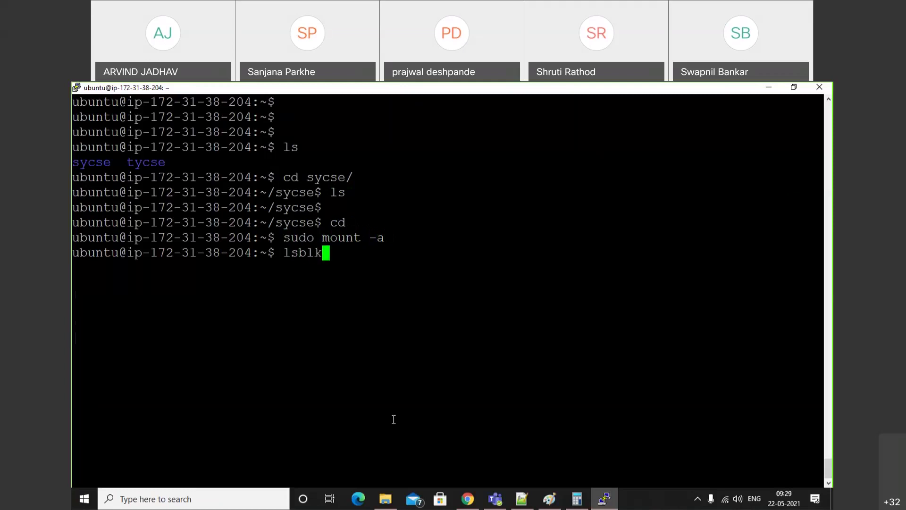
pyautogui.press('Return')
pyautogui.moveTo(324, 328); pyautogui.dragTo(469, 330)
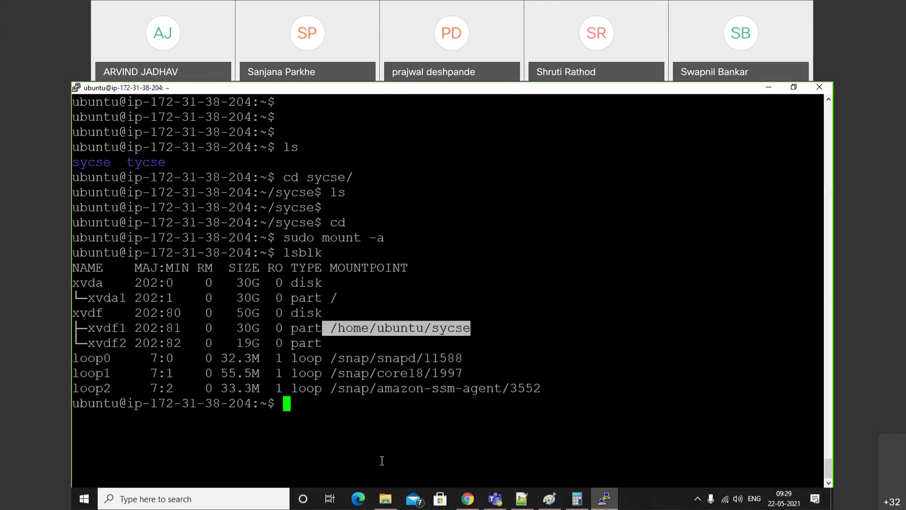
# Enter the sycse directory and list the files on the remounted partition.
pyautogui.click(324, 431)
pyautogui.write('cd sycc')
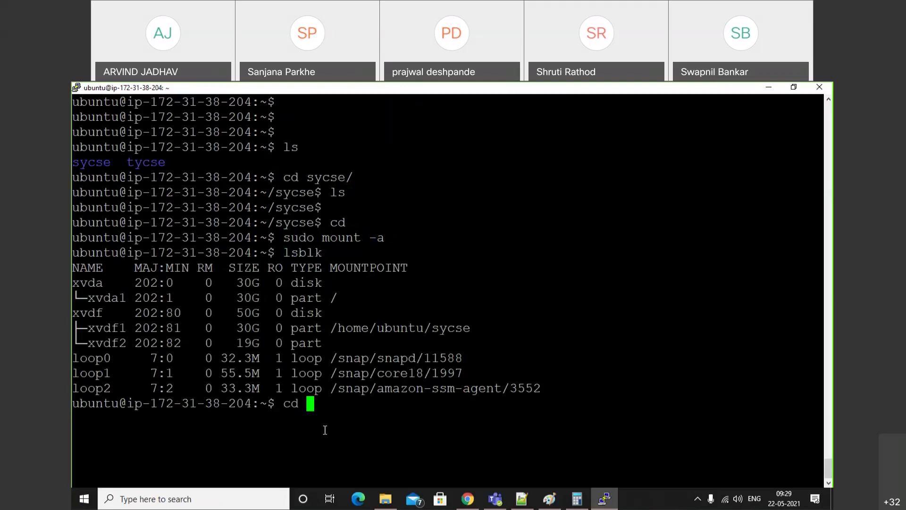
pyautogui.press('BackSpace')
pyautogui.press('Tab')
pyautogui.press('BackSpace')
pyautogui.press('BackSpace')
pyautogui.press('BackSpace')
pyautogui.press('Tab')
pyautogui.press('Return')
pyautogui.write('ls')
pyautogui.press('Return')
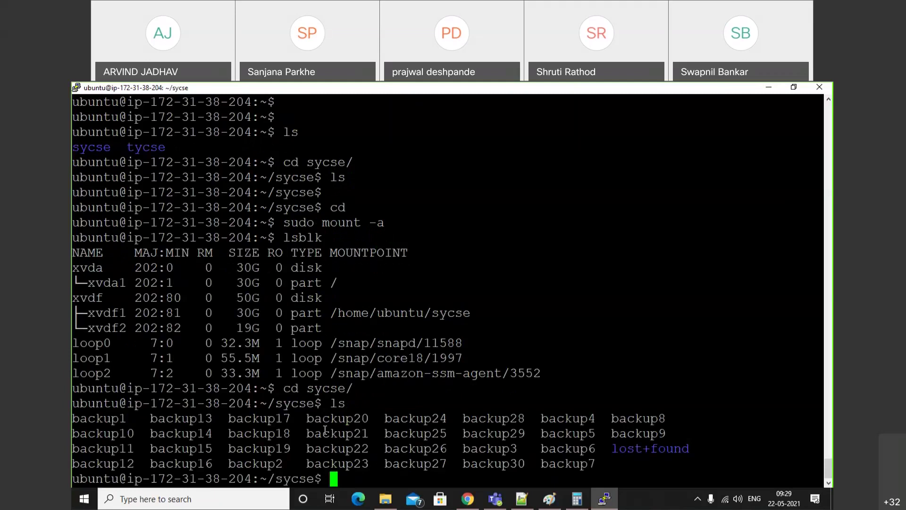
# Clear the terminal and move up out of the sycse directory with cd ...
pyautogui.hotkey('ctrl', 'l')
pyautogui.press('Return')
pyautogui.press('Return')
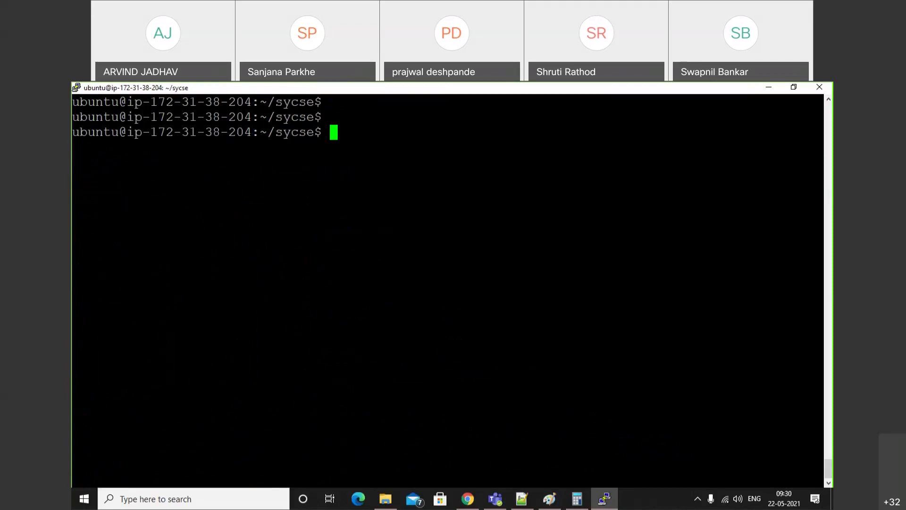
pyautogui.write('cd ..')
pyautogui.press('BackSpace')
pyautogui.press('BackSpace')
pyautogui.press('BackSpace')
pyautogui.press('BackSpace')
pyautogui.press('BackSpace')
pyautogui.write('cd ..')
pyautogui.press('Return')
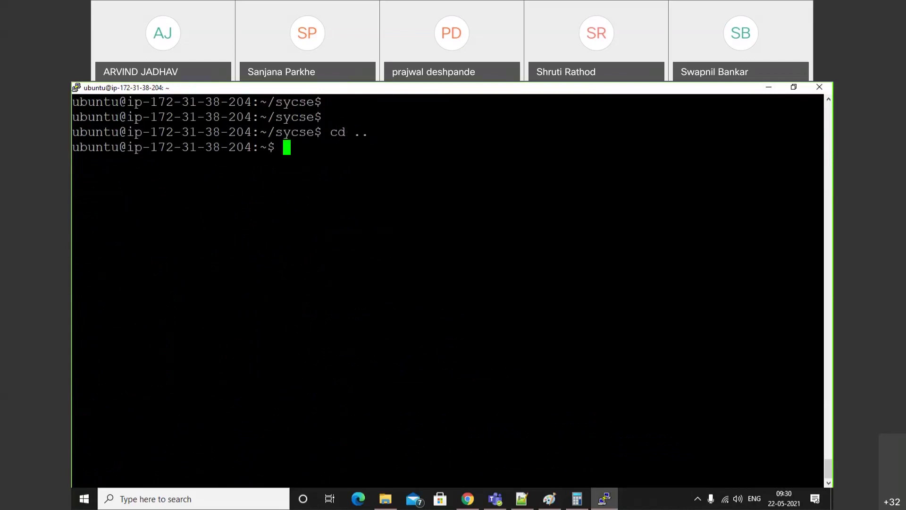
# Unmount /home/ubuntu/sycse again with sudo umount.
pyautogui.write('sudo um')
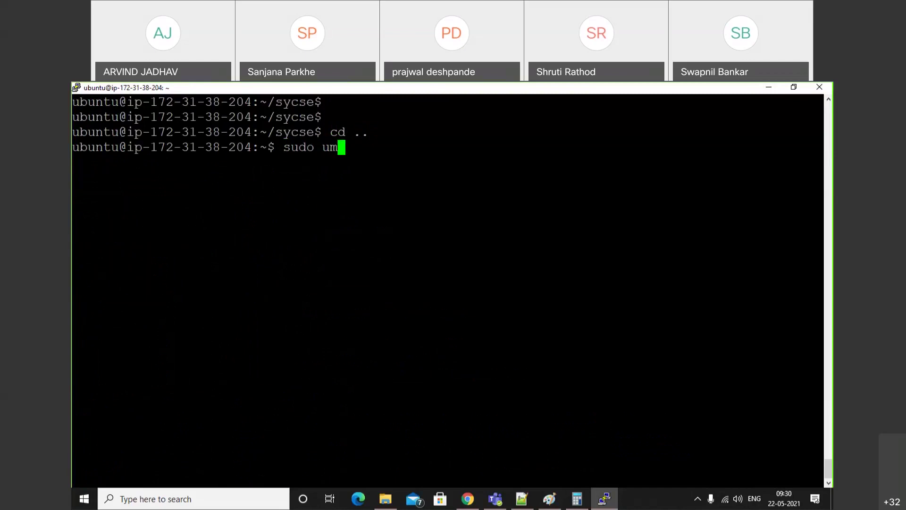
pyautogui.write('p')
pyautogui.press('BackSpace')
pyautogui.write('ount /home/ubuntu/sycse')
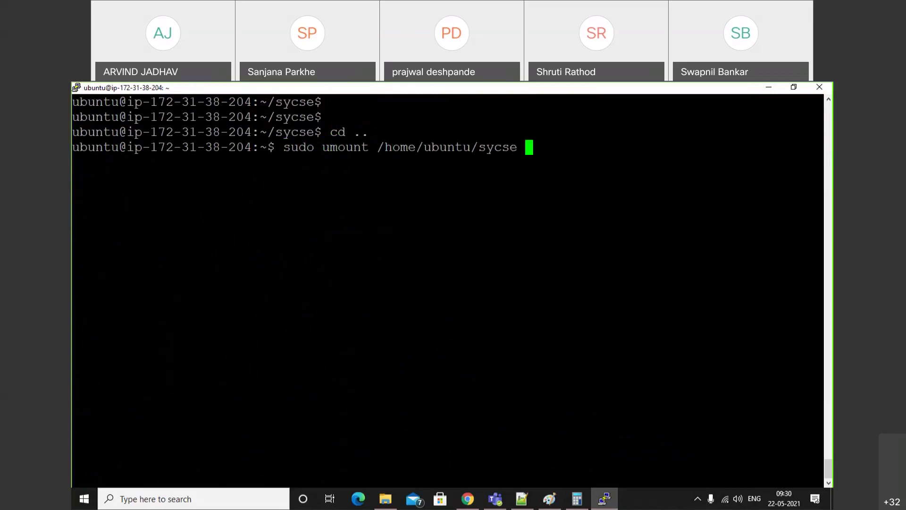
pyautogui.press('Return')
# Run lsblk to check the mount points of the xvdf partitions after the unmount.
pyautogui.write('l')
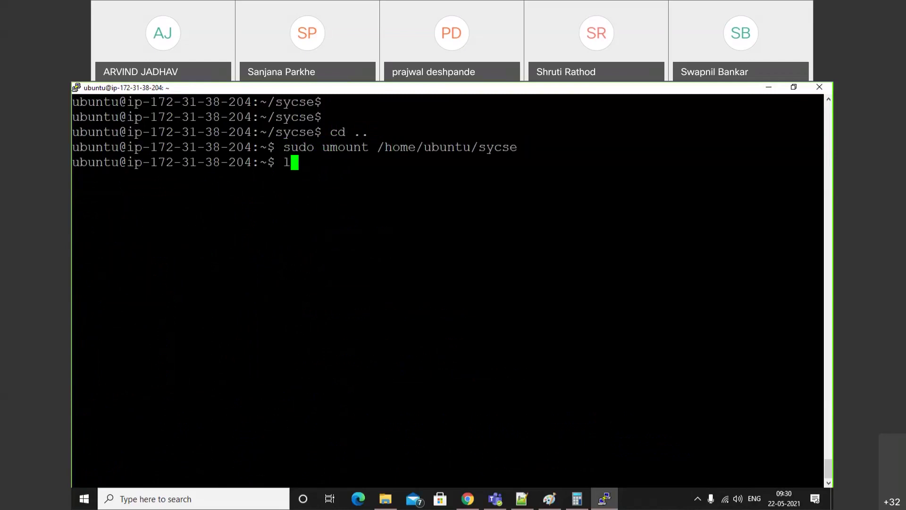
pyautogui.write('sblk')
pyautogui.press('Return')
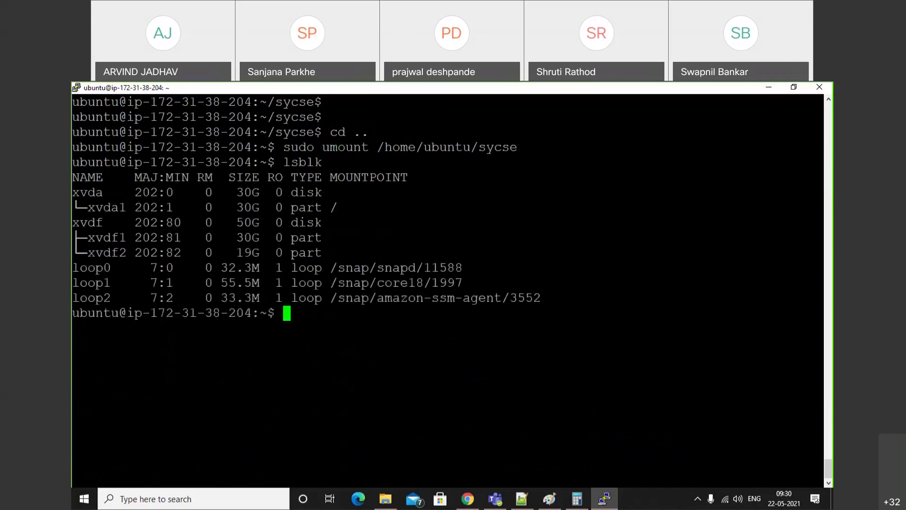
# Enter the sycse directory, list its contents and go back to the home directory.
pyautogui.write('cd s')
pyautogui.press('Tab')
pyautogui.press('Return')
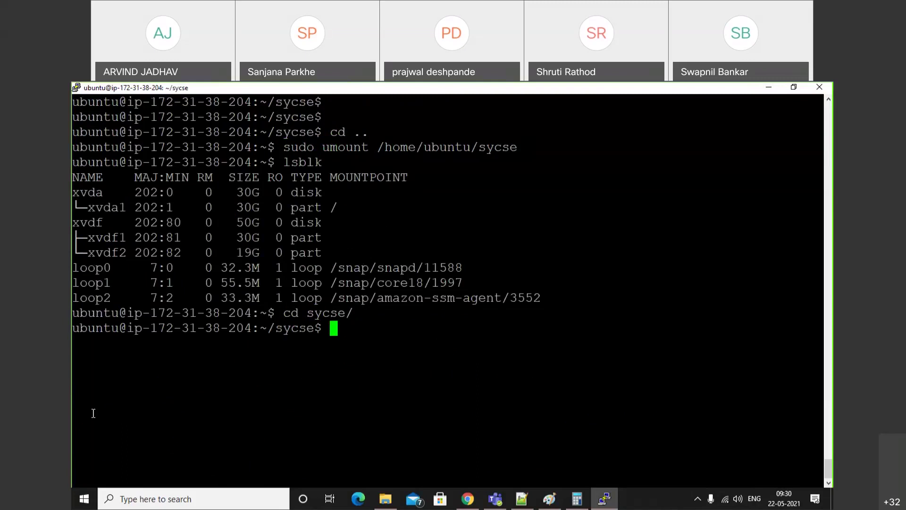
pyautogui.write('ls')
pyautogui.press('Return')
pyautogui.write('cd ..')
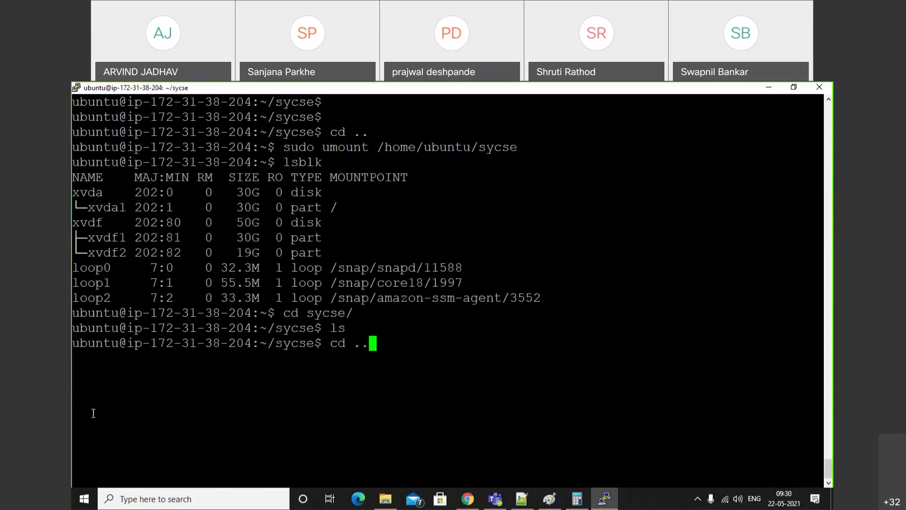
pyautogui.press('Return')
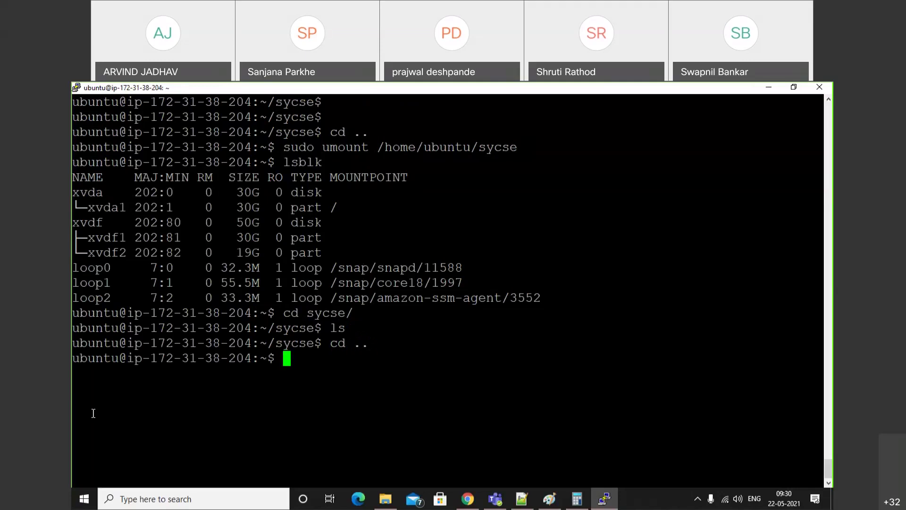
# Switch to the EC2 console in Chrome and open the list of EBS volumes from the snapshots page.
pyautogui.click(478, 497)
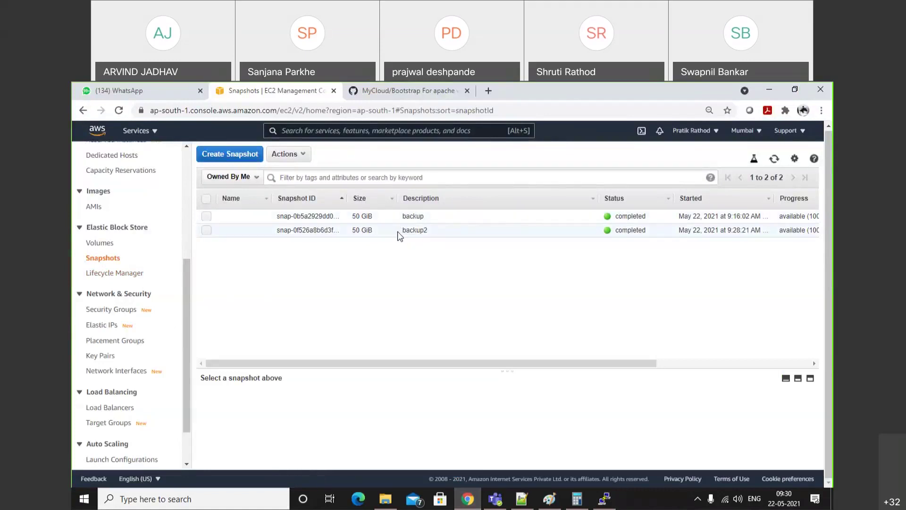
pyautogui.moveTo(186, 335); pyautogui.dragTo(191, 362)
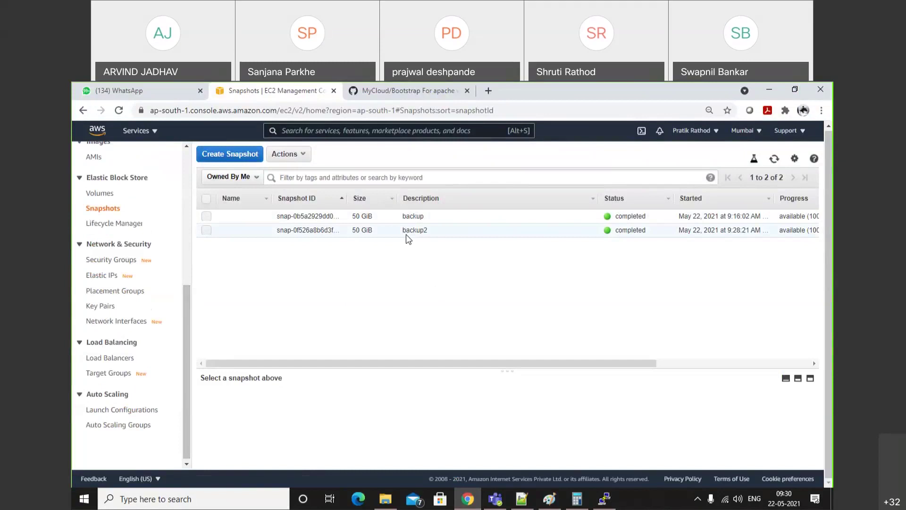
pyautogui.scroll(2, 187, 288)
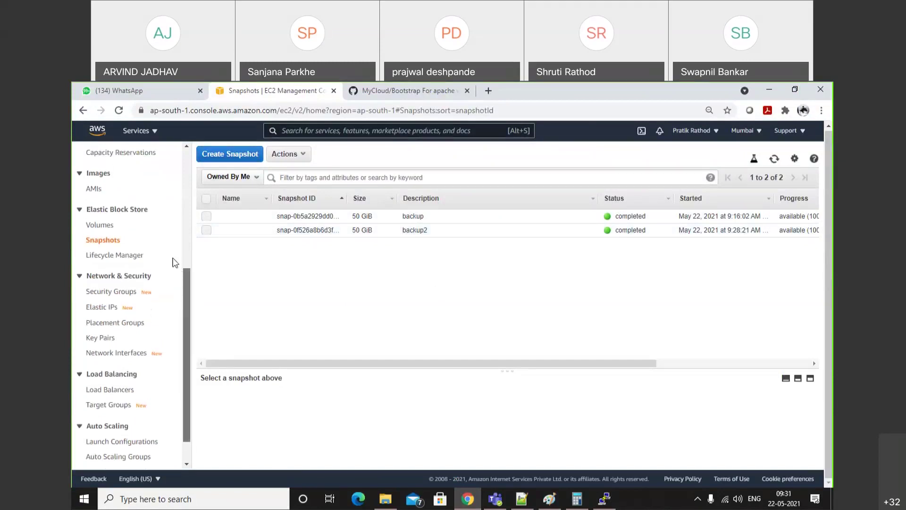
pyautogui.scroll(2, 175, 263)
pyautogui.click(101, 254)
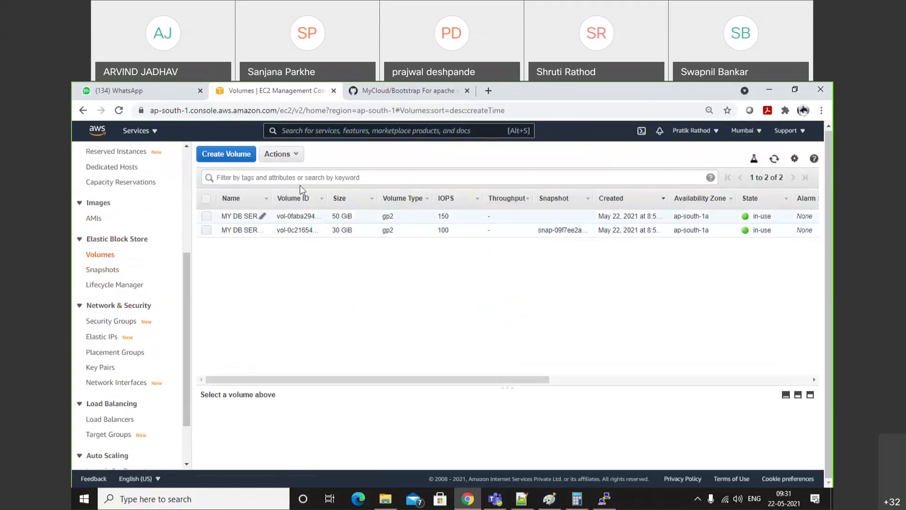
# Widen the Name column of the volumes list to fit the full volume names.
pyautogui.moveTo(269, 197); pyautogui.dragTo(294, 200)
pyautogui.click(296, 203)
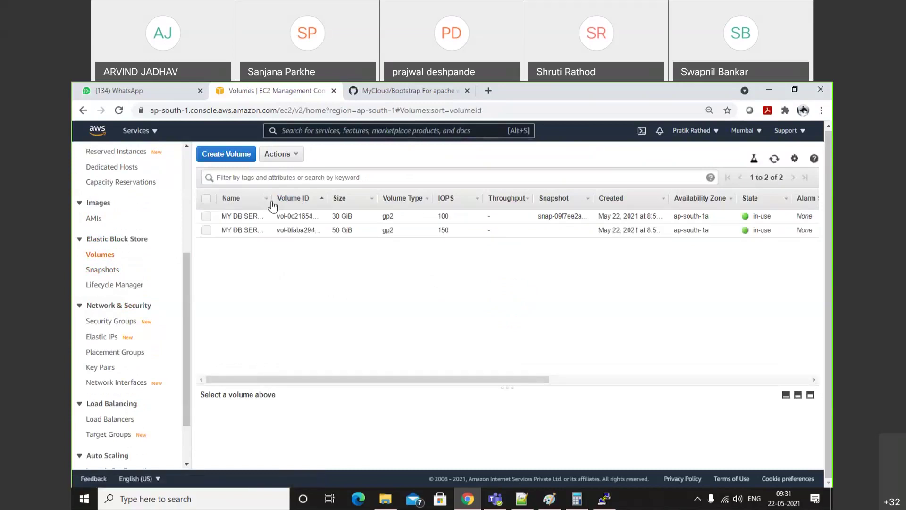
pyautogui.moveTo(273, 205); pyautogui.dragTo(321, 209)
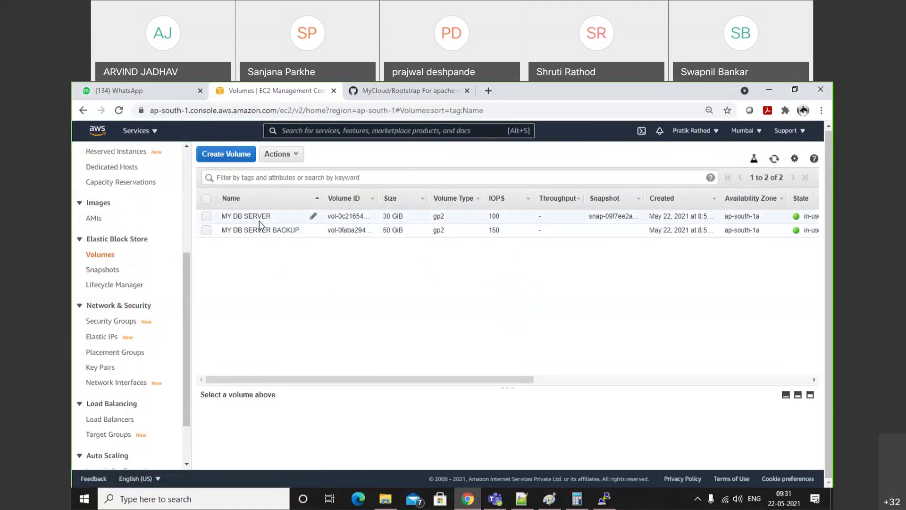
# Detach the MY DB SERVER BACKUP volume from its instance and reload the volumes list.
pyautogui.click(206, 231)
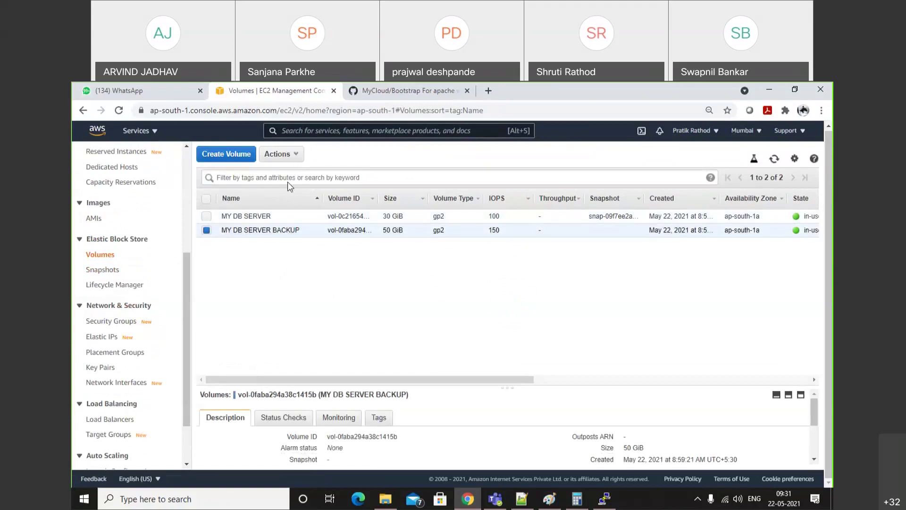
pyautogui.click(292, 157)
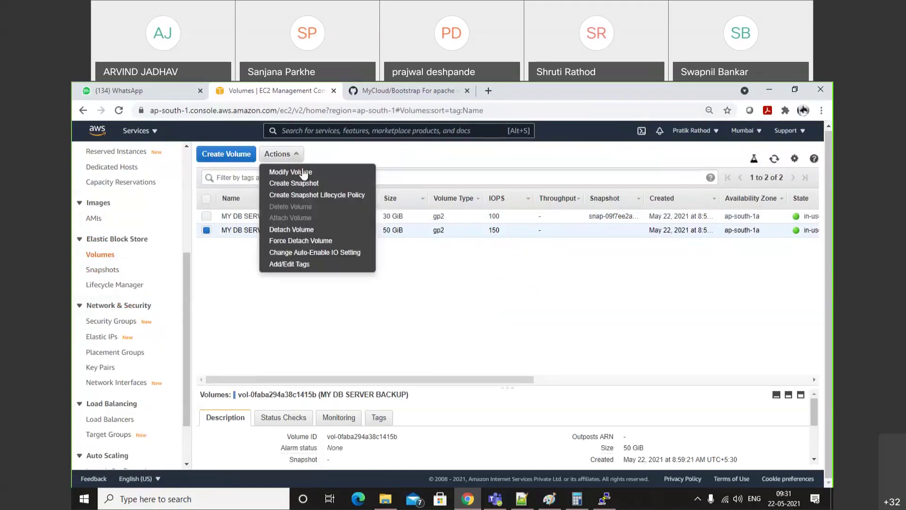
pyautogui.click(308, 230)
pyautogui.click(589, 344)
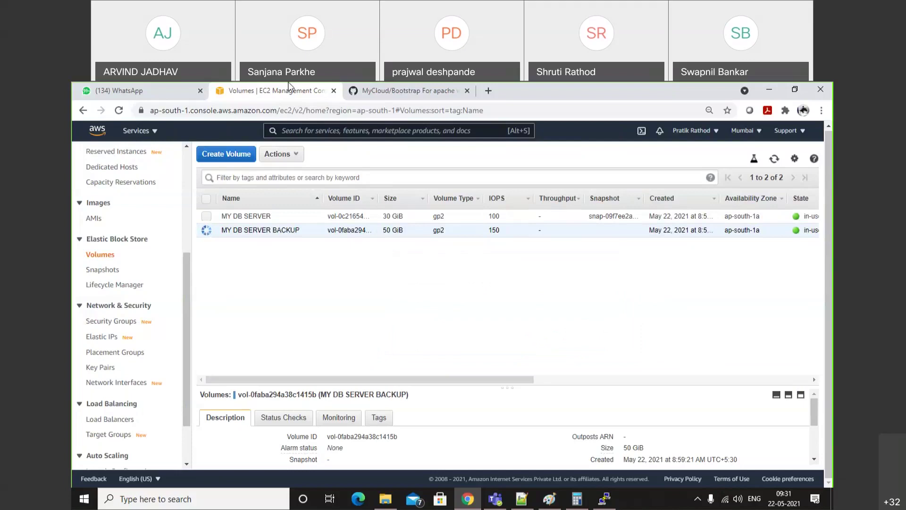
pyautogui.click(118, 110)
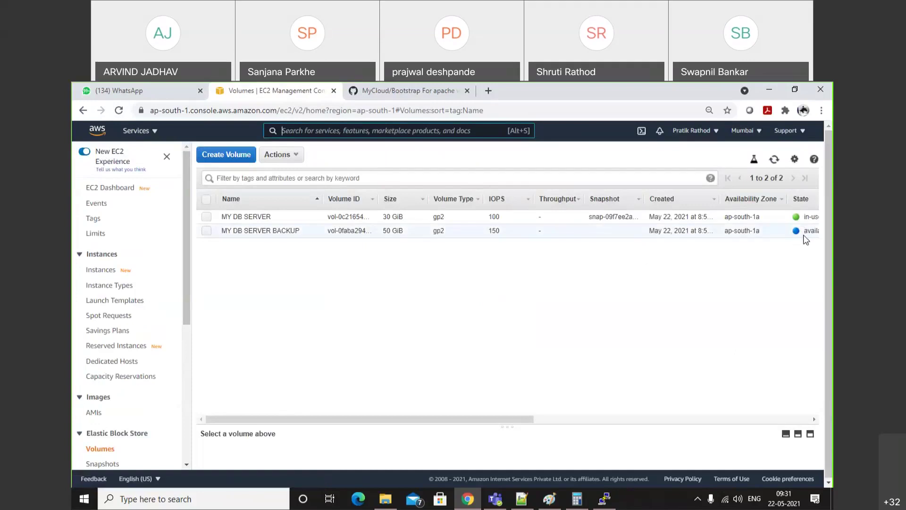
# Delete the detached MY DB SERVER BACKUP volume and reload the volumes list.
pyautogui.click(262, 231)
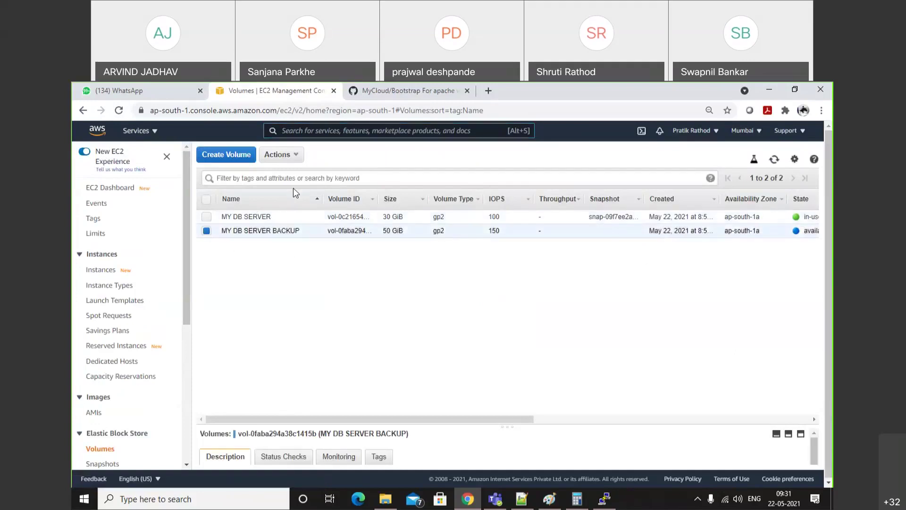
pyautogui.click(290, 166)
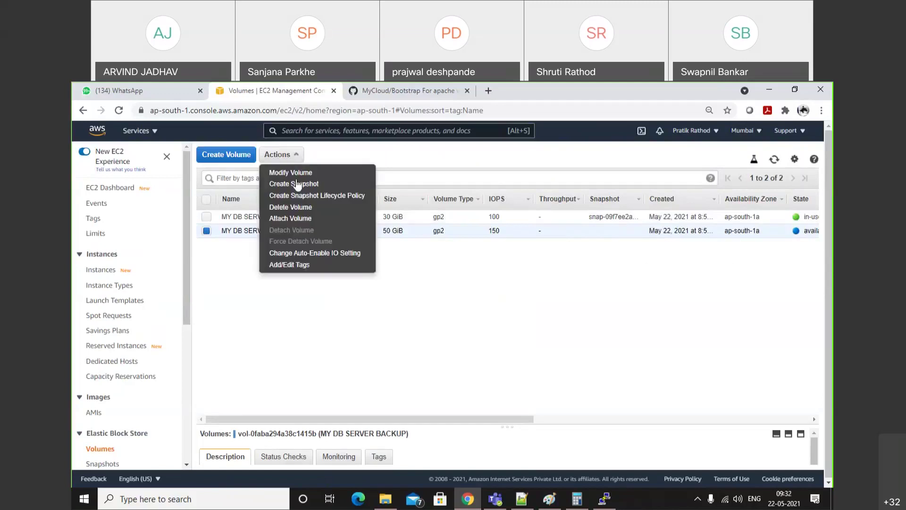
pyautogui.click(310, 209)
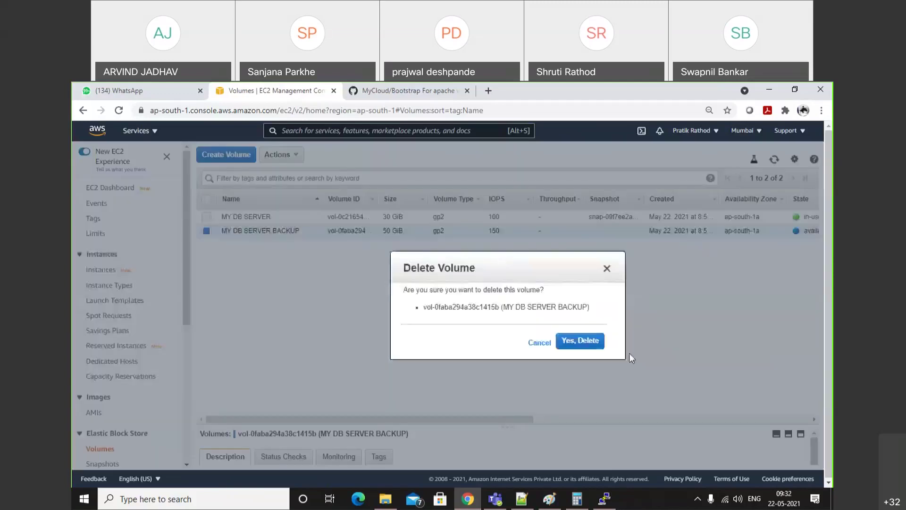
pyautogui.click(579, 340)
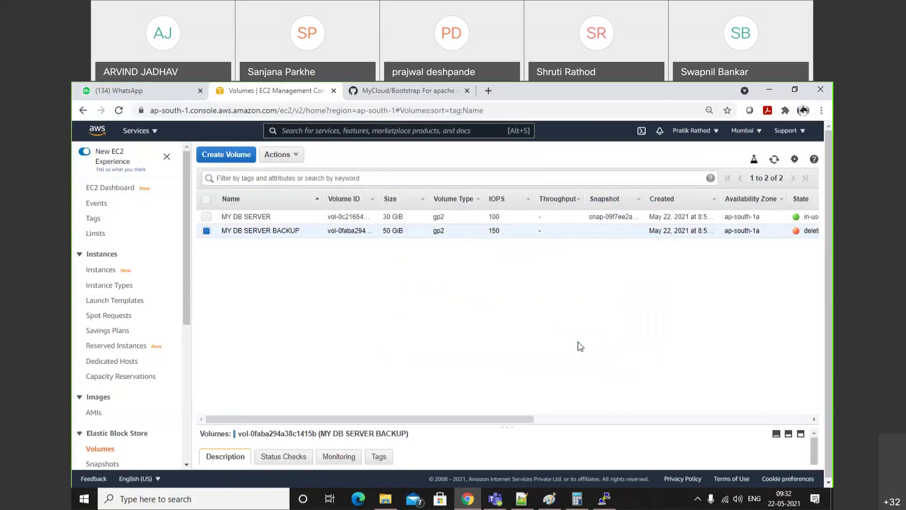
pyautogui.click(119, 110)
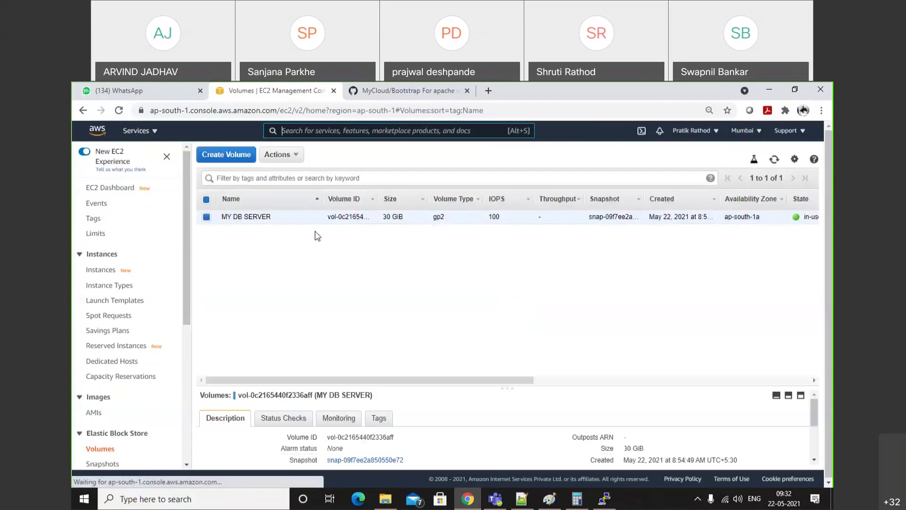
# Create a volume from the backup2 snapshot in ap-south-1a with the Name tag "new", keeping the default type and size.
pyautogui.moveTo(186, 317); pyautogui.dragTo(187, 380)
pyautogui.click(105, 361)
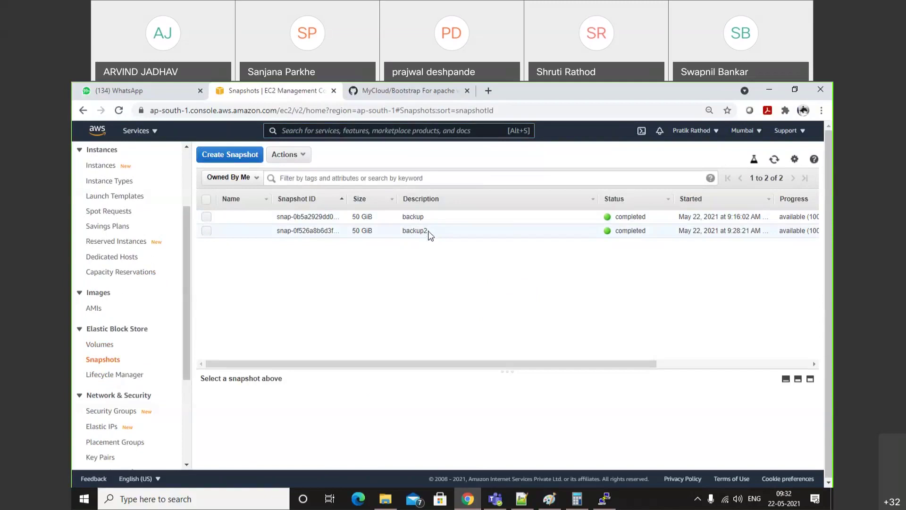
pyautogui.click(207, 231)
pyautogui.click(304, 159)
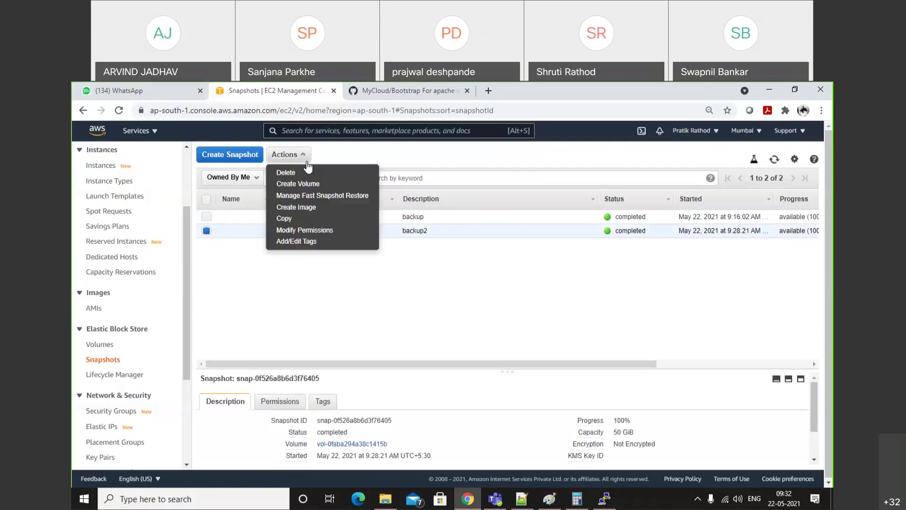
pyautogui.click(312, 184)
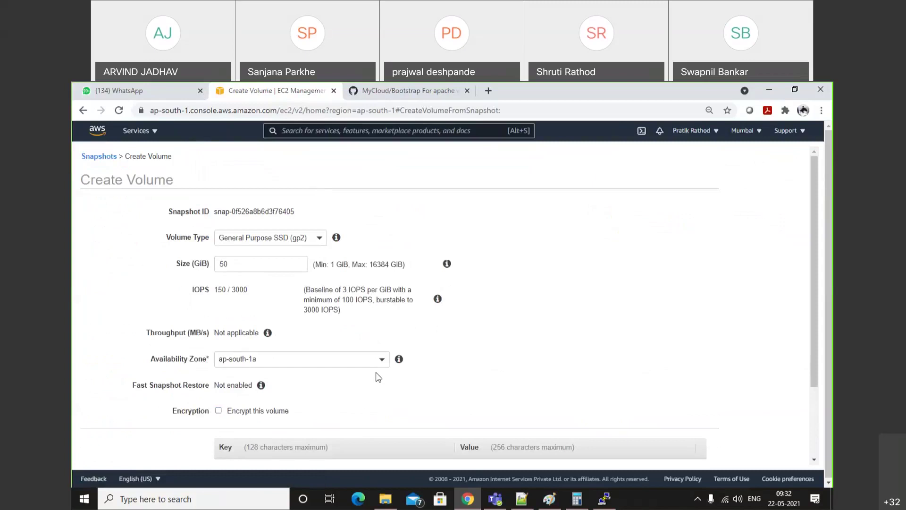
pyautogui.moveTo(815, 293); pyautogui.dragTo(804, 374)
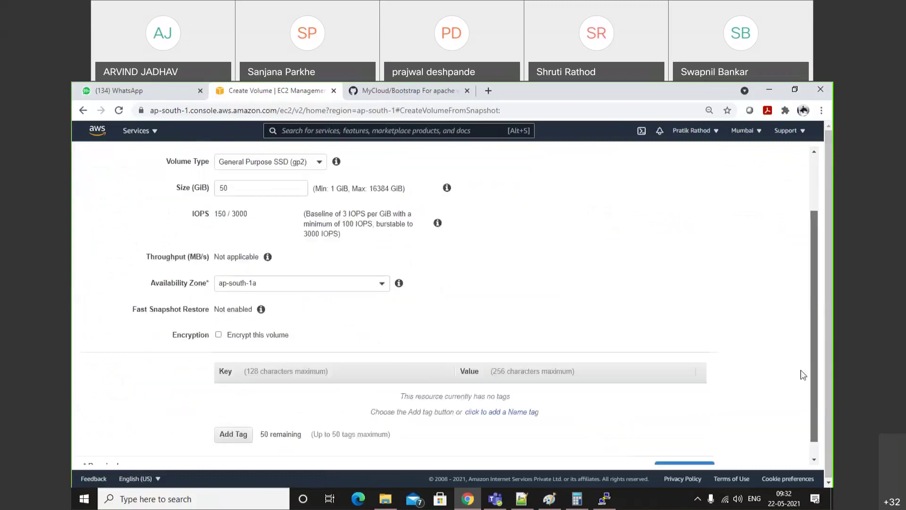
pyautogui.click(506, 392)
pyautogui.write('new')
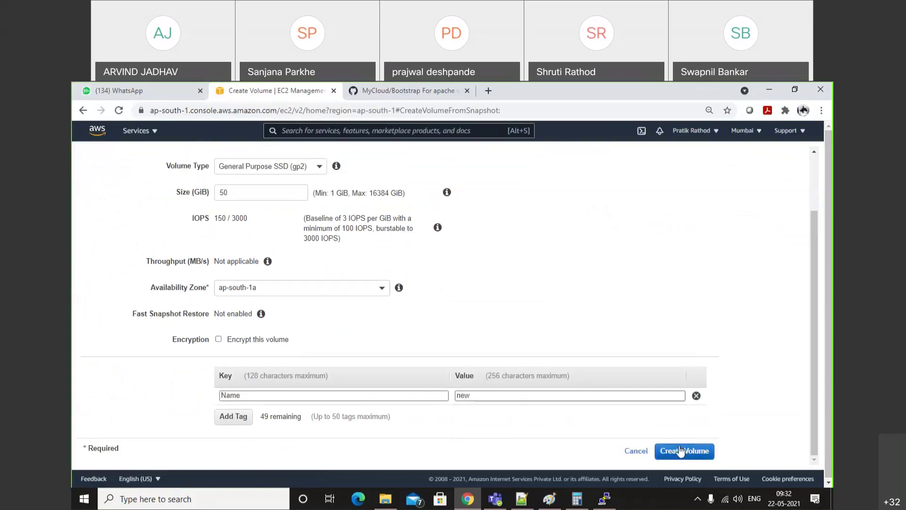
pyautogui.click(680, 451)
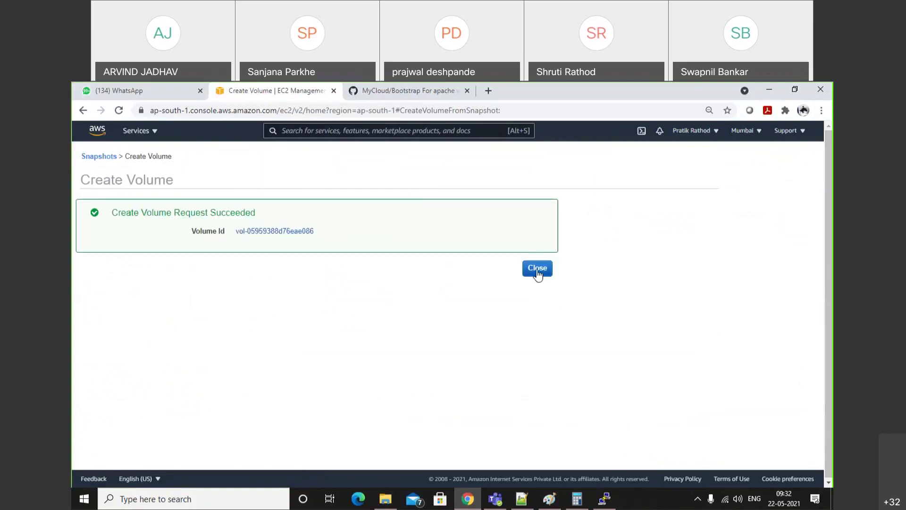
pyautogui.click(538, 270)
# Check the restored volume in the volumes list, review the snapshots list and return to the volumes.
pyautogui.click(104, 345)
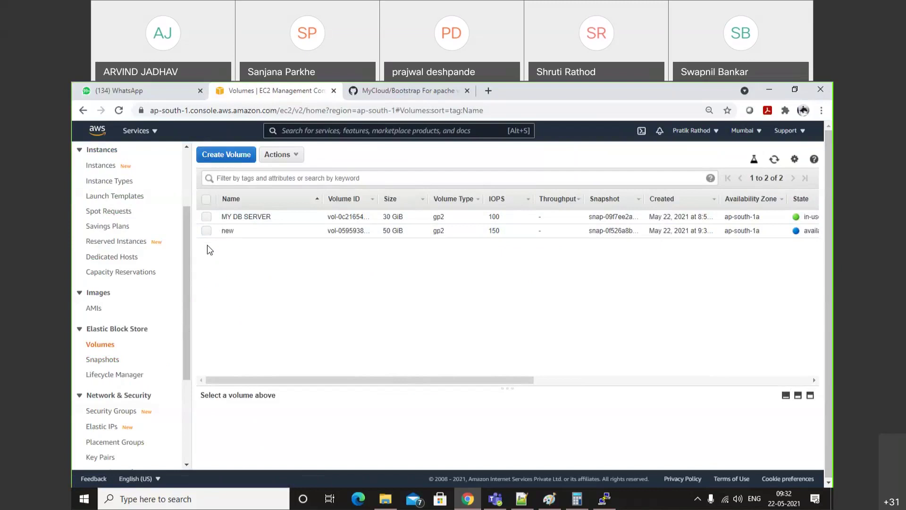
pyautogui.click(113, 359)
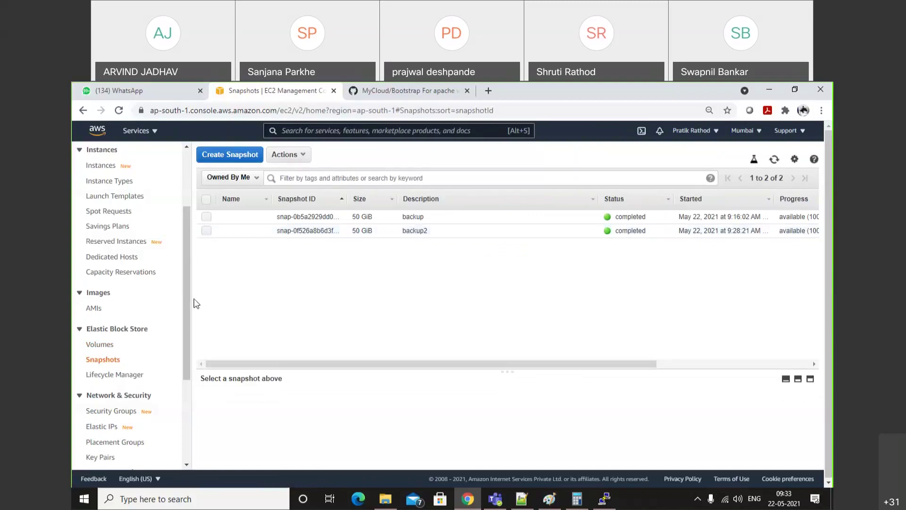
pyautogui.click(100, 345)
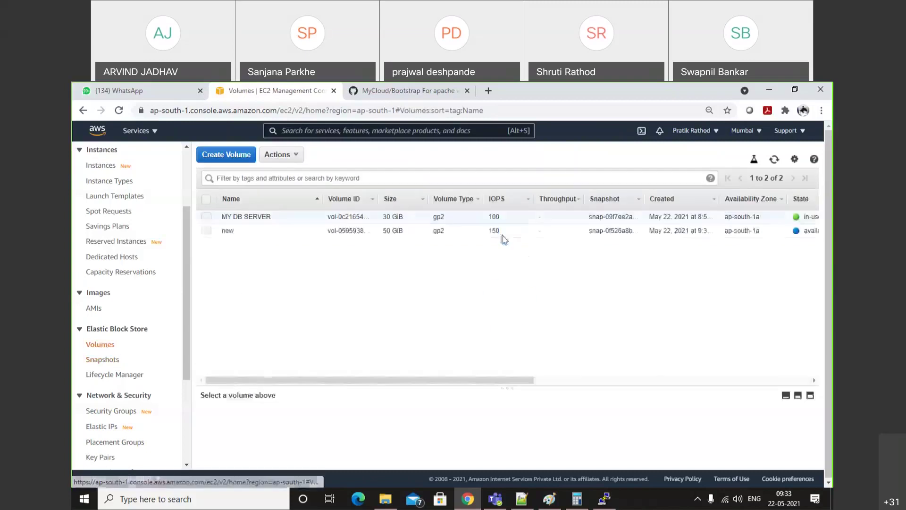
# Attach the volume named new to the running MY DB SERVER instance.
pyautogui.click(205, 231)
pyautogui.click(298, 154)
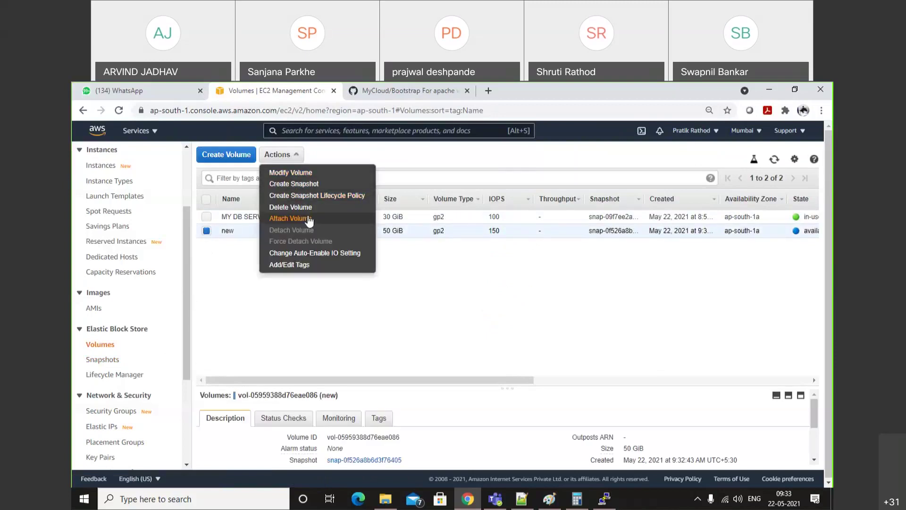
pyautogui.click(310, 218)
pyautogui.click(534, 301)
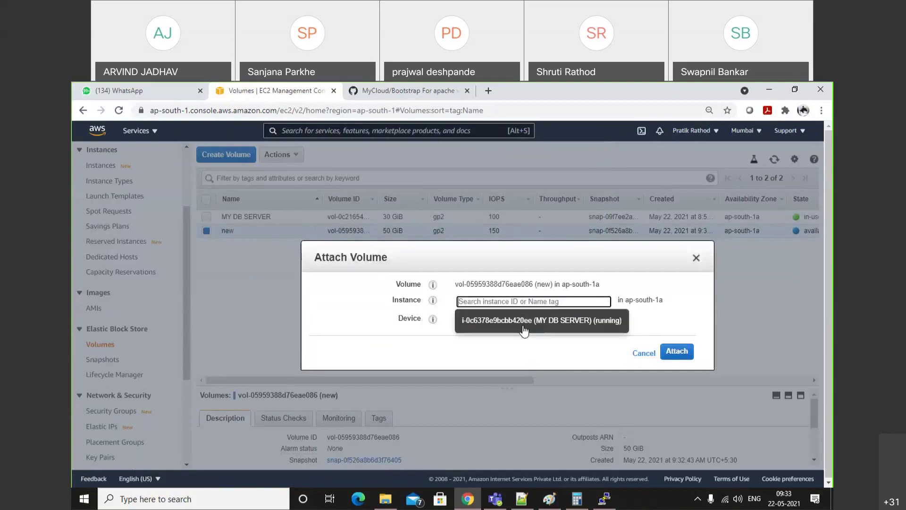
pyautogui.click(524, 326)
pyautogui.click(778, 414)
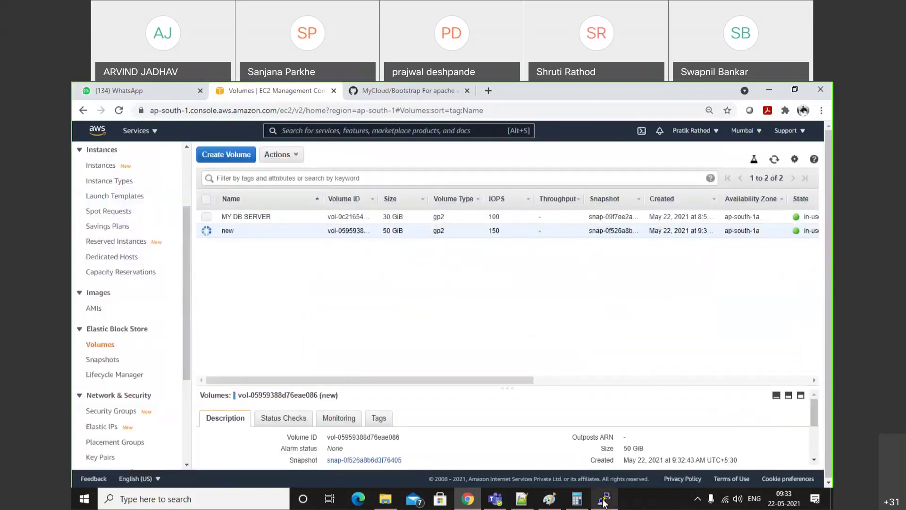
# Switch to the PuTTY terminal, clear the screen and run lsblk to inspect the attached volume's partitions.
pyautogui.click(604, 500)
pyautogui.hotkey('ctrl', 'l')
pyautogui.press('Return')
pyautogui.press('Return')
pyautogui.write('lsblk')
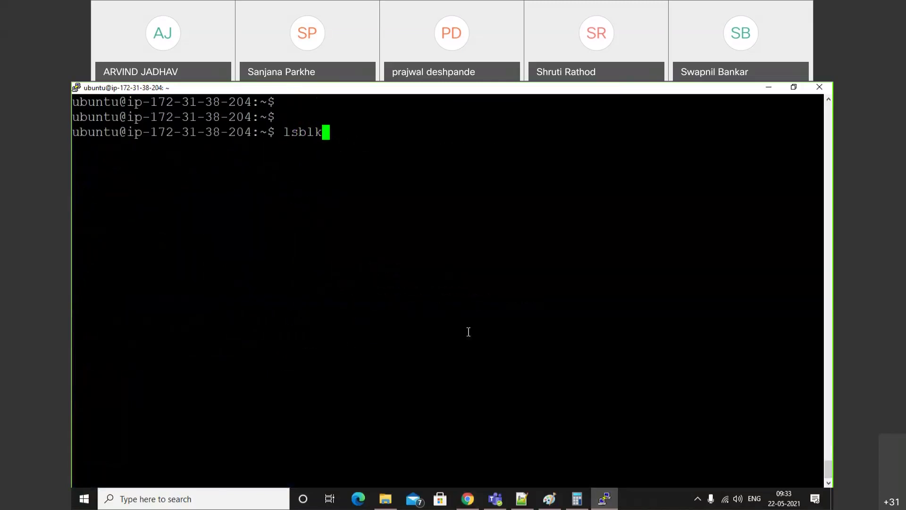
pyautogui.press('Return')
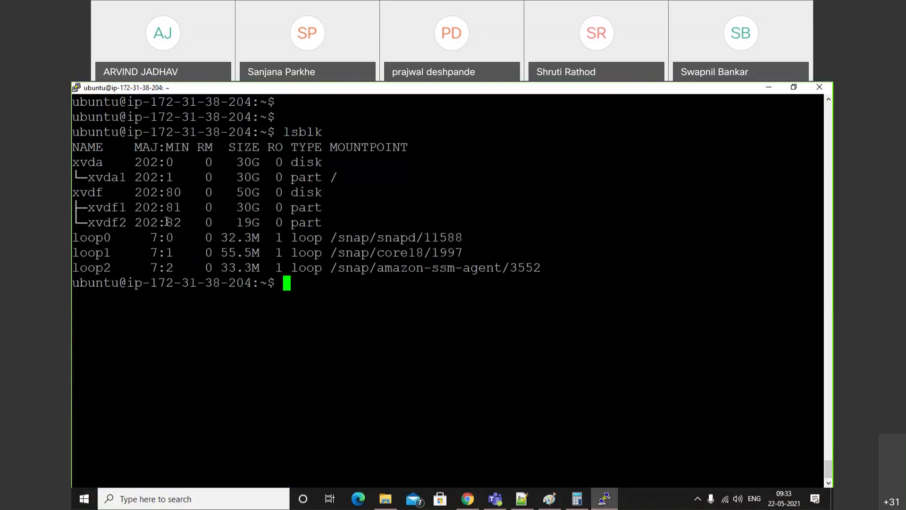
# Reload the volumes list in the EC2 console to check the attachment state, and return to the PuTTY terminal.
pyautogui.hotkey('alt', 'Tab')
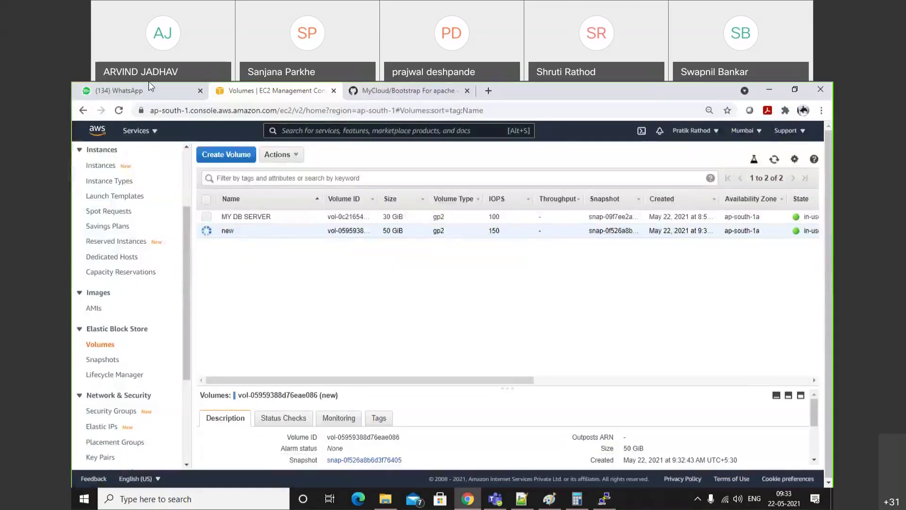
pyautogui.click(118, 111)
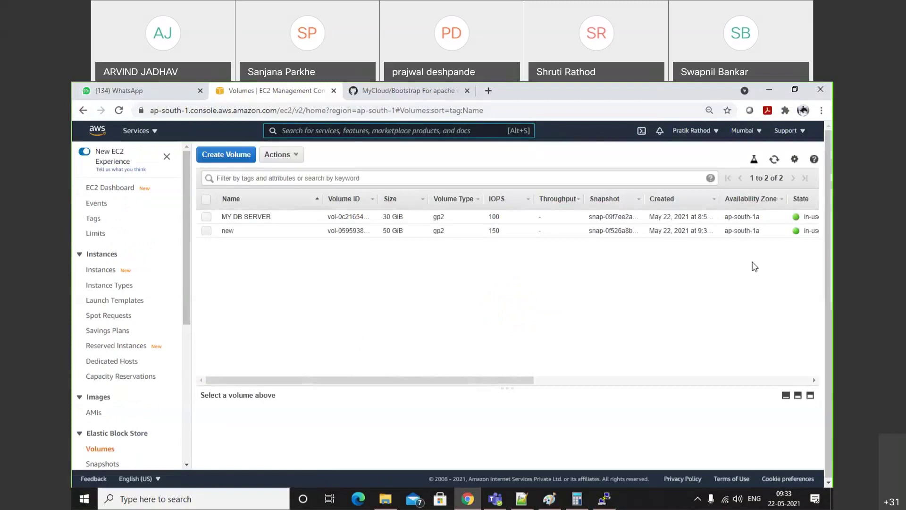
pyautogui.hotkey('alt', 'Tab')
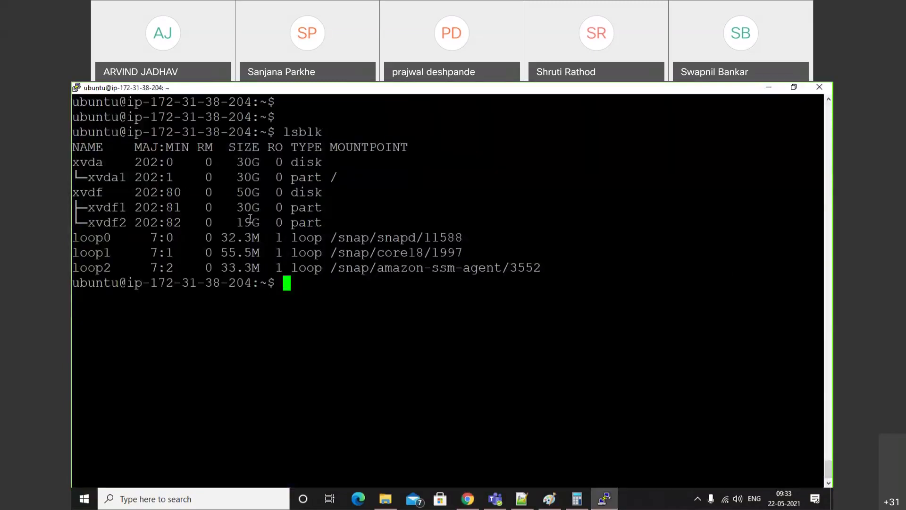
# Switch to the EC2 console, detach the volume named new from the instance and reload the volumes list.
pyautogui.hotkey('alt', 'Tab')
pyautogui.click(207, 230)
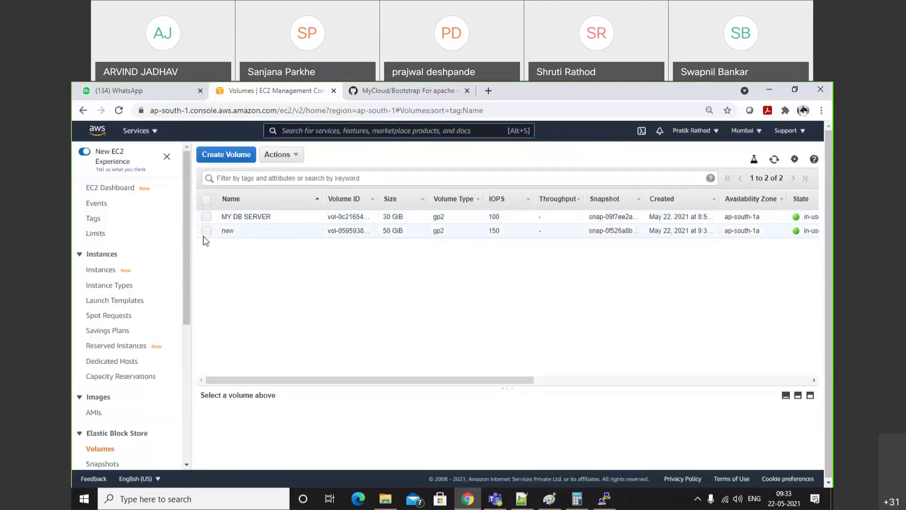
pyautogui.click(281, 154)
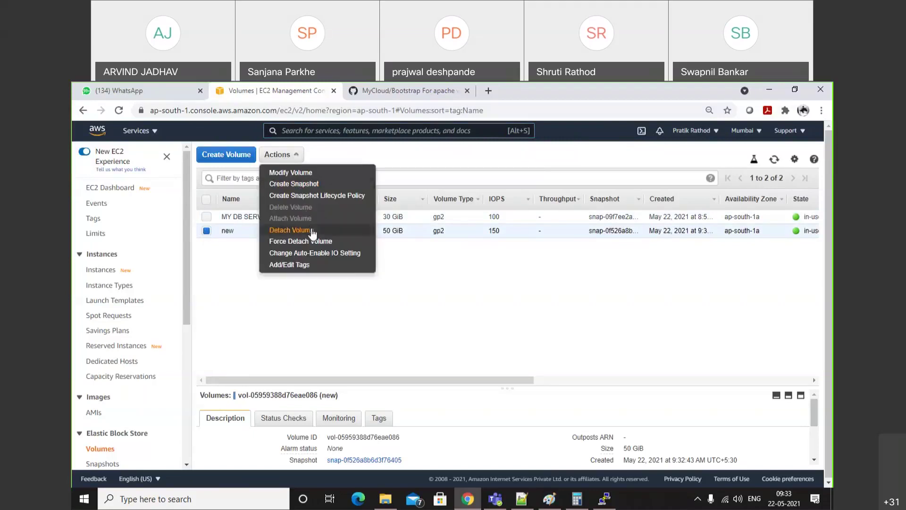
pyautogui.click(308, 230)
pyautogui.click(582, 342)
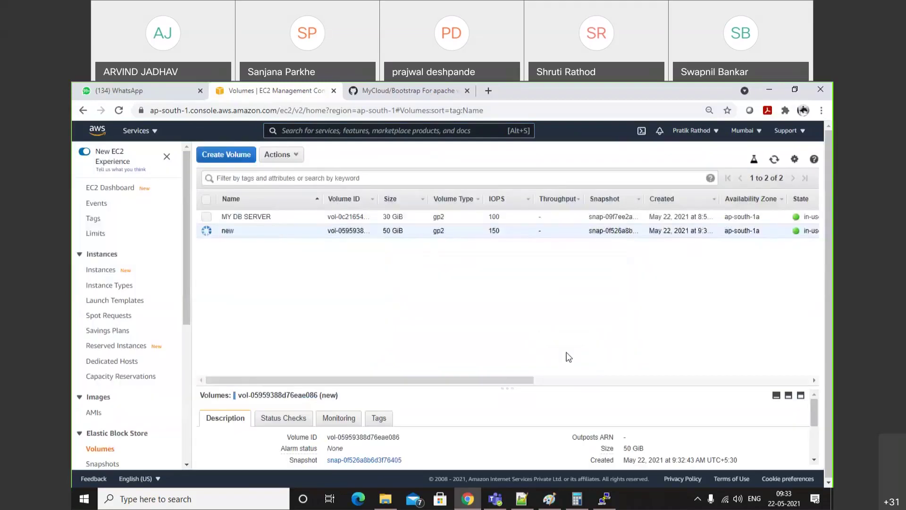
pyautogui.click(119, 110)
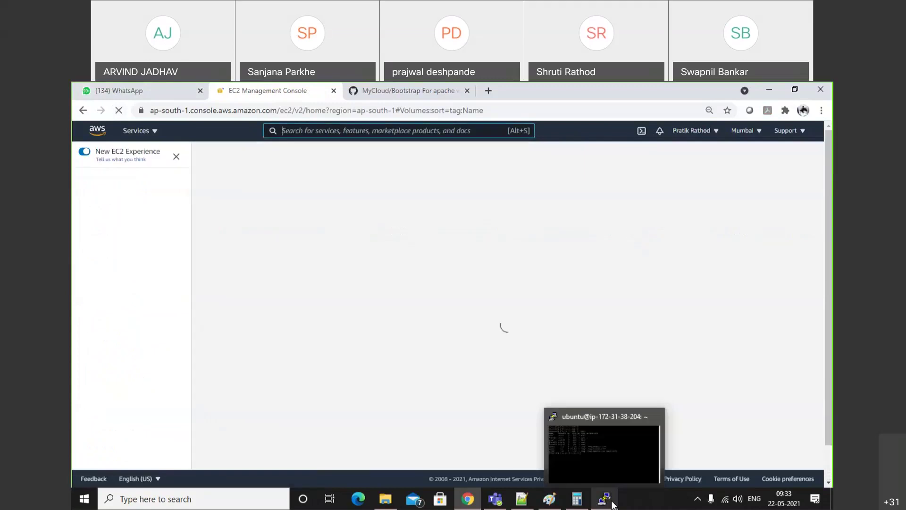
# Run lsblk again in the PuTTY terminal and highlight the earlier xvdf disk and partition entries for comparison.
pyautogui.click(605, 499)
pyautogui.write('lsblk')
pyautogui.press('Return')
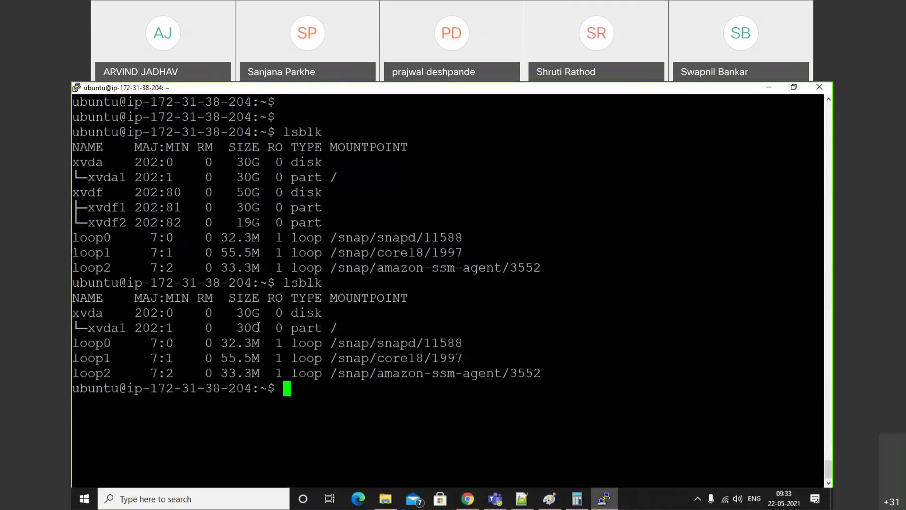
pyautogui.moveTo(74, 192); pyautogui.dragTo(366, 219)
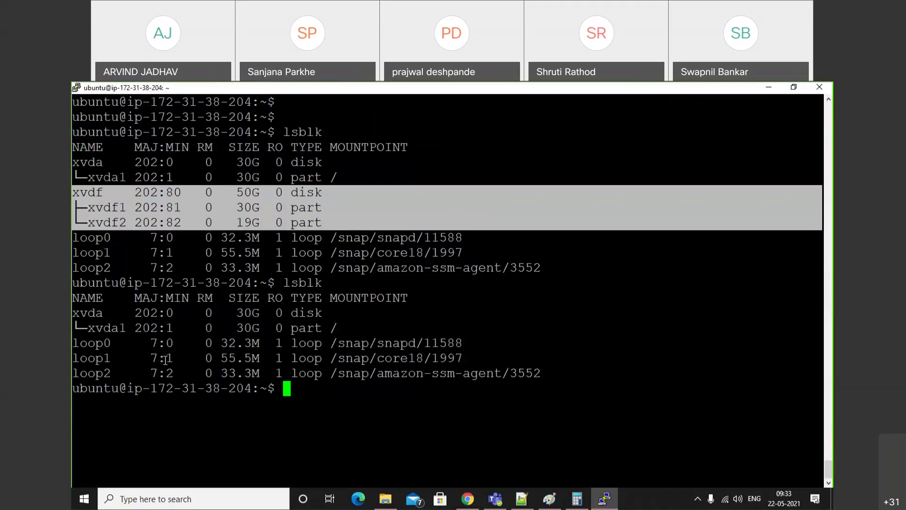
# Switch to the EC2 console and attach the available volume named new to the running MY DB SERVER instance.
pyautogui.hotkey('alt', 'Tab')
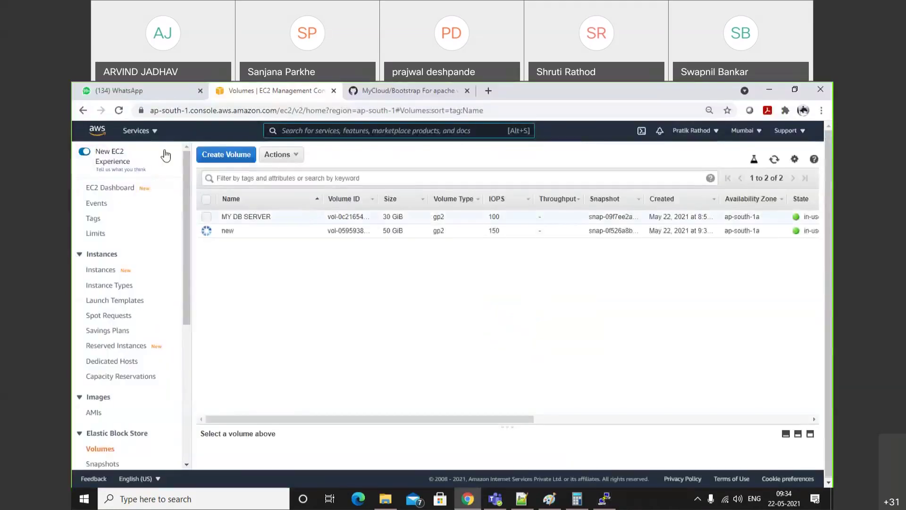
pyautogui.click(206, 230)
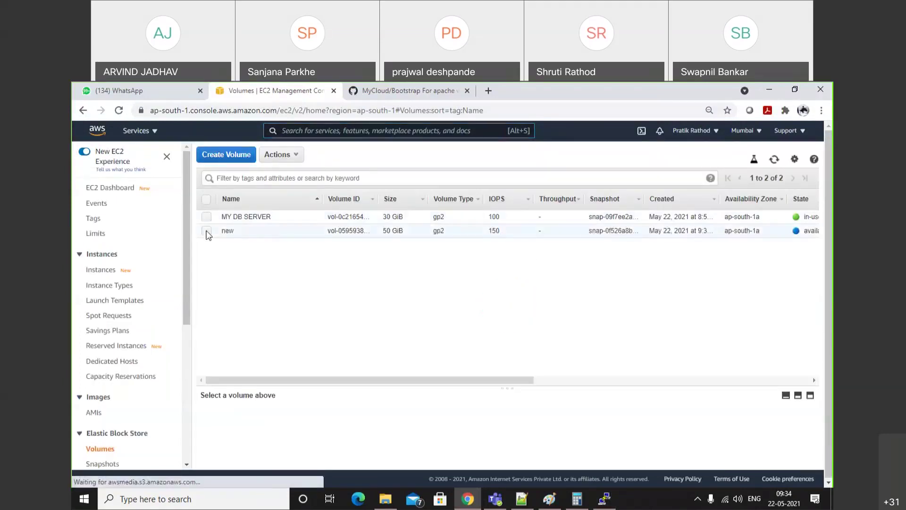
pyautogui.click(206, 230)
pyautogui.click(296, 154)
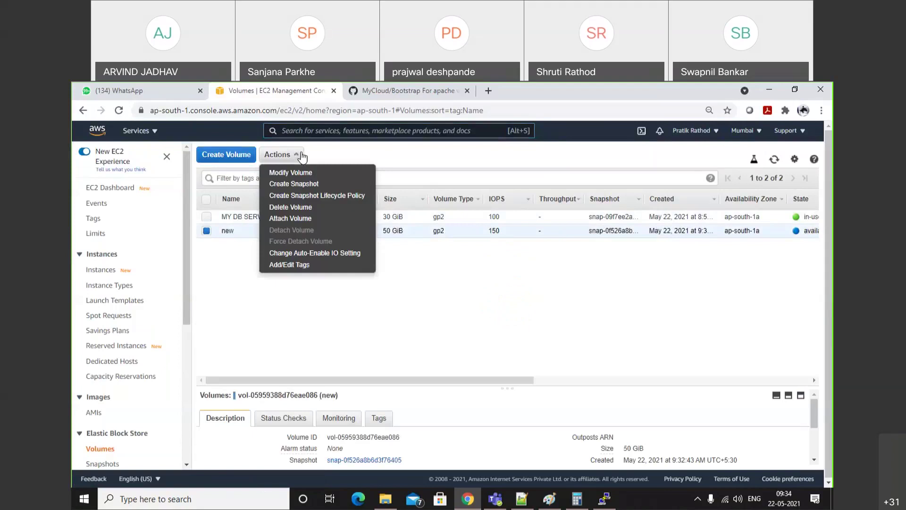
pyautogui.click(302, 218)
pyautogui.click(567, 303)
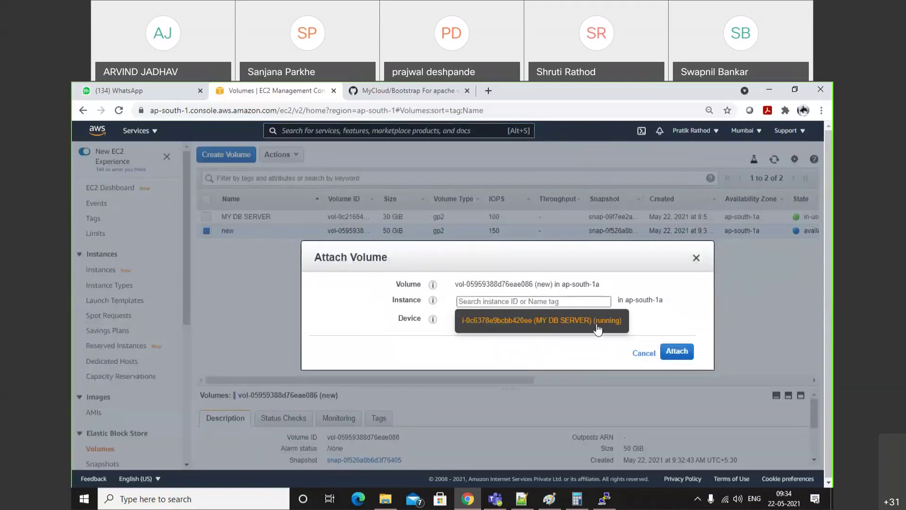
pyautogui.click(598, 321)
pyautogui.click(784, 411)
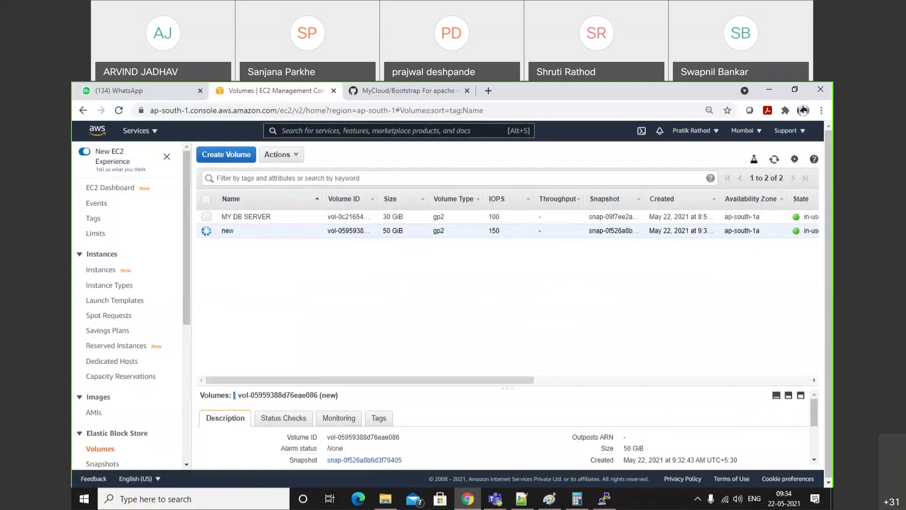
# Switch to the PuTTY terminal, run lsblk and highlight the newest xvdf disk and partition entries.
pyautogui.click(607, 507)
pyautogui.write('ls')
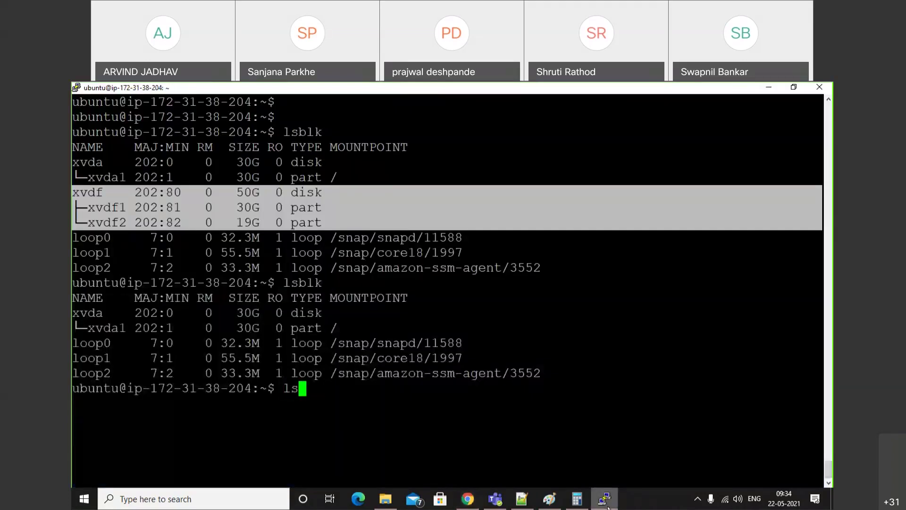
pyautogui.write('blk')
pyautogui.press('Return')
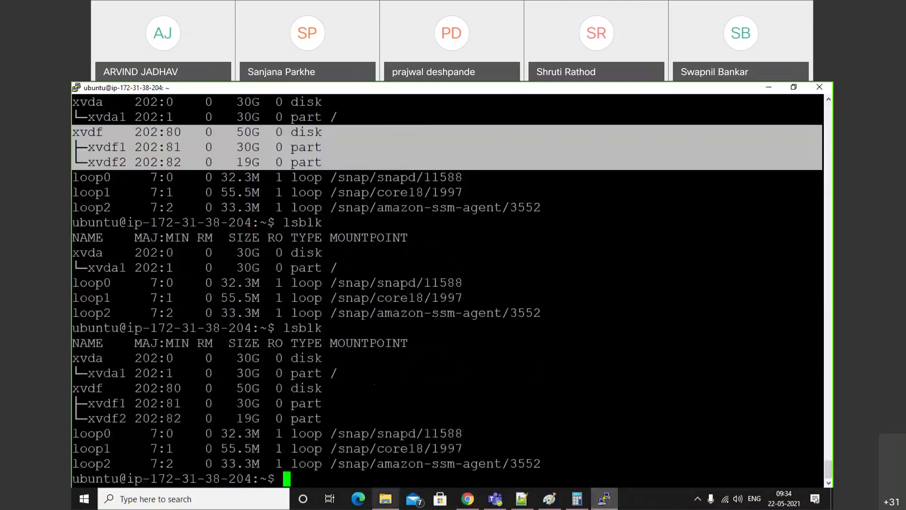
pyautogui.moveTo(74, 388); pyautogui.dragTo(336, 416)
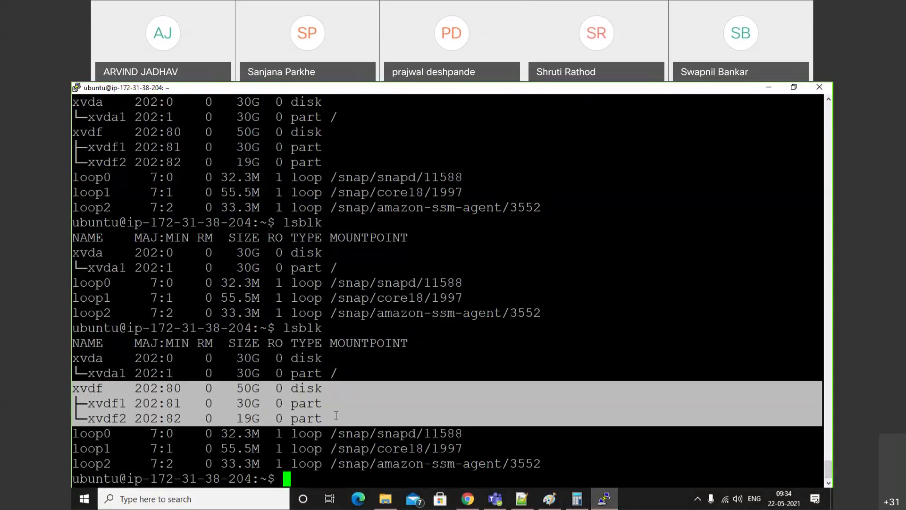
# Clear the terminal, list the home folder, check the contents of the sycse directory and return to the home directory.
pyautogui.hotkey('ctrl', 'l')
pyautogui.press('Return')
pyautogui.press('Return')
pyautogui.press('Return')
pyautogui.press('Return')
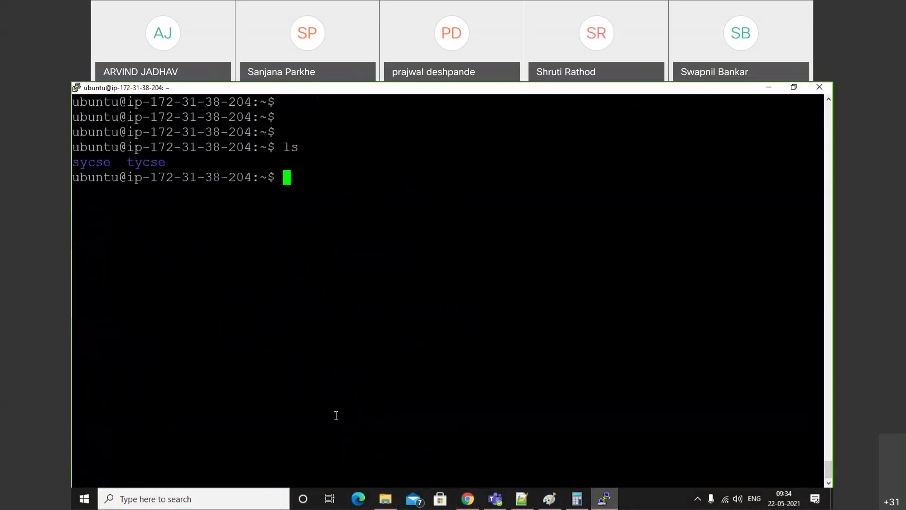
pyautogui.write('cd sy')
pyautogui.press('Tab')
pyautogui.press('Return')
pyautogui.write('ls')
pyautogui.press('Return')
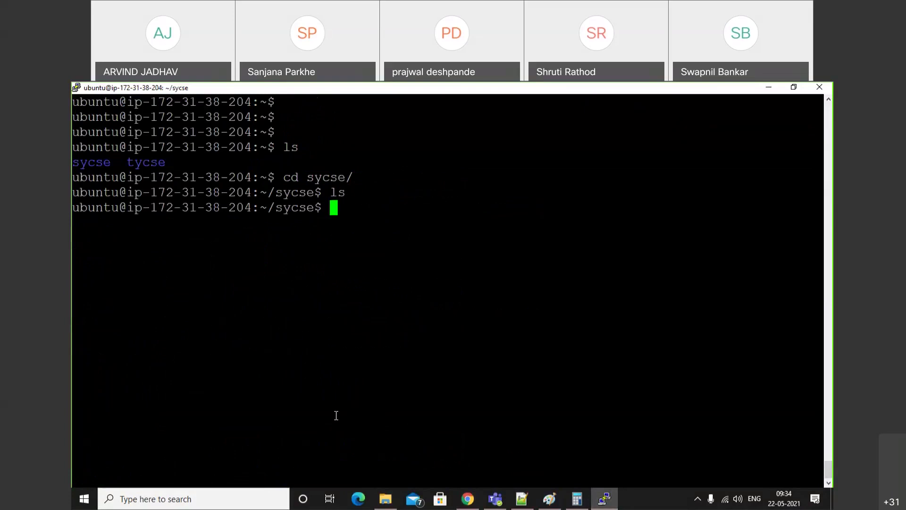
pyautogui.write('cd')
pyautogui.press('Return')
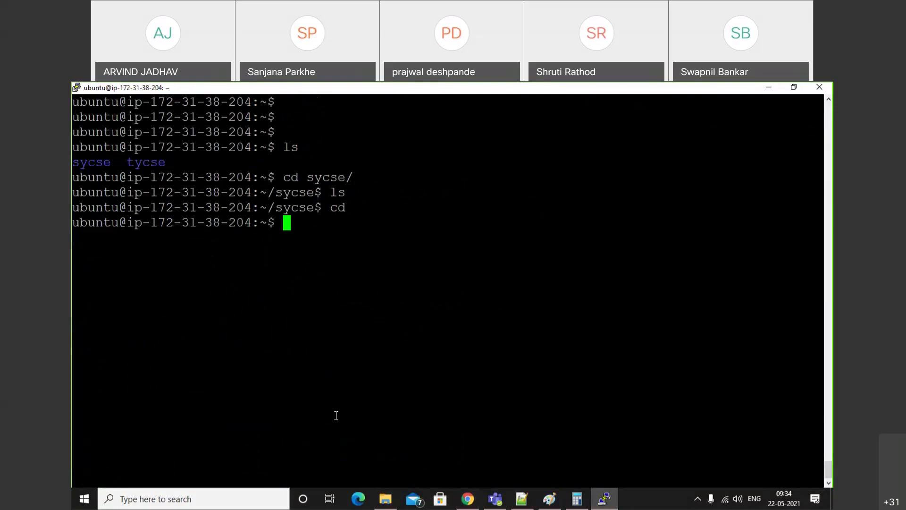
# Open /etc/fstab in nano to review the xvdf1 mount entry, and exit the editor.
pyautogui.write('nano .etc')
pyautogui.press('BackSpace')
pyautogui.press('BackSpace')
pyautogui.press('BackSpace')
pyautogui.press('BackSpace')
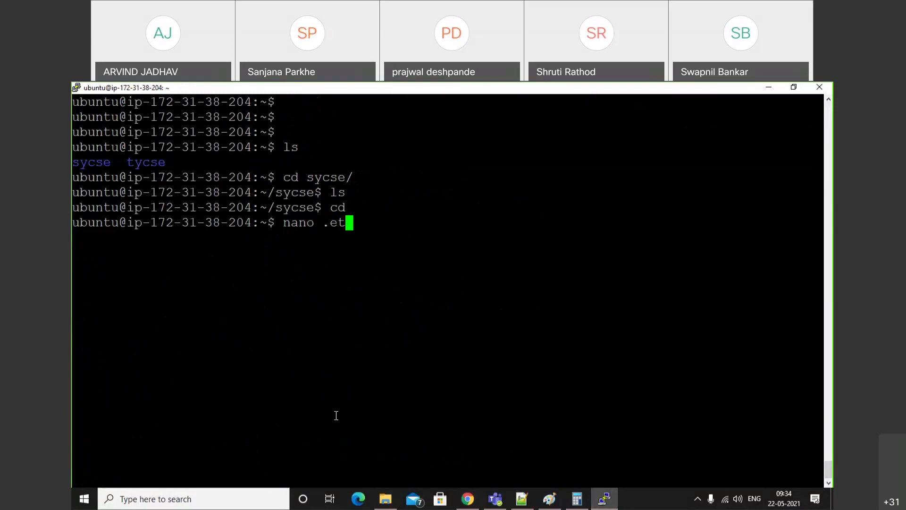
pyautogui.write('/etc/fs')
pyautogui.press('Tab')
pyautogui.press('Return')
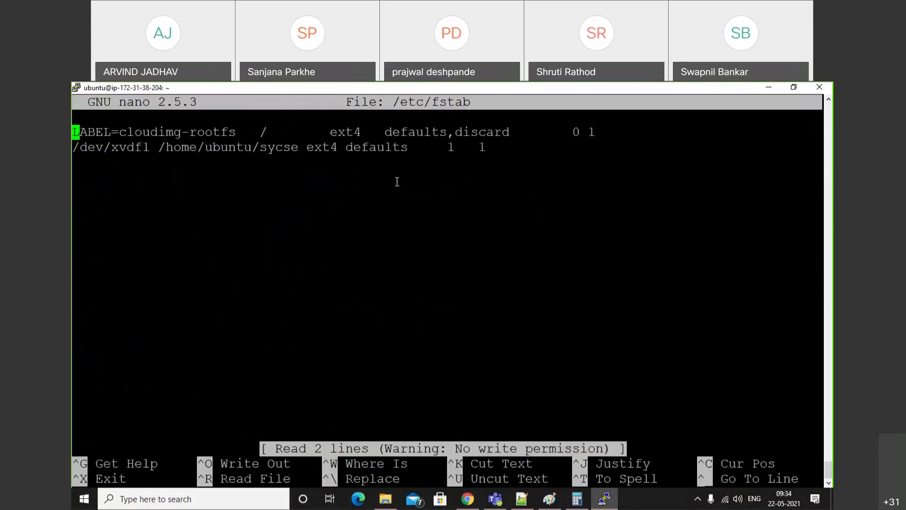
pyautogui.hotkey('ctrl', 'x')
# Mount all fstab entries with sudo mount -a, and run lsblk to check the mount point of xvdf1.
pyautogui.write('sudo ,')
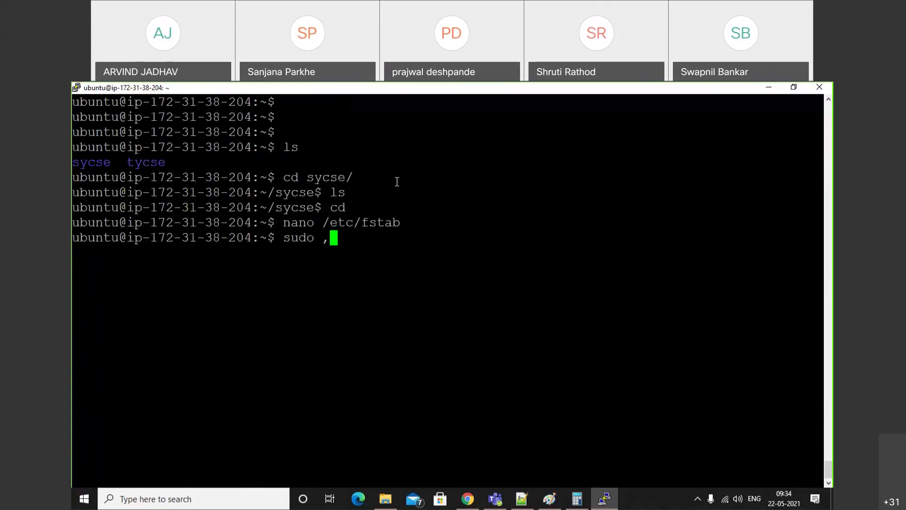
pyautogui.press('BackSpace')
pyautogui.write('mount -a')
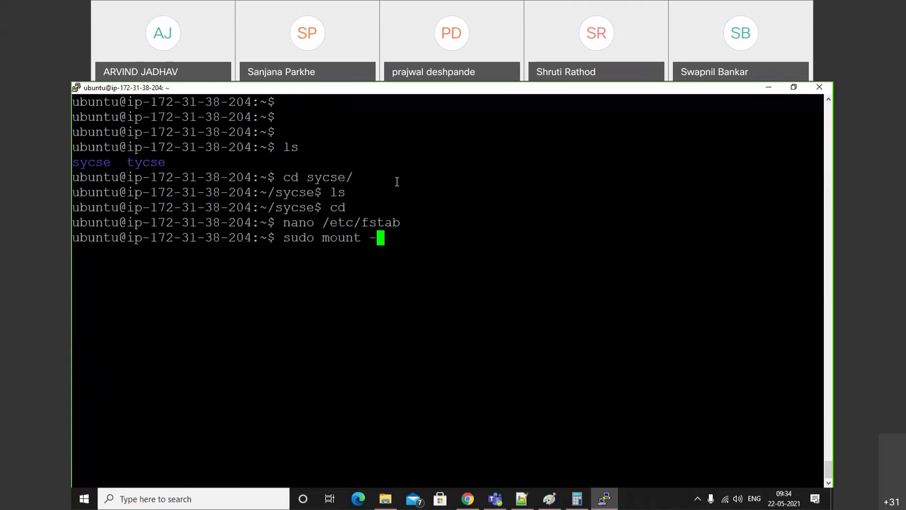
pyautogui.press('Return')
pyautogui.write('lsblk')
pyautogui.press('Return')
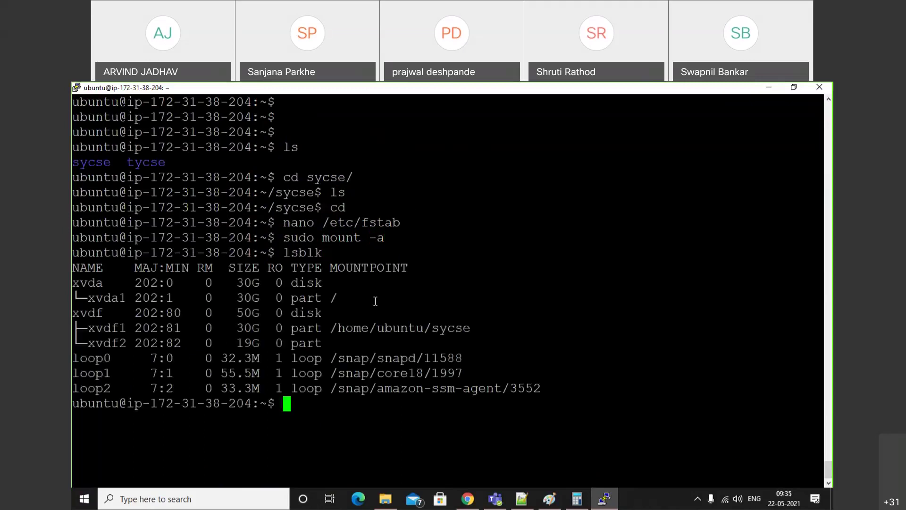
pyautogui.moveTo(326, 329); pyautogui.dragTo(472, 328)
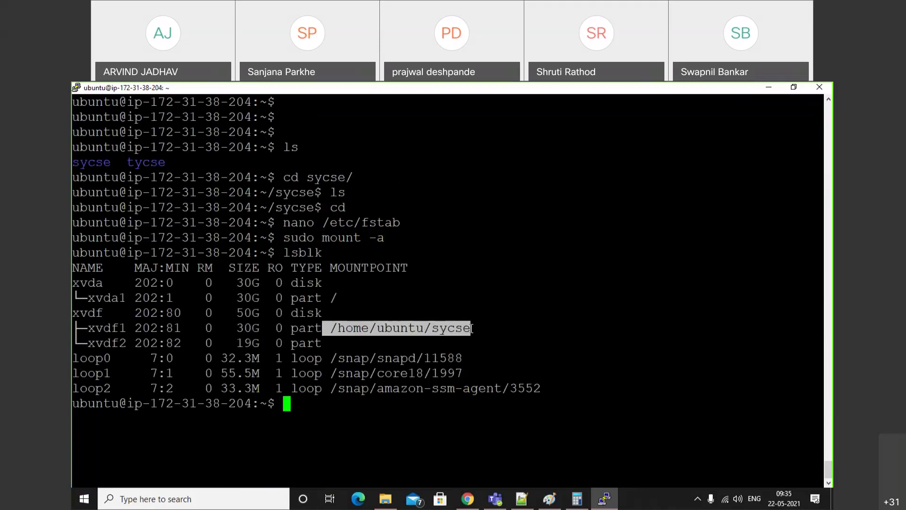
# Clear the terminal, enter the sycse directory, list its contents and highlight the restored backup files.
pyautogui.write('c')
pyautogui.press('BackSpace')
pyautogui.hotkey('ctrl', 'l')
pyautogui.press('Return')
pyautogui.press('Return')
pyautogui.write('ls')
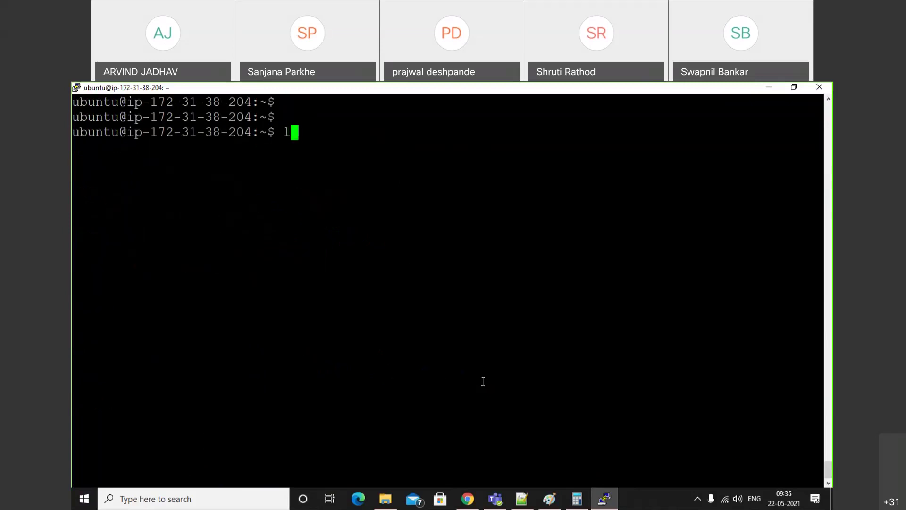
pyautogui.press('Return')
pyautogui.write('cd s')
pyautogui.press('Tab')
pyautogui.press('Return')
pyautogui.write('ls')
pyautogui.press('Return')
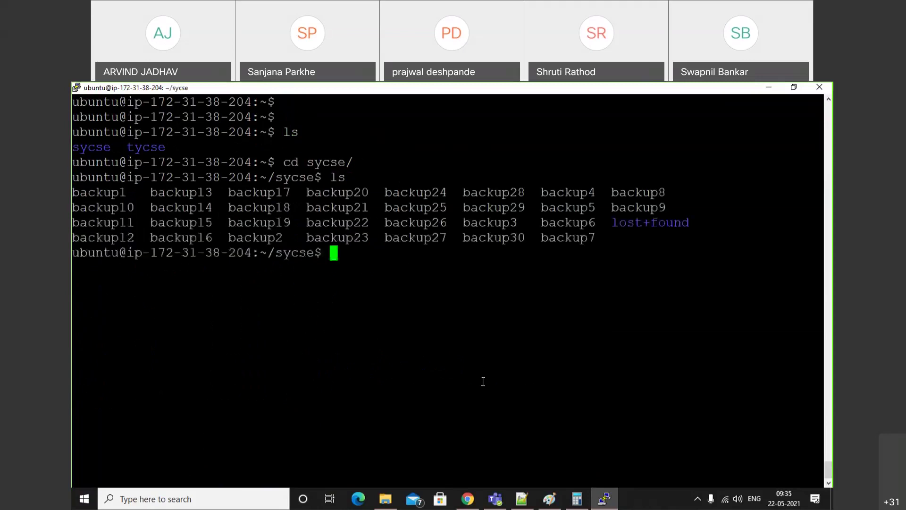
pyautogui.moveTo(72, 187); pyautogui.dragTo(594, 235)
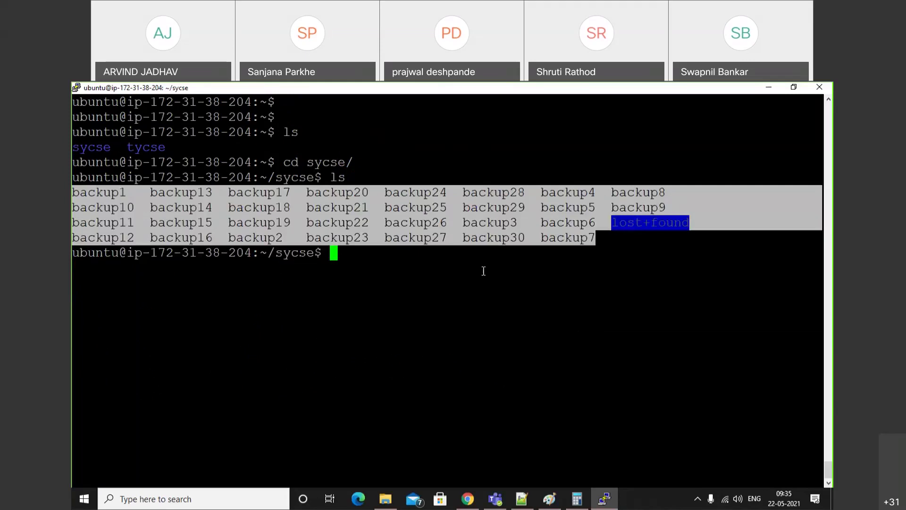
# Switch to the EC2 console, review the Elastic Block Store snapshots list and return to the volumes list.
pyautogui.click(468, 499)
pyautogui.moveTo(253, 231)
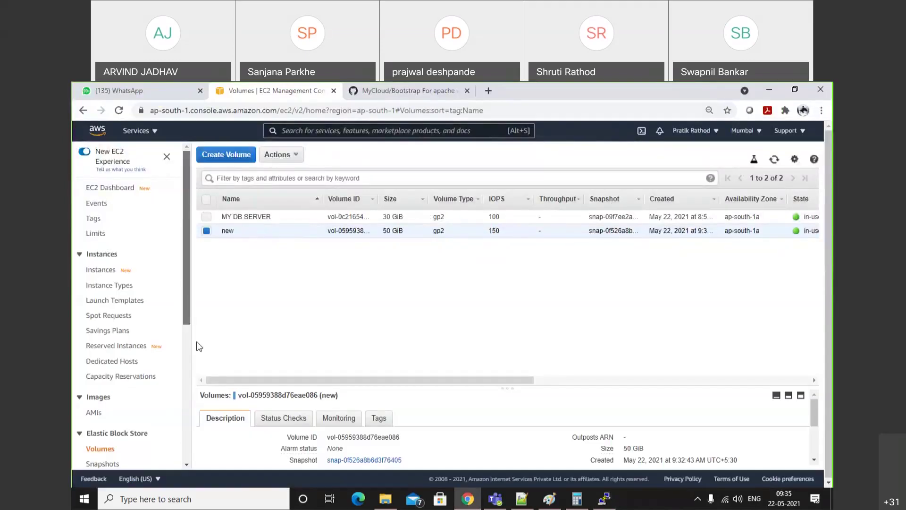
pyautogui.scroll(-3, 108, 348)
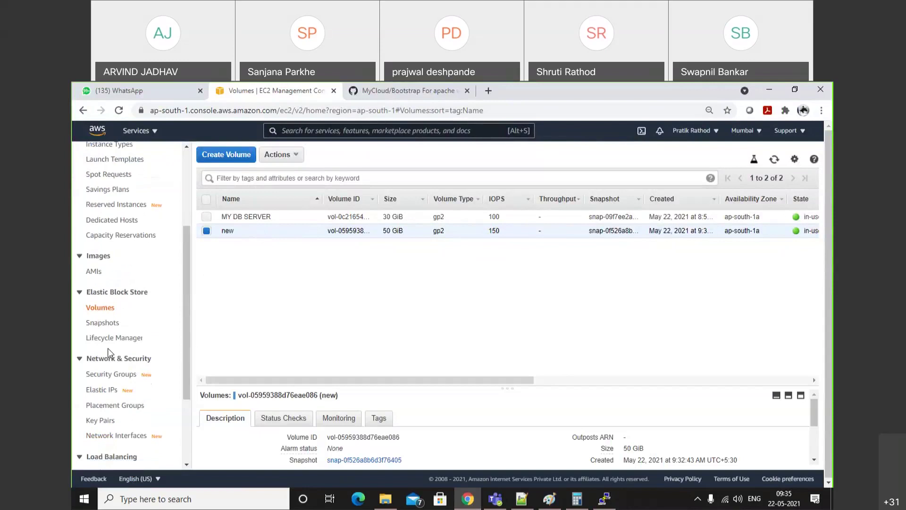
pyautogui.click(96, 323)
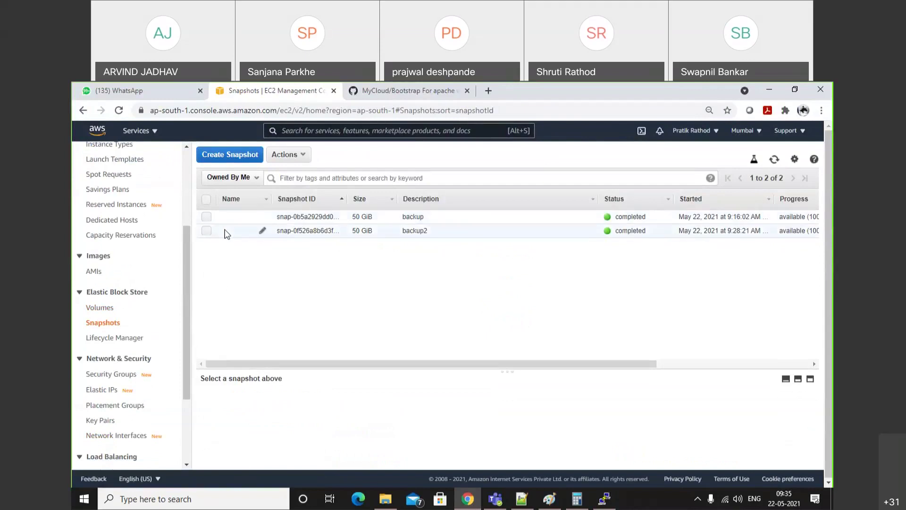
pyautogui.click(100, 308)
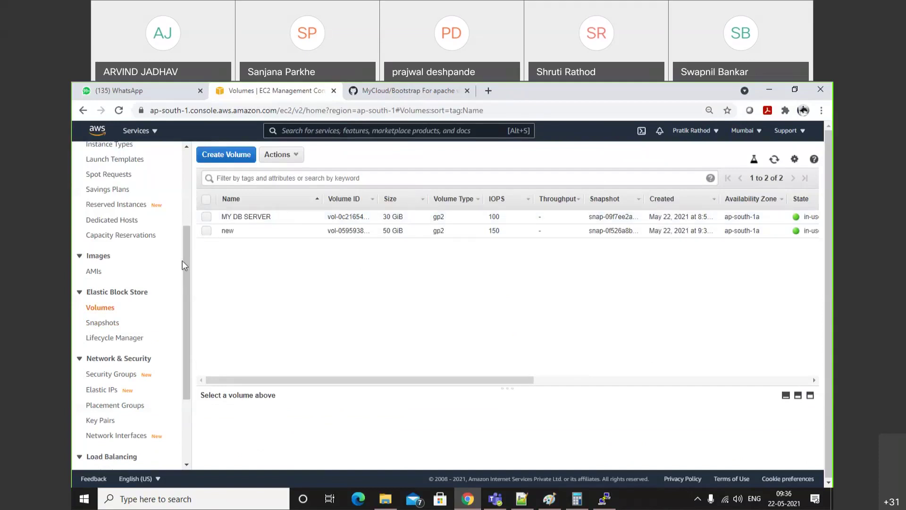
pyautogui.moveTo(186, 264); pyautogui.dragTo(181, 182)
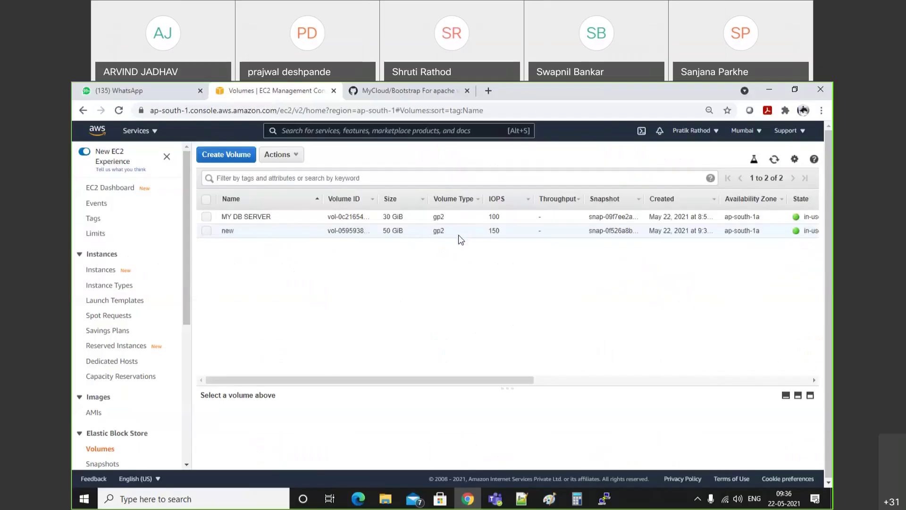
# Open the EC2 dashboard's resources overview and go to the snapshots list.
pyautogui.click(132, 193)
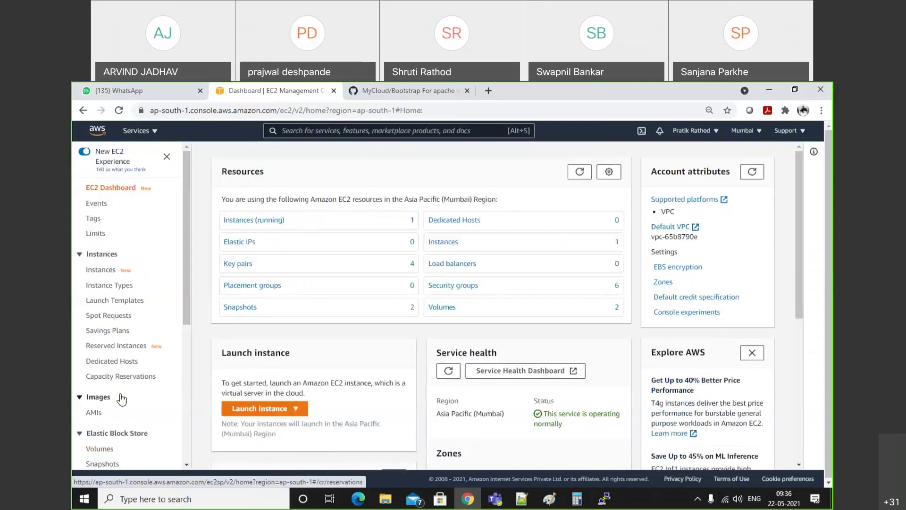
pyautogui.moveTo(189, 304); pyautogui.dragTo(188, 380)
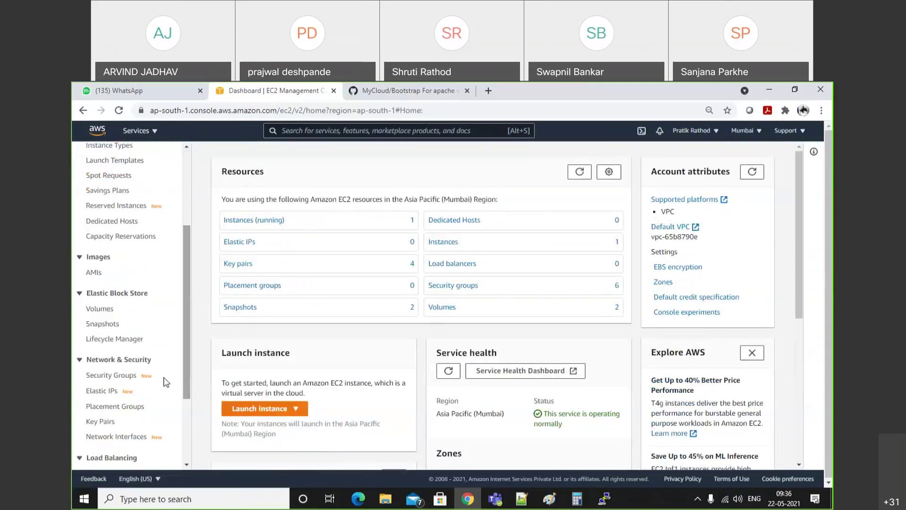
pyautogui.click(104, 325)
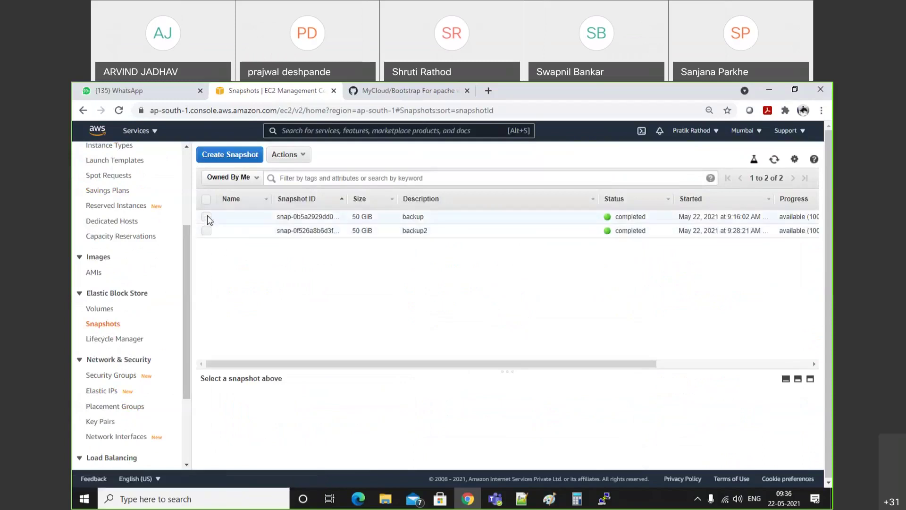
# Narrow the selection to the snapshot described as backup and delete it.
pyautogui.click(206, 199)
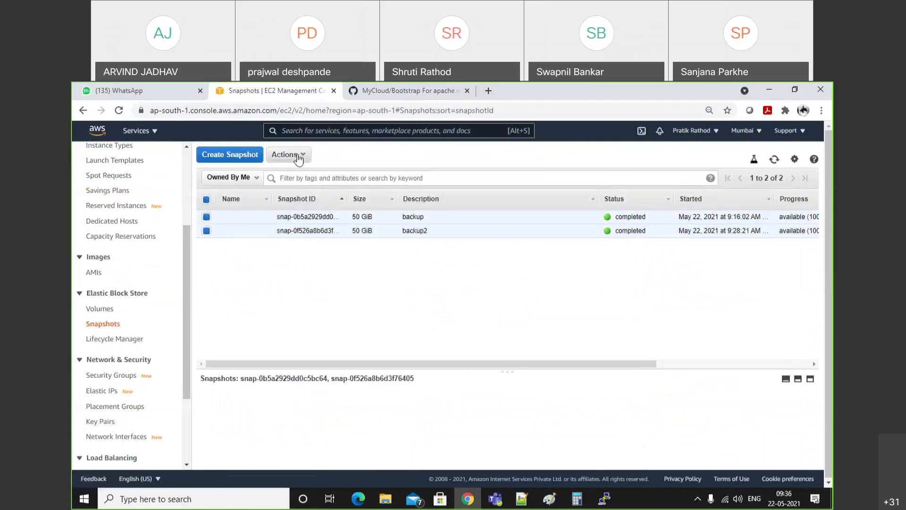
pyautogui.click(299, 156)
pyautogui.click(472, 279)
pyautogui.click(206, 231)
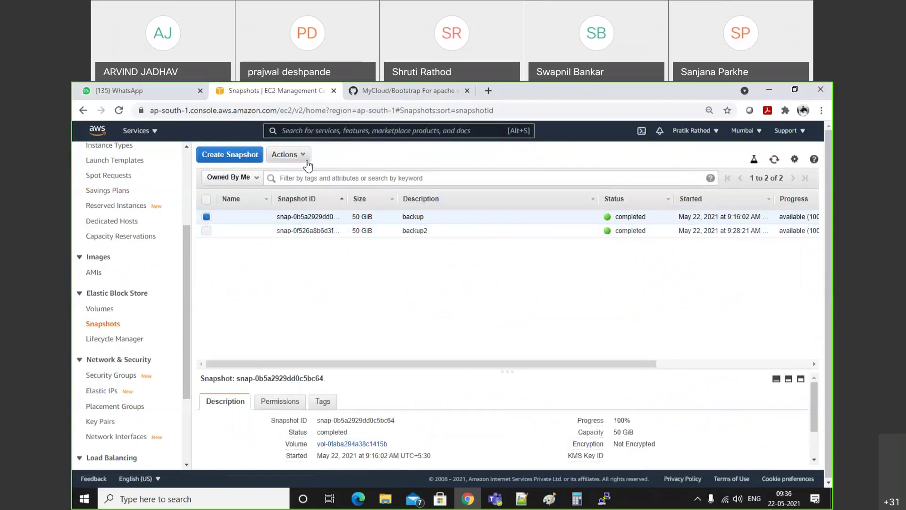
pyautogui.click(302, 155)
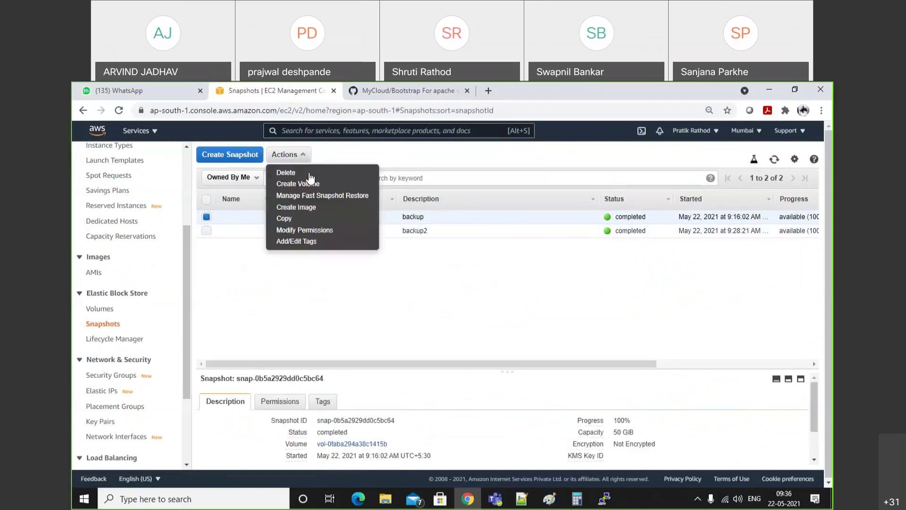
pyautogui.click(286, 173)
pyautogui.click(575, 345)
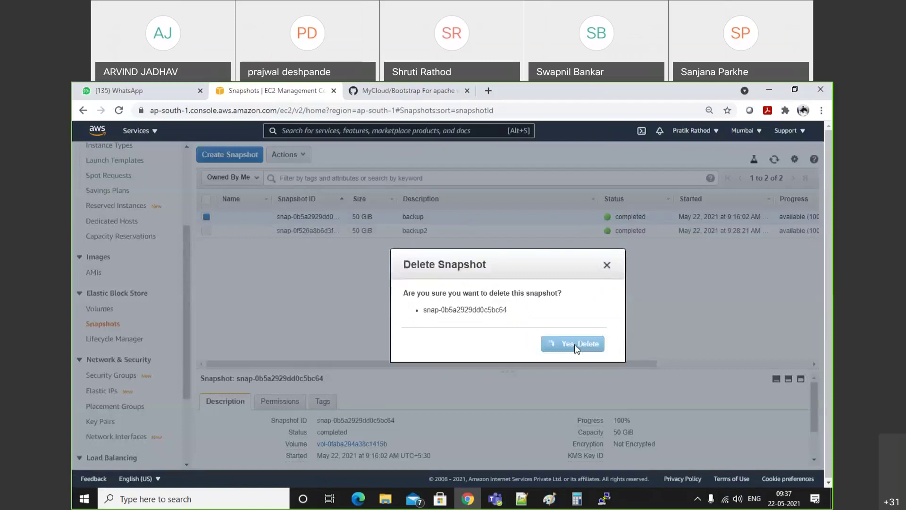
# Delete the remaining snapshot described as backup2 and open the volumes list.
pyautogui.click(301, 154)
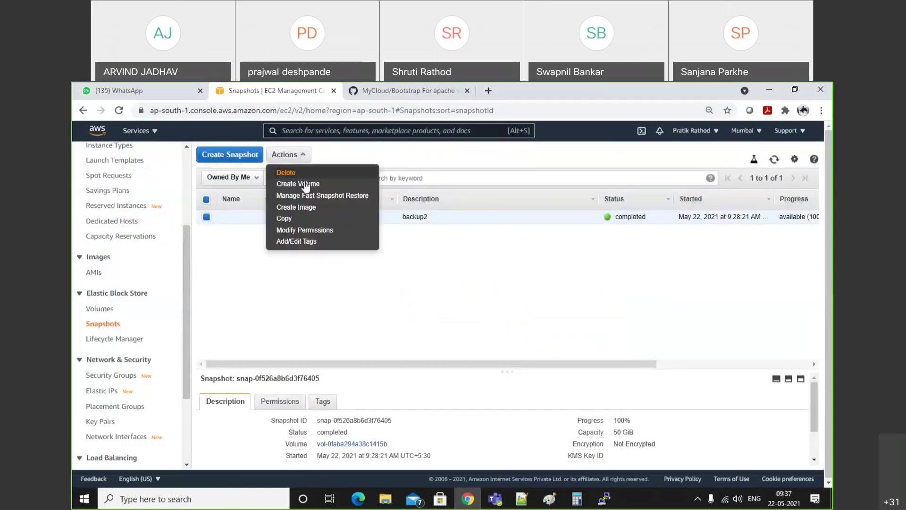
pyautogui.click(286, 173)
pyautogui.click(575, 344)
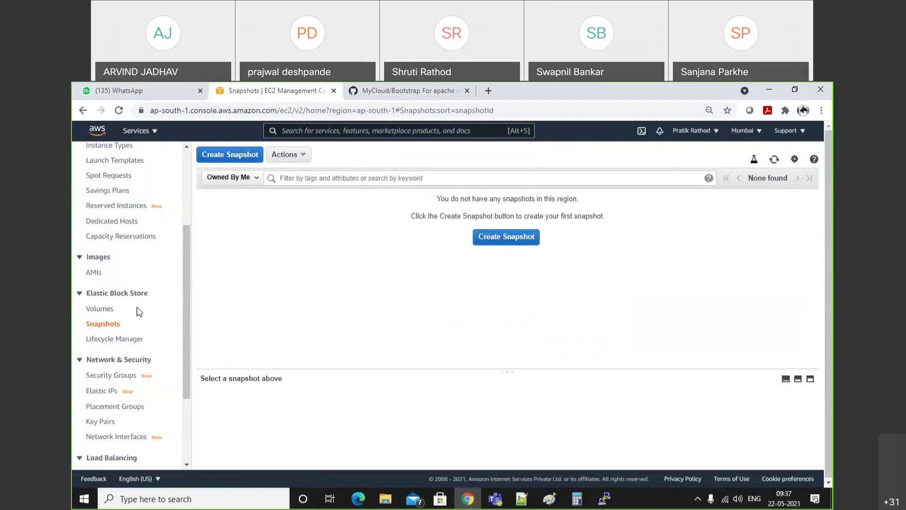
pyautogui.click(98, 308)
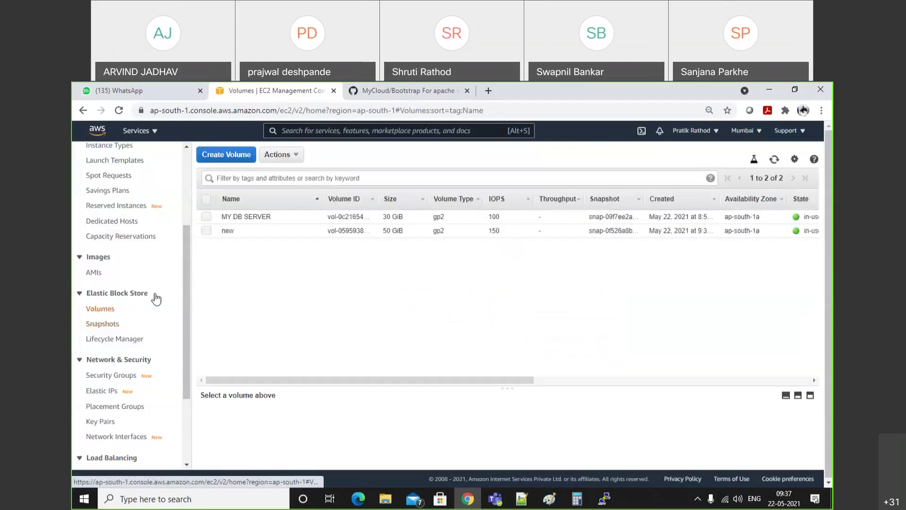
pyautogui.click(207, 230)
pyautogui.click(295, 158)
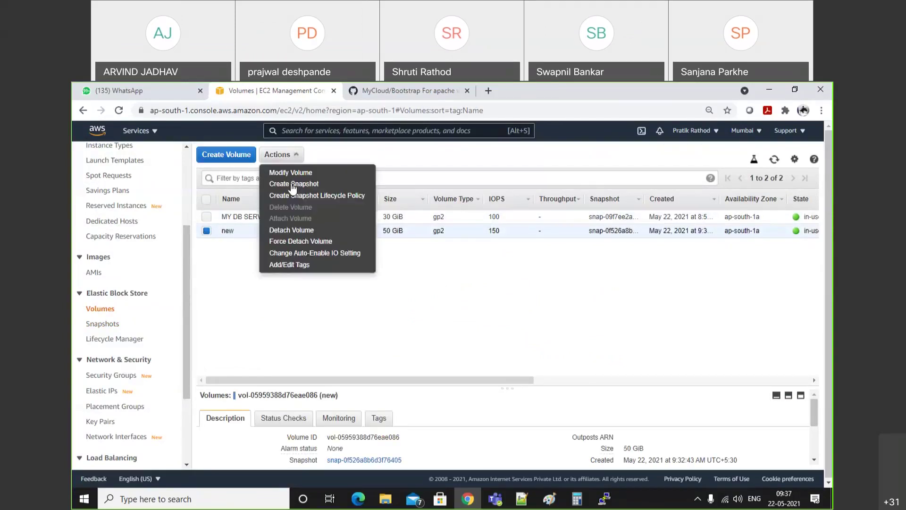
pyautogui.click(295, 231)
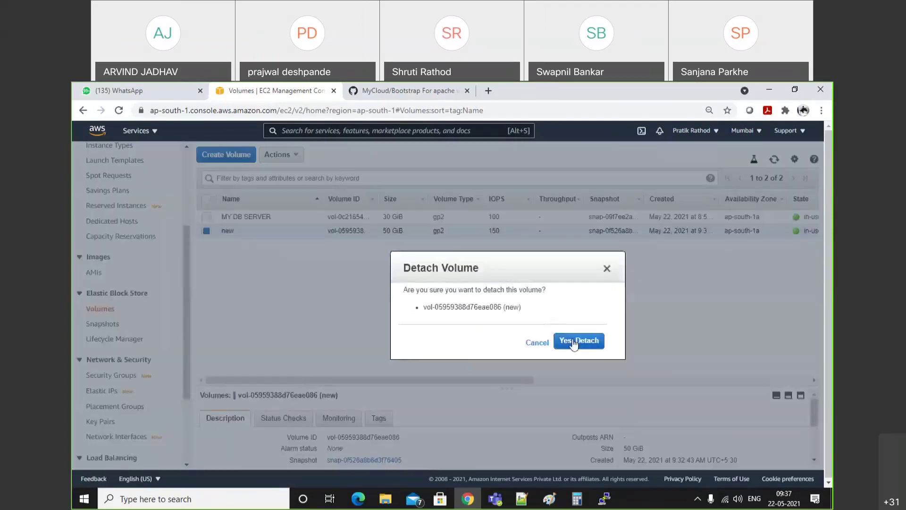
pyautogui.click(537, 343)
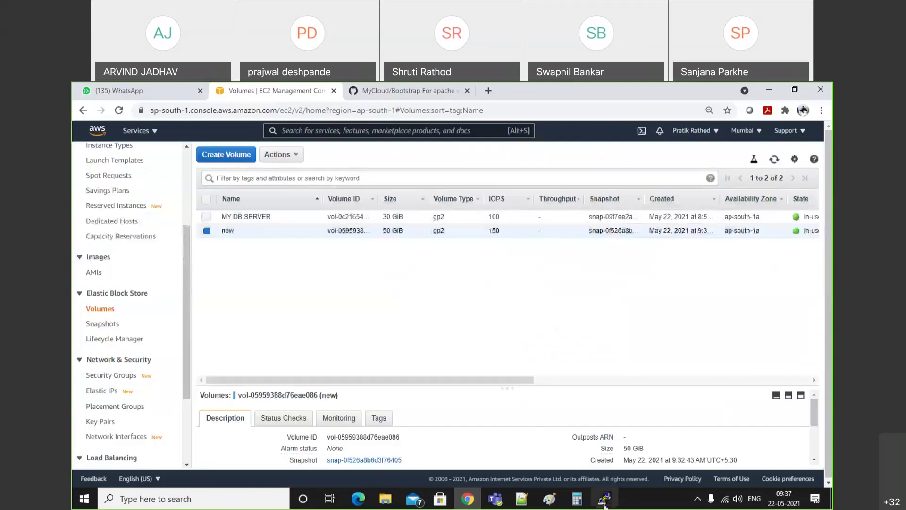
# Switch to the PuTTY terminal session and change back to the home directory.
pyautogui.click(605, 498)
pyautogui.write('cd')
pyautogui.press('Return')
# Unmount /home/ubuntu/sycse on the server with sudo umount.
pyautogui.write('ls')
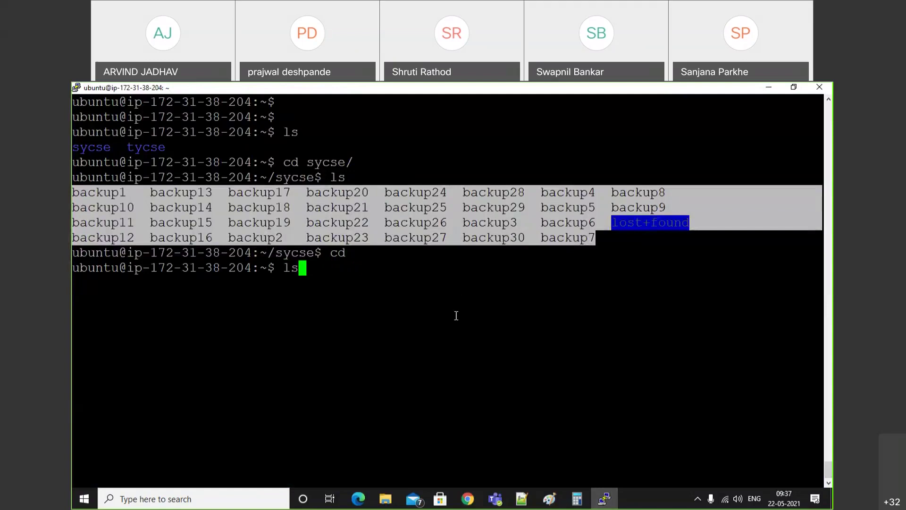
pyautogui.press('Up')
pyautogui.press('Up')
pyautogui.press('Up')
pyautogui.press('Down')
pyautogui.press('Down')
pyautogui.press('BackSpace')
pyautogui.press('BackSpace')
pyautogui.write('sudo um')
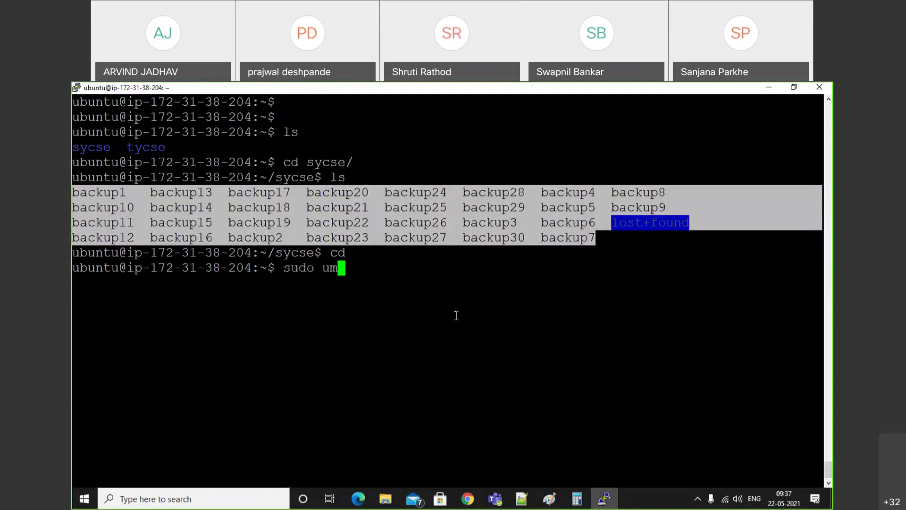
pyautogui.press('Tab')
pyautogui.write('/home/ubuntu/sycse')
pyautogui.press('Return')
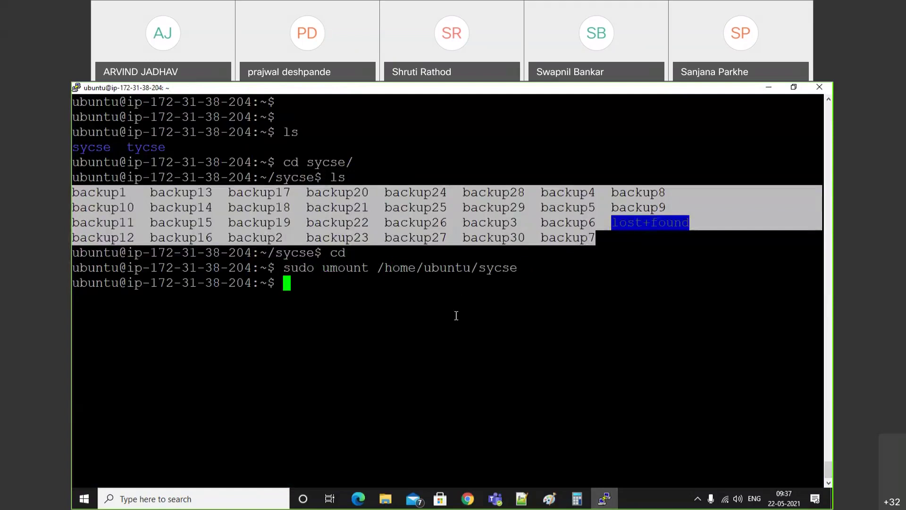
# Switch back to the EC2 console in Chrome, detach the volume named new and reload the volumes list.
pyautogui.hotkey('alt', 'Tab')
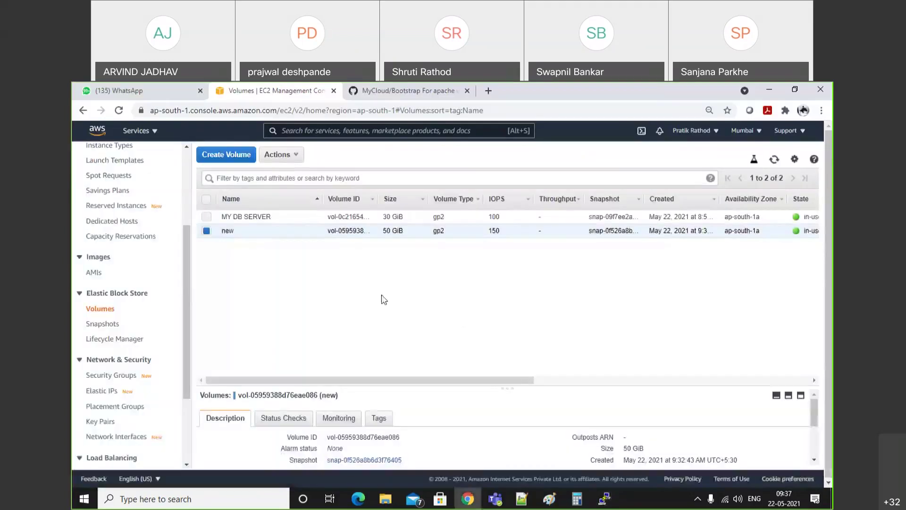
pyautogui.click(296, 156)
pyautogui.click(308, 231)
pyautogui.click(599, 343)
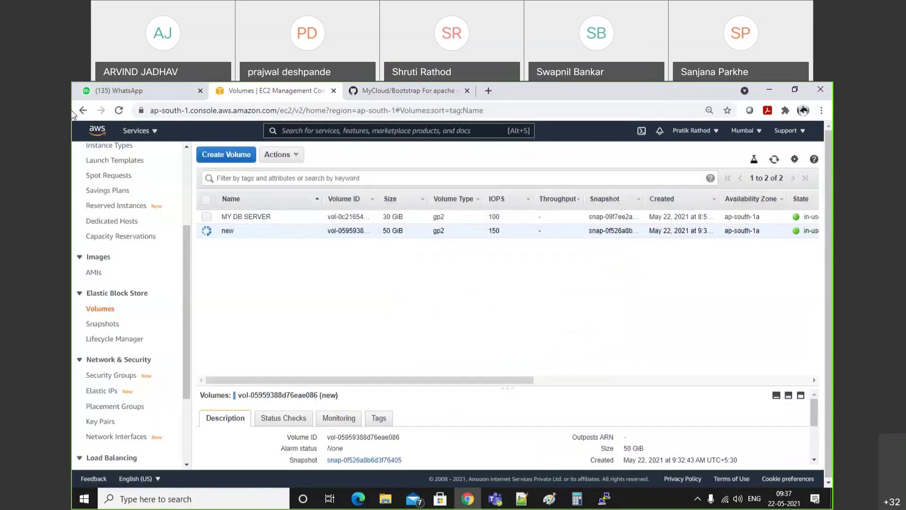
pyautogui.click(126, 114)
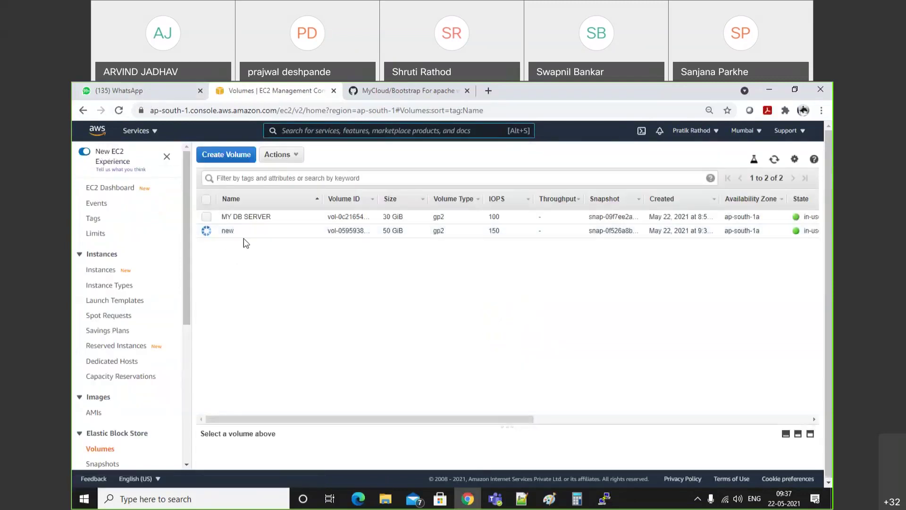
pyautogui.click(119, 111)
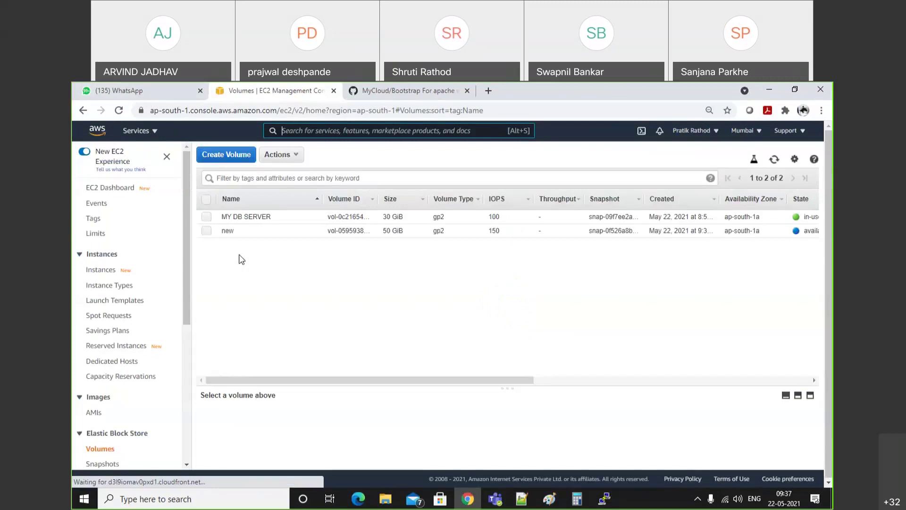
# Delete the detached volume named new and open the EC2 dashboard's resources overview.
pyautogui.click(207, 231)
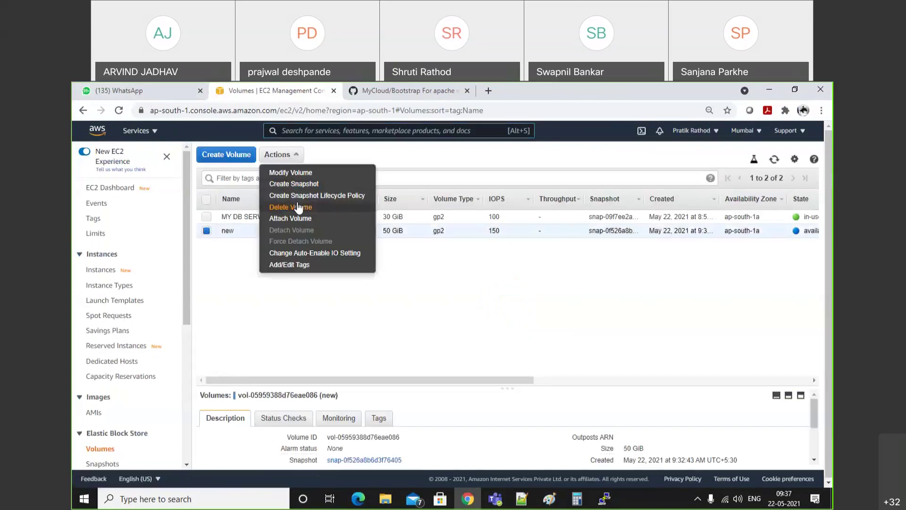
pyautogui.click(328, 209)
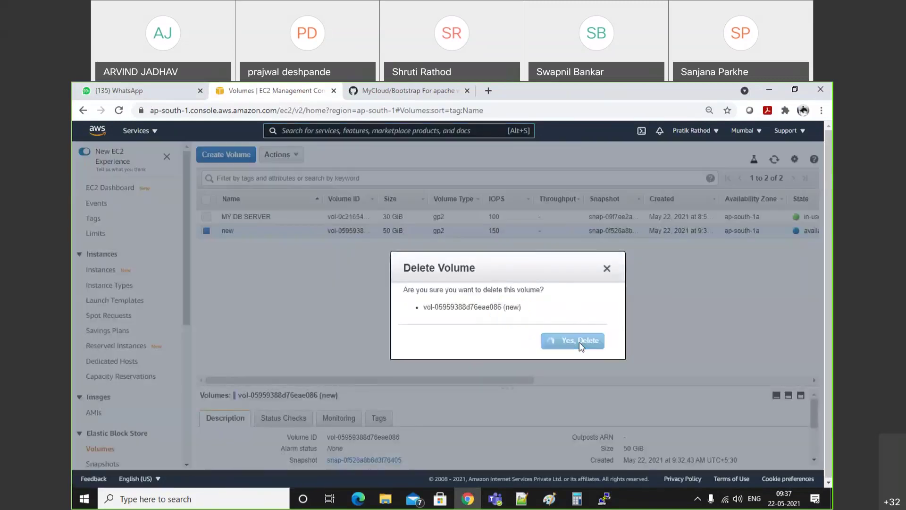
pyautogui.click(580, 344)
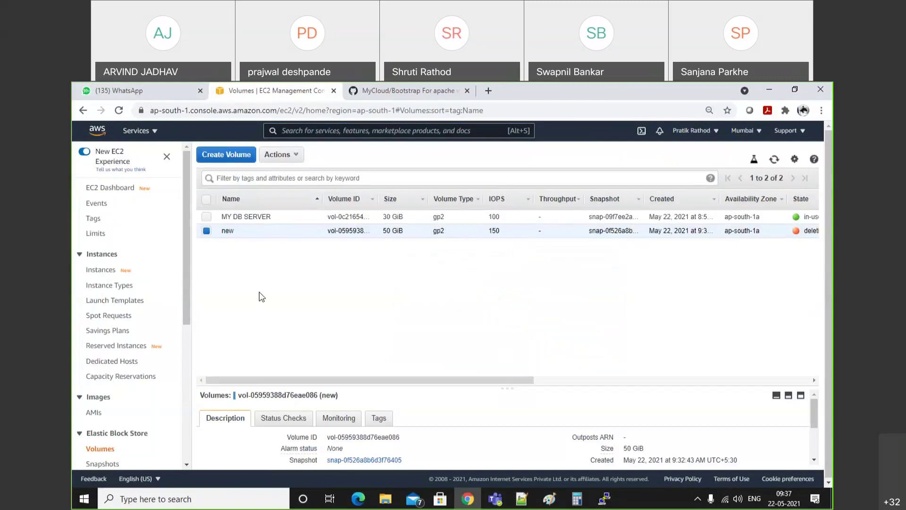
pyautogui.click(108, 190)
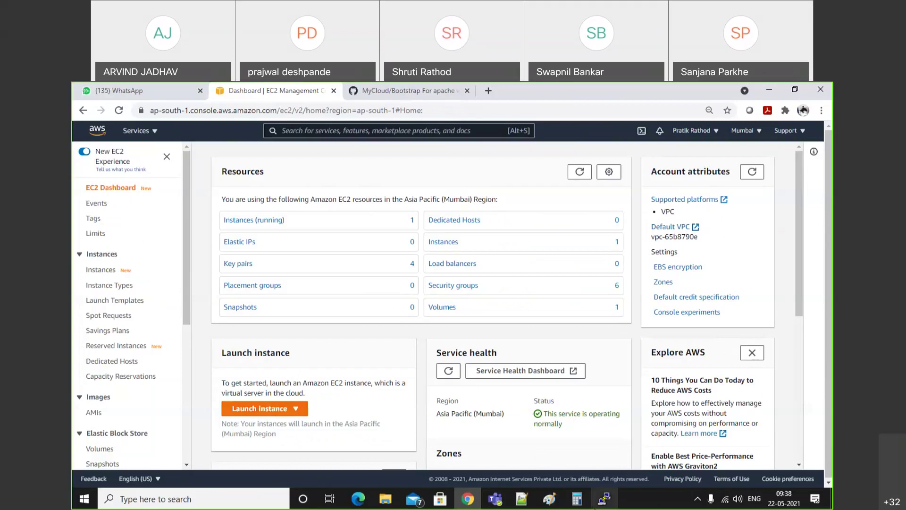
# Switch to Notepad++ and write the heading "Bootstarp for apcahe server" on line 3 of the new 85 file.
pyautogui.click(530, 498)
pyautogui.write('Boots')
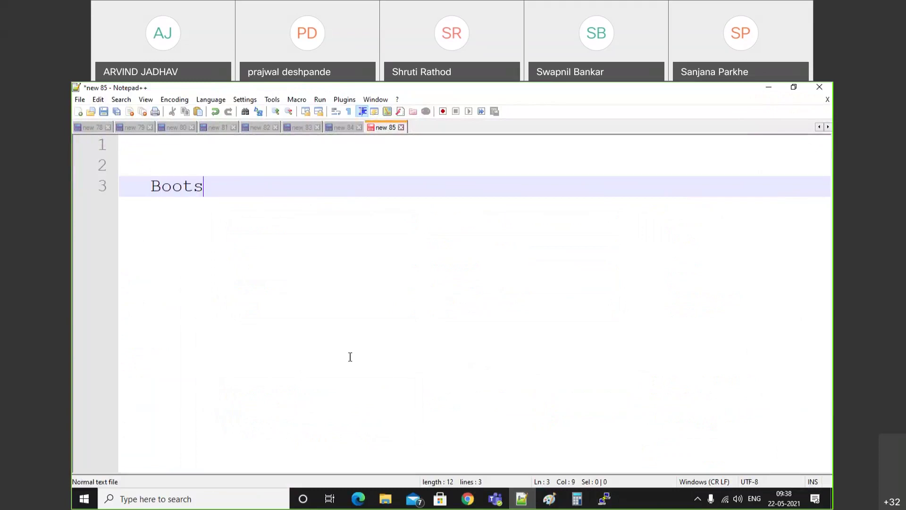
pyautogui.write('tarp for ap')
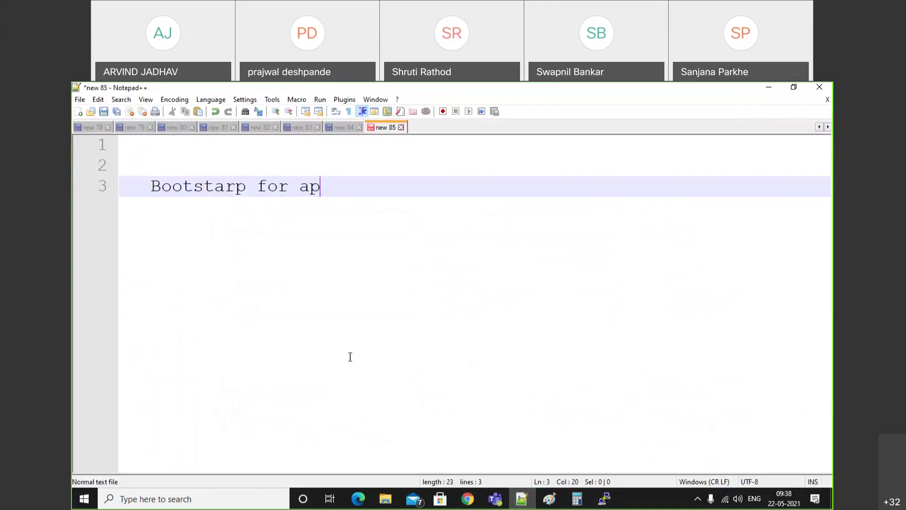
pyautogui.write('cahe server')
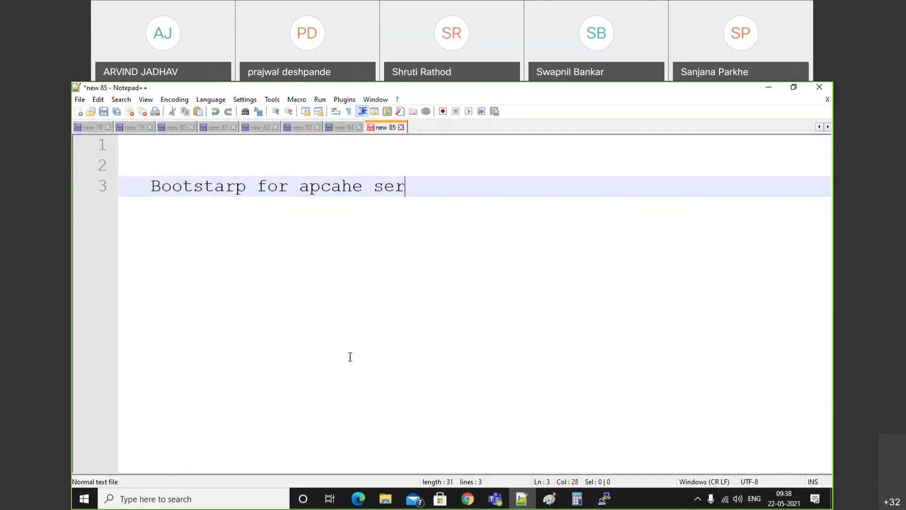